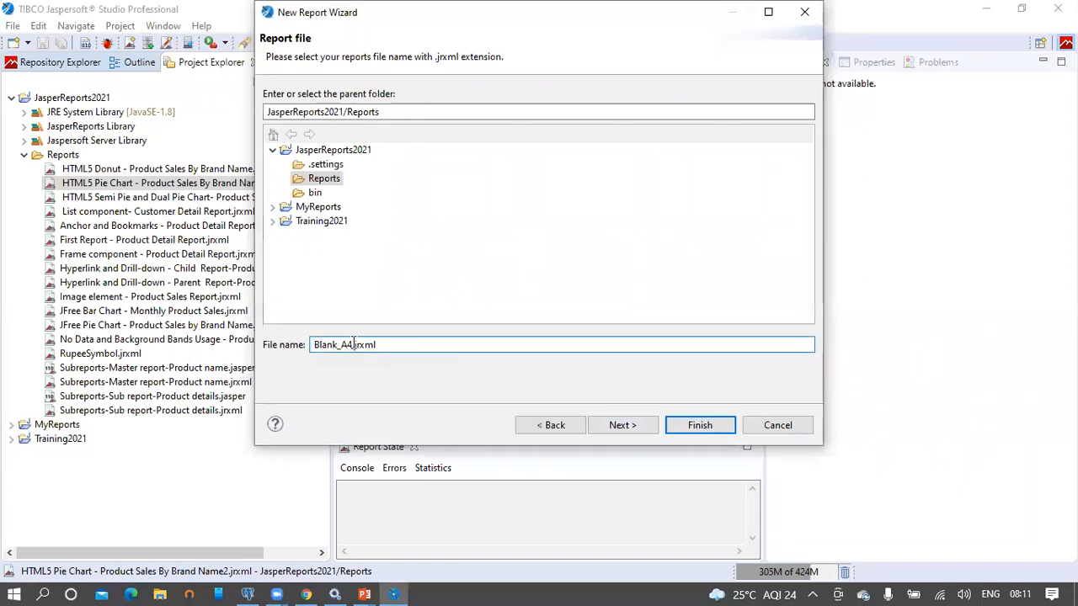
# Step: Create a blank report named 'HTML5 Simple Column Chart - Monthly Product Sales' with One Empty Record
pyautogui.moveTo(353, 345); pyautogui.dragTo(293, 344)
pyautogui.write('HTML5 Simple Column Chart - Monthly Product Sales')
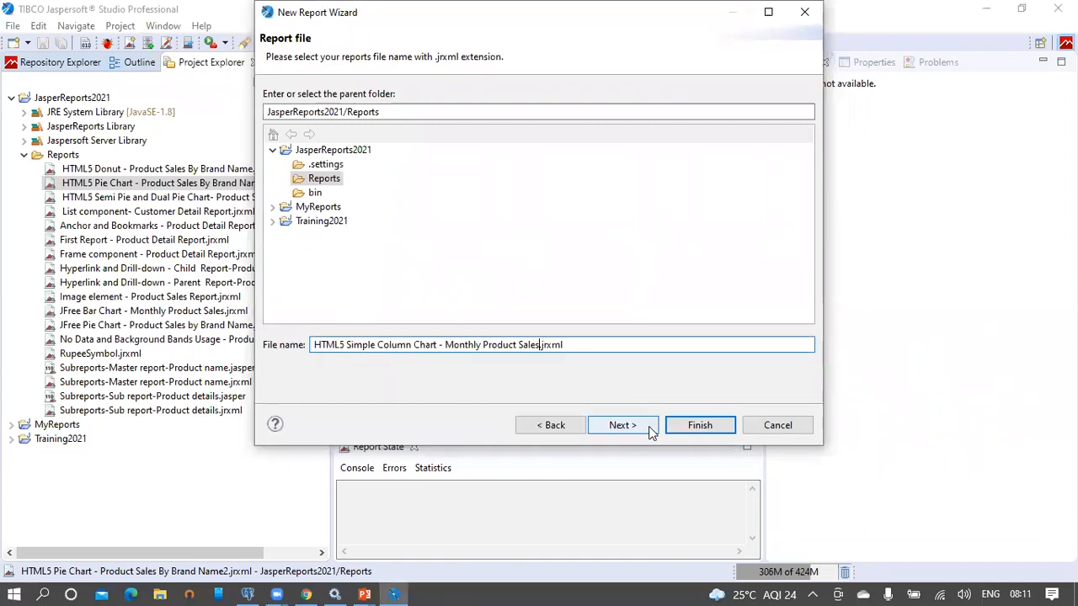
pyautogui.click(623, 426)
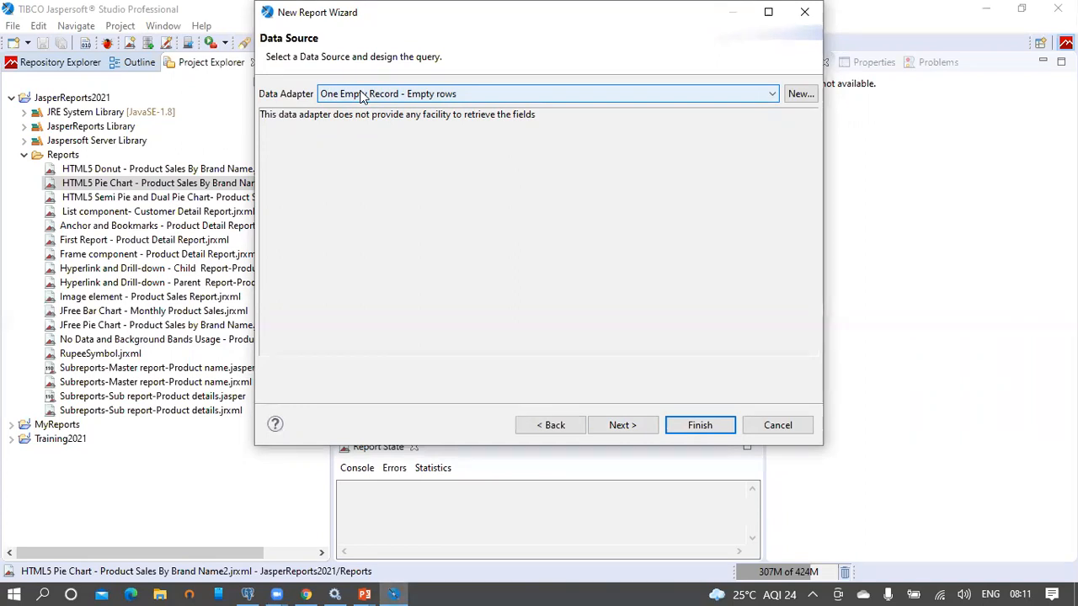
pyautogui.click(627, 425)
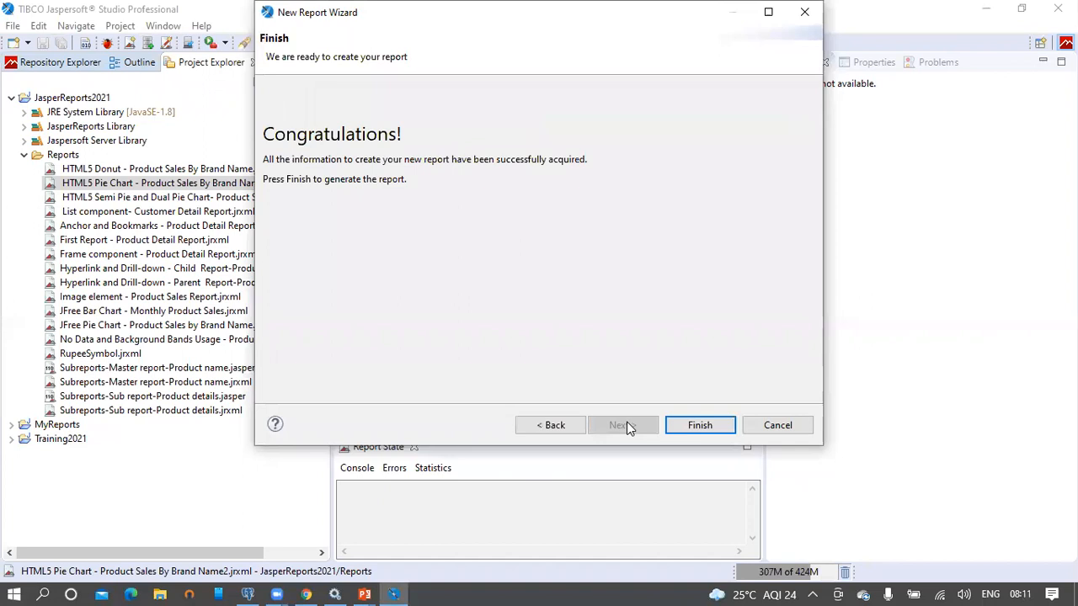
pyautogui.click(713, 425)
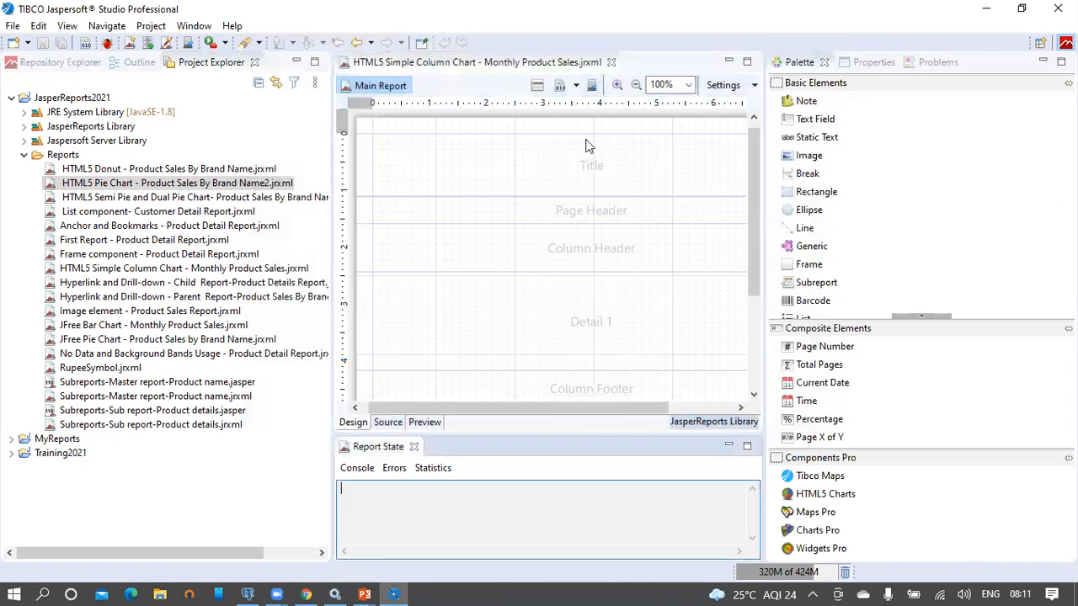
# Step: Delete the Page Header, Column Header, Detail 1, Column Footer and Page Footer bands
pyautogui.click(137, 64)
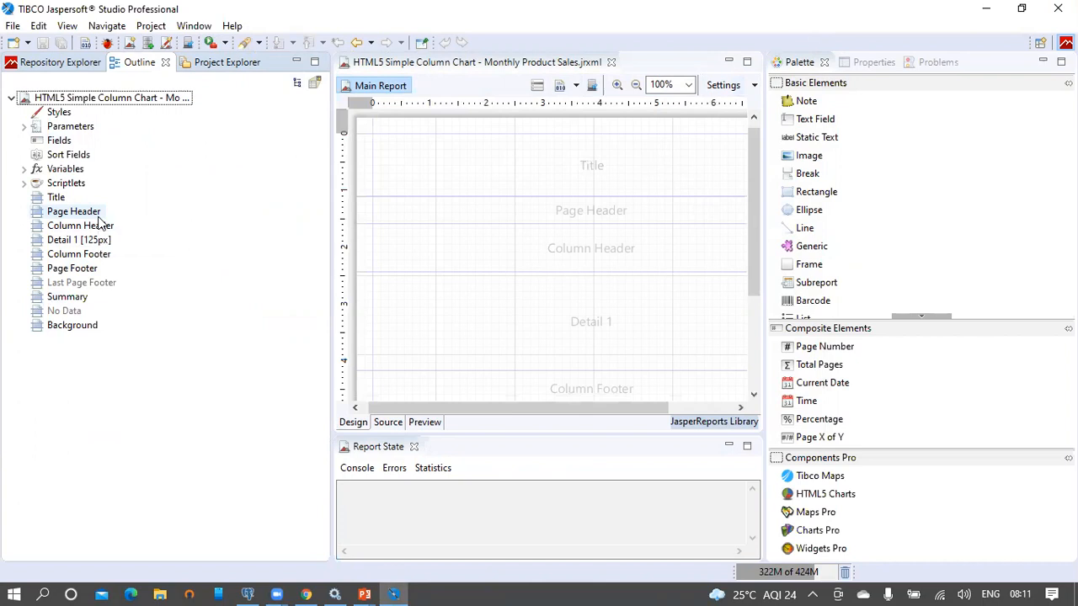
pyautogui.click(68, 298)
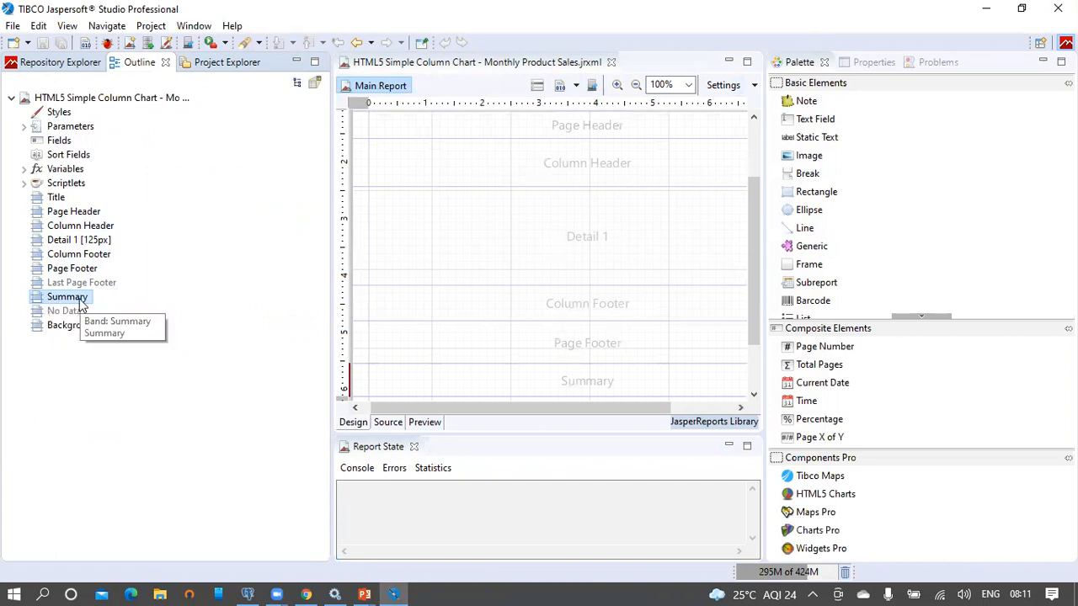
pyautogui.click(71, 213)
pyautogui.keyDown('ctrl'); pyautogui.click(84, 226); pyautogui.keyUp('ctrl')
pyautogui.keyDown('ctrl'); pyautogui.click(93, 241); pyautogui.keyUp('ctrl')
pyautogui.keyDown('ctrl'); pyautogui.click(86, 254); pyautogui.keyUp('ctrl')
pyautogui.keyDown('ctrl'); pyautogui.click(87, 269); pyautogui.keyUp('ctrl')
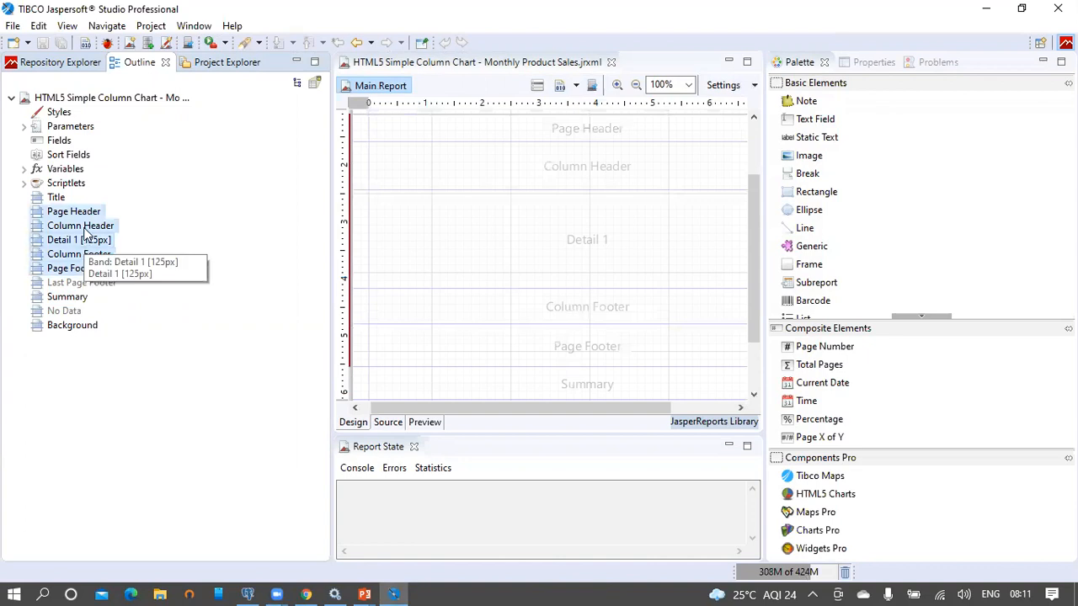
pyautogui.rightClick(87, 230)
pyautogui.click(101, 277)
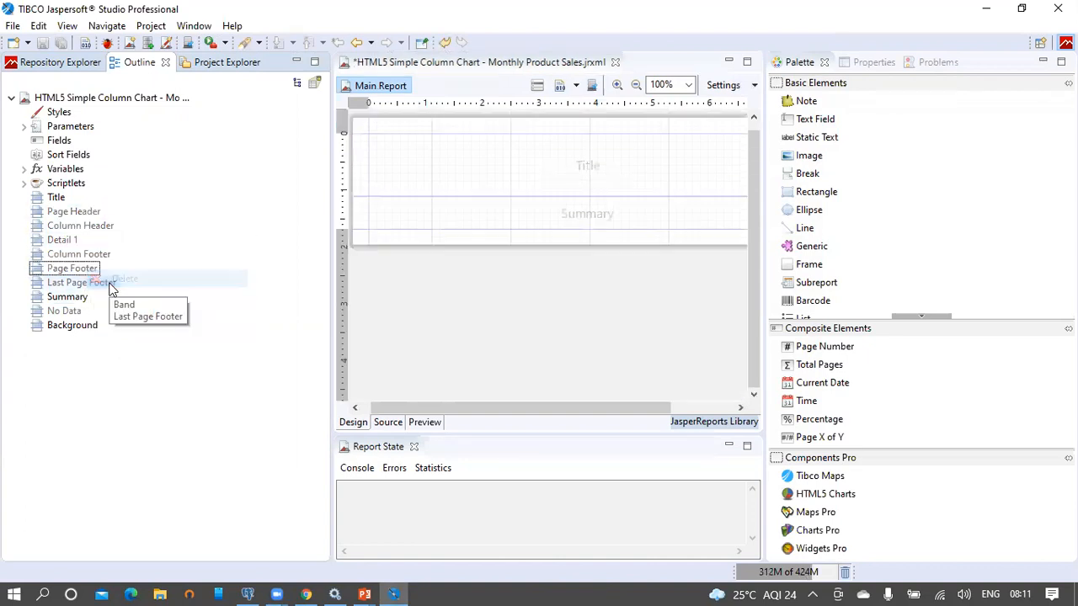
# Step: Enlarge the Summary band to about 260 px tall and narrow the outline
pyautogui.click(576, 226)
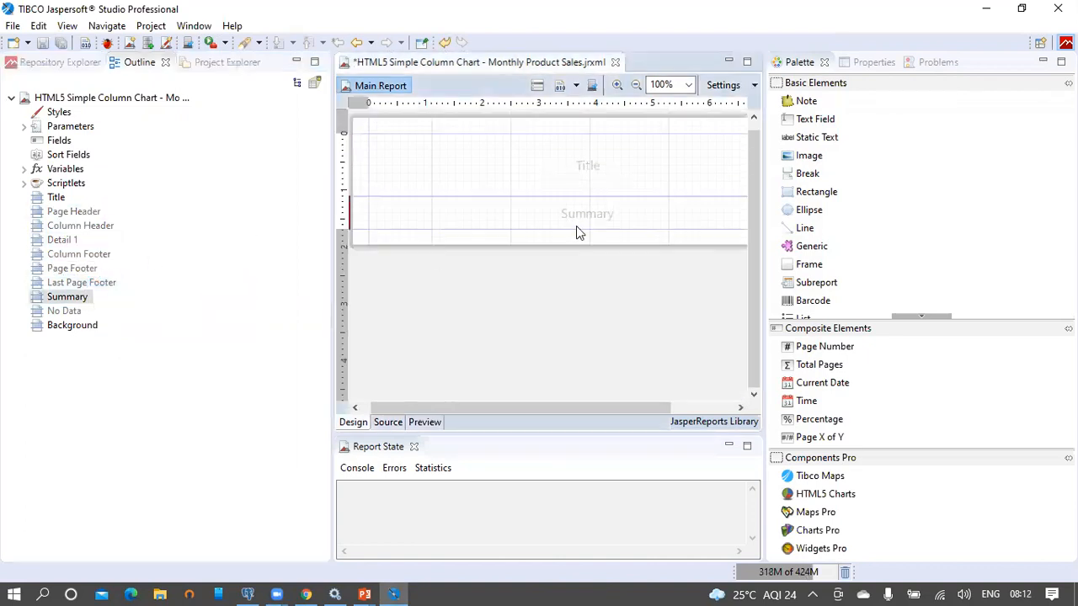
pyautogui.moveTo(576, 244); pyautogui.dragTo(567, 436)
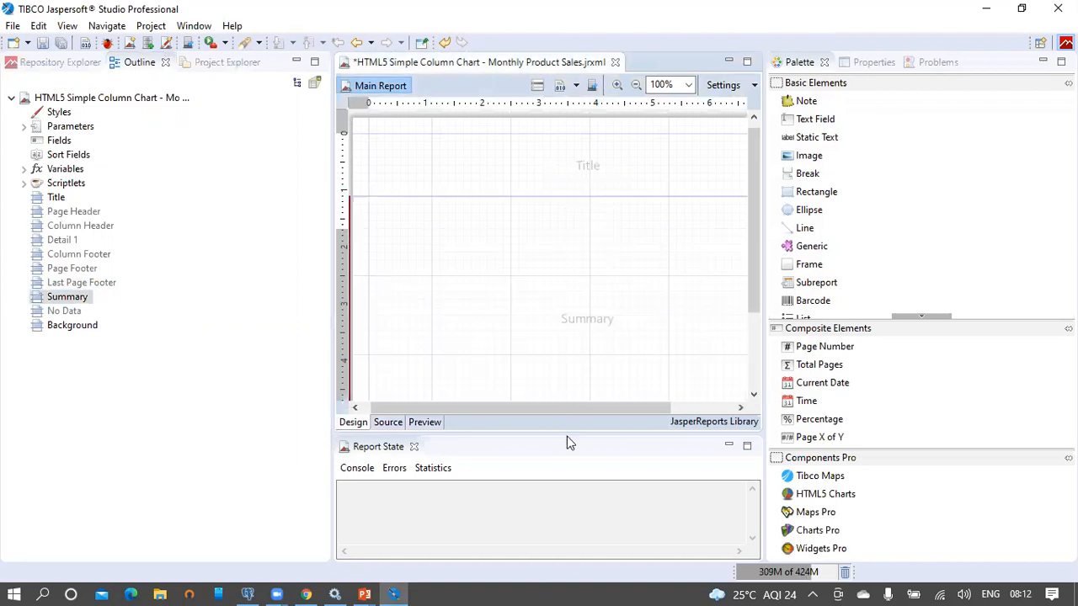
pyautogui.moveTo(329, 243); pyautogui.dragTo(210, 243)
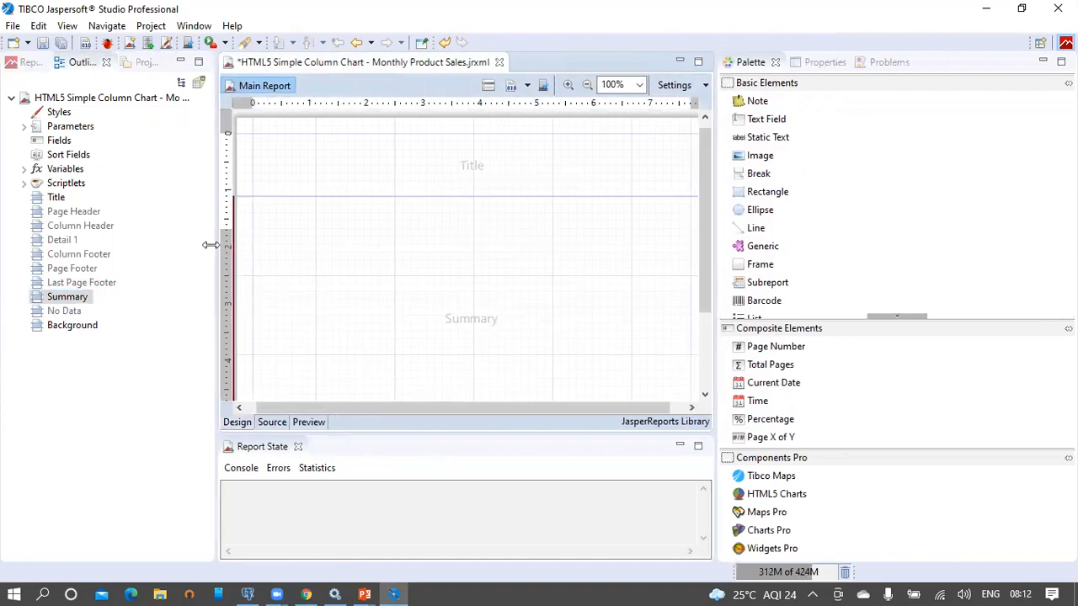
pyautogui.click(117, 100)
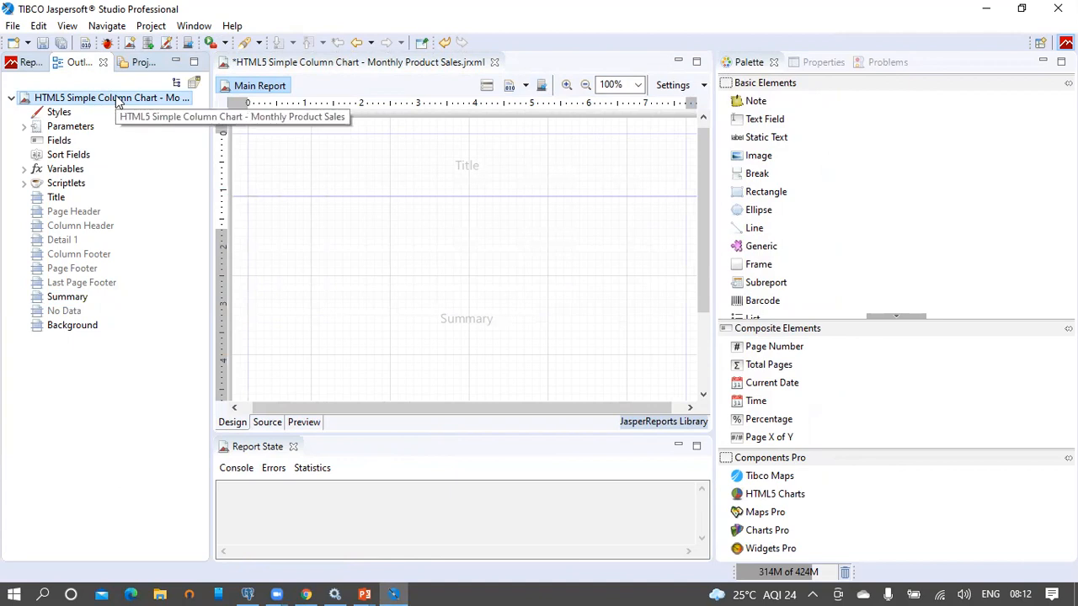
# Step: Start a new dataset using the foodmart - Database JDBC Connection data adapter
pyautogui.rightClick(117, 99)
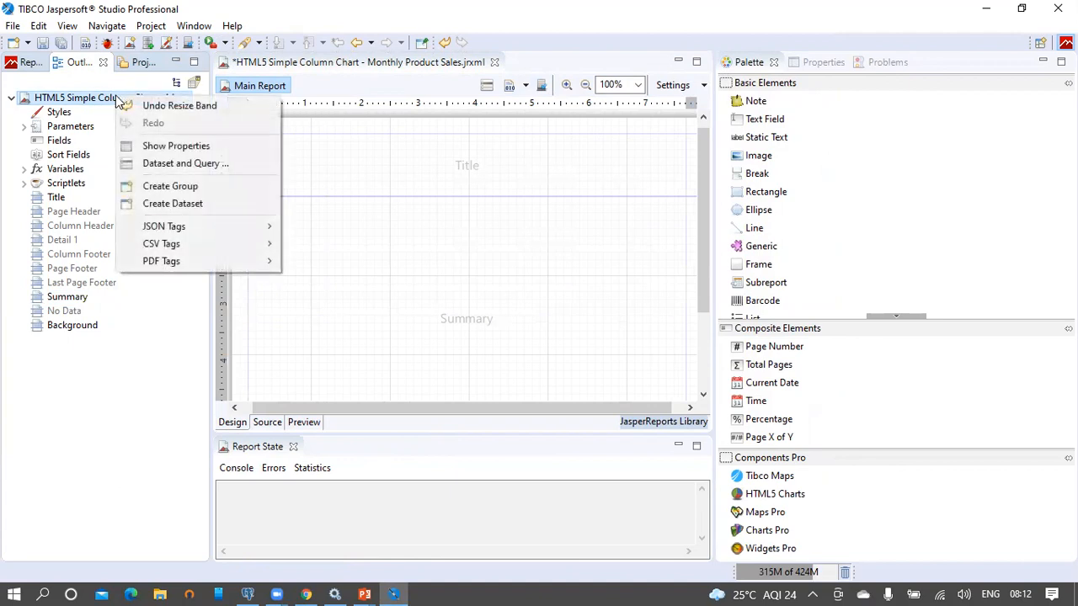
pyautogui.click(153, 212)
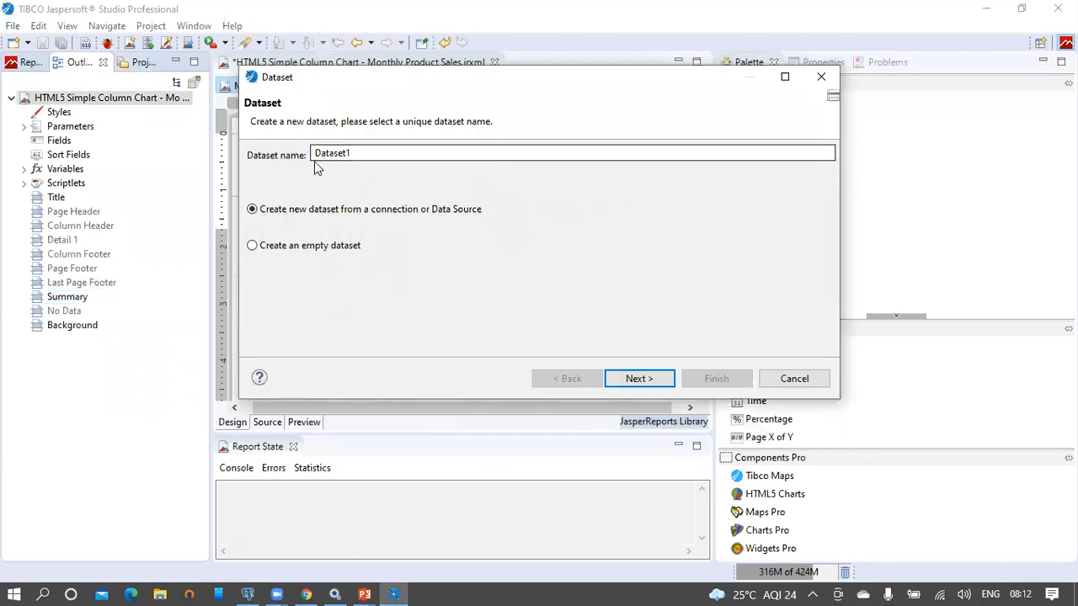
pyautogui.moveTo(314, 153); pyautogui.dragTo(376, 155)
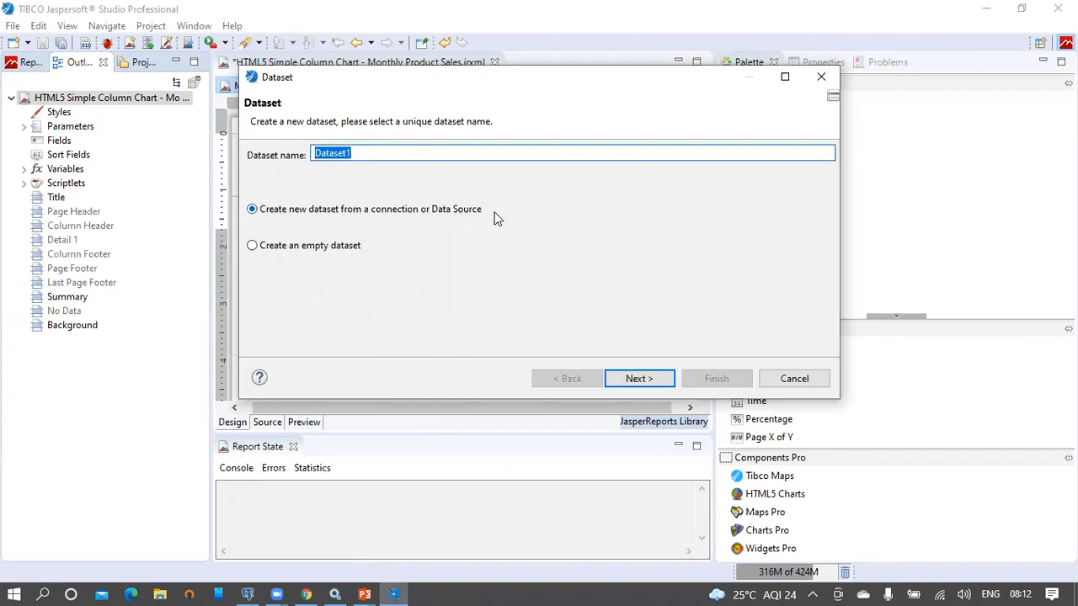
pyautogui.click(639, 379)
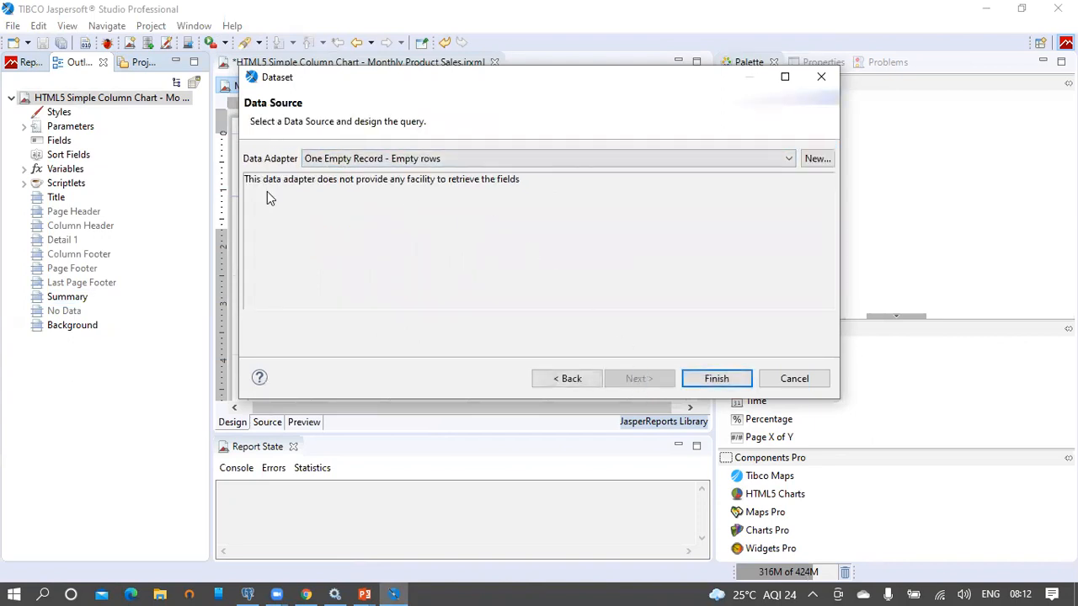
pyautogui.click(341, 160)
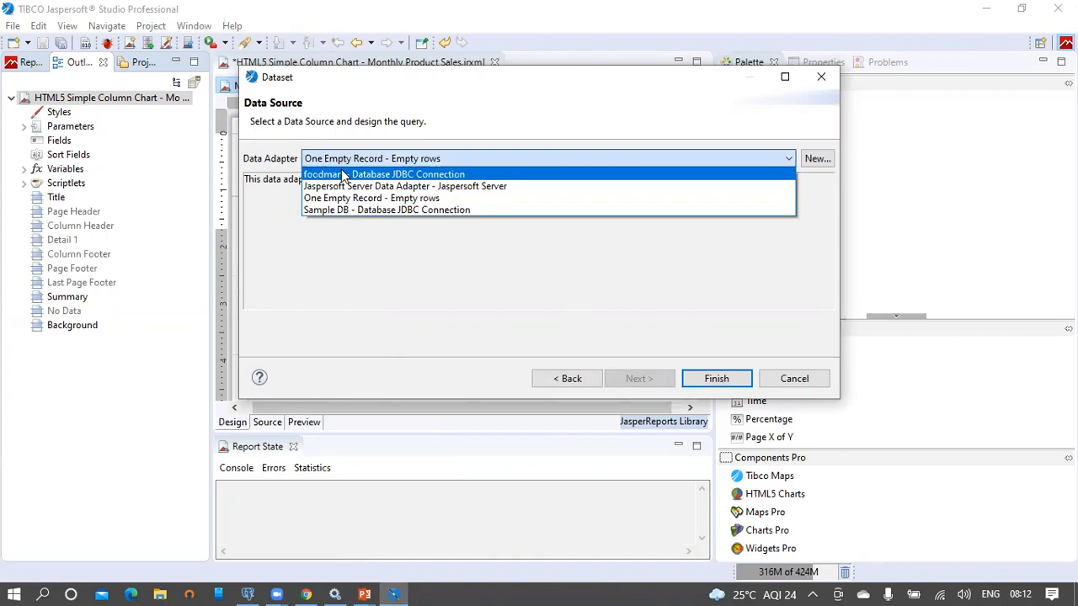
pyautogui.click(341, 172)
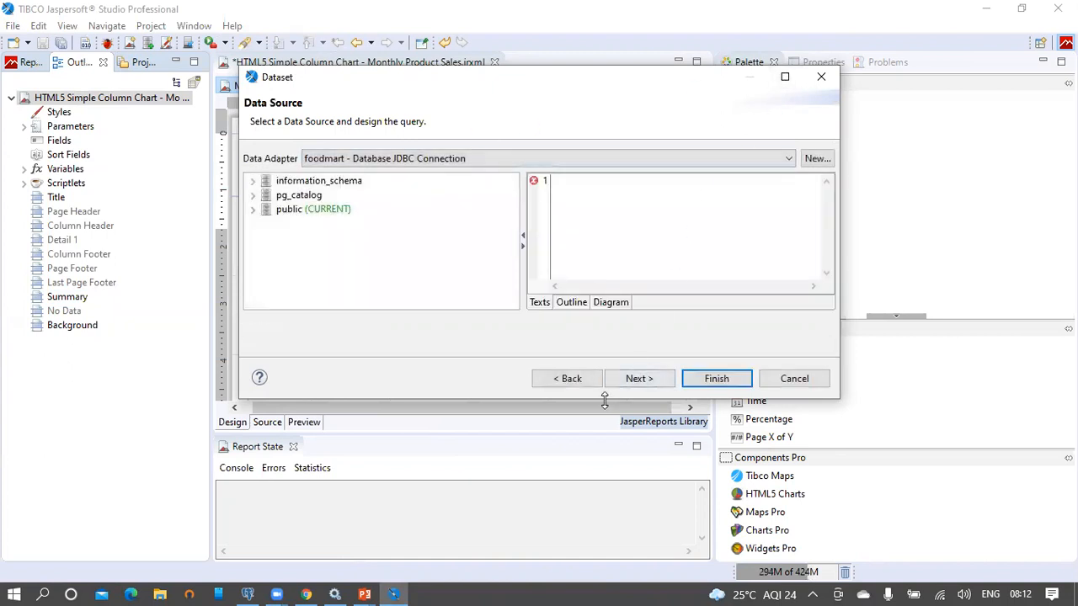
# Step: Enlarge the Dataset dialog and its query editor, then switch to pgAdmin 4
pyautogui.moveTo(604, 402); pyautogui.dragTo(605, 548)
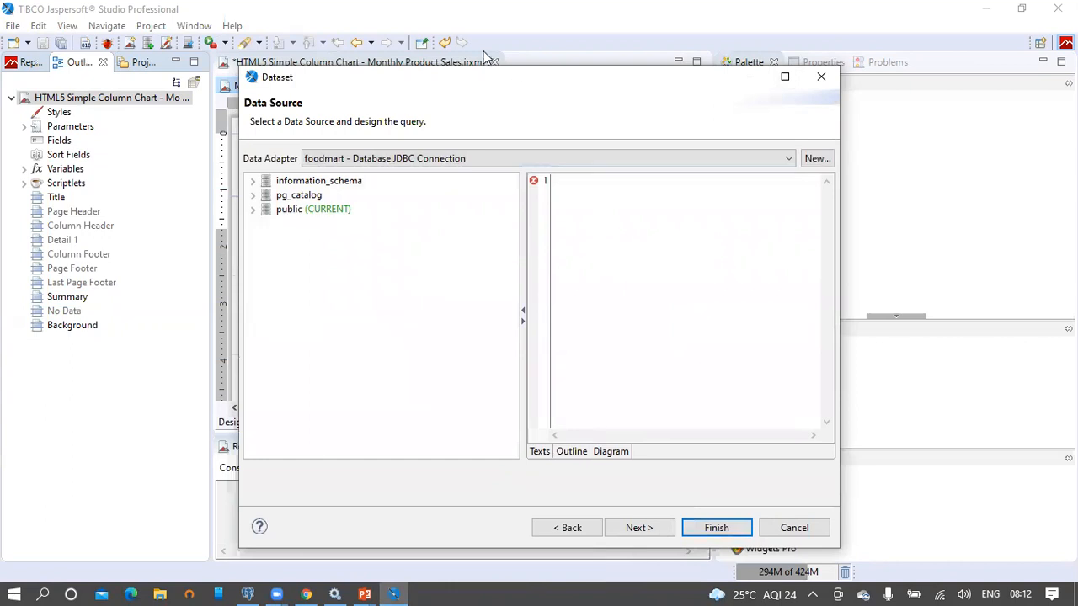
pyautogui.moveTo(483, 88); pyautogui.dragTo(436, 44)
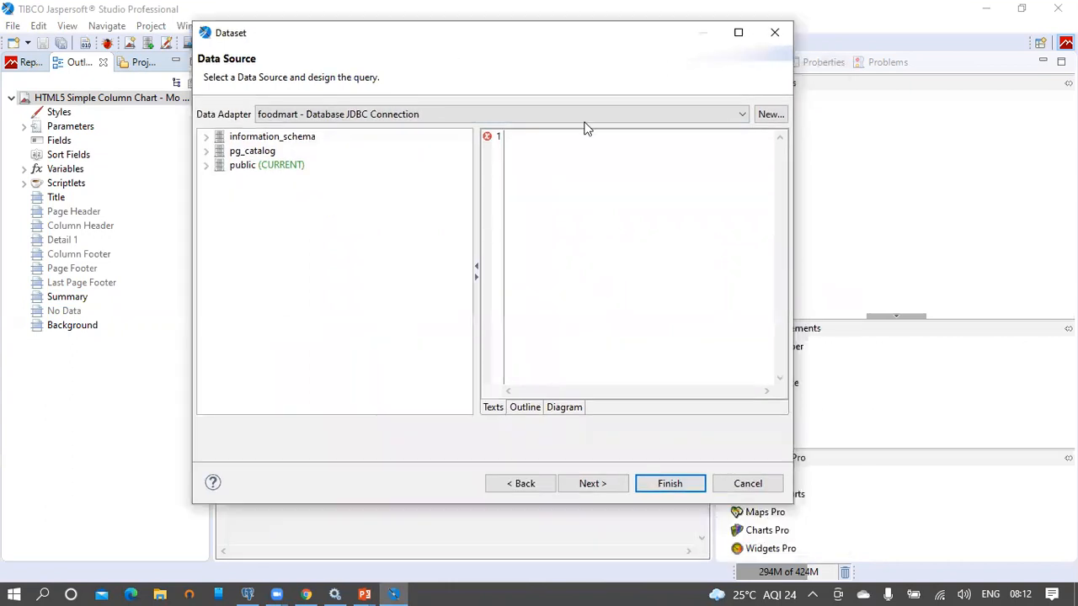
pyautogui.moveTo(795, 175); pyautogui.dragTo(960, 177)
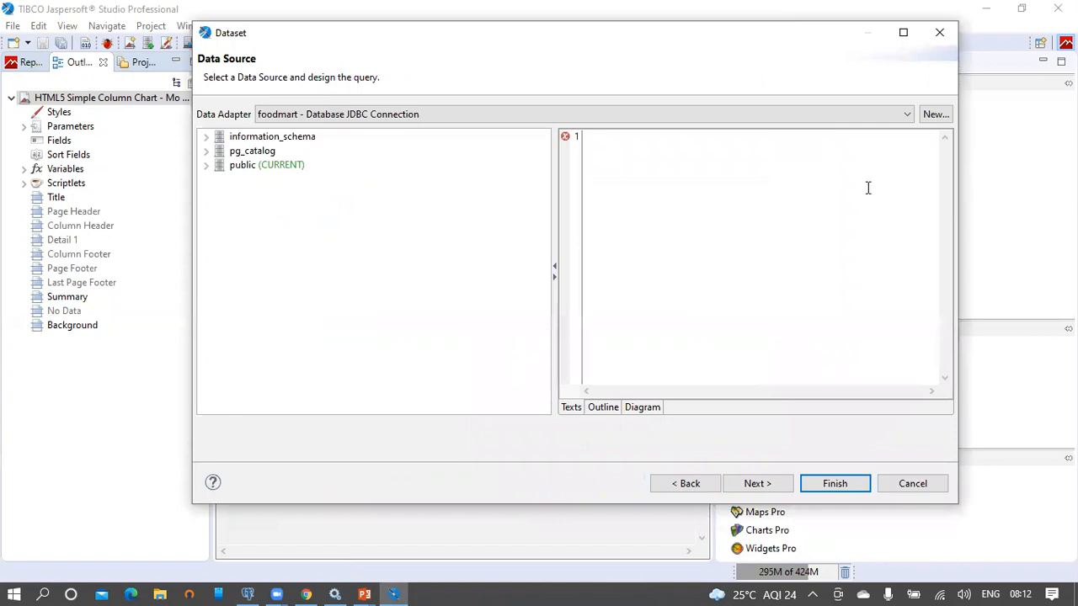
pyautogui.moveTo(554, 210); pyautogui.dragTo(412, 213)
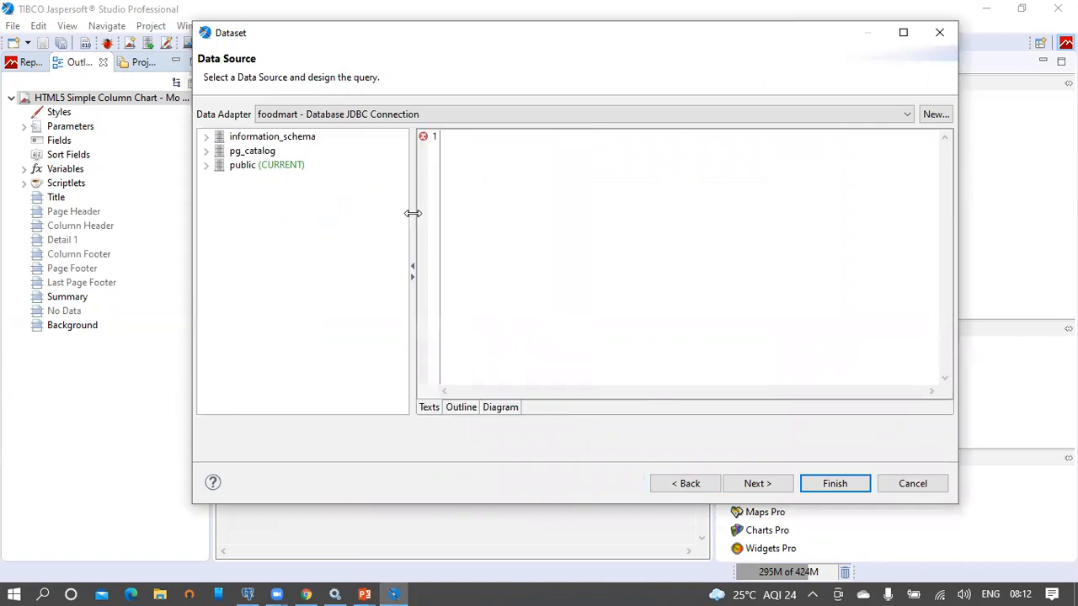
pyautogui.click(248, 592)
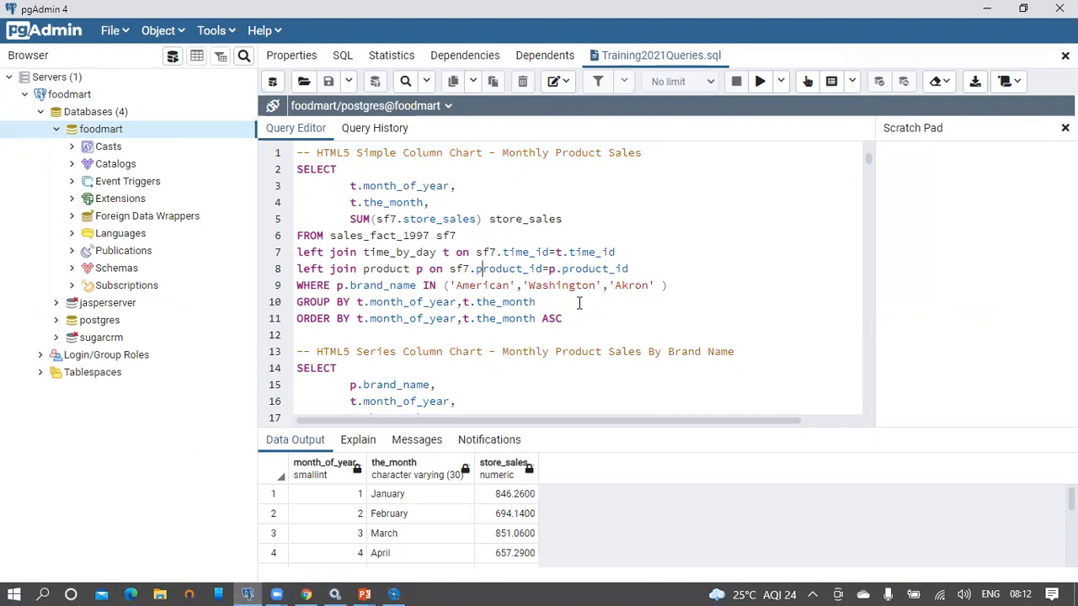
# Step: Run the selected monthly sales query (lines 2–11) and view all 12 months of results
pyautogui.moveTo(562, 318); pyautogui.dragTo(284, 169)
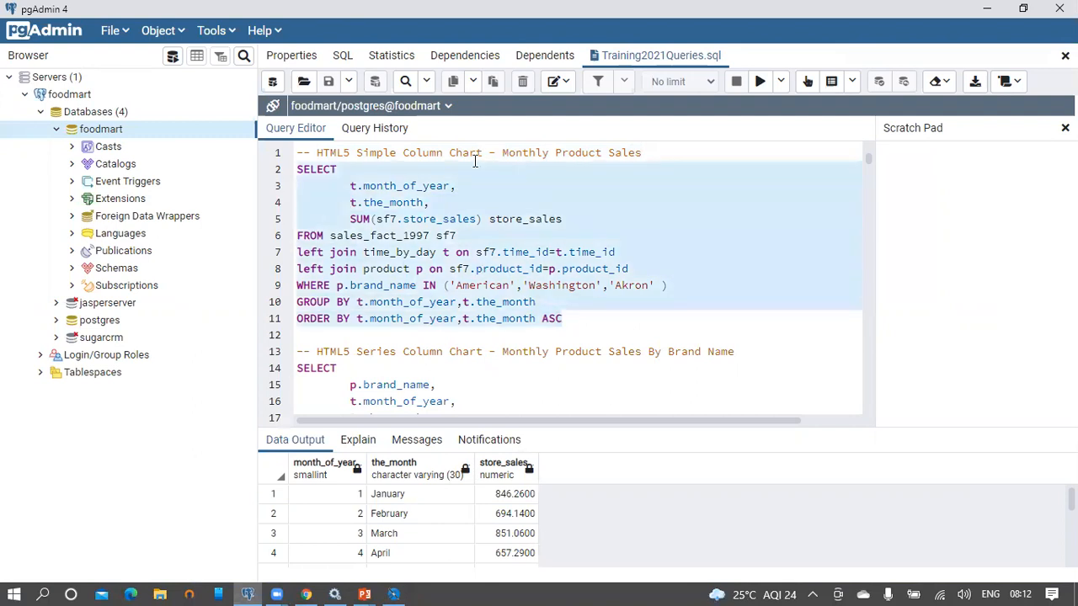
pyautogui.click(760, 81)
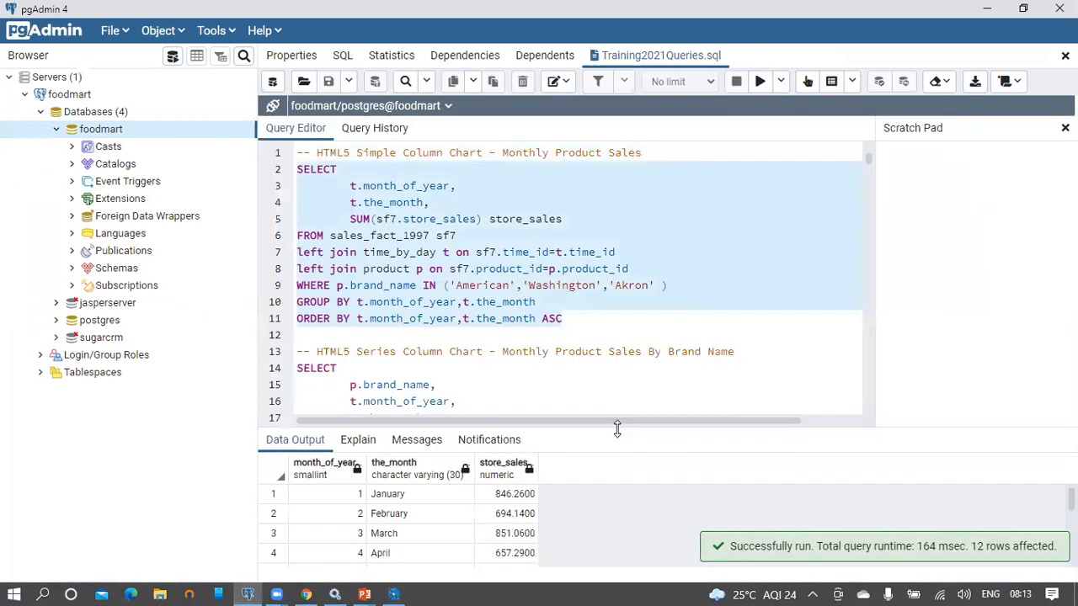
pyautogui.moveTo(618, 430); pyautogui.dragTo(640, 234)
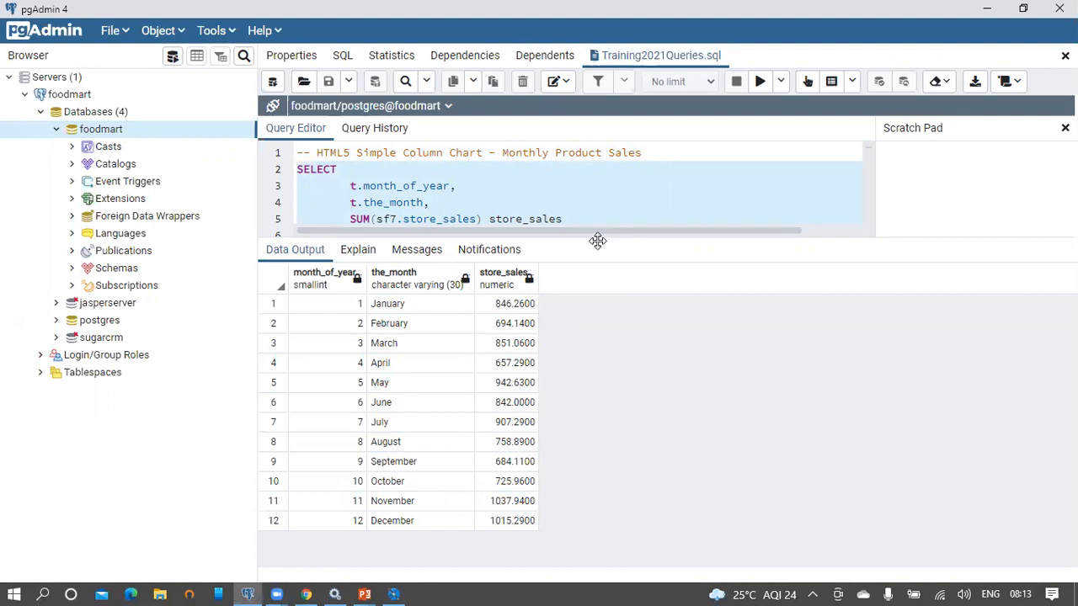
pyautogui.moveTo(597, 242); pyautogui.dragTo(598, 317)
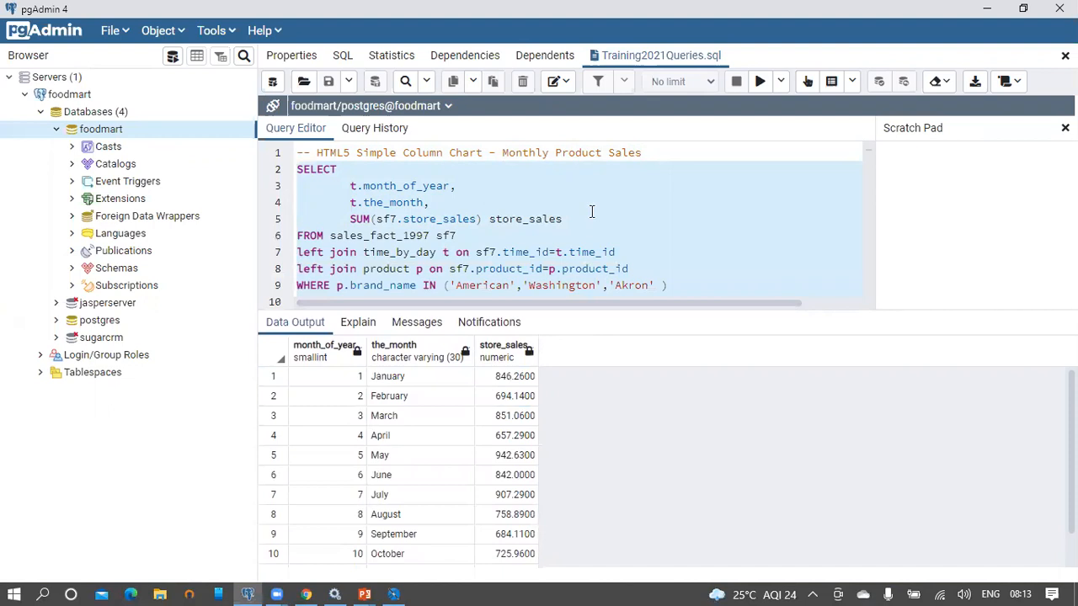
# Step: Copy the query's SQL and return to Jaspersoft Studio's Dataset dialog
pyautogui.rightClick(497, 245)
pyautogui.click(526, 301)
pyautogui.click(393, 595)
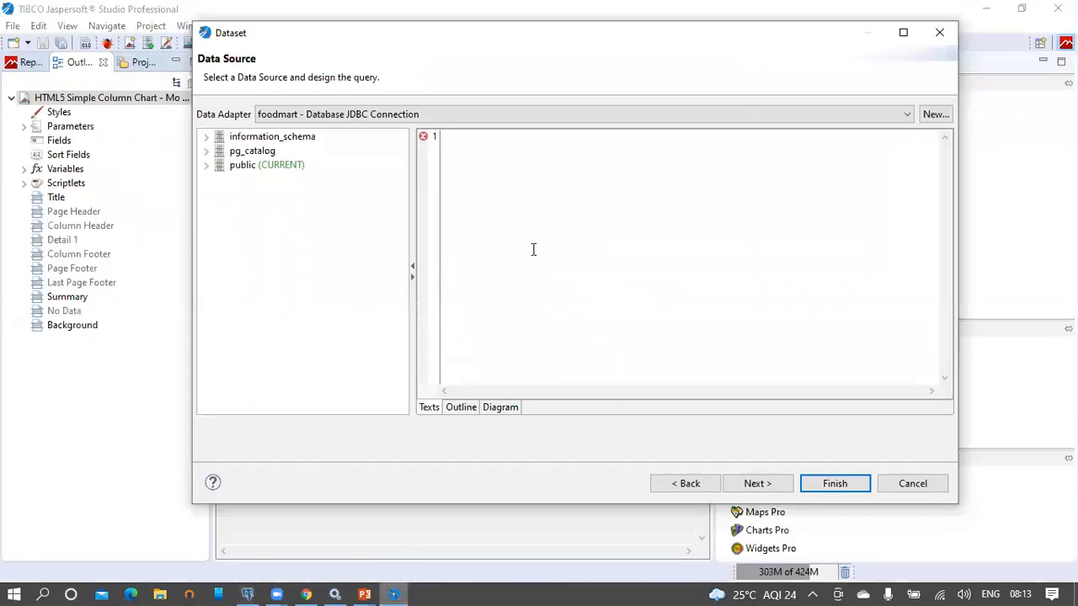
# Step: Paste the SQL and add fields month_of_year, the_month and store_sales to Dataset1
pyautogui.hotkey('ctrl', 'v')
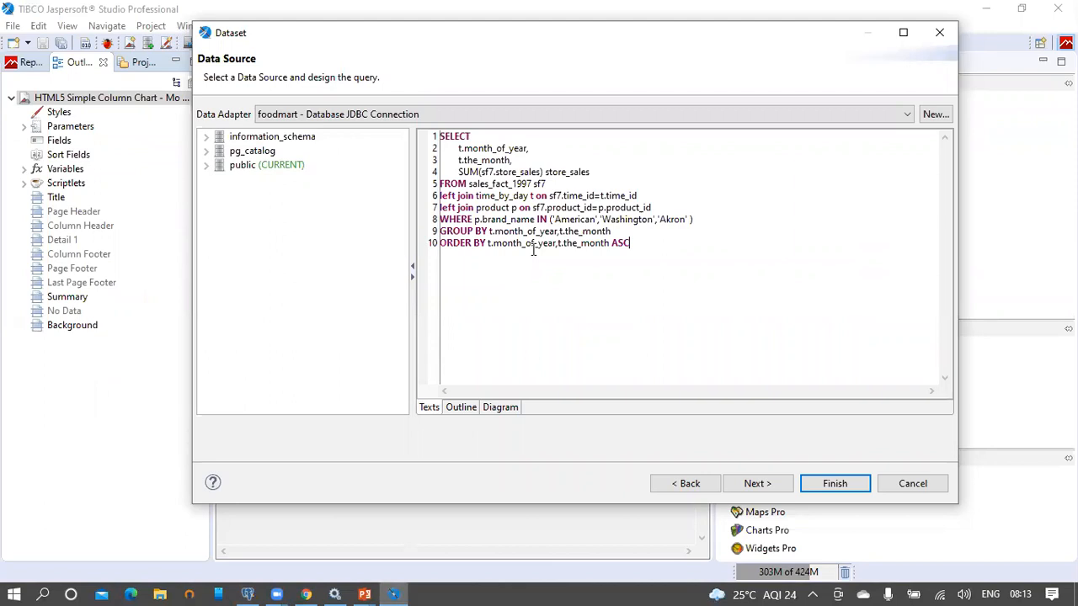
pyautogui.click(763, 485)
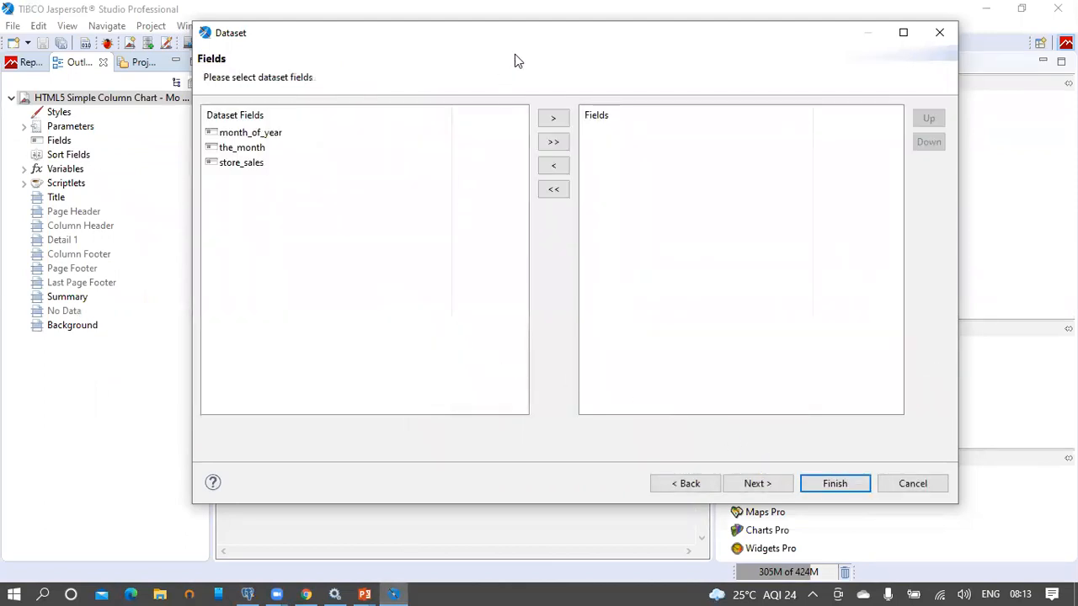
pyautogui.click(555, 142)
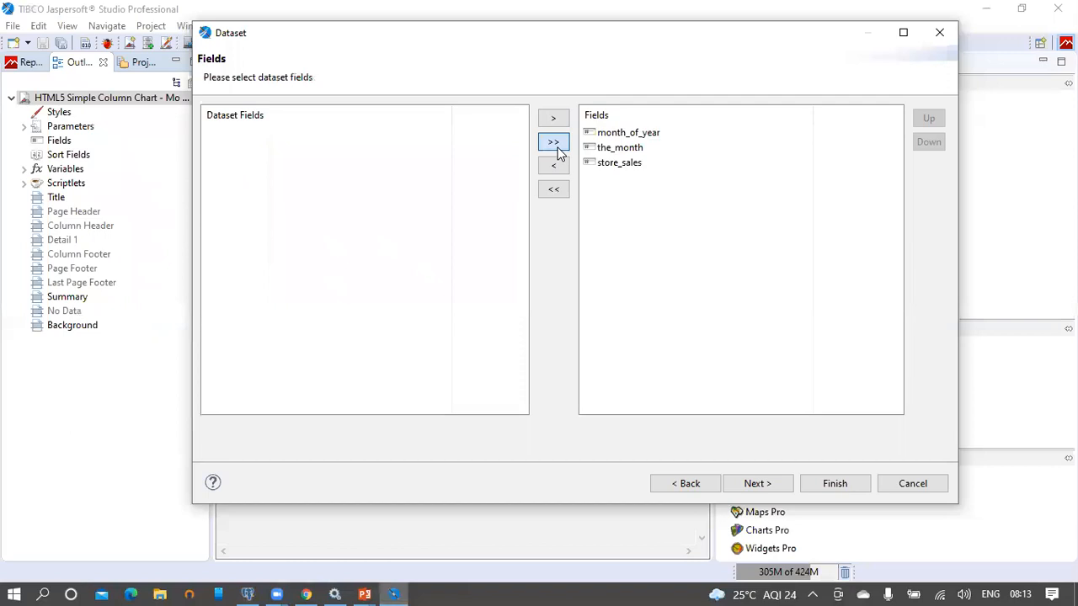
pyautogui.click(753, 484)
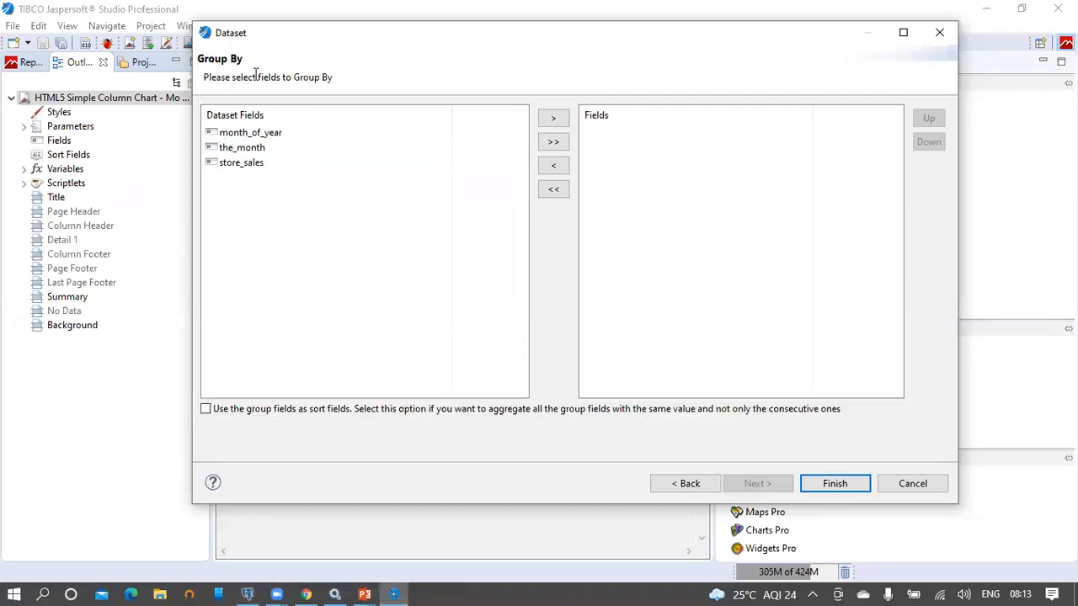
pyautogui.click(835, 484)
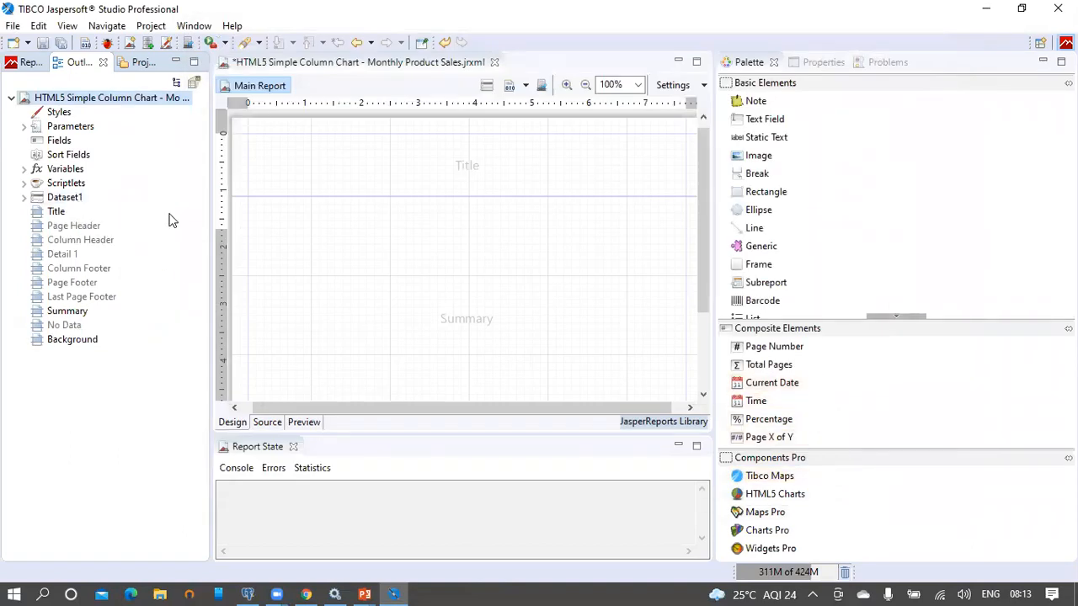
# Step: Scroll down to the Summary band and drop an HTML5 Charts element onto it
pyautogui.moveTo(707, 240); pyautogui.dragTo(699, 342)
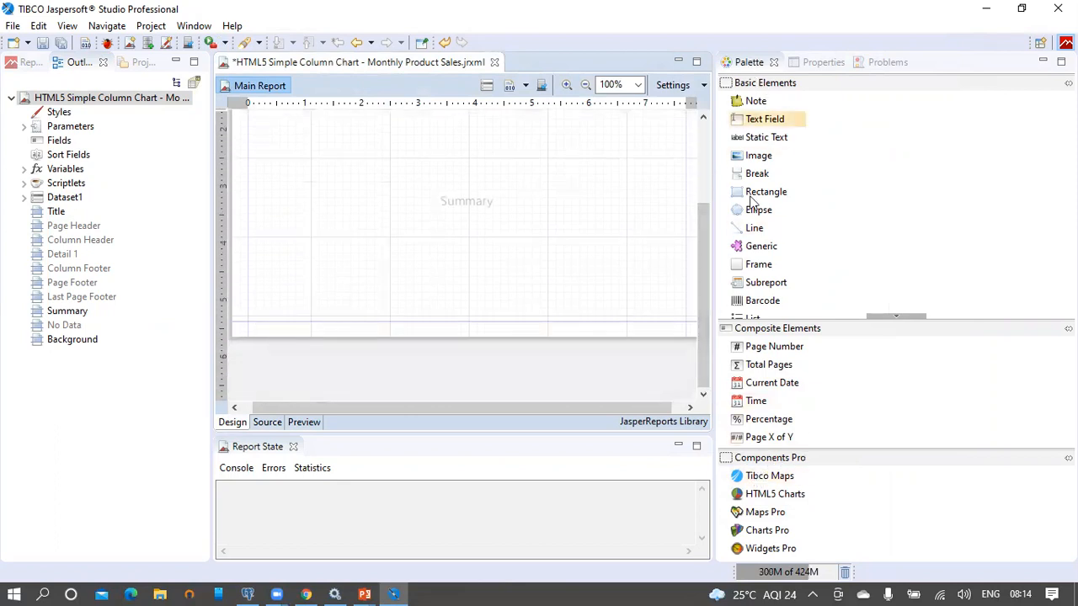
pyautogui.moveTo(781, 500); pyautogui.dragTo(308, 143)
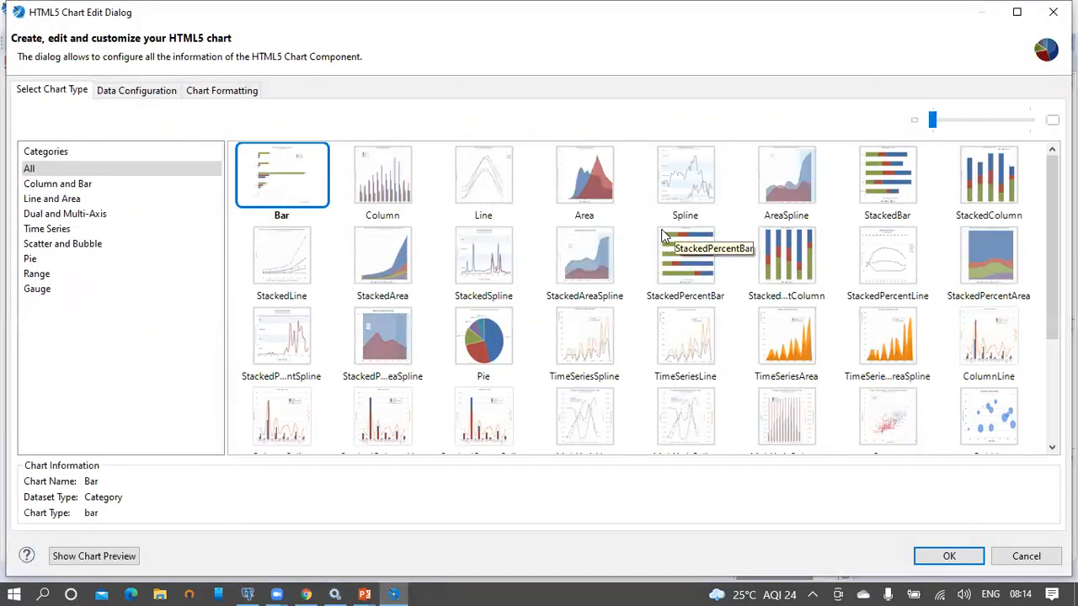
# Step: Choose the Column type from the Column and Bar chart category
pyautogui.click(48, 186)
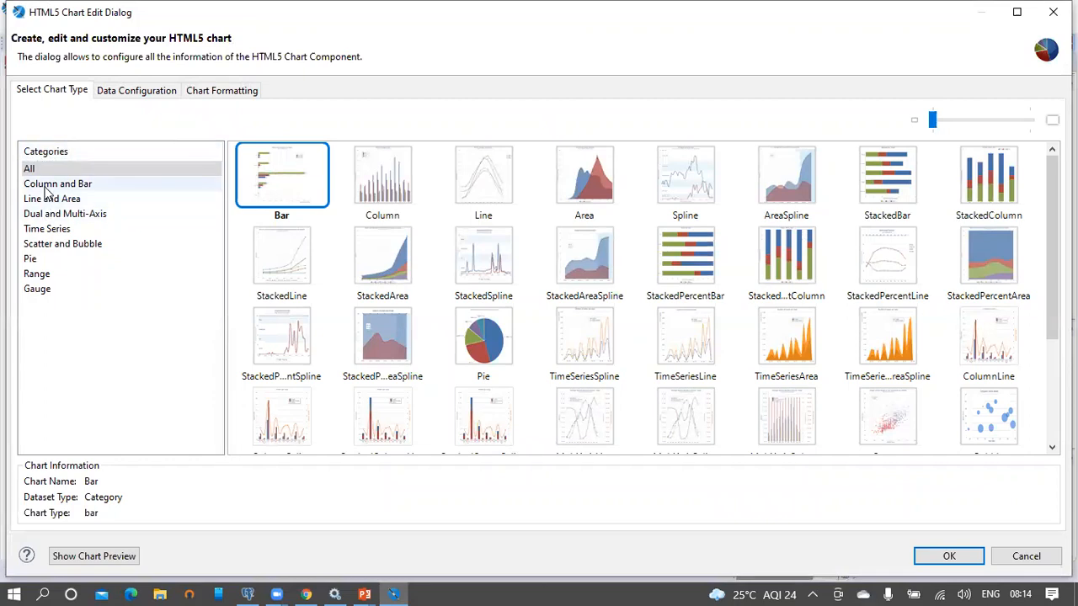
pyautogui.click(383, 179)
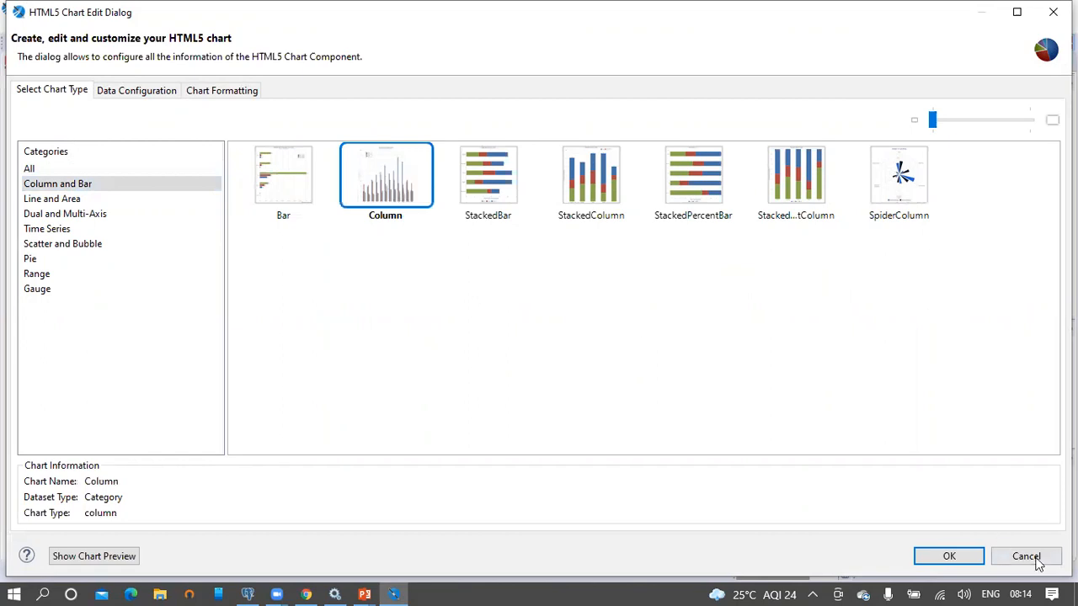
pyautogui.click(963, 562)
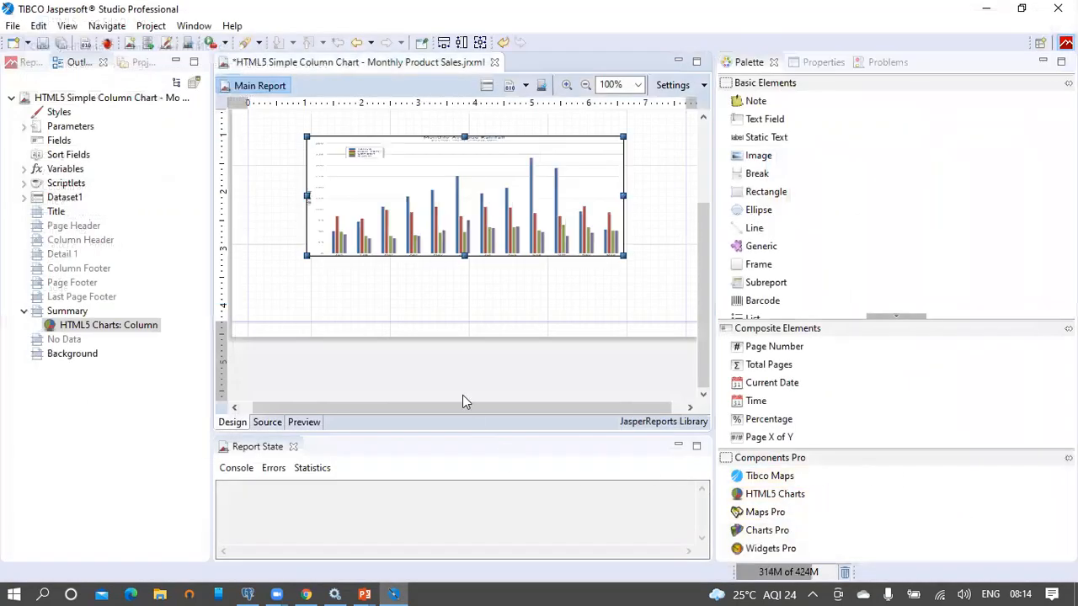
# Step: Fit the column chart to its Summary band container and save the report
pyautogui.click(482, 42)
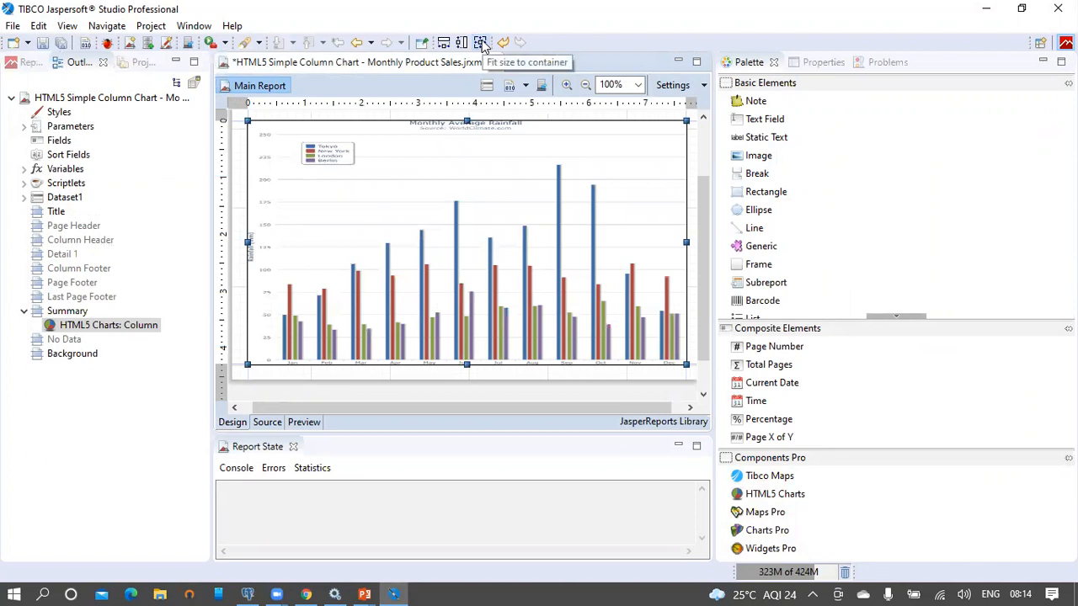
pyautogui.click(43, 43)
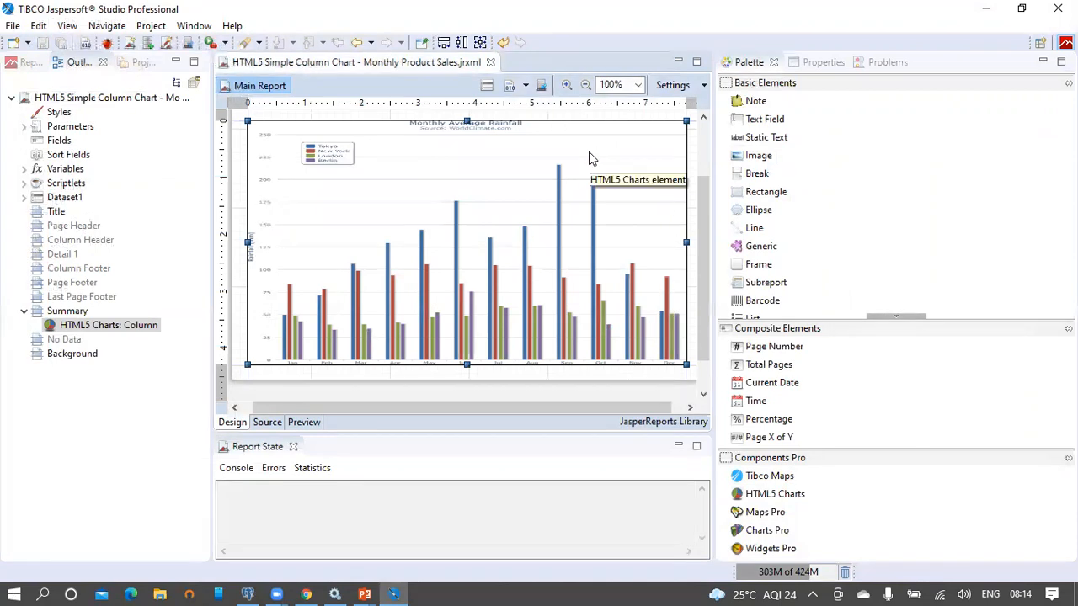
# Step: Open the column chart's Edit Chart properties on the Data Configuration tab
pyautogui.rightClick(661, 154)
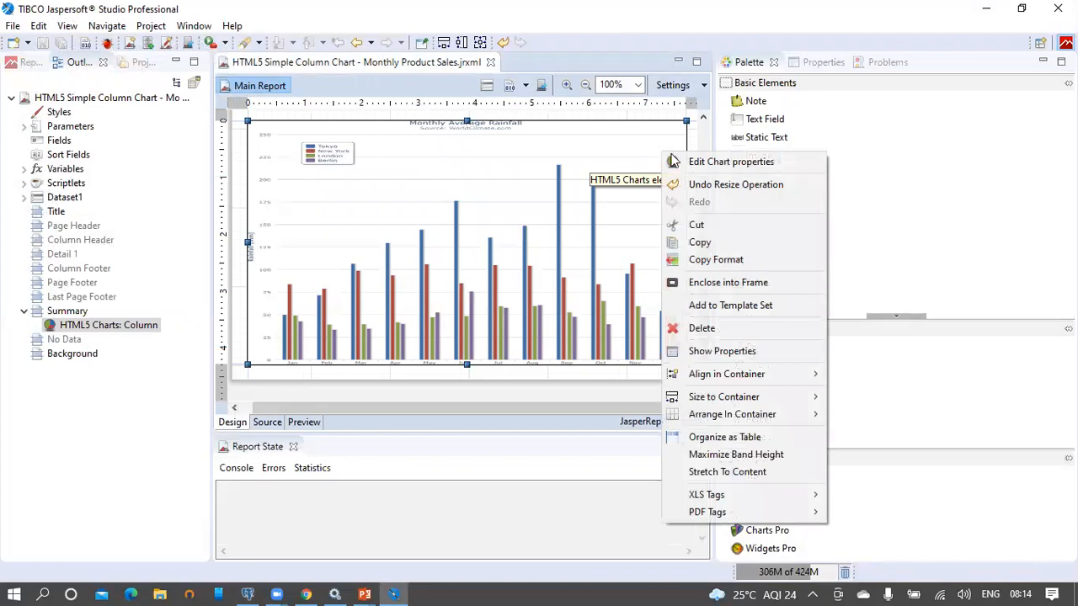
pyautogui.click(736, 163)
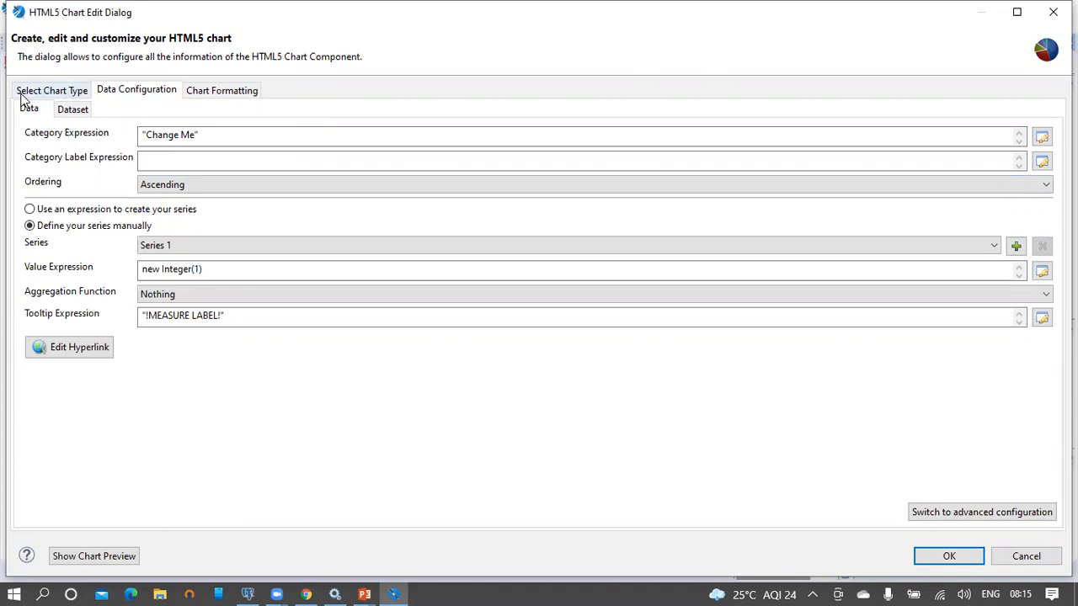
pyautogui.click(65, 94)
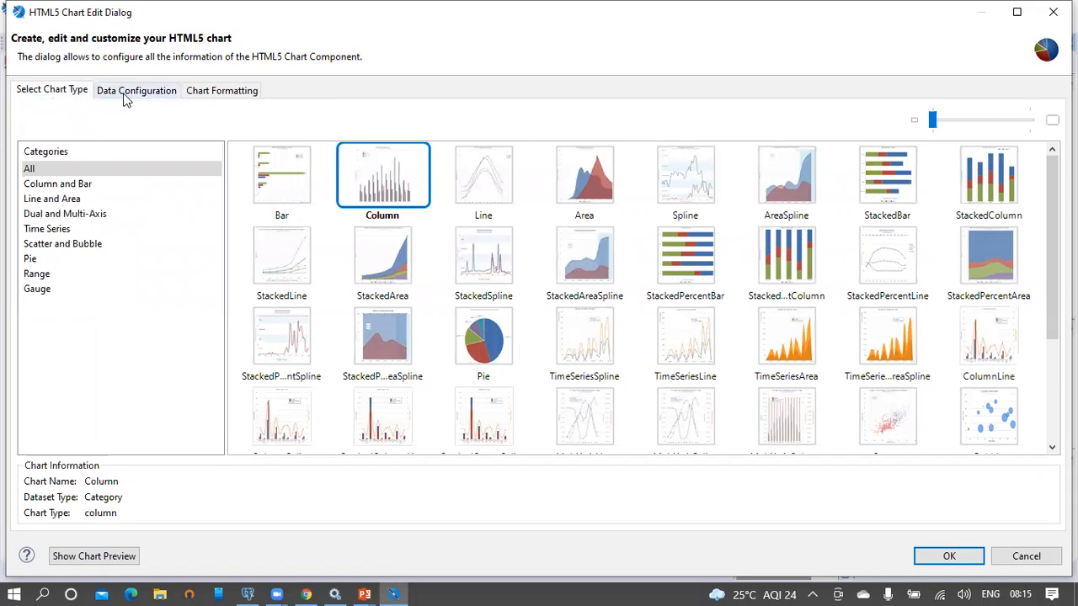
pyautogui.click(125, 100)
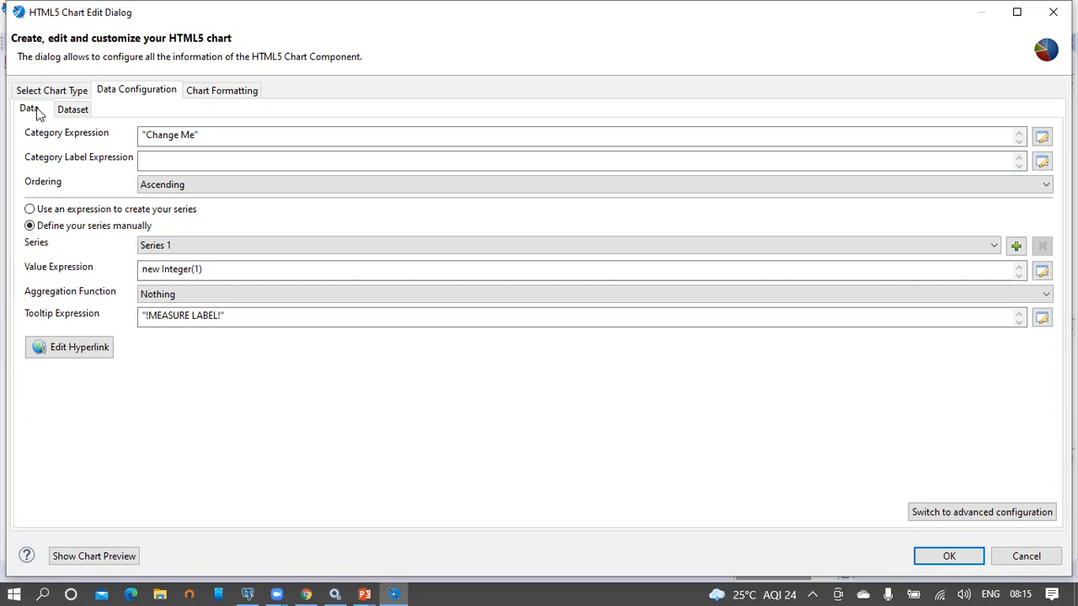
# Step: Set the chart's Sub Dataset to Dataset1, then go back to the Data sub-tab
pyautogui.click(73, 112)
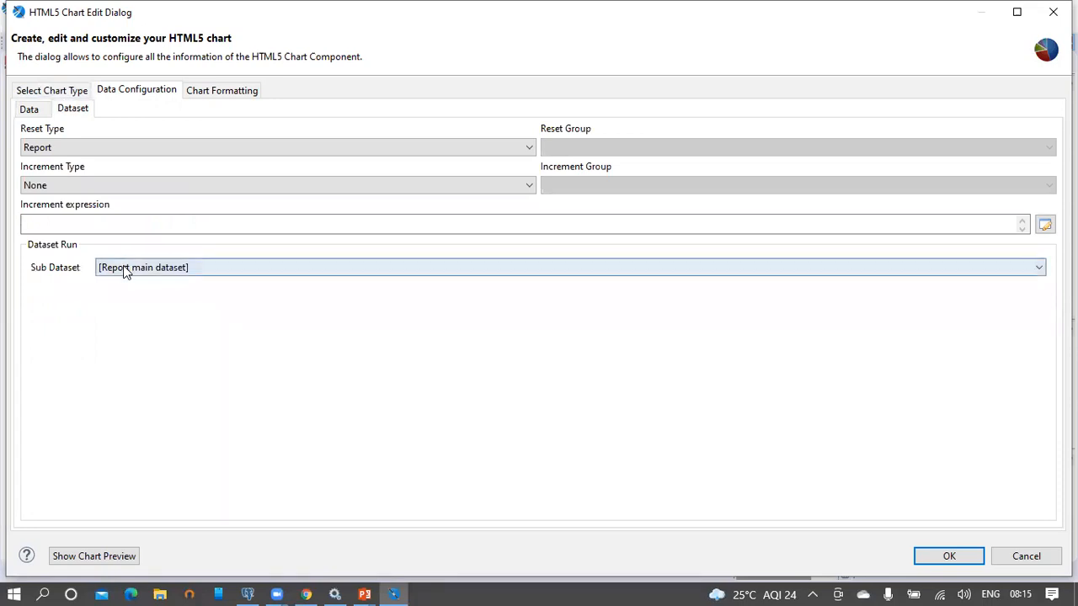
pyautogui.click(209, 269)
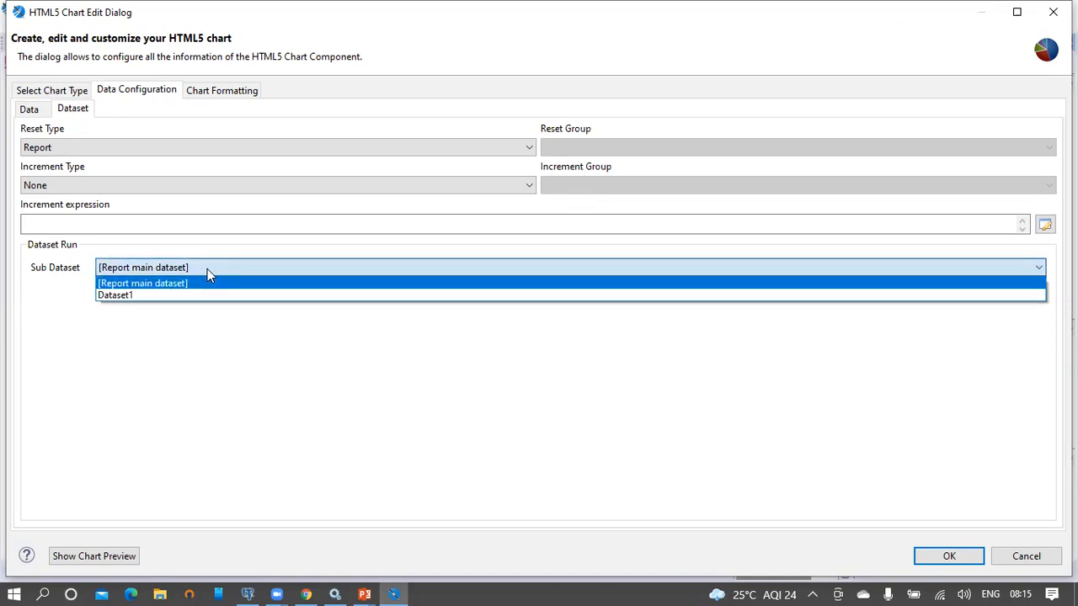
pyautogui.click(200, 296)
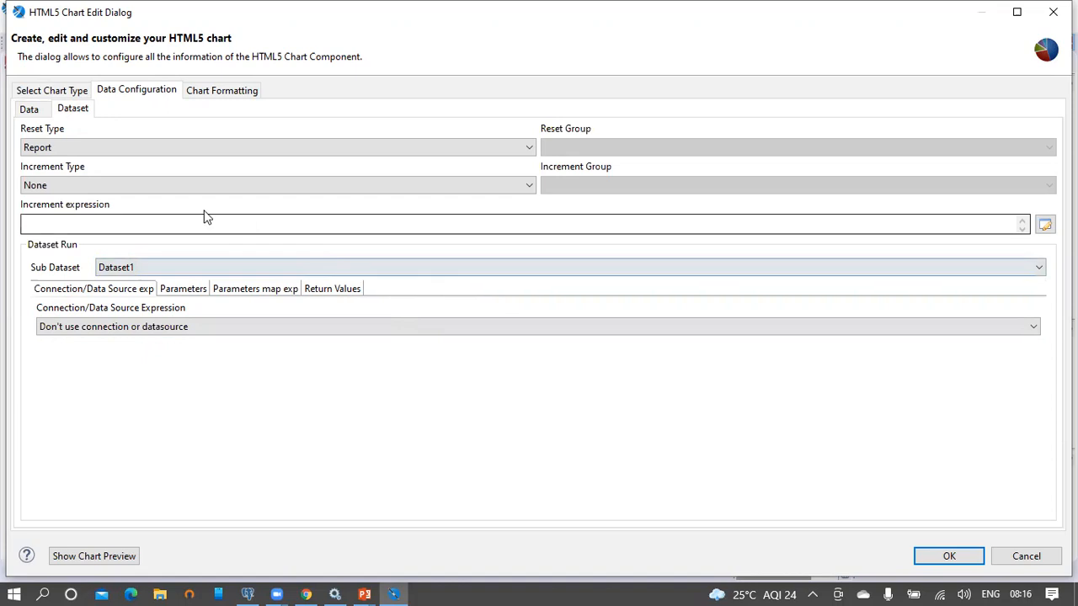
pyautogui.click(30, 110)
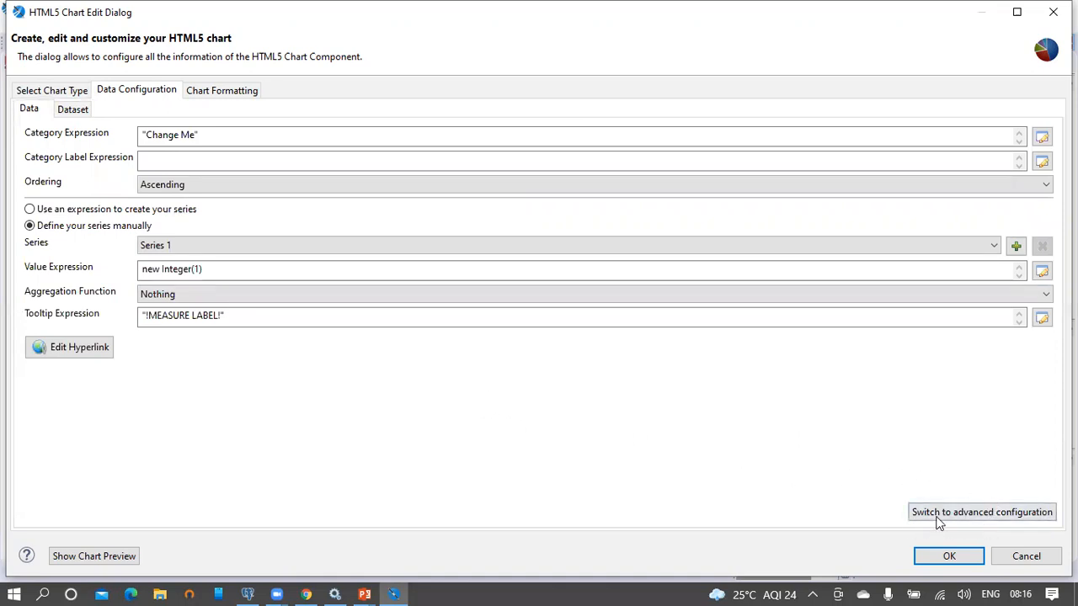
# Step: Switch the chart data to advanced configuration and open the Level1 category level for editing
pyautogui.click(990, 515)
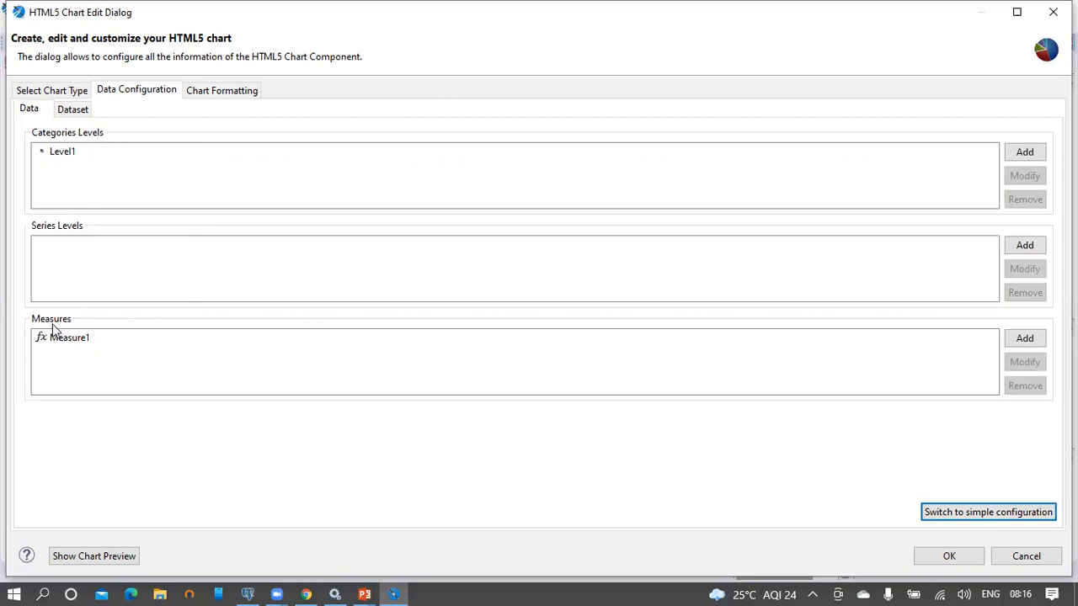
pyautogui.click(63, 150)
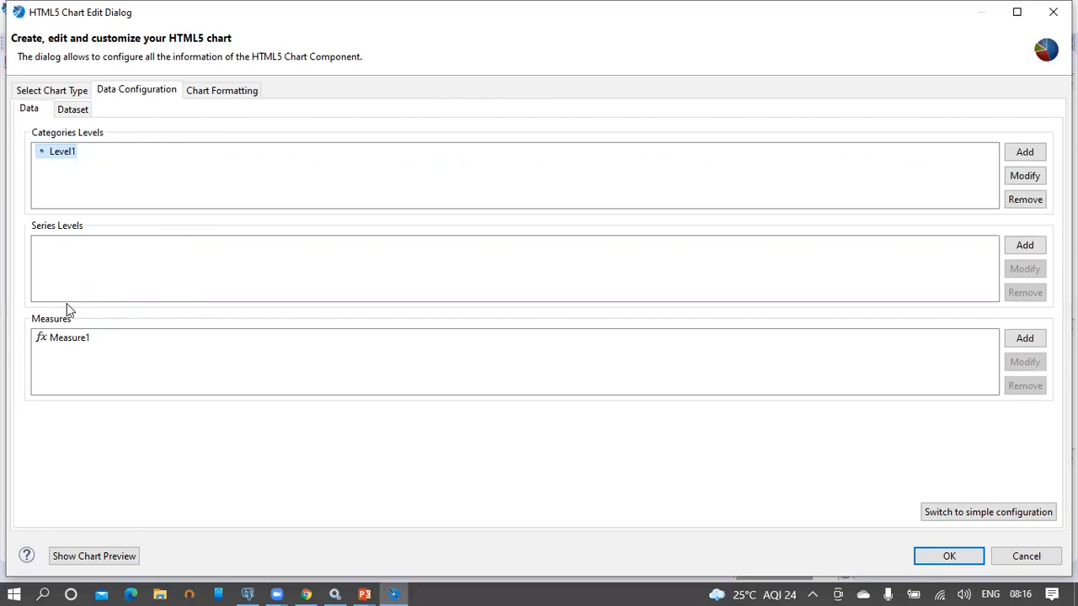
pyautogui.click(70, 346)
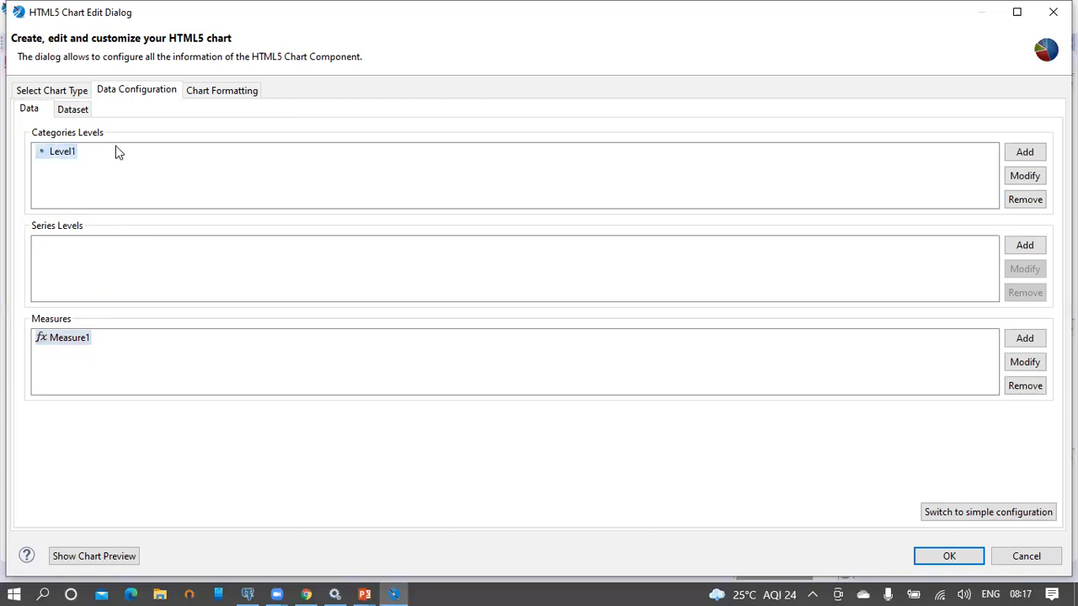
pyautogui.click(1025, 176)
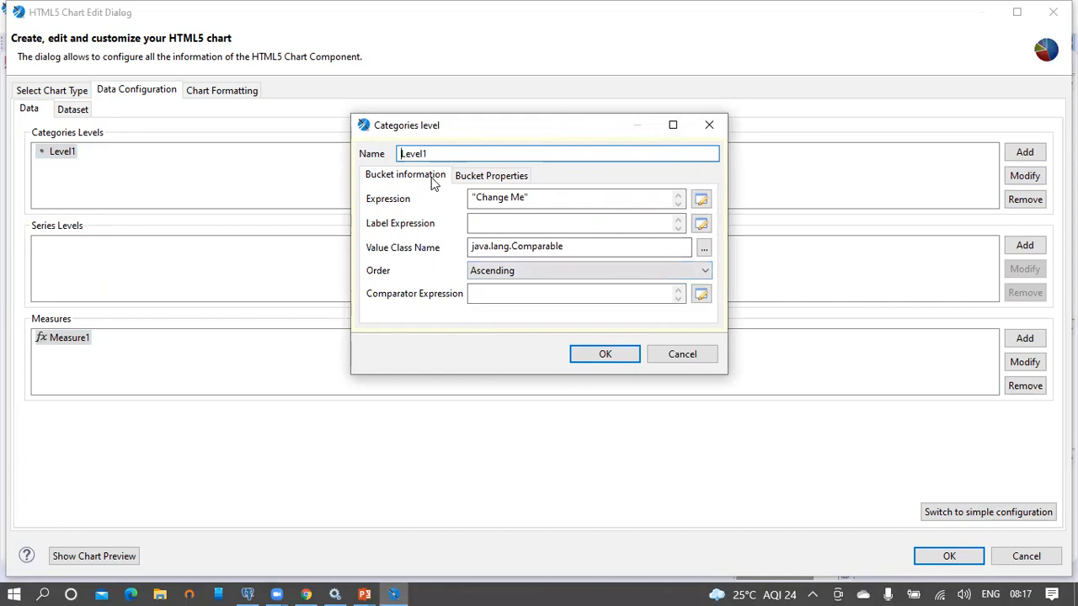
# Step: Set Level1's category expression to the the_month field
pyautogui.click(492, 177)
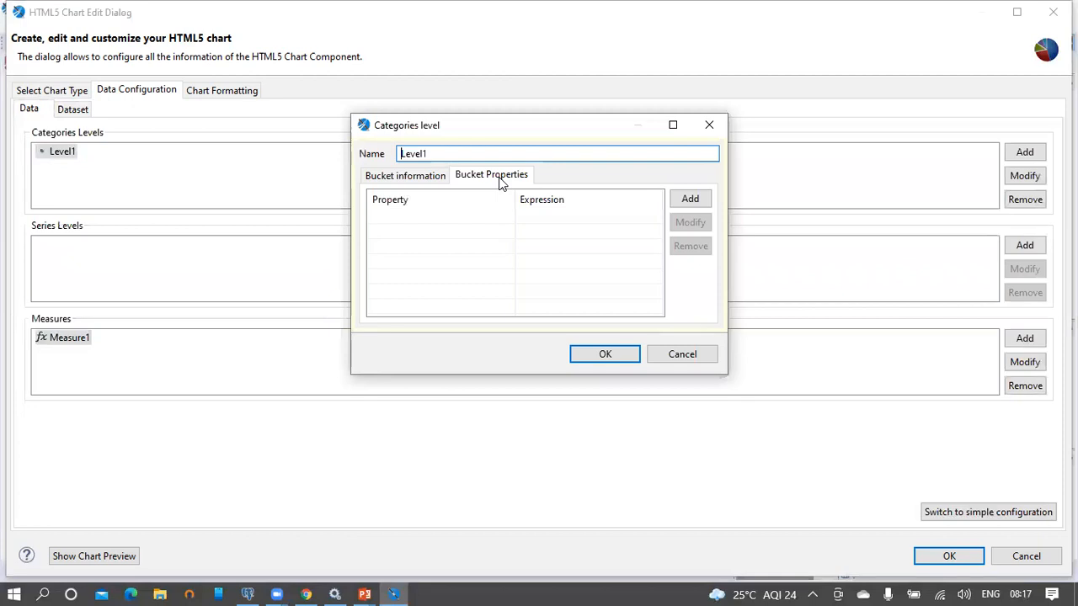
pyautogui.click(413, 182)
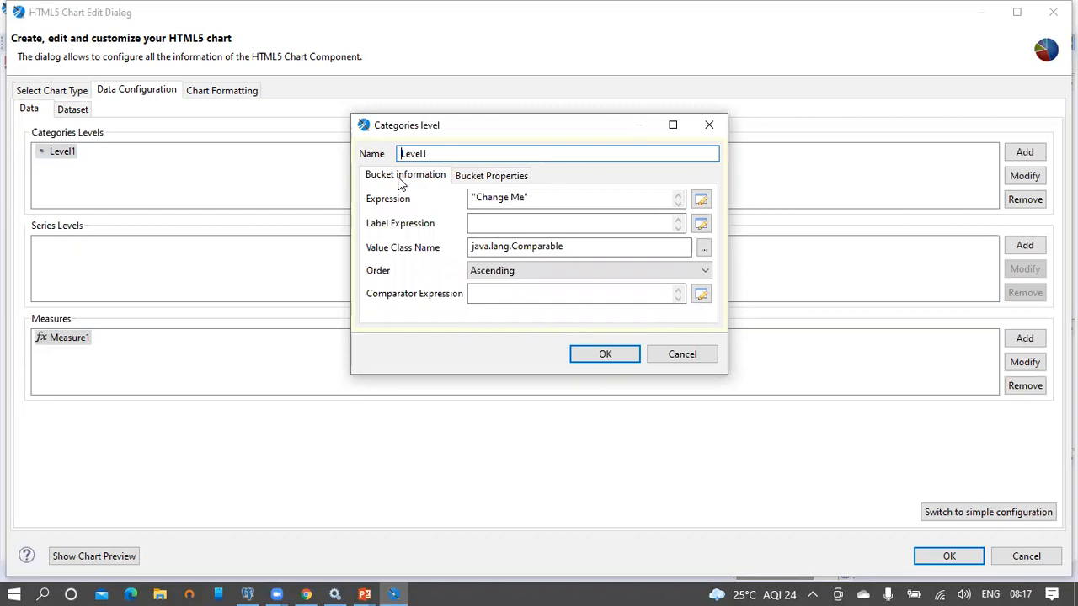
pyautogui.click(702, 202)
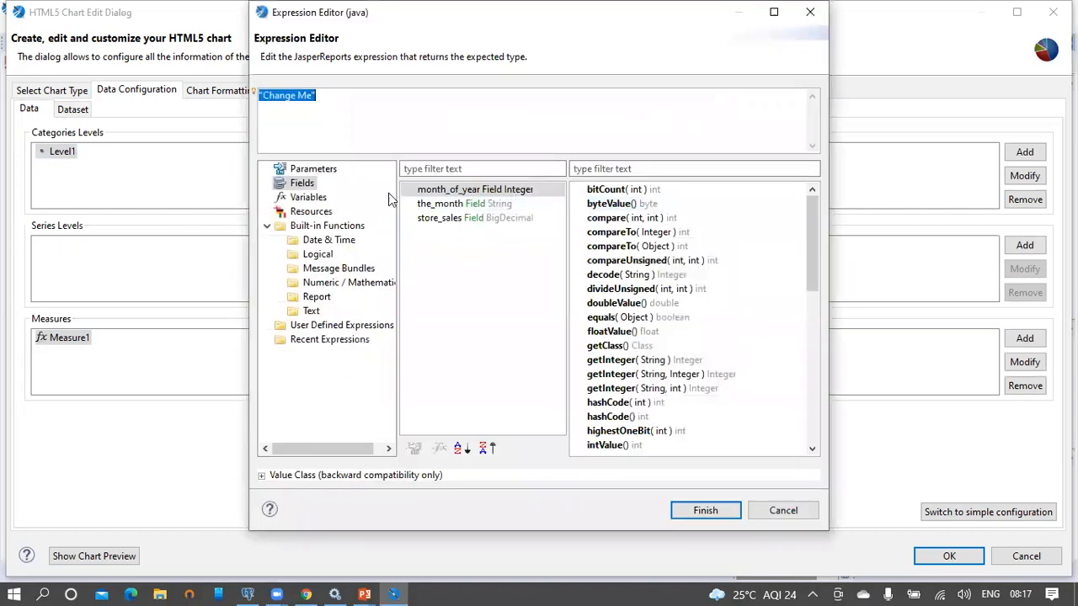
pyautogui.doubleClick(450, 209)
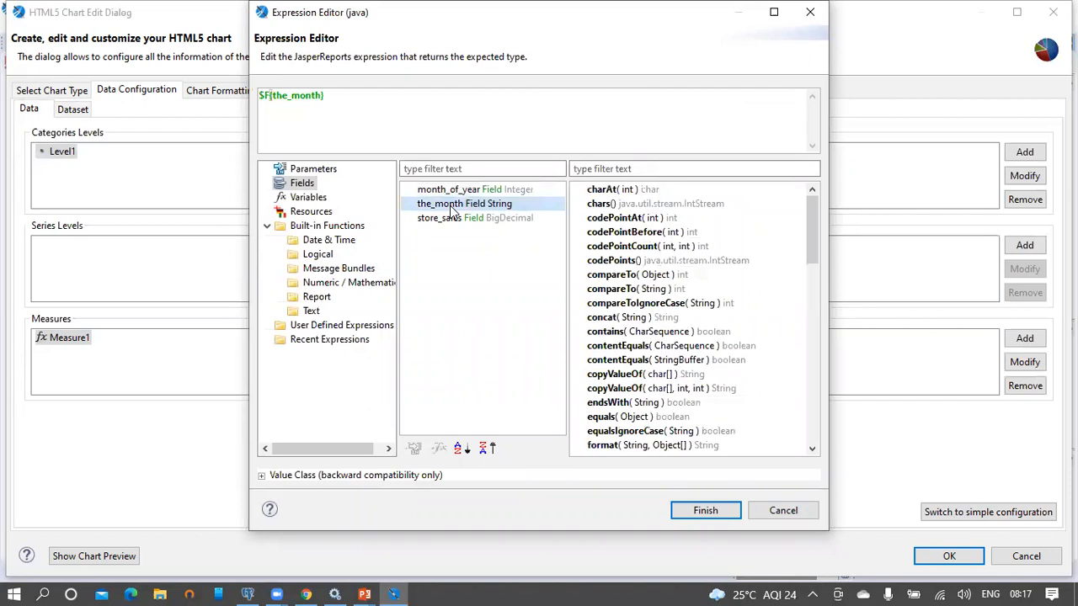
pyautogui.click(699, 513)
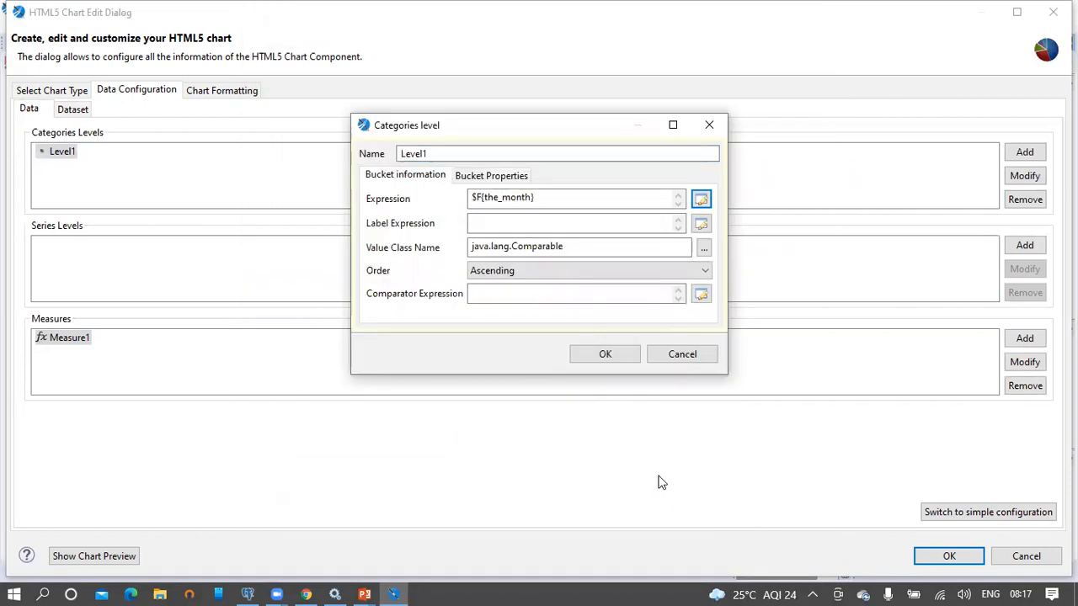
# Step: Change the month categories' order from Ascending to None and confirm the level
pyautogui.click(541, 268)
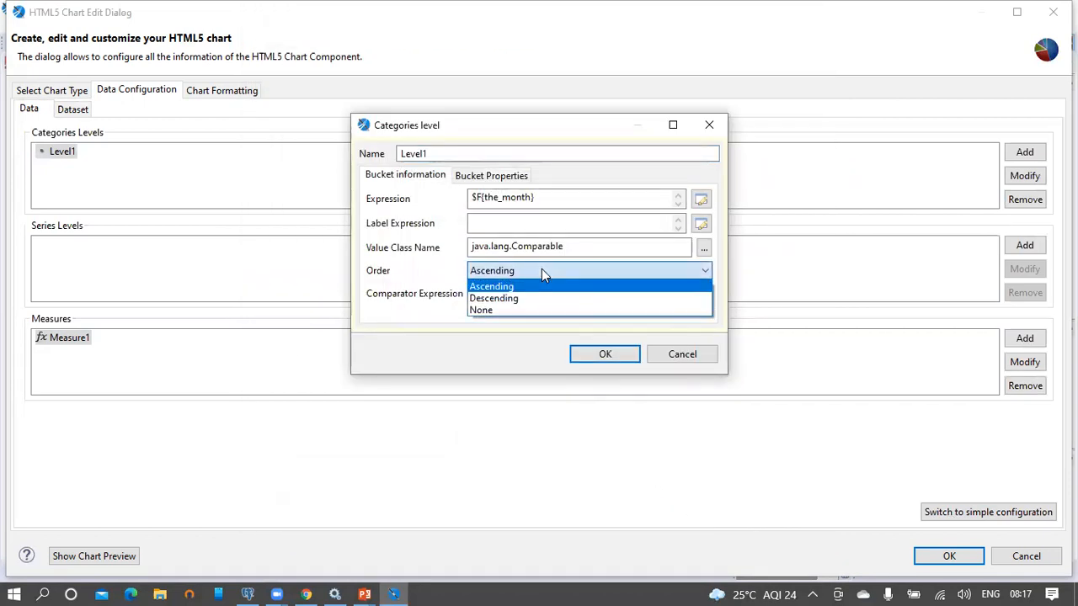
pyautogui.click(532, 311)
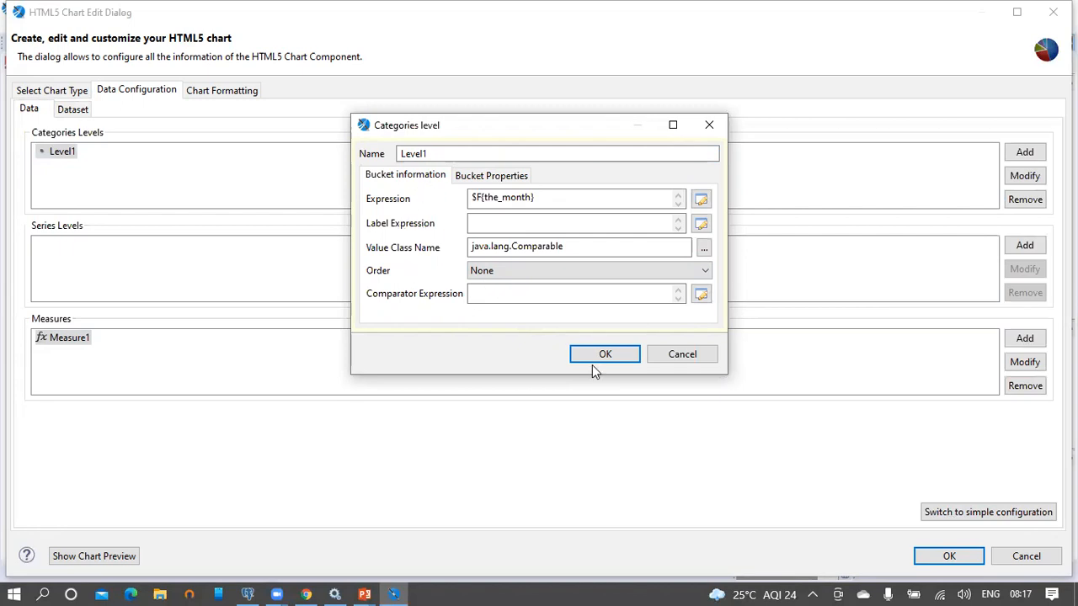
pyautogui.click(621, 359)
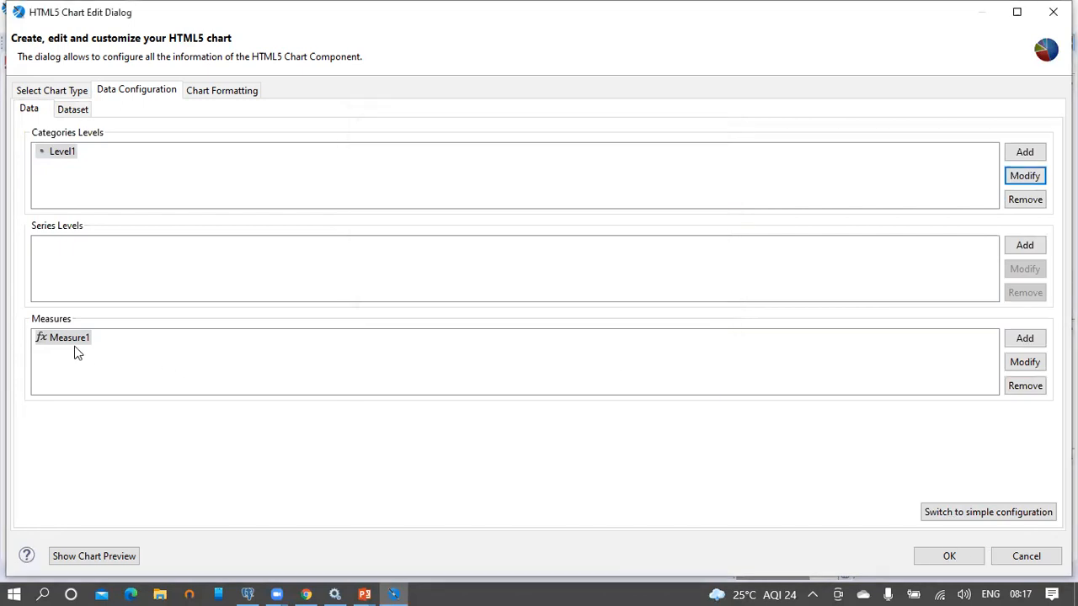
# Step: Open Measure1's settings and clear its label expression to an empty string
pyautogui.click(73, 339)
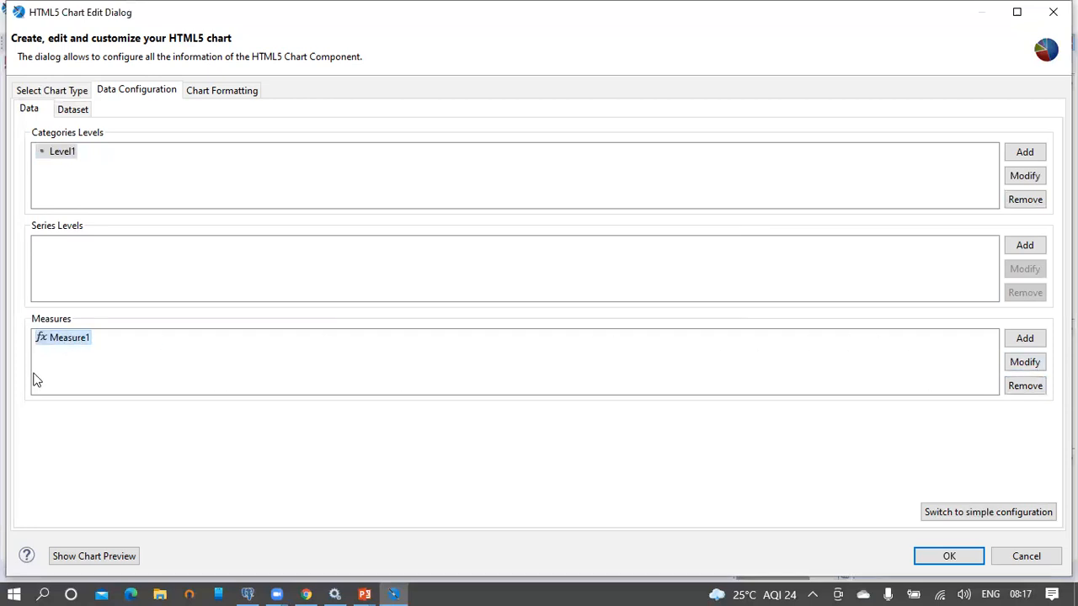
pyautogui.doubleClick(83, 343)
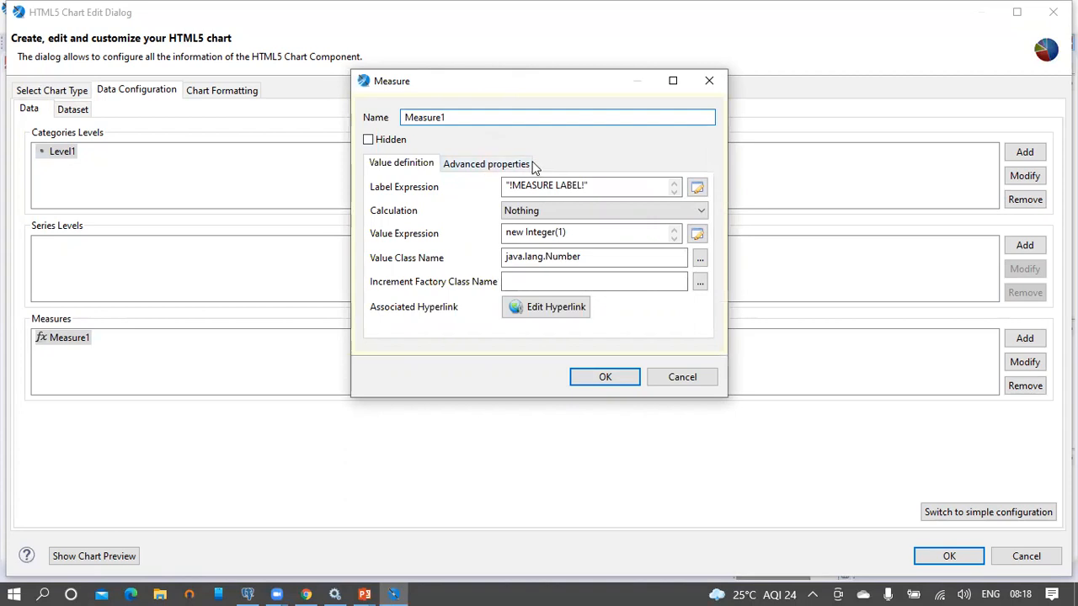
pyautogui.click(493, 166)
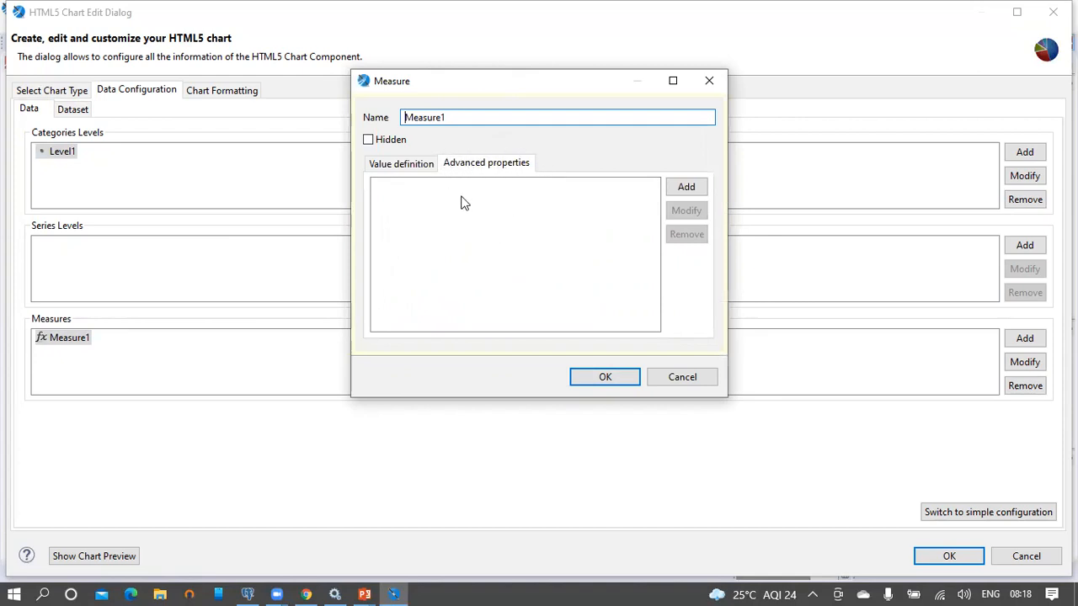
pyautogui.click(399, 168)
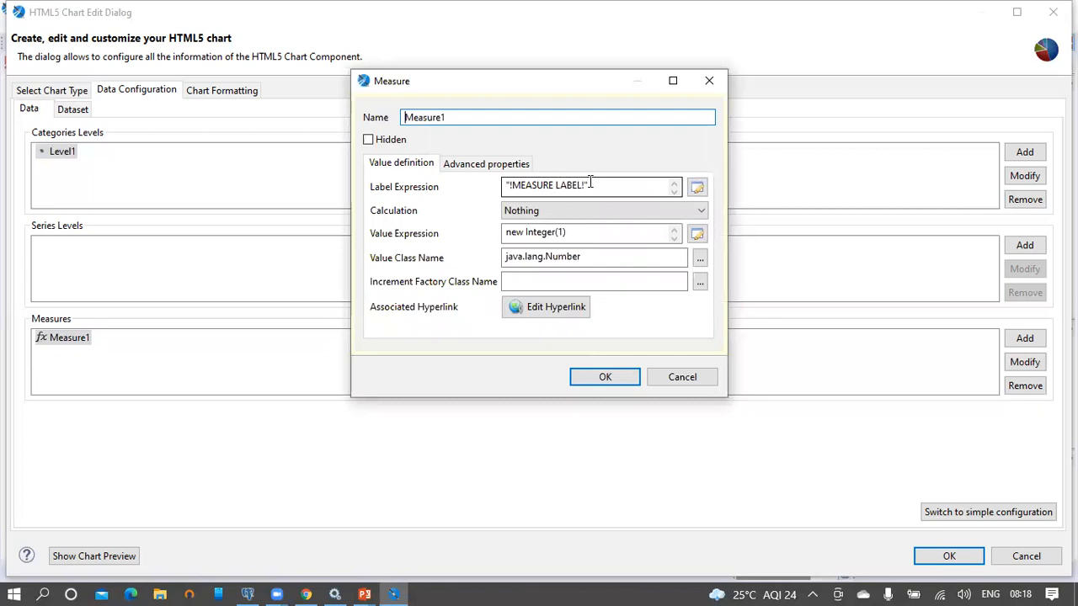
pyautogui.moveTo(613, 186); pyautogui.dragTo(488, 185)
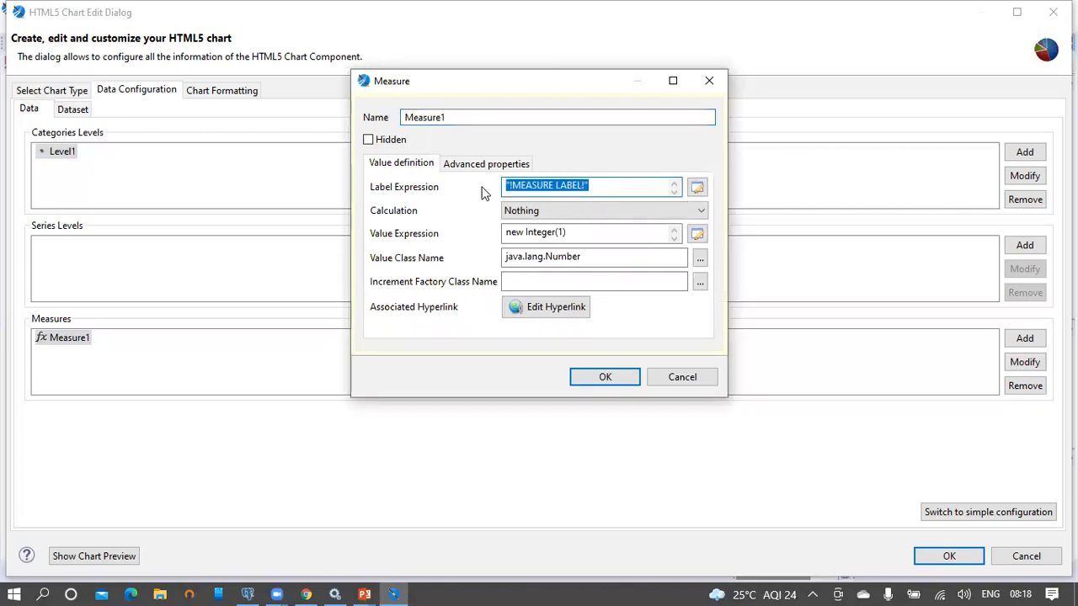
pyautogui.write('""')
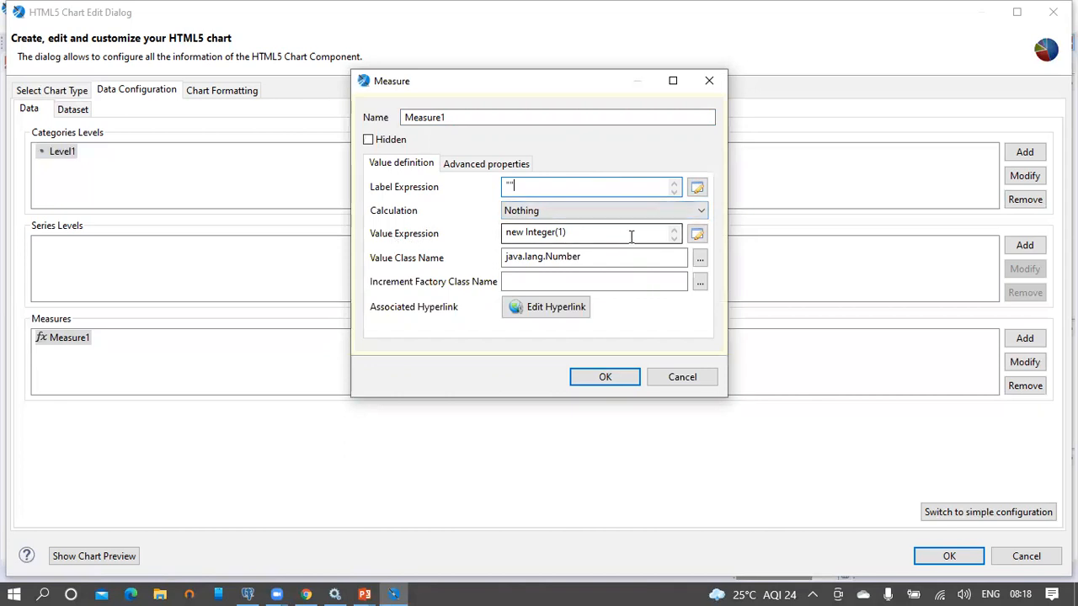
# Step: Set Measure1's value expression to $F{store_sales} and confirm the measure
pyautogui.click(698, 236)
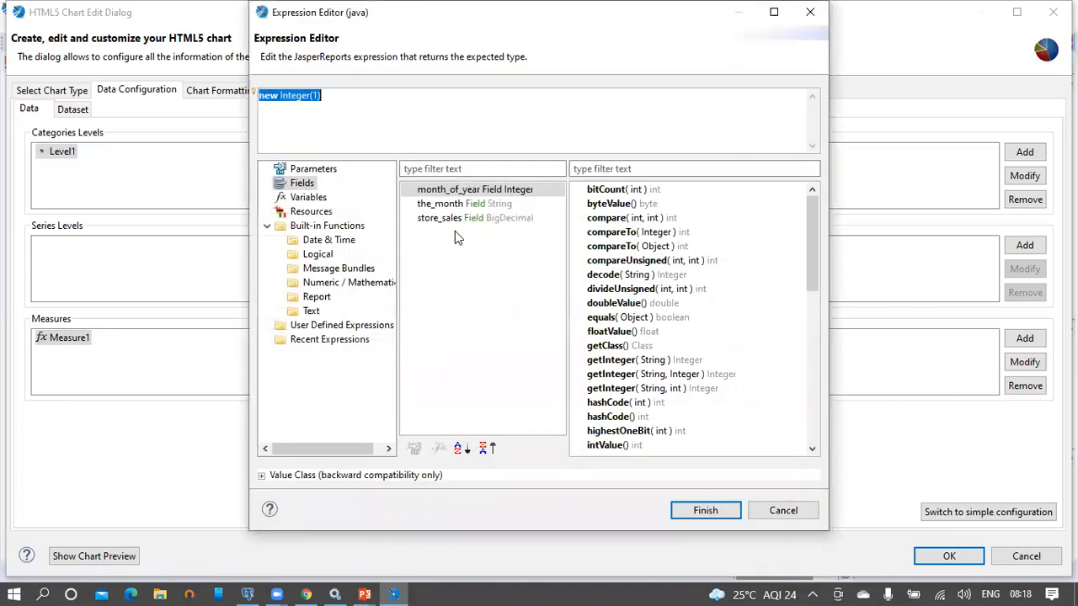
pyautogui.doubleClick(442, 218)
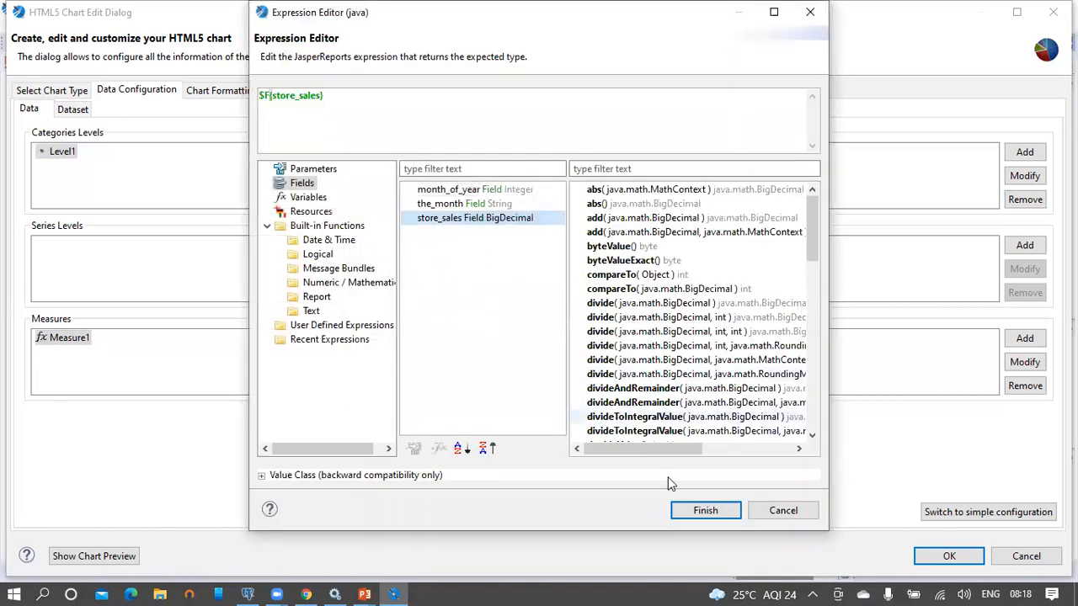
pyautogui.click(705, 510)
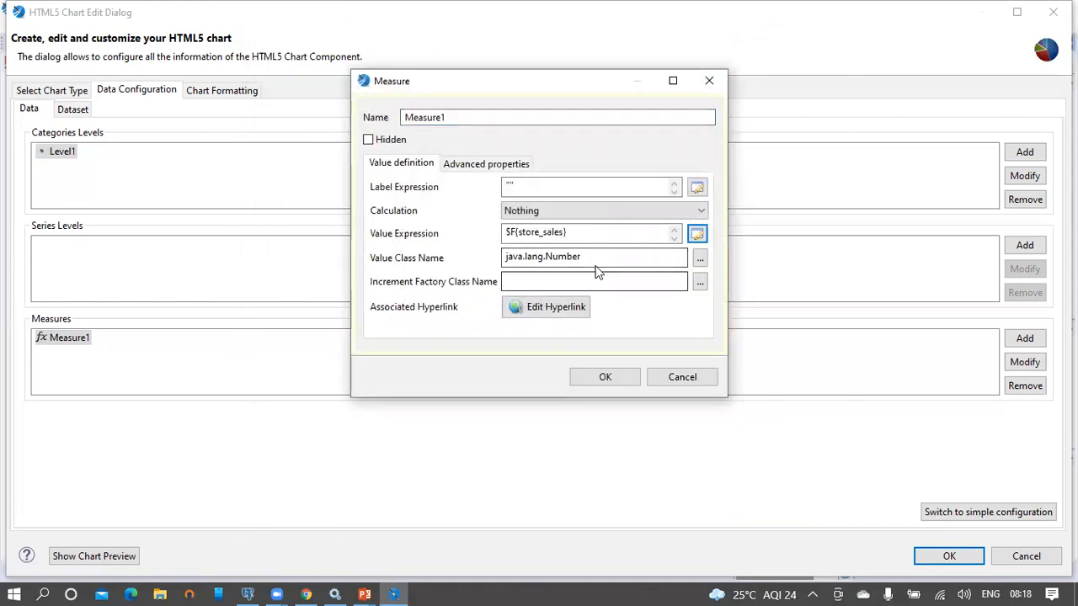
pyautogui.click(627, 381)
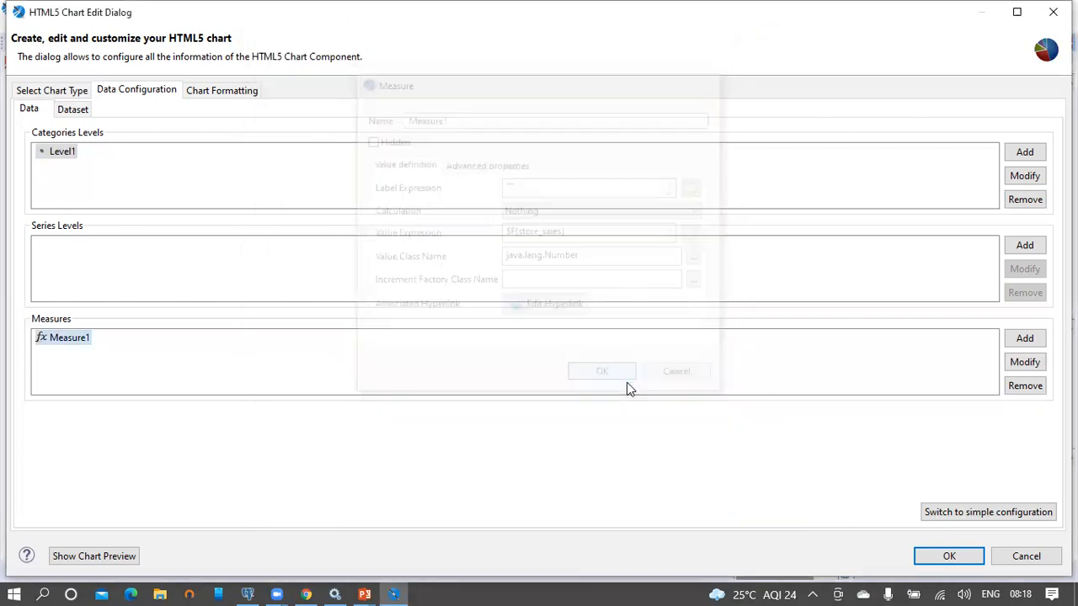
# Step: Apply the HTML5 chart settings, save the Monthly Product Sales report, and start publishing it to JasperReports Server
pyautogui.click(957, 562)
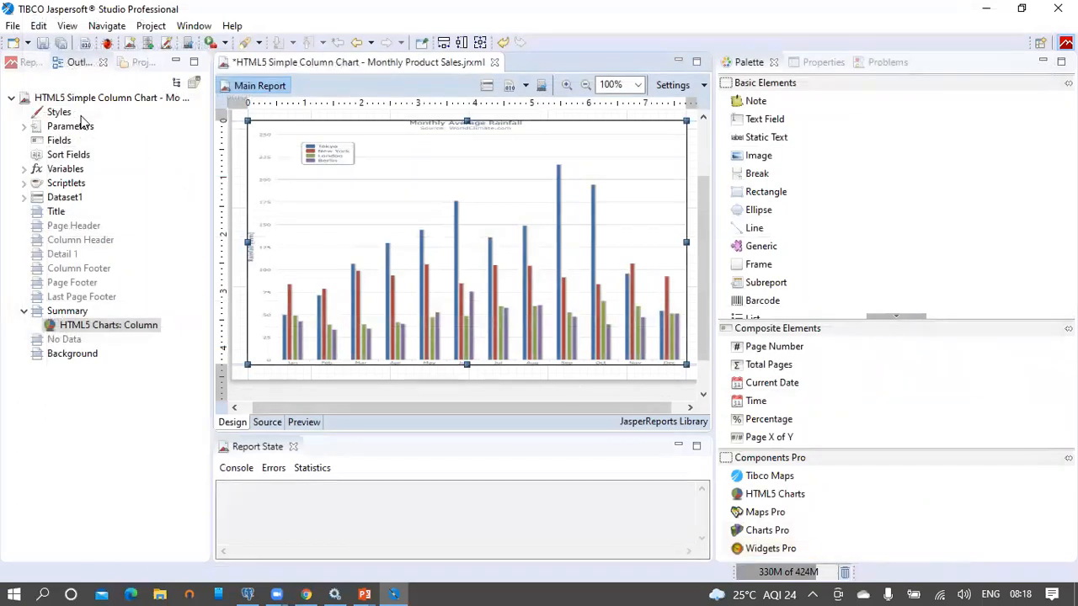
pyautogui.click(42, 45)
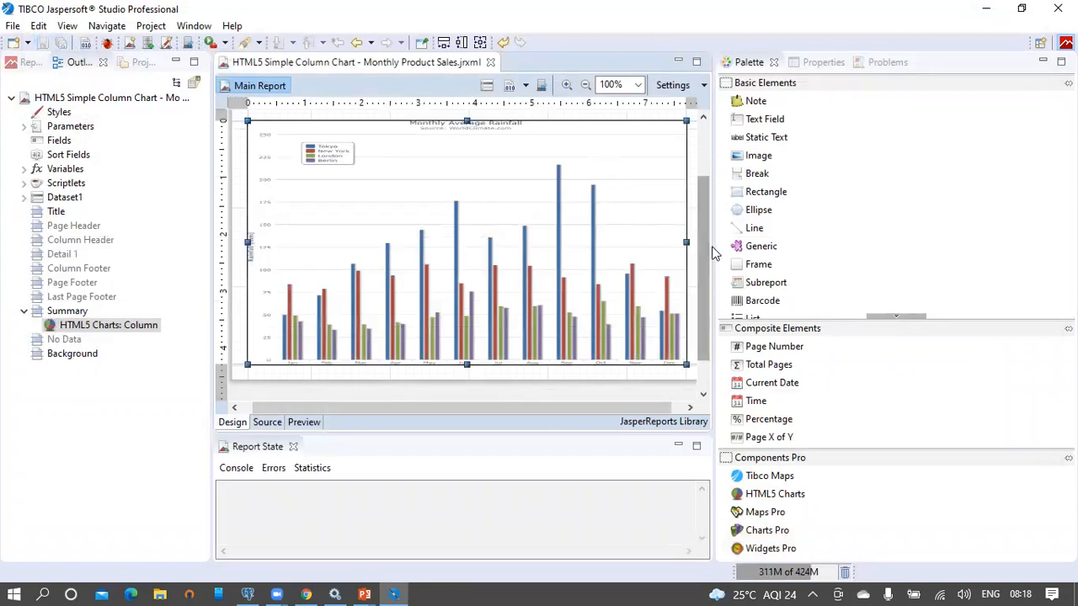
pyautogui.moveTo(703, 286); pyautogui.dragTo(704, 209)
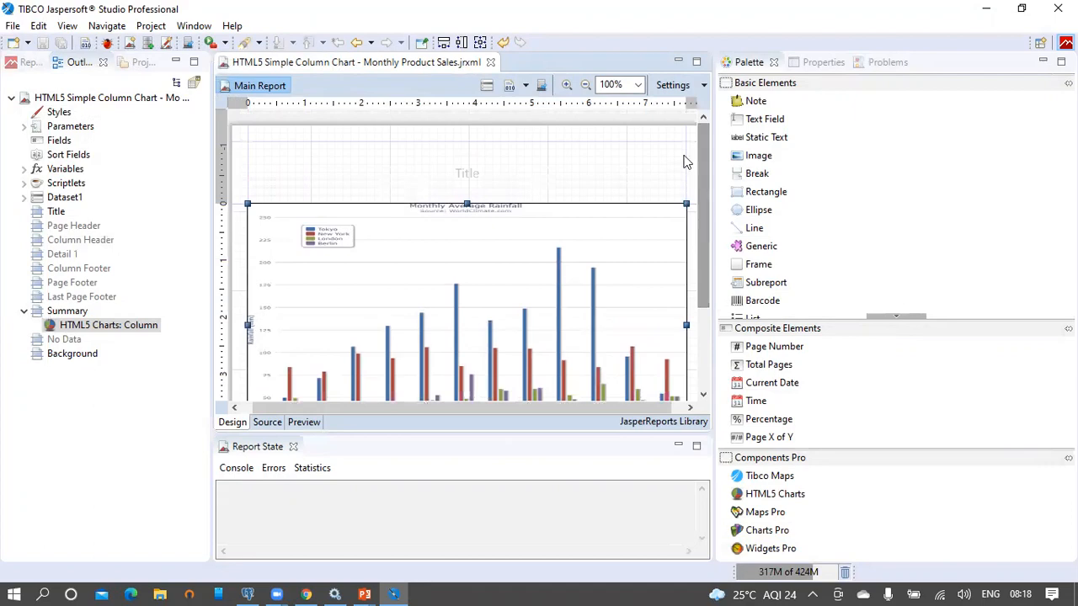
pyautogui.click(542, 85)
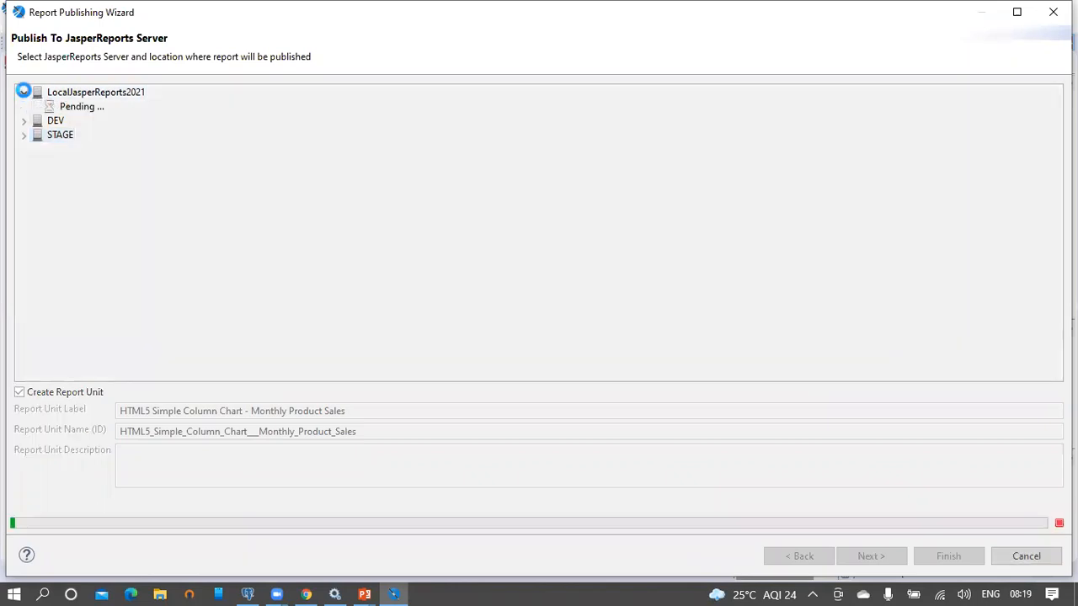
# Step: Target the Reports folder under LocalJasperReports2021 > JasperReports2021, copying the label into Description
pyautogui.click(25, 93)
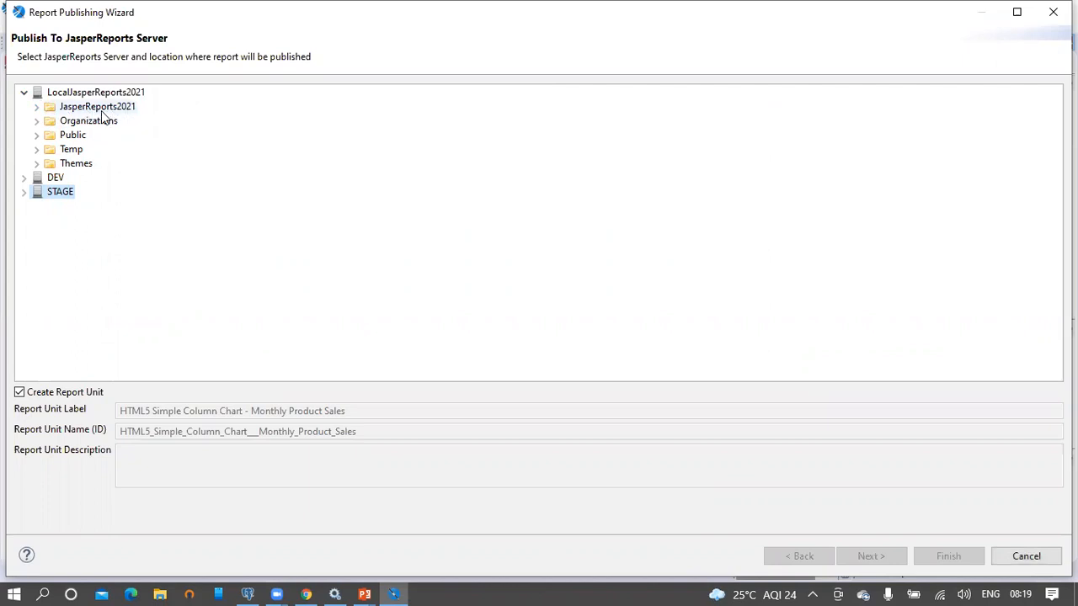
pyautogui.click(38, 107)
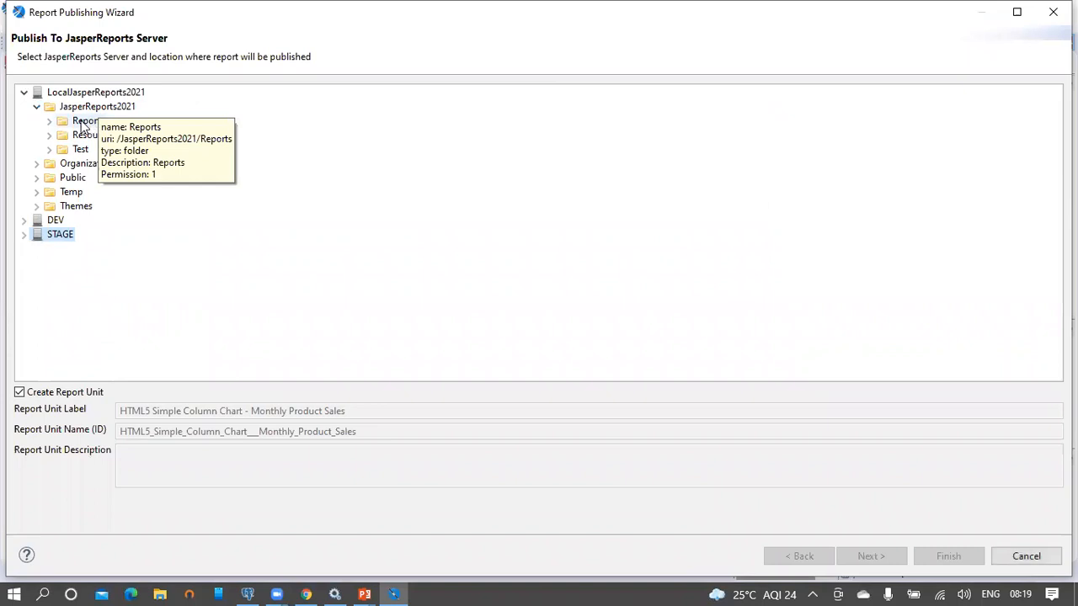
pyautogui.click(84, 122)
pyautogui.moveTo(358, 411); pyautogui.dragTo(93, 429)
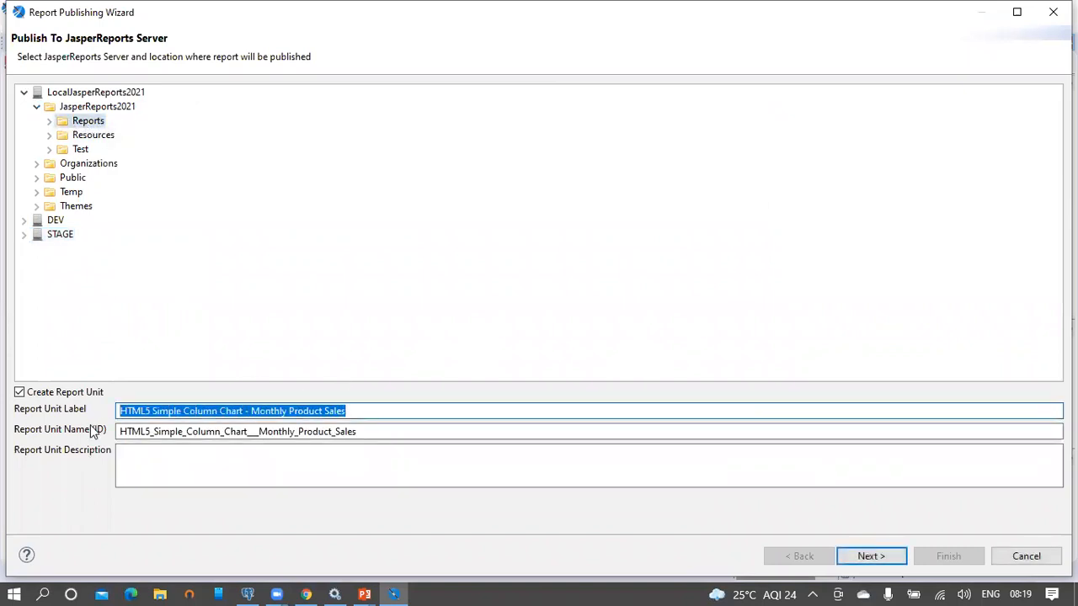
pyautogui.hotkey('ctrl', 'c')
pyautogui.click(163, 462)
pyautogui.hotkey('ctrl', 'v')
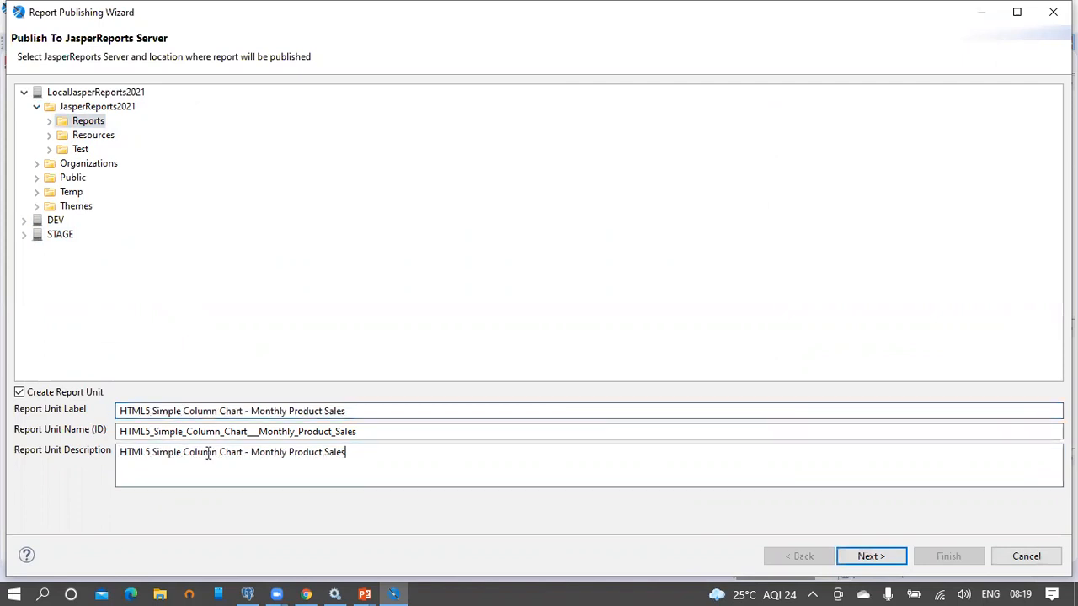
# Step: Use the foodmart repository data source and finish publishing the report
pyautogui.click(872, 556)
pyautogui.click(870, 556)
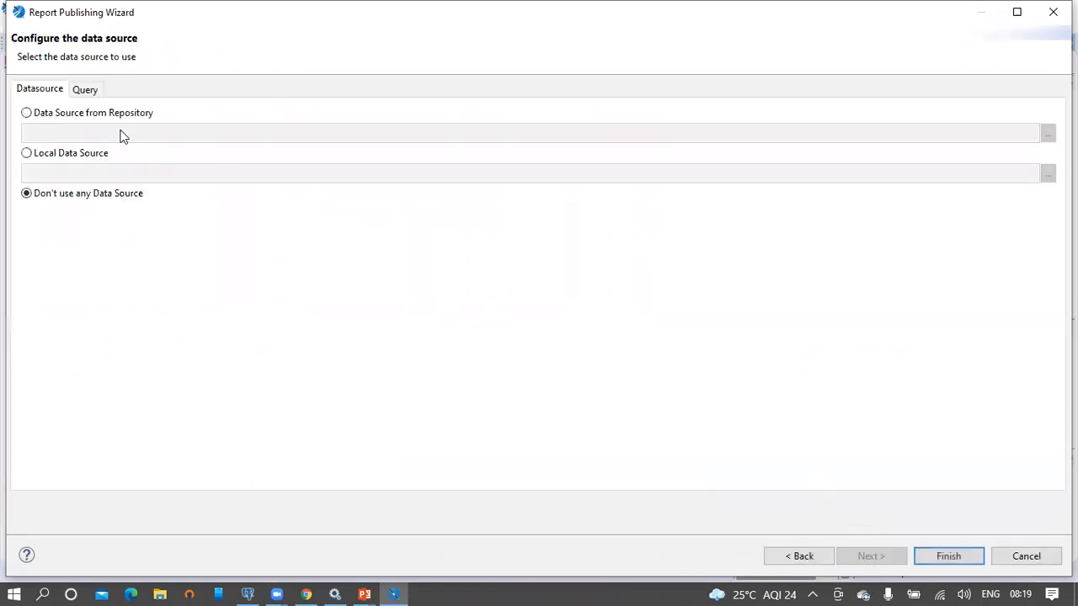
pyautogui.click(84, 120)
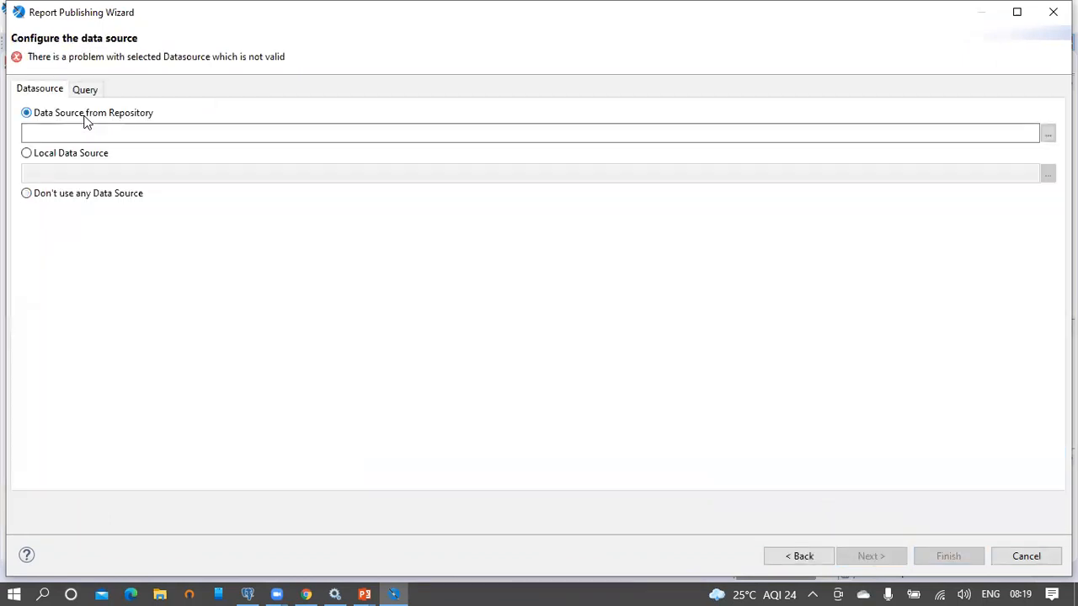
pyautogui.click(1047, 136)
pyautogui.write('foodmar')
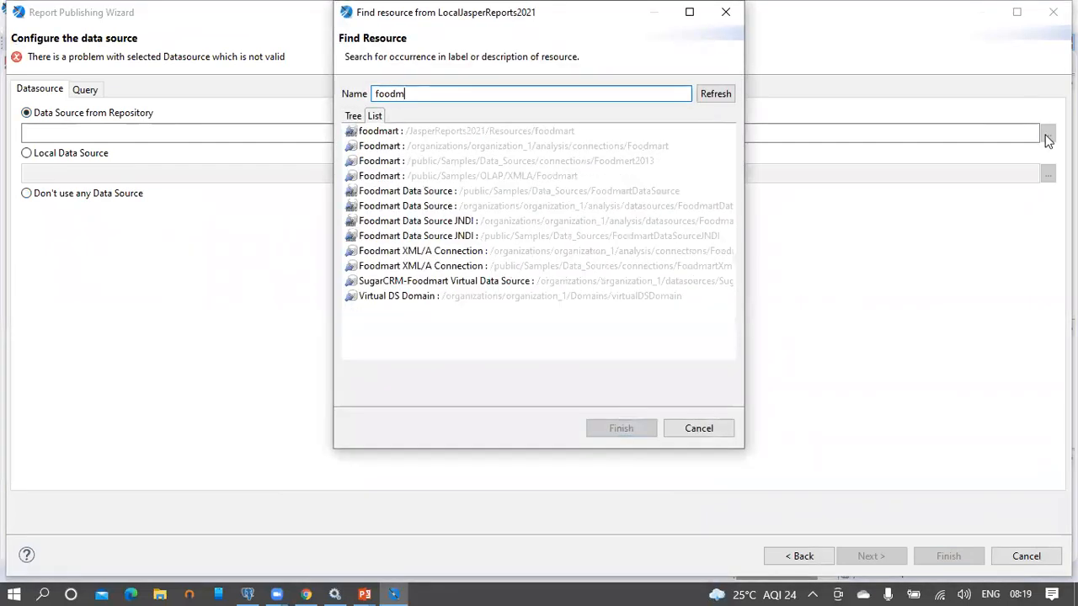
pyautogui.doubleClick(471, 133)
pyautogui.click(961, 556)
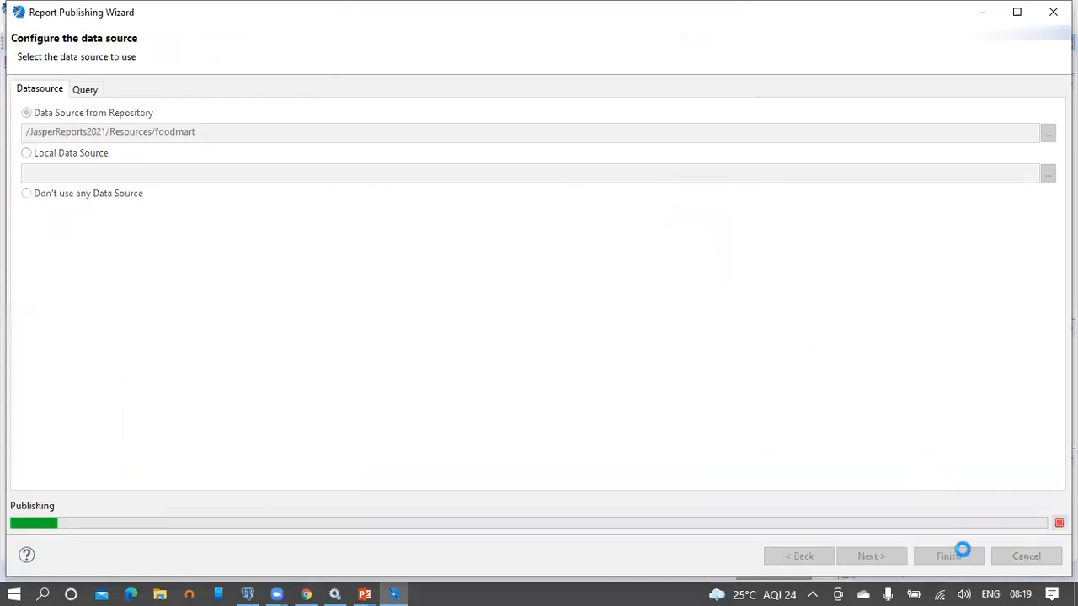
# Step: Log in to JasperReports Server with the saved user ID and the account password
pyautogui.click(307, 593)
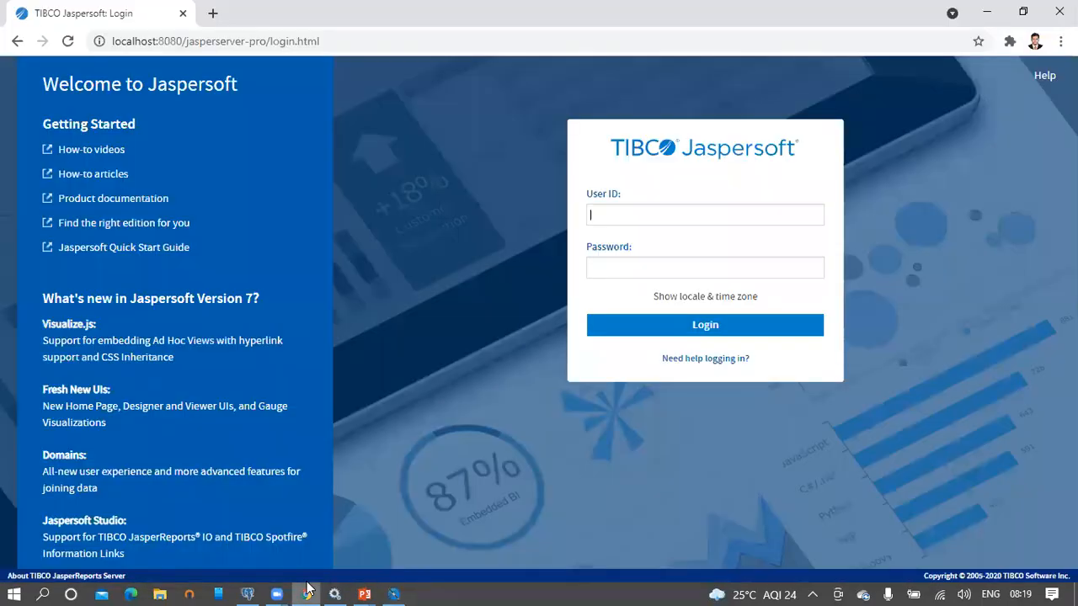
pyautogui.click(626, 215)
pyautogui.click(628, 249)
pyautogui.hotkey('ctrl', 'a')
pyautogui.click(633, 262)
pyautogui.write('superuser')
pyautogui.click(682, 325)
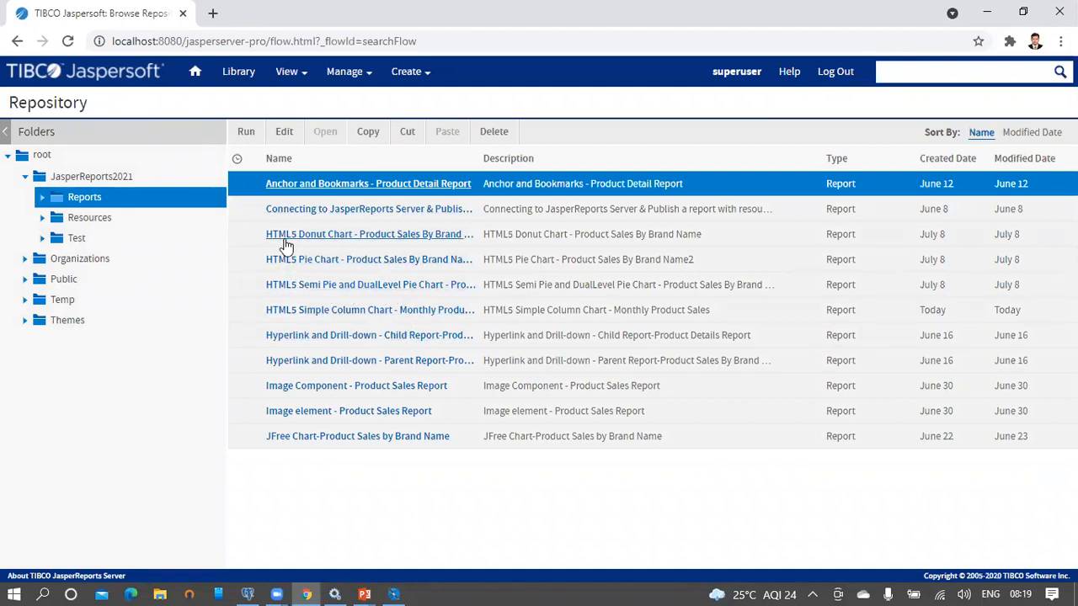
# Step: Run the HTML5 Simple Column Chart report in a new tab, then return to Jaspersoft Studio
pyautogui.click(246, 319)
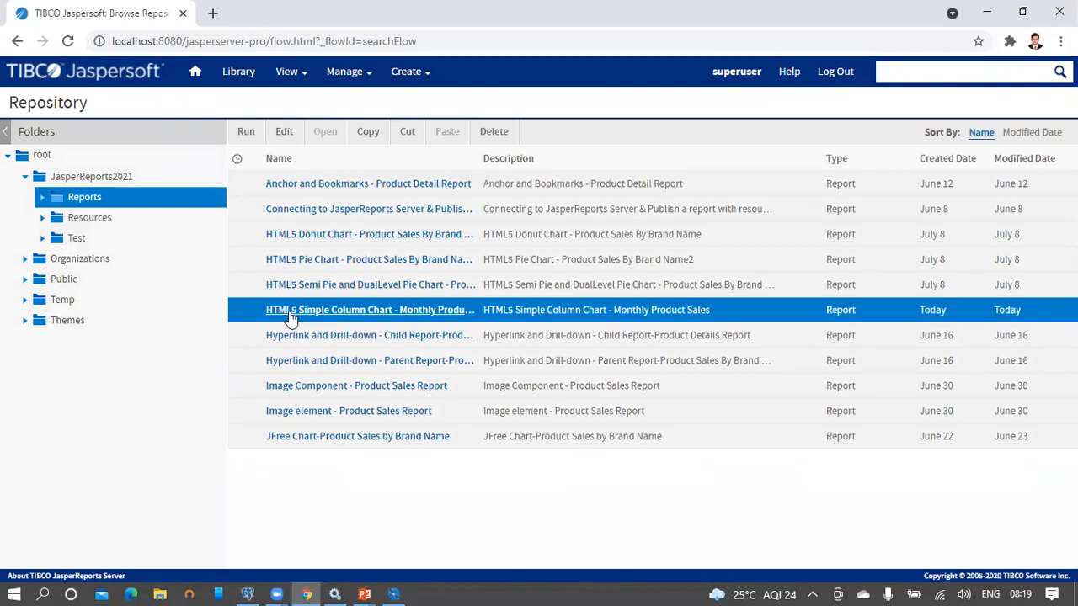
pyautogui.rightClick(497, 315)
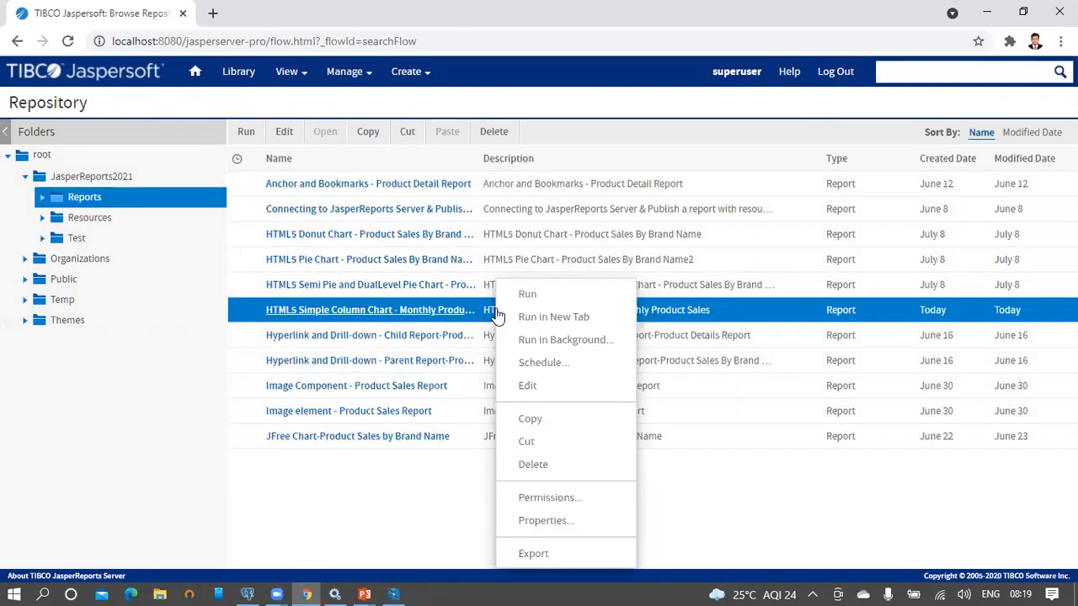
pyautogui.click(549, 317)
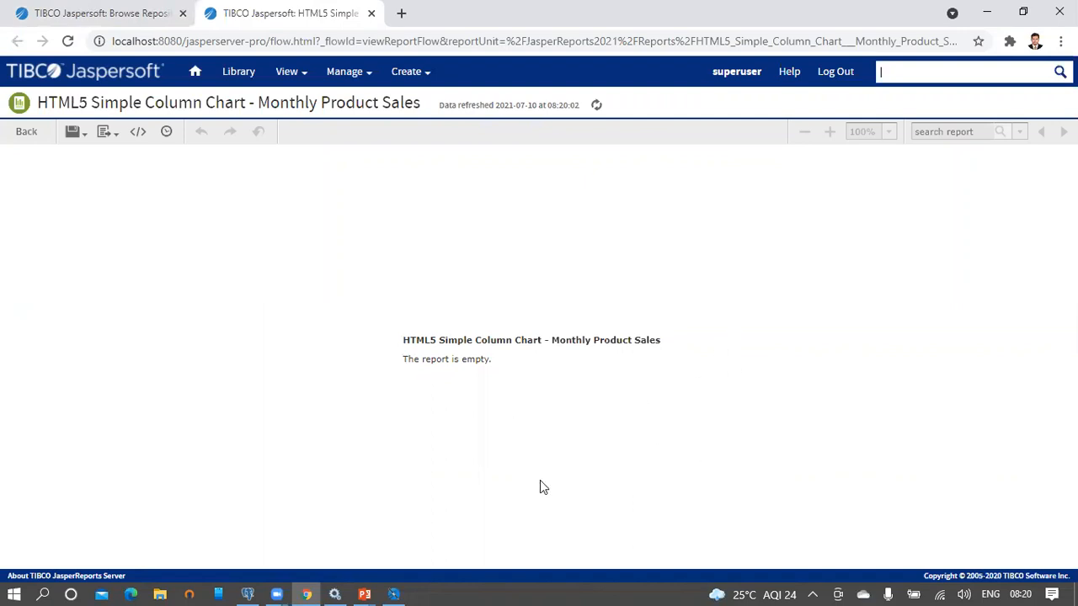
pyautogui.click(394, 593)
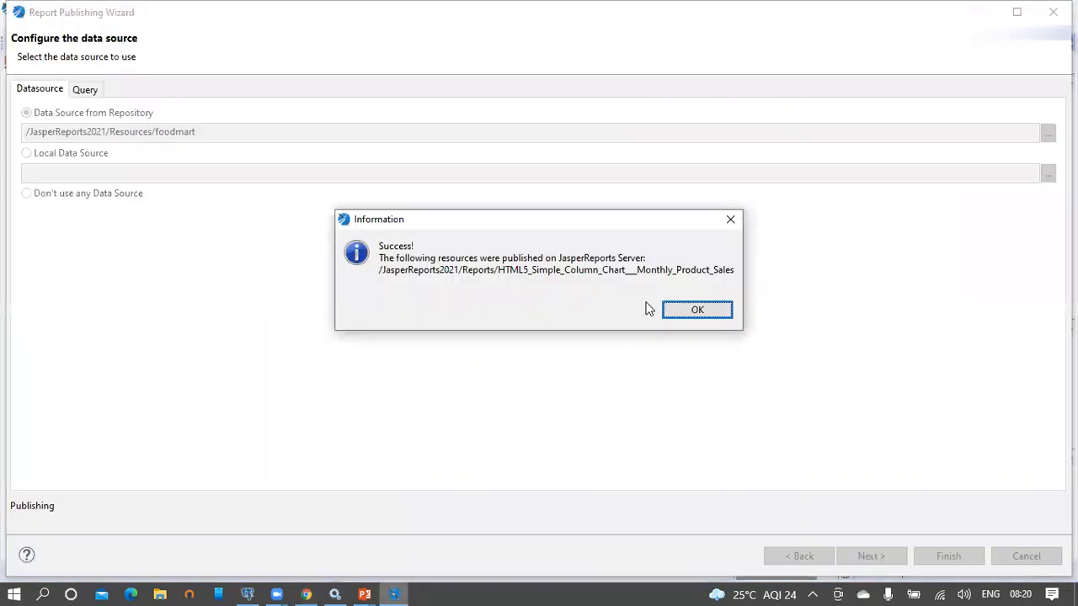
# Step: Set the report's When No Data Type property to All Sections No Detail
pyautogui.click(690, 311)
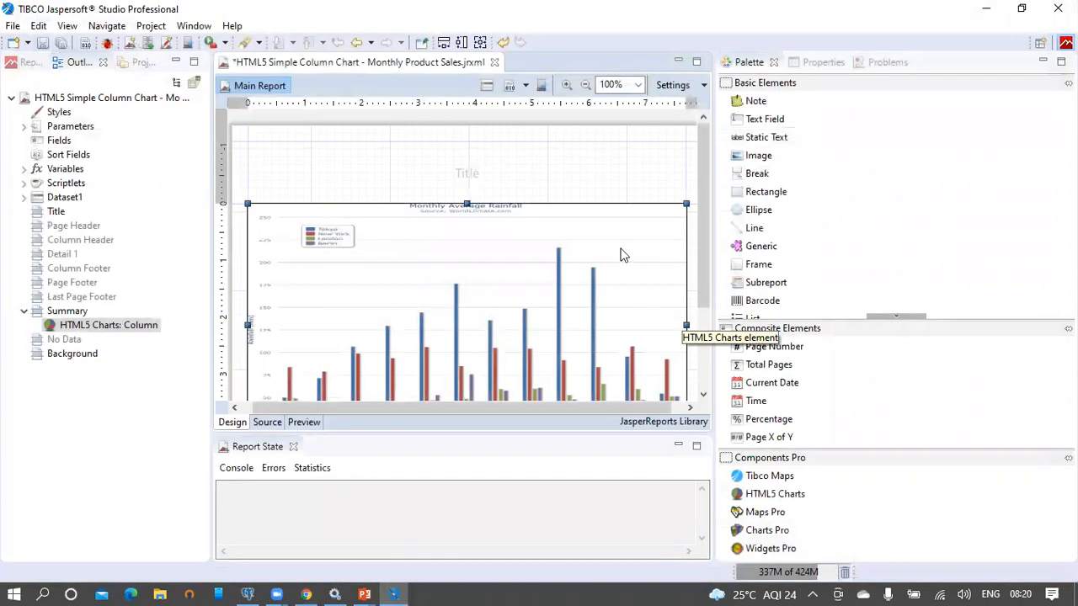
pyautogui.click(109, 99)
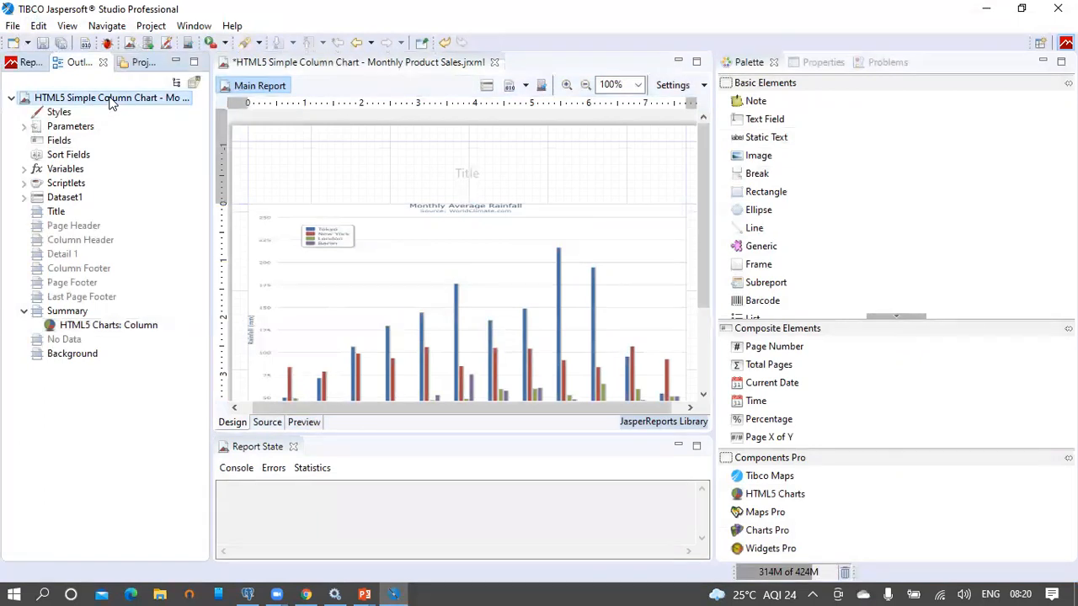
pyautogui.click(807, 64)
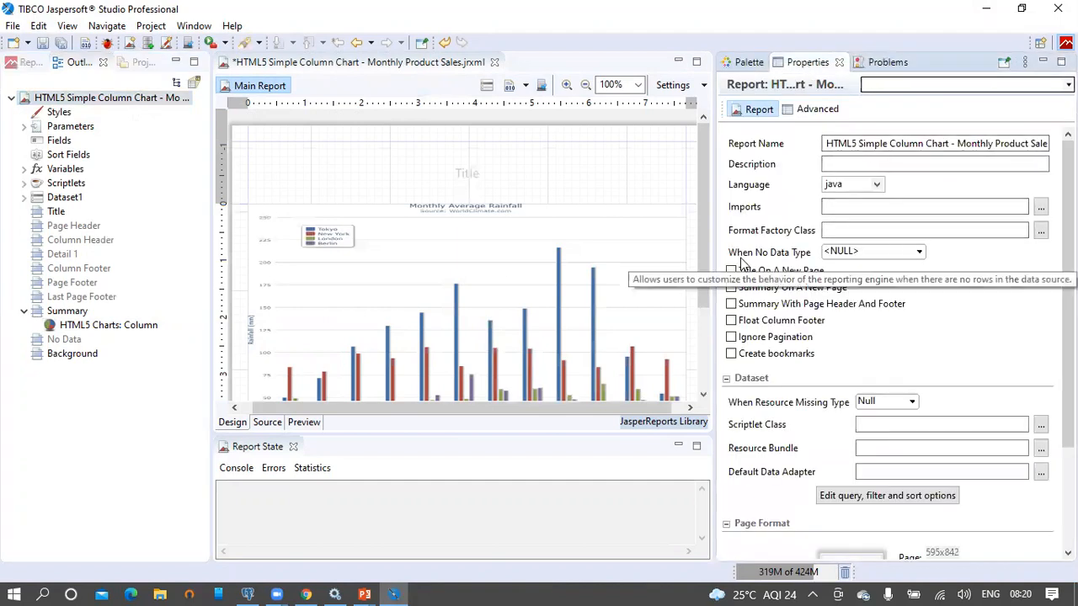
pyautogui.click(487, 88)
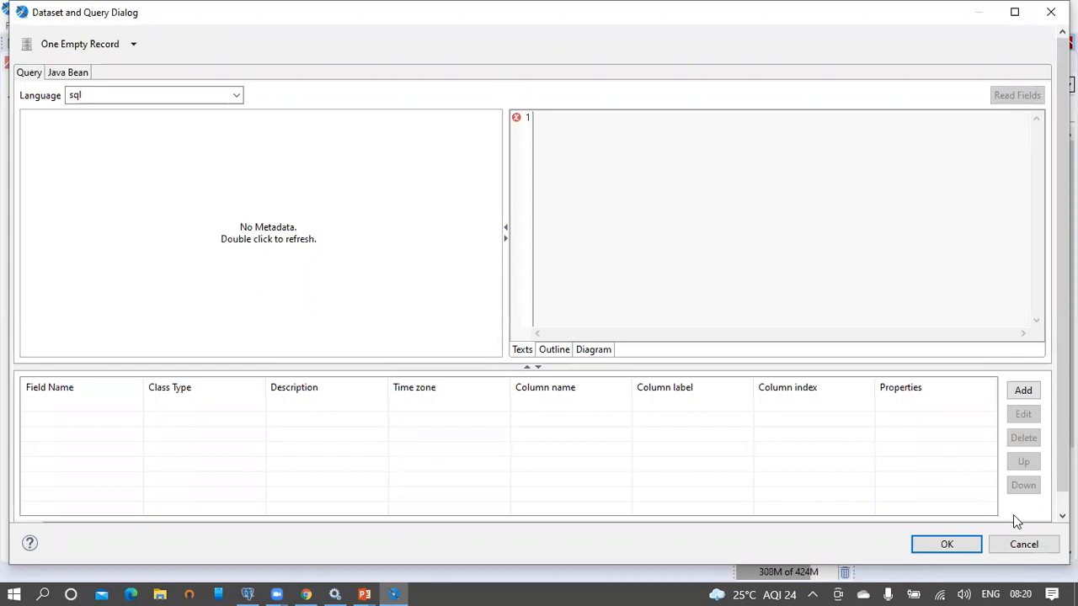
pyautogui.click(1044, 544)
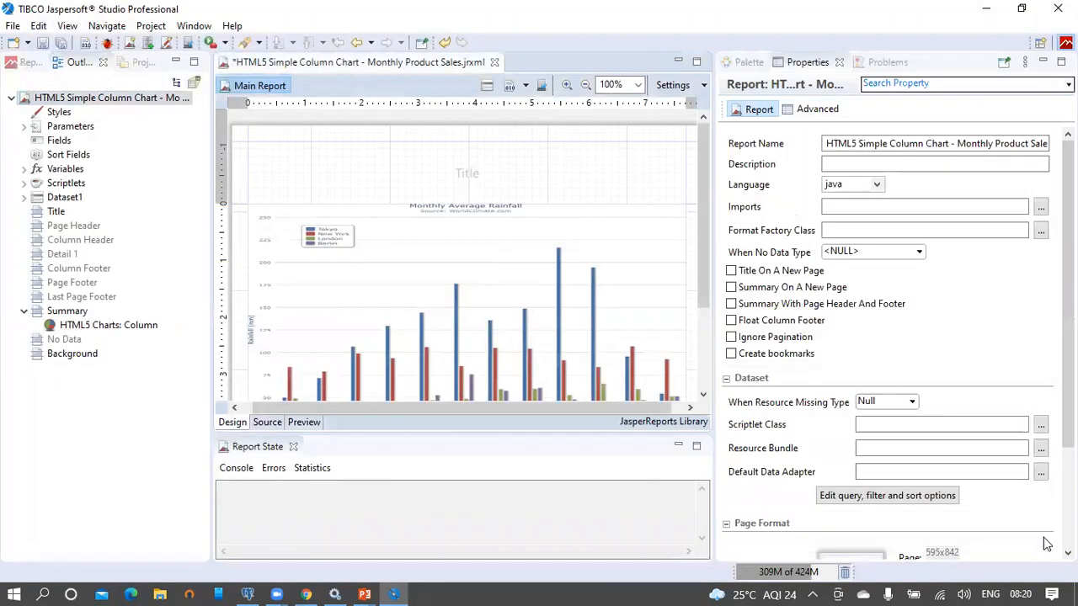
pyautogui.click(919, 252)
pyautogui.moveTo(947, 297); pyautogui.dragTo(946, 308)
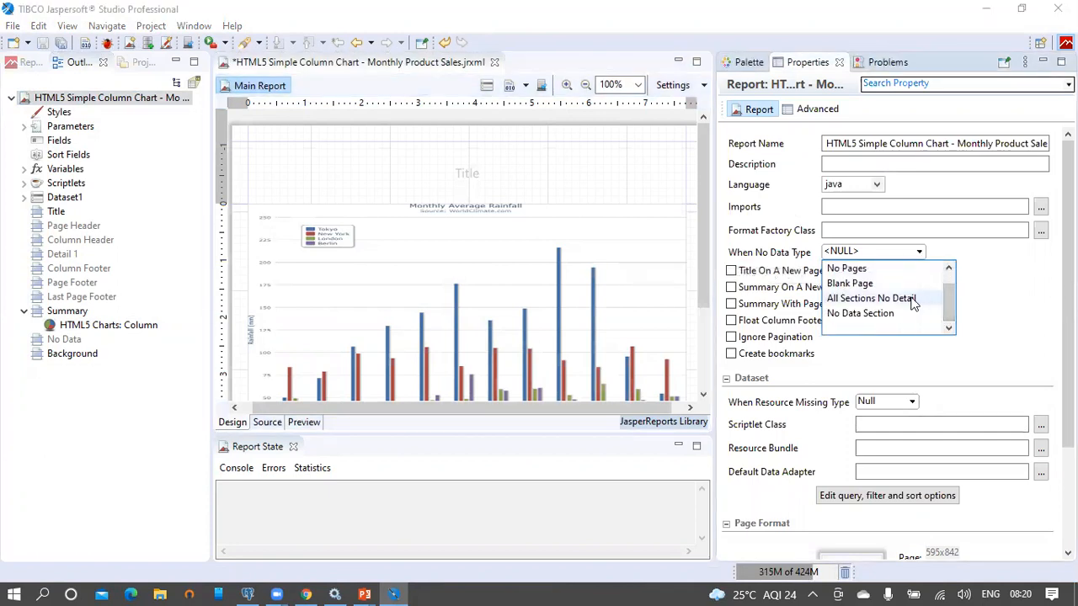
pyautogui.click(917, 299)
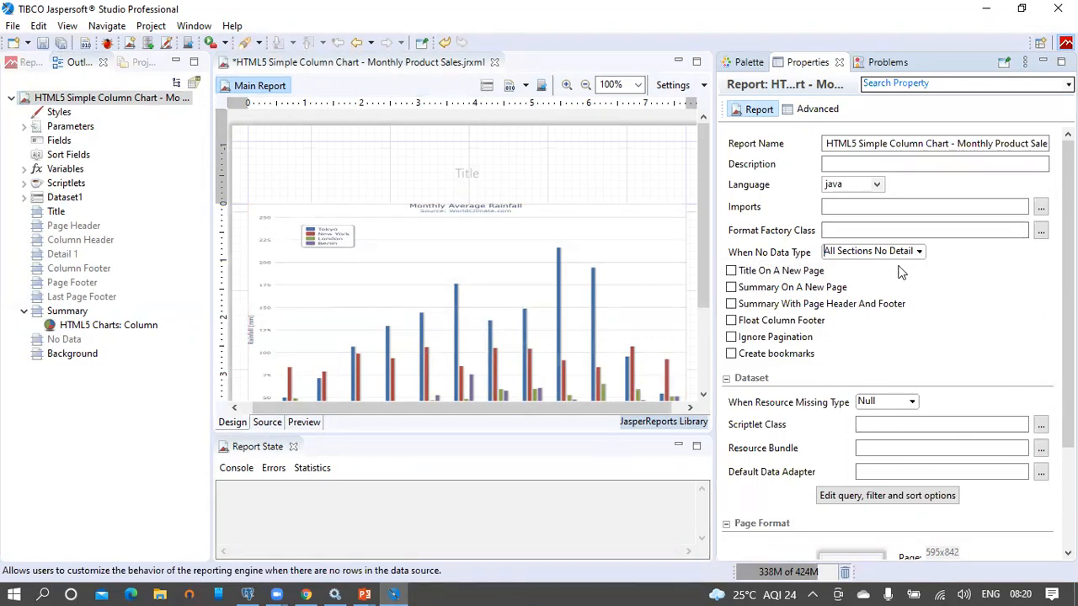
# Step: Save the report and republish it to JasperReports Server
pyautogui.click(46, 47)
pyautogui.click(546, 298)
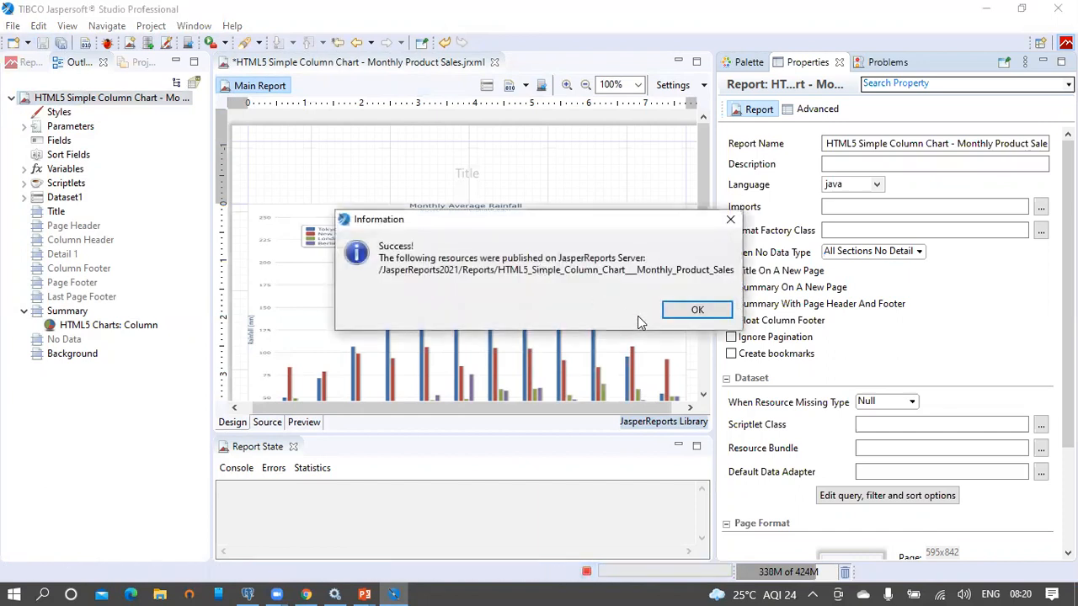
pyautogui.click(689, 309)
# Step: Reload the report page in the browser so the monthly column chart renders
pyautogui.click(309, 593)
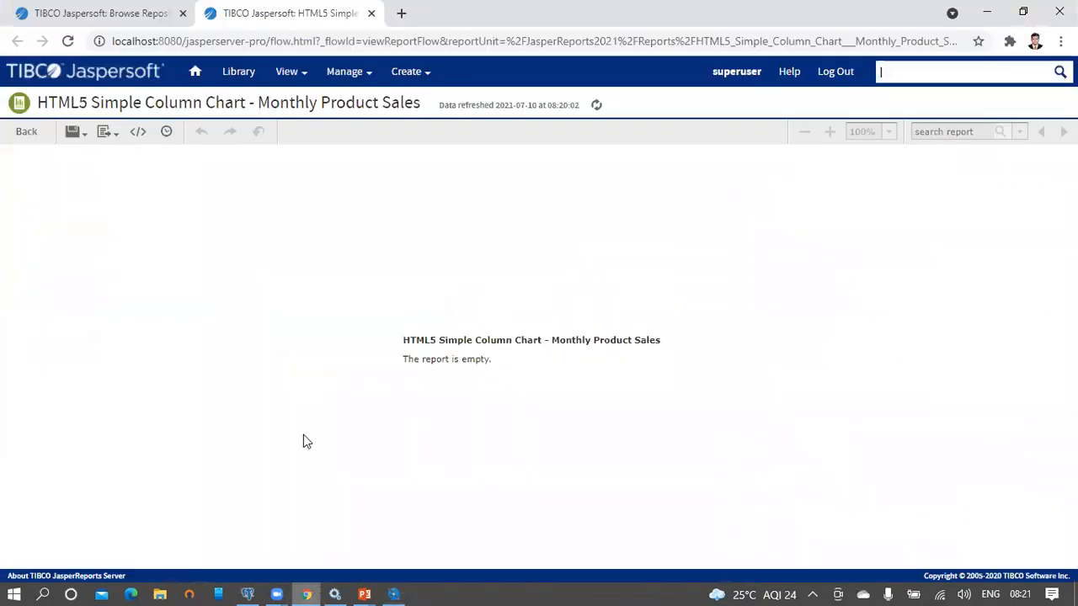
pyautogui.click(554, 42)
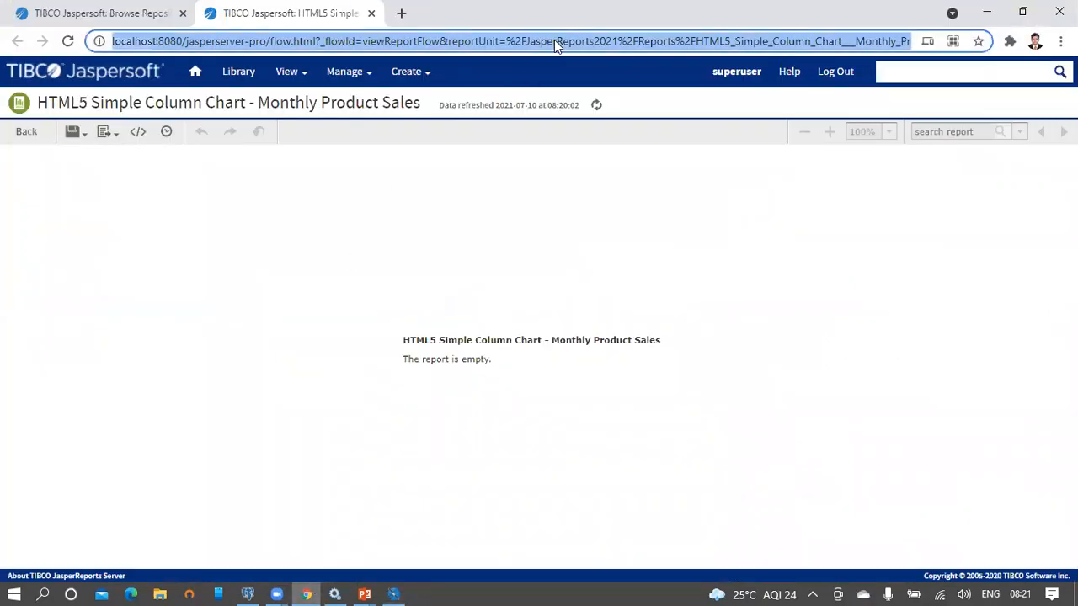
pyautogui.press('Return')
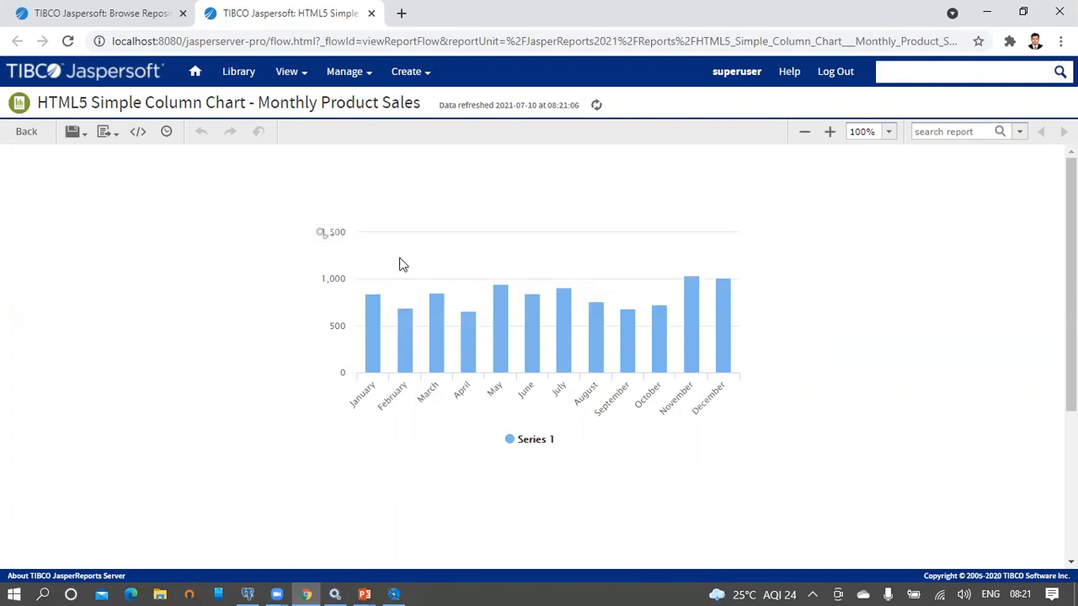
# Step: Zoom into the January–June columns, reset to the full-year view, and bring up the chart types
pyautogui.moveTo(399, 257); pyautogui.dragTo(519, 356)
pyautogui.moveTo(431, 290); pyautogui.dragTo(615, 431)
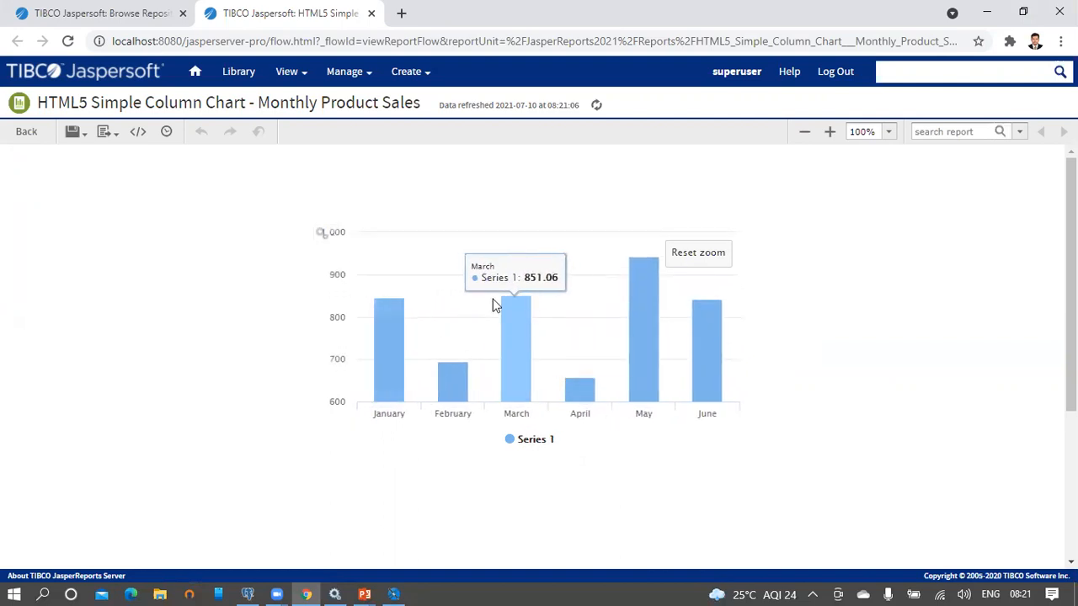
pyautogui.click(699, 253)
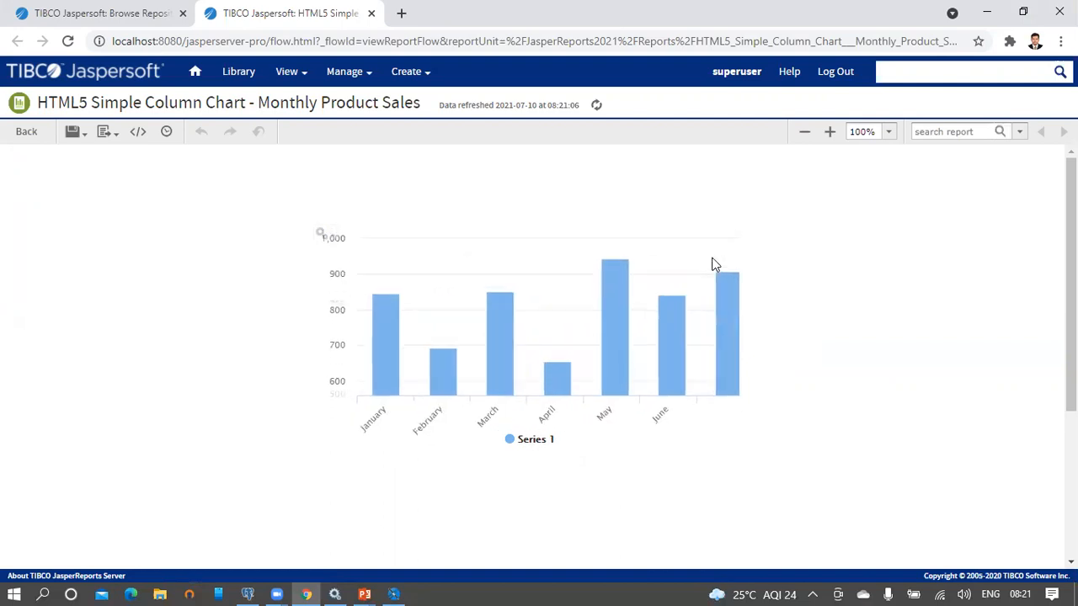
pyautogui.moveTo(325, 233)
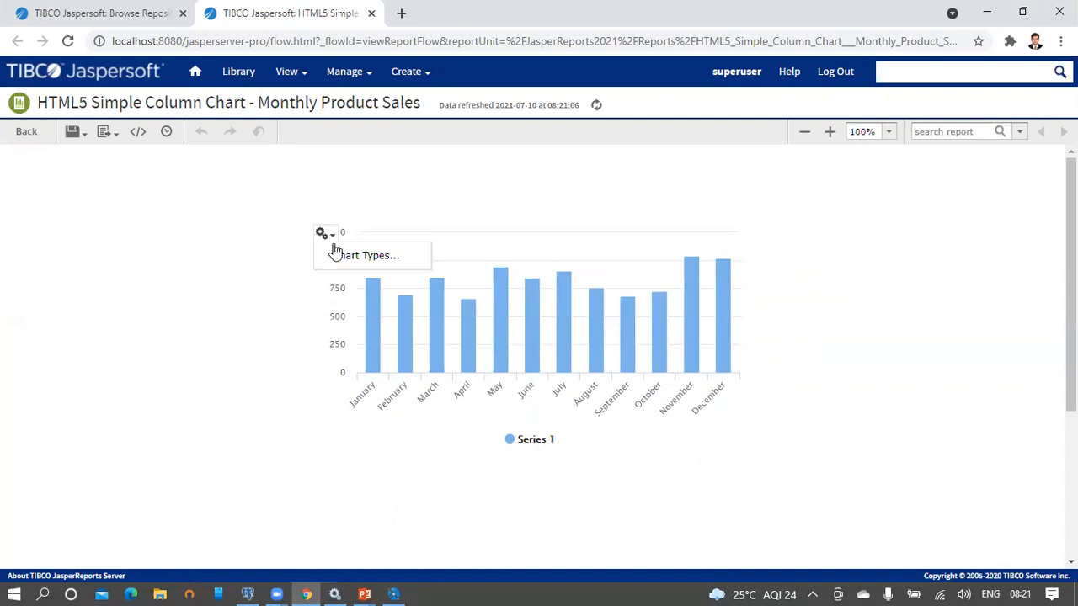
pyautogui.click(356, 257)
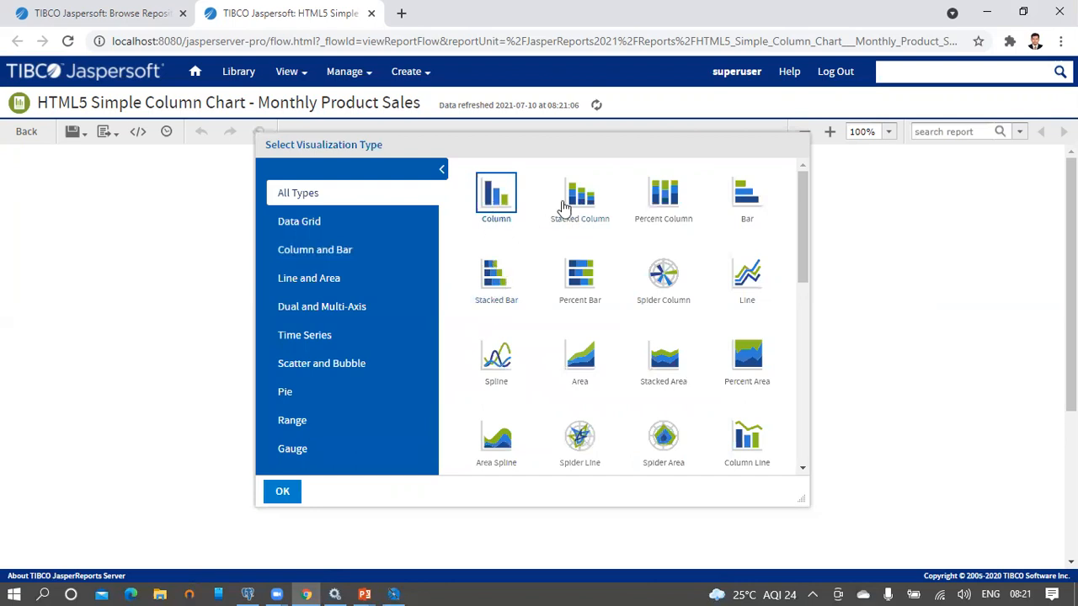
# Step: Change the visualization type to Bar and save the report
pyautogui.click(750, 207)
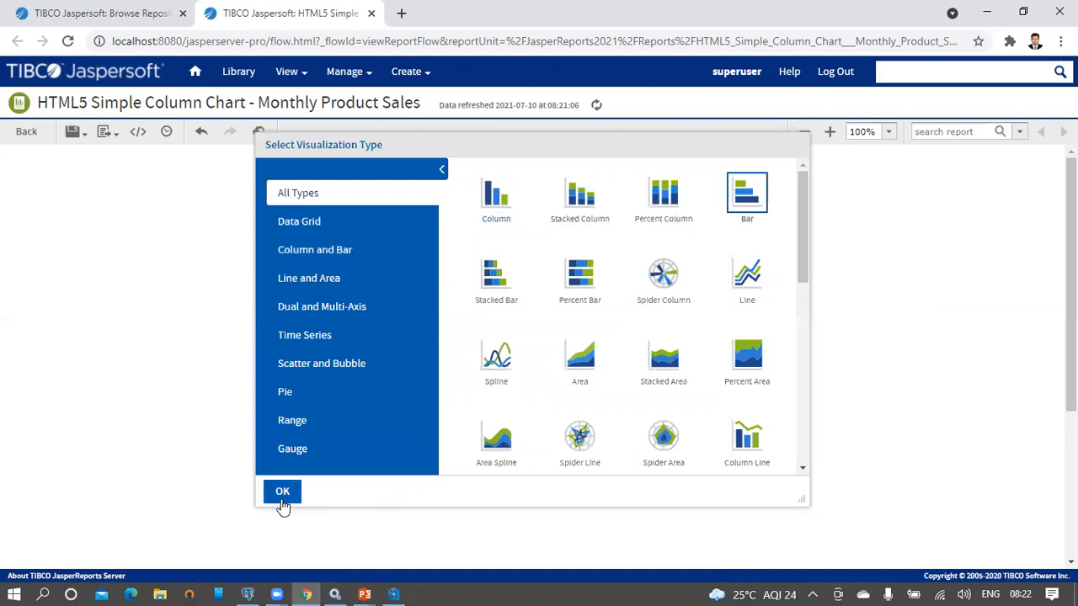
pyautogui.click(282, 492)
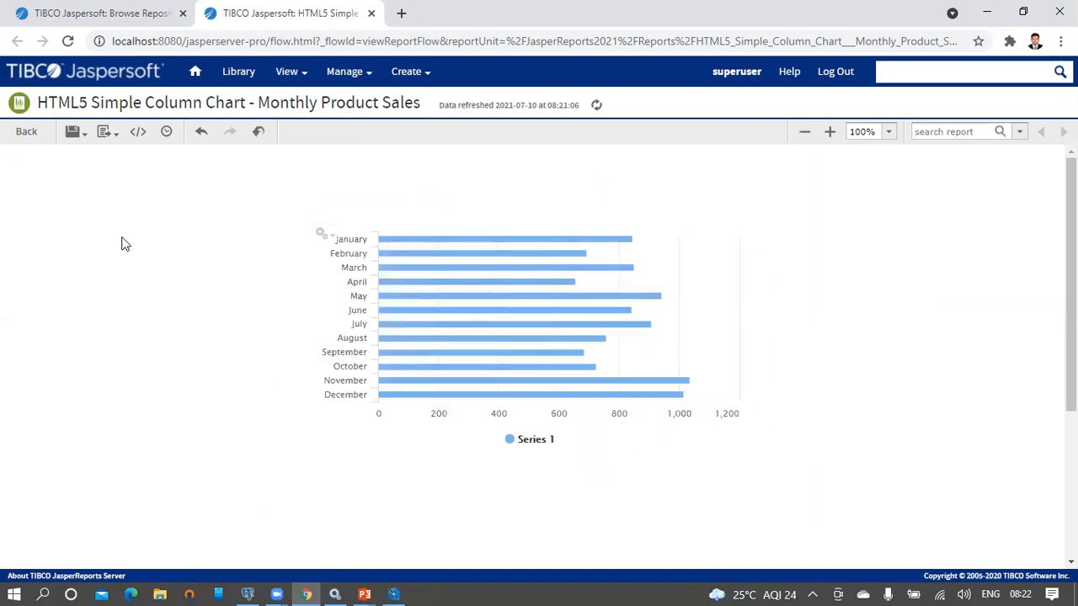
pyautogui.moveTo(74, 137)
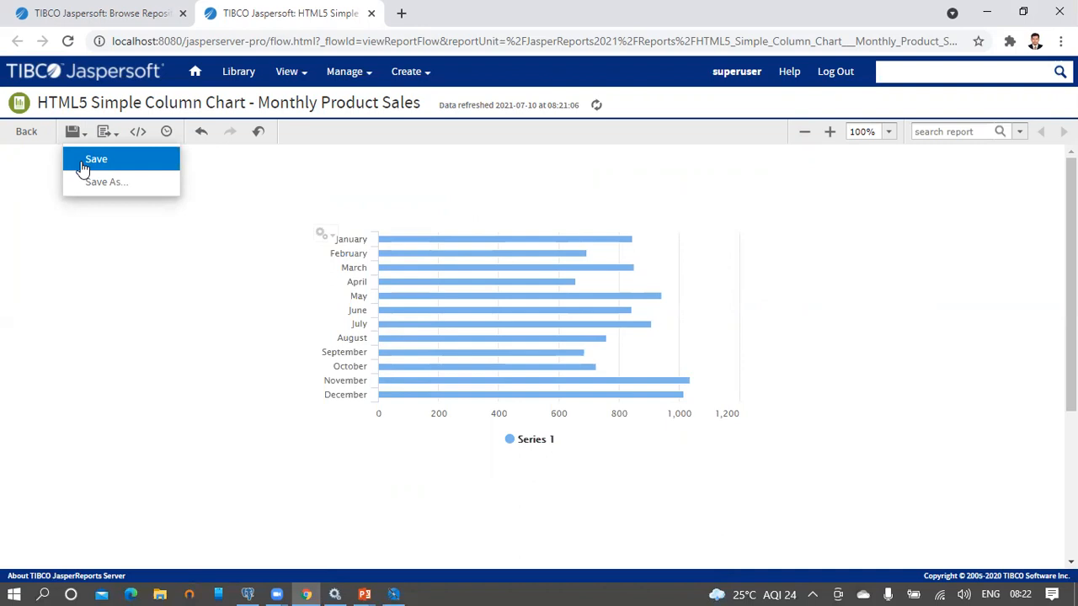
pyautogui.click(83, 169)
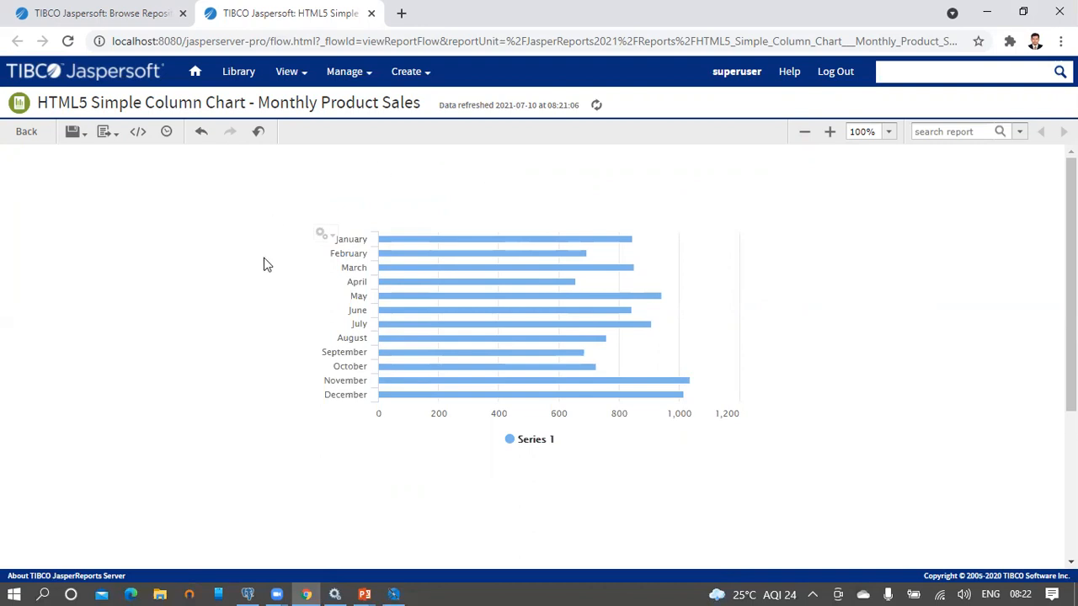
pyautogui.moveTo(321, 233)
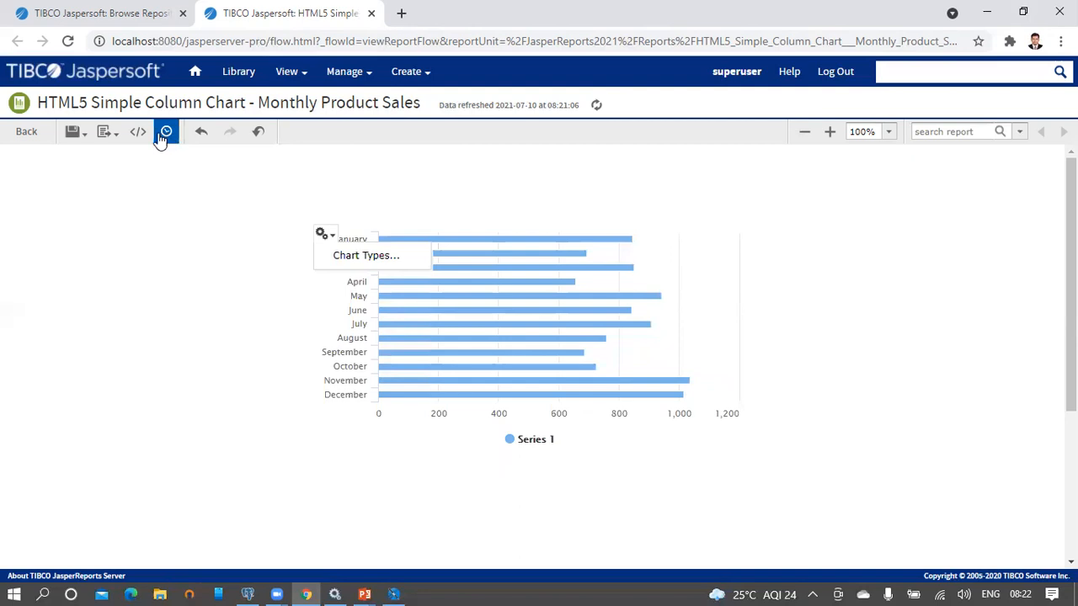
# Step: Reload the report back to columns, then advance the slide show to the chart formatting properties slide
pyautogui.click(397, 42)
pyautogui.press('Return')
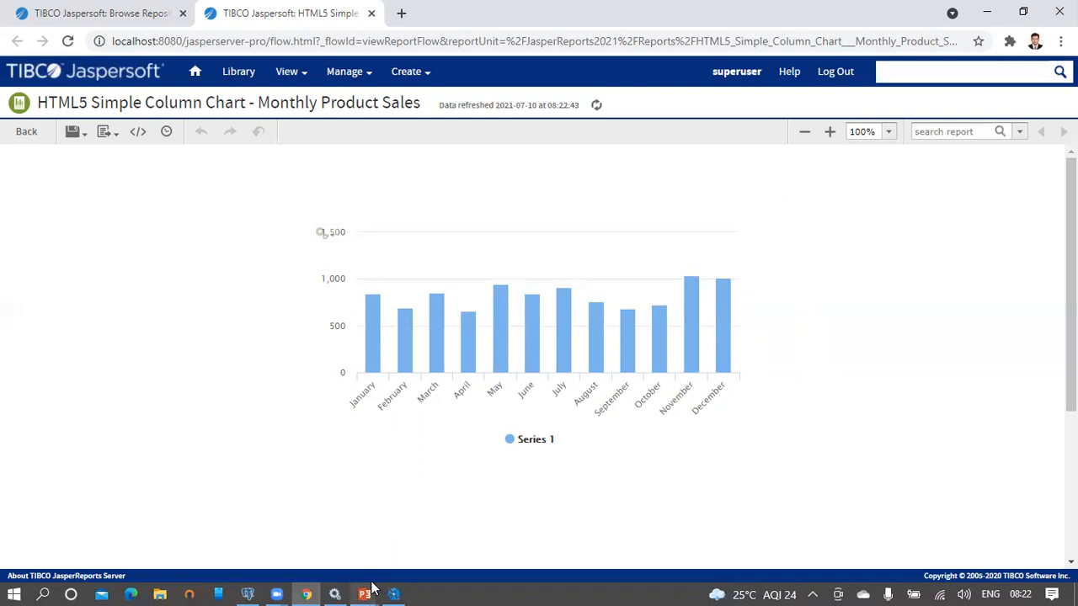
pyautogui.moveTo(365, 591)
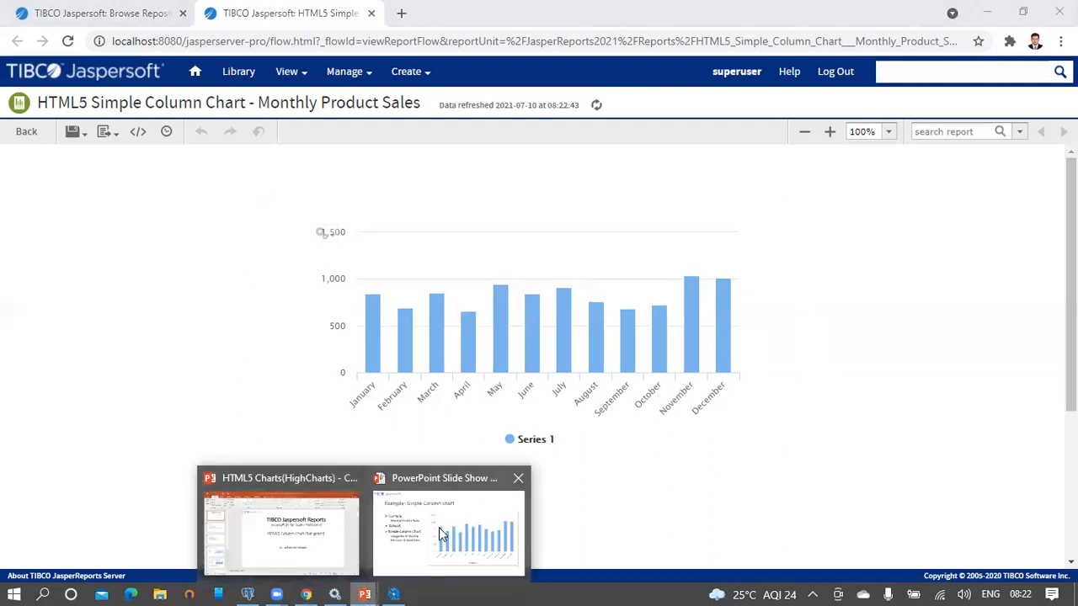
pyautogui.click(428, 505)
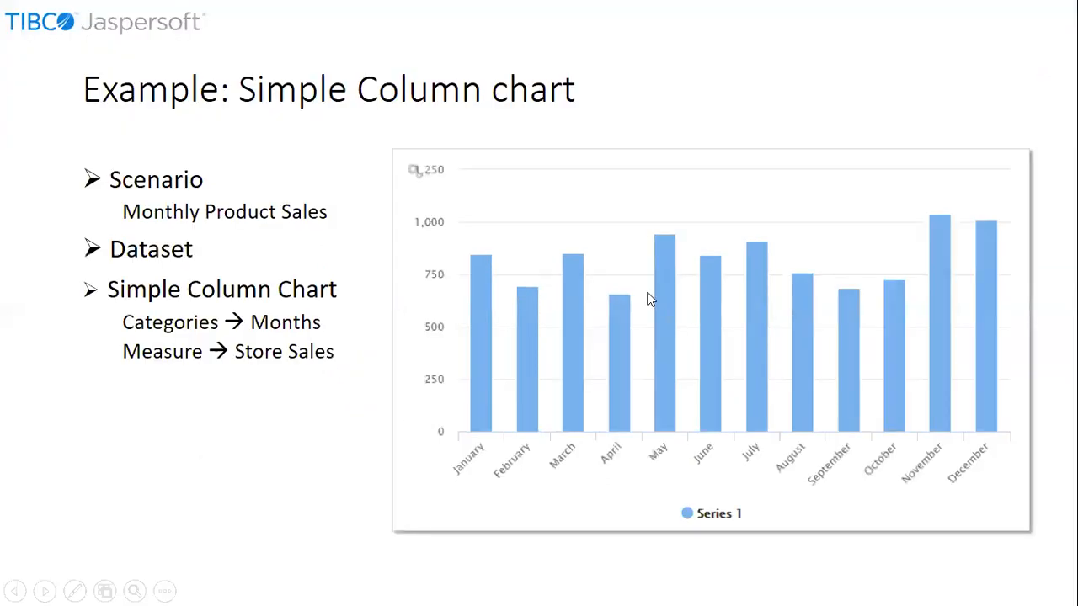
pyautogui.press('Right')
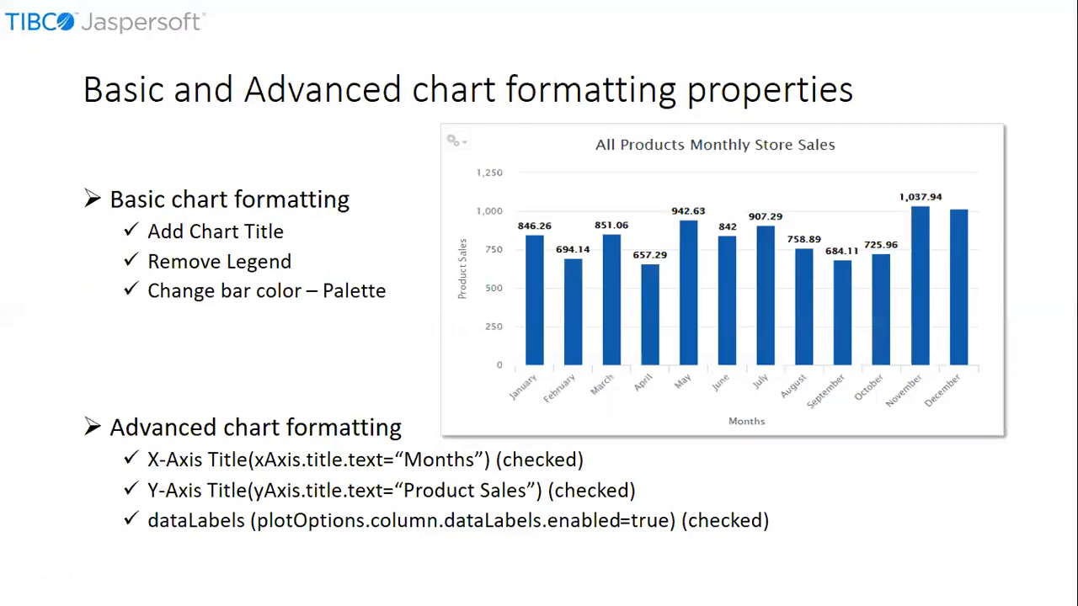
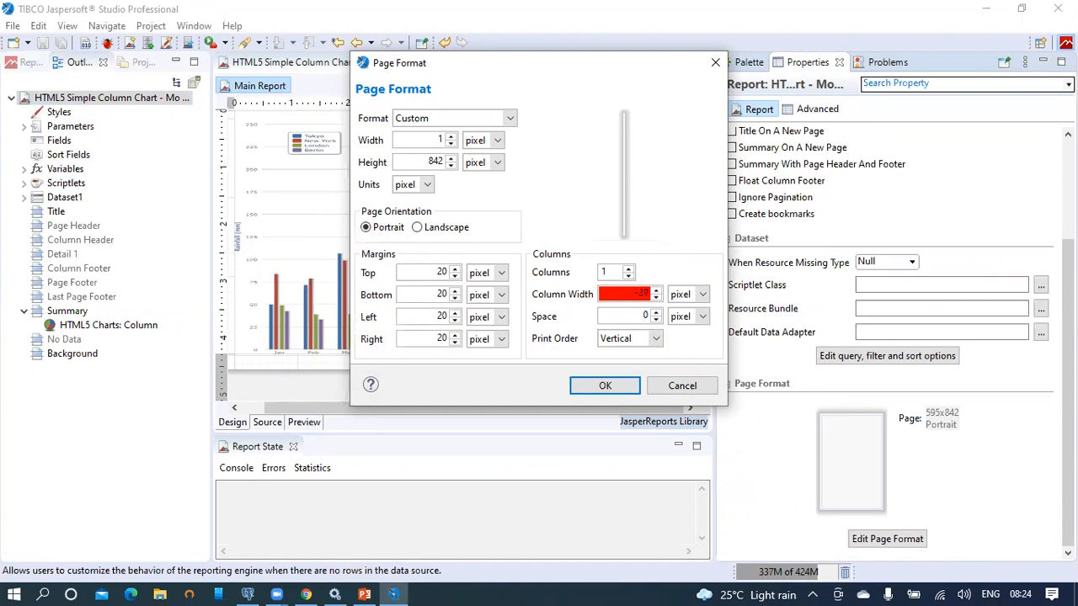
# Step: Set the report page width to 1400 px and zoom out to 80% to see the whole page
pyautogui.write('00')
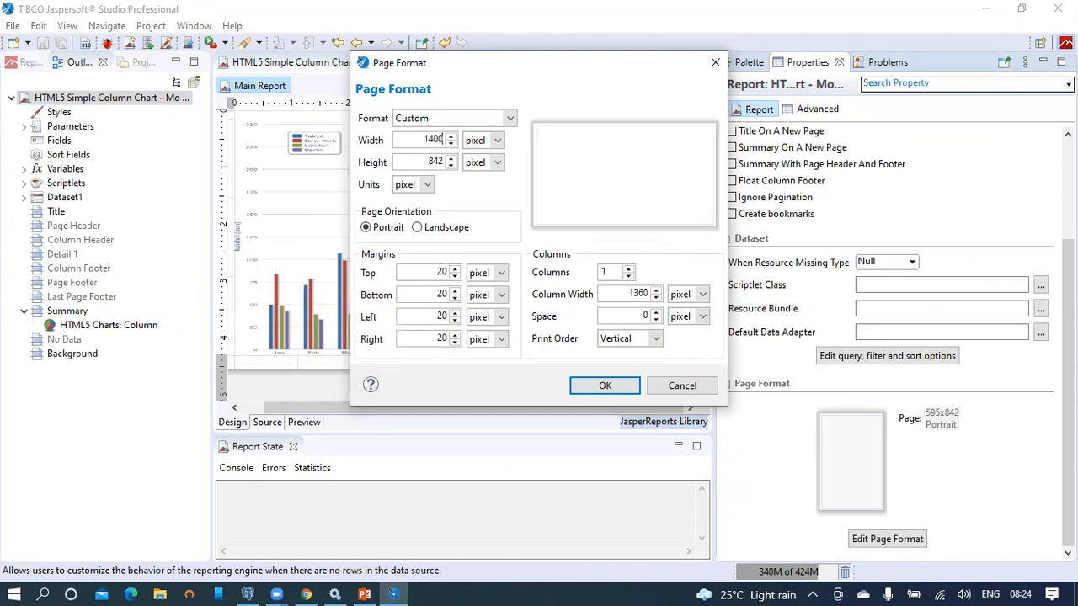
pyautogui.click(594, 382)
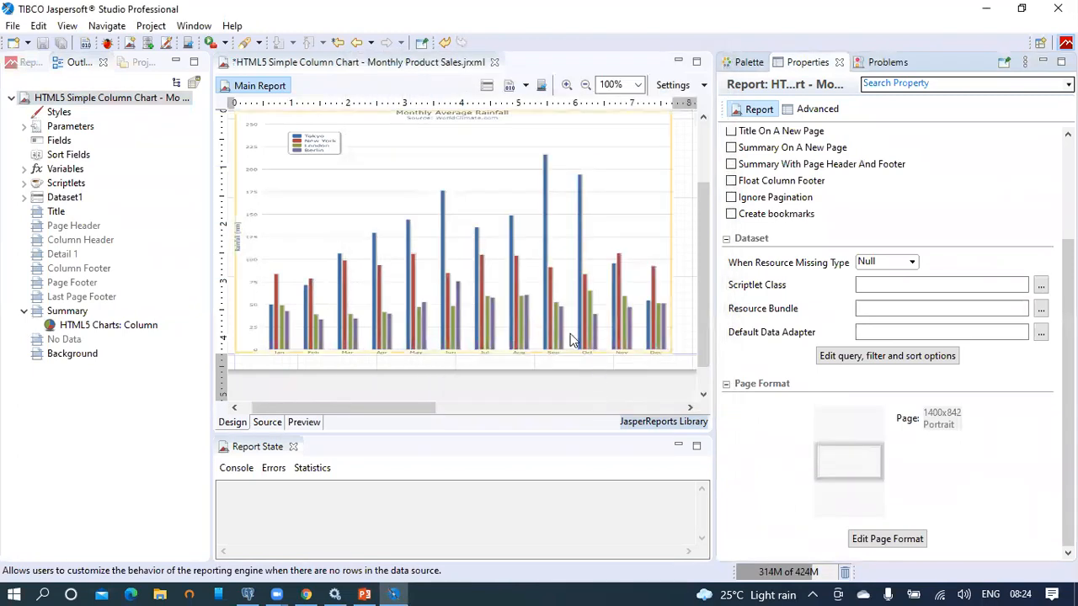
pyautogui.doubleClick(444, 61)
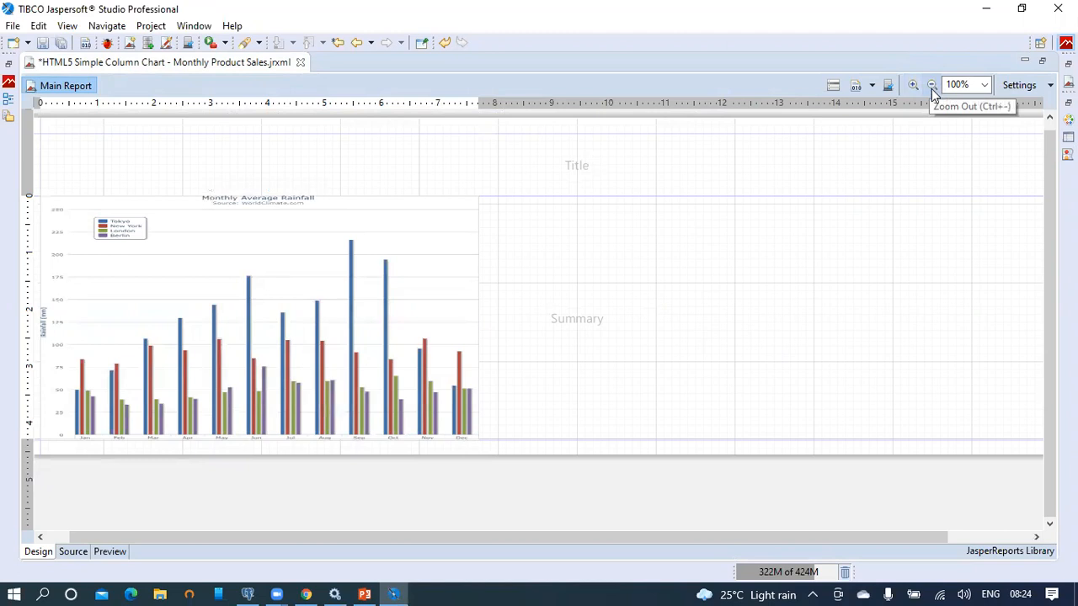
pyautogui.click(934, 85)
pyautogui.click(934, 84)
pyautogui.click(934, 84)
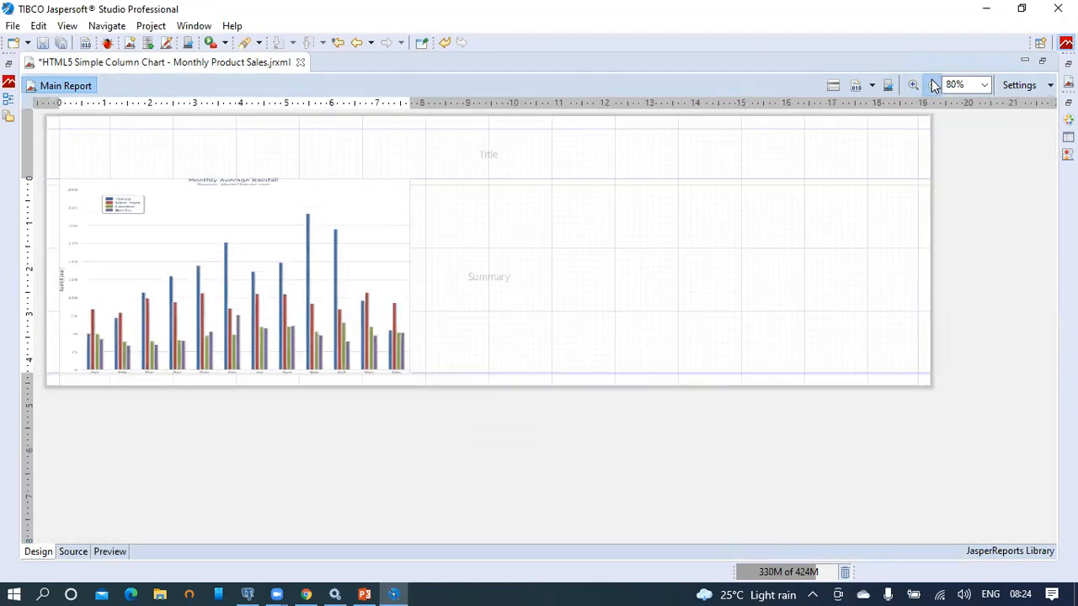
# Step: Copy the column chart into the Summary band and place the duplicate right of the original
pyautogui.click(341, 251)
pyautogui.rightClick(362, 239)
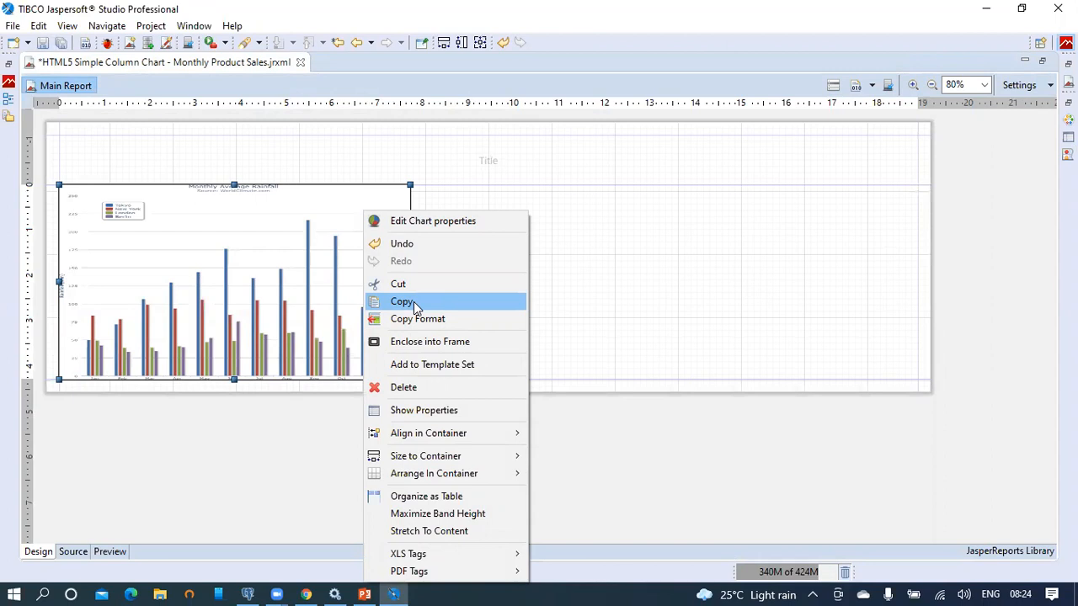
pyautogui.click(414, 302)
pyautogui.click(630, 215)
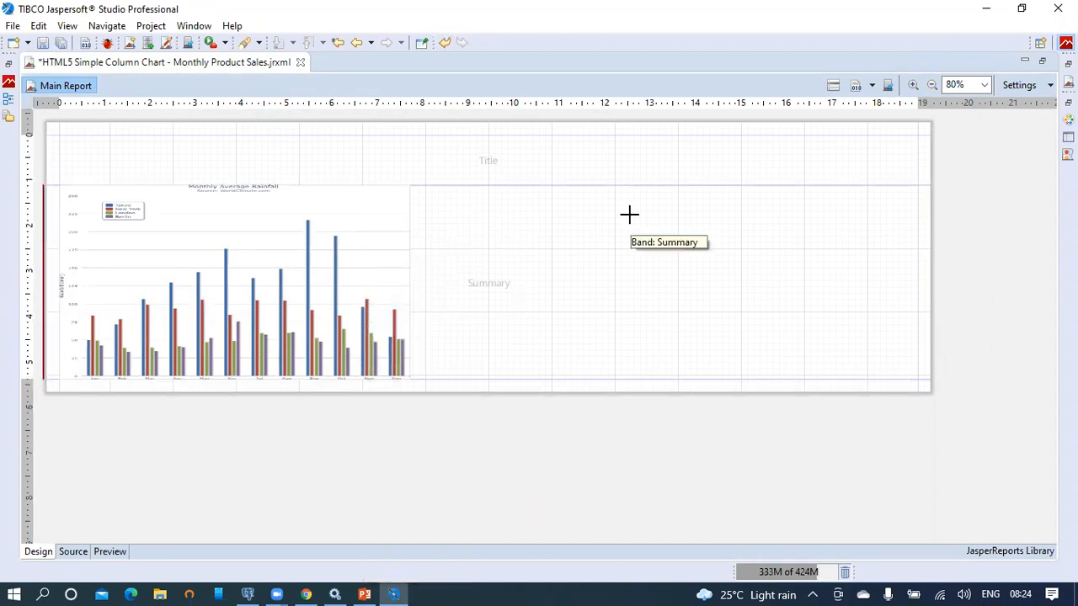
pyautogui.rightClick(629, 214)
pyautogui.click(669, 265)
pyautogui.moveTo(393, 268); pyautogui.dragTo(729, 275)
pyautogui.click(870, 259)
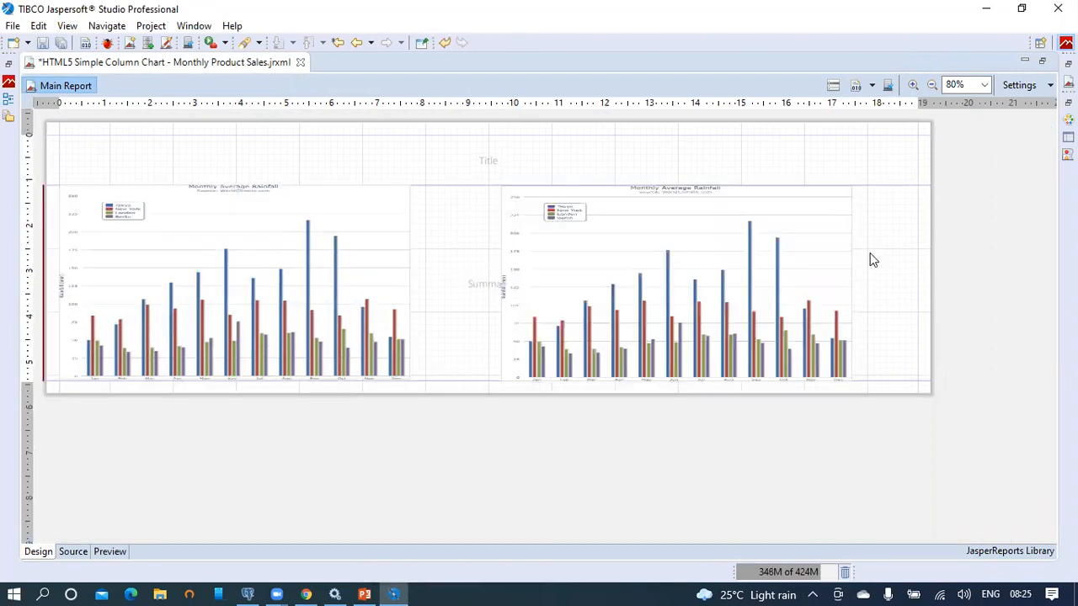
# Step: Save the report without publishing it to the server
pyautogui.click(43, 42)
pyautogui.click(611, 298)
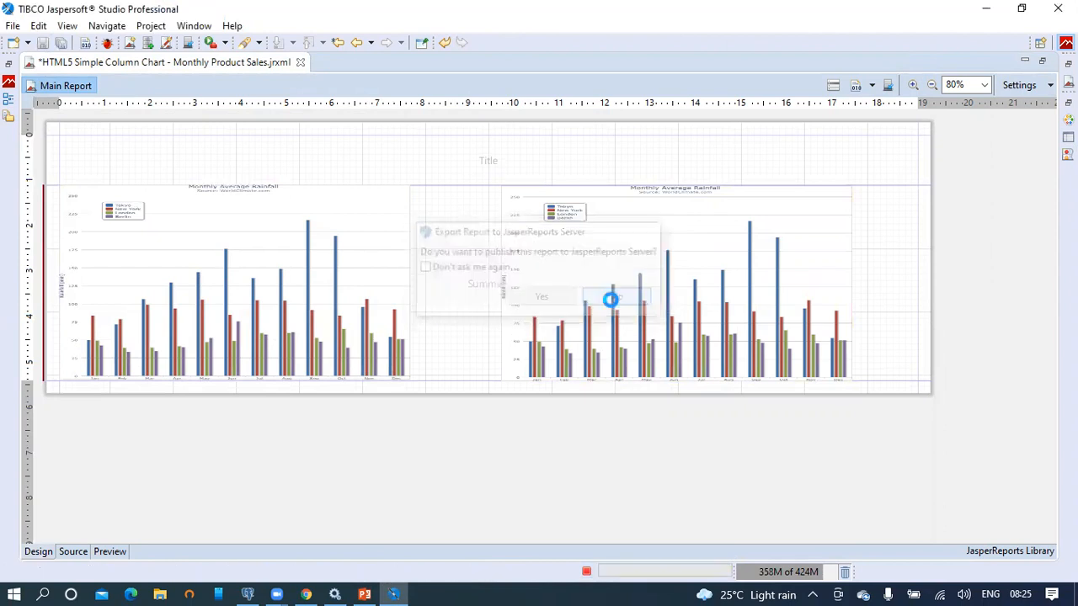
pyautogui.rightClick(792, 228)
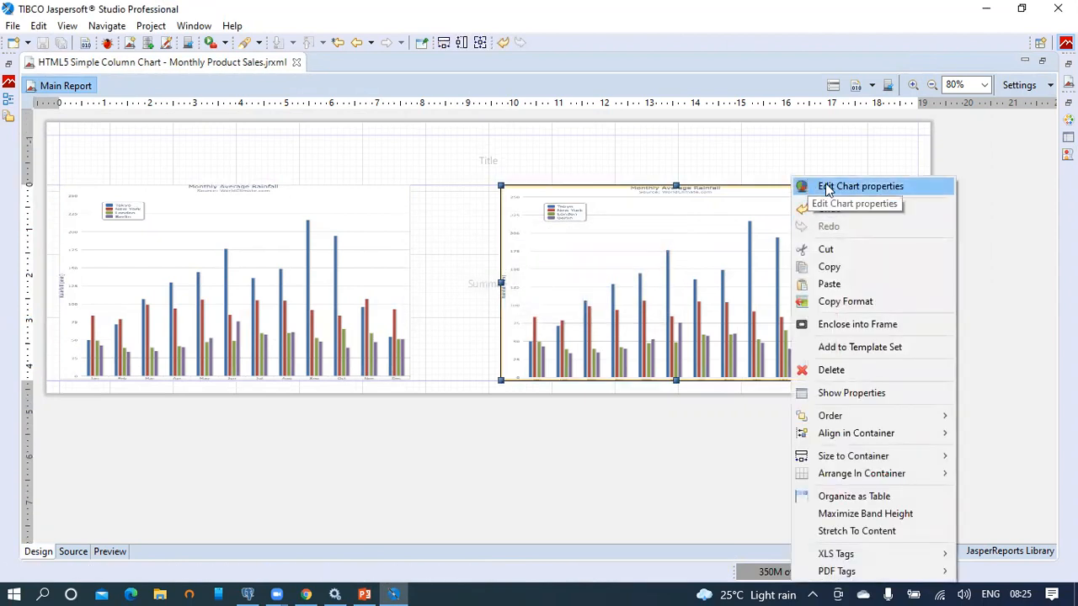
# Step: Open the pasted chart's editor on its Chart Formatting title settings
pyautogui.click(834, 192)
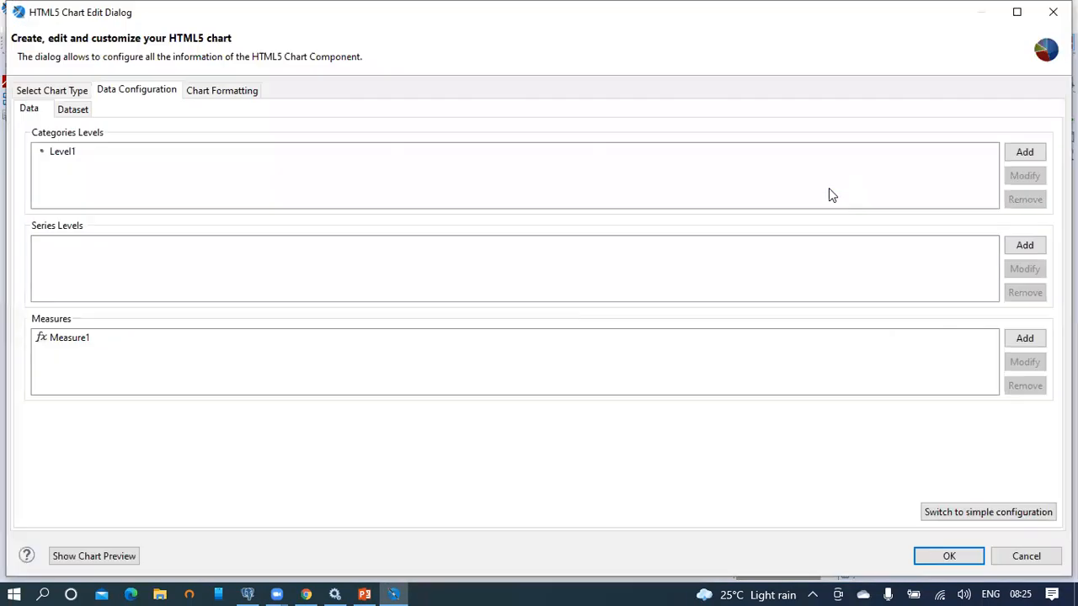
pyautogui.click(229, 92)
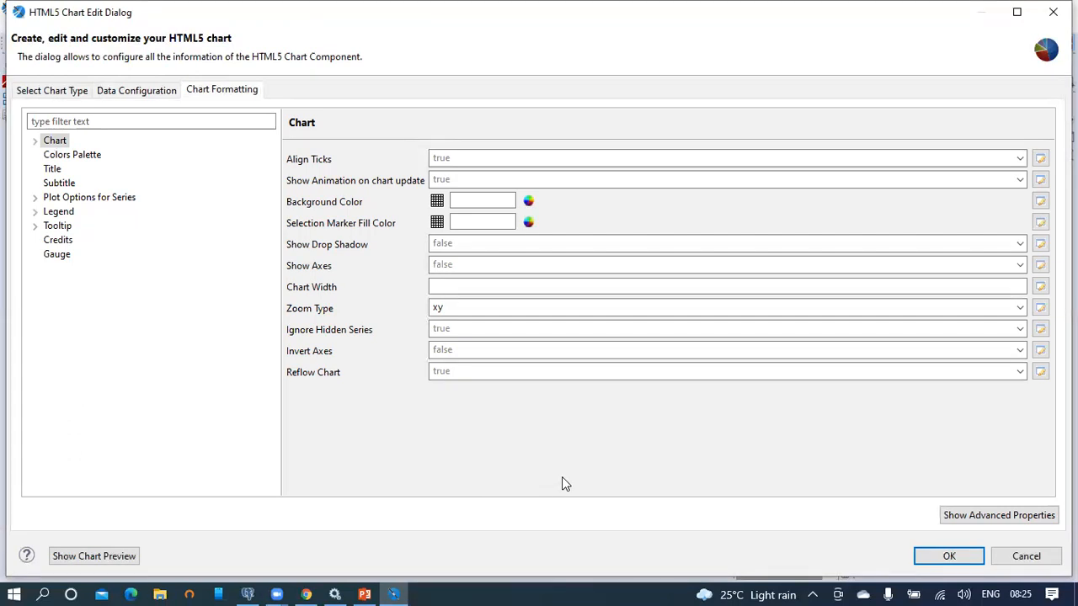
pyautogui.click(50, 172)
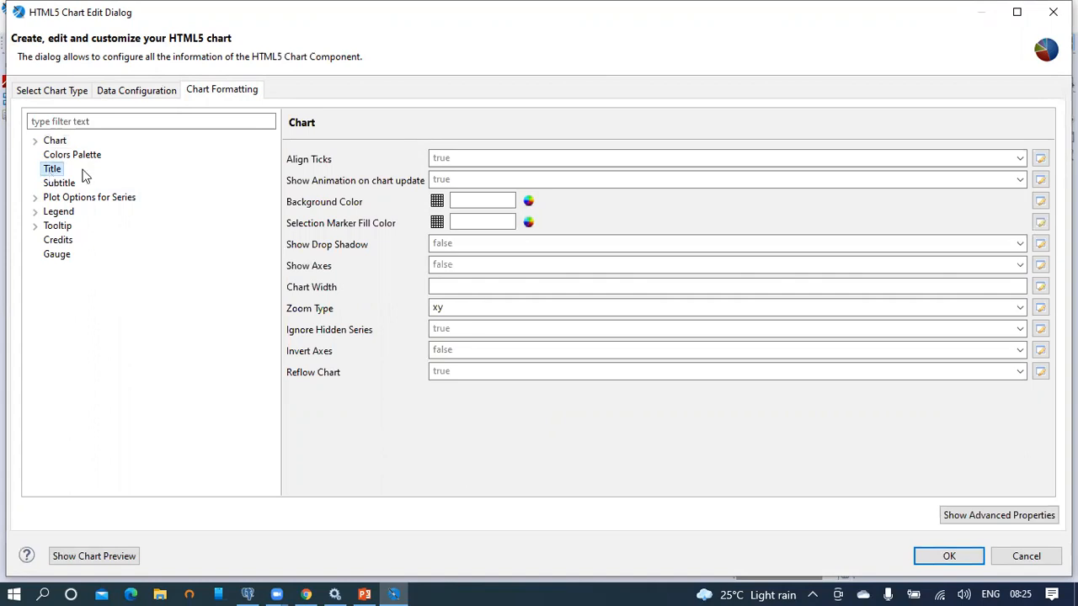
pyautogui.click(55, 171)
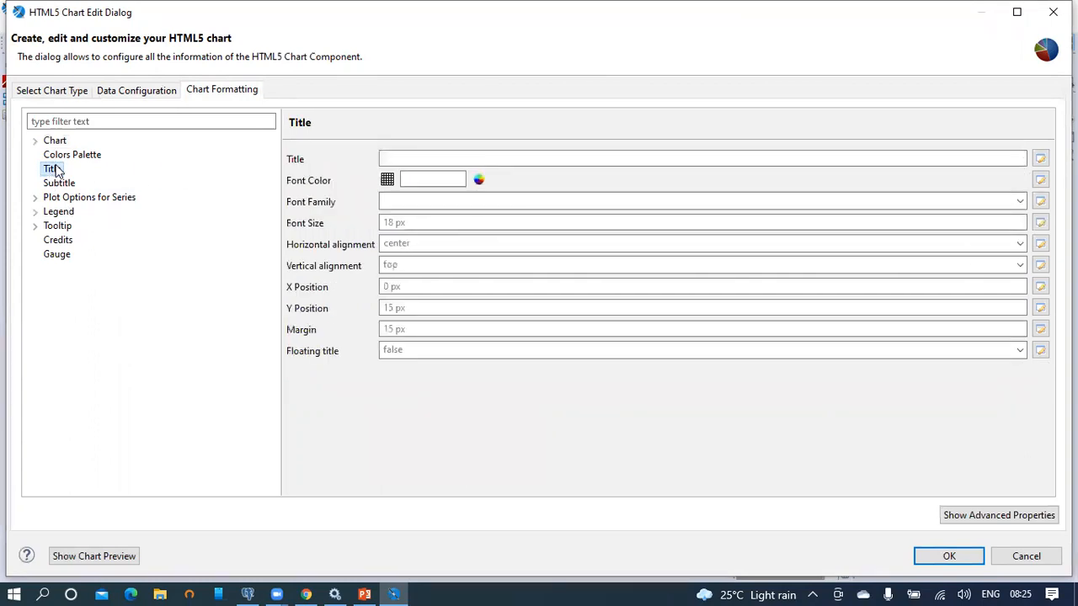
# Step: Enter 'Monthly Product Sales' as the chart title
pyautogui.click(421, 154)
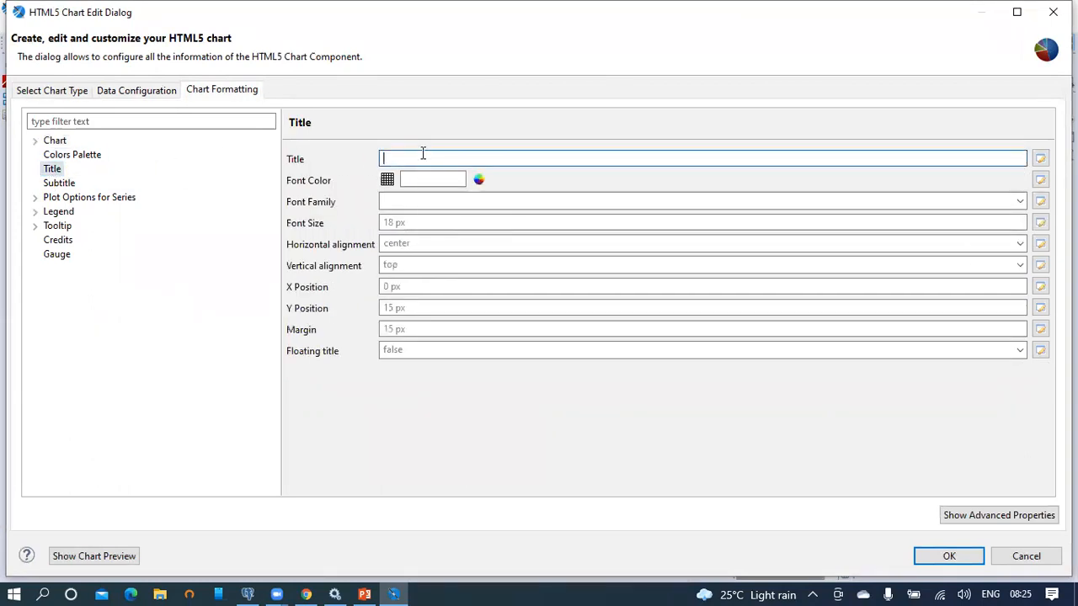
pyautogui.write('Prod')
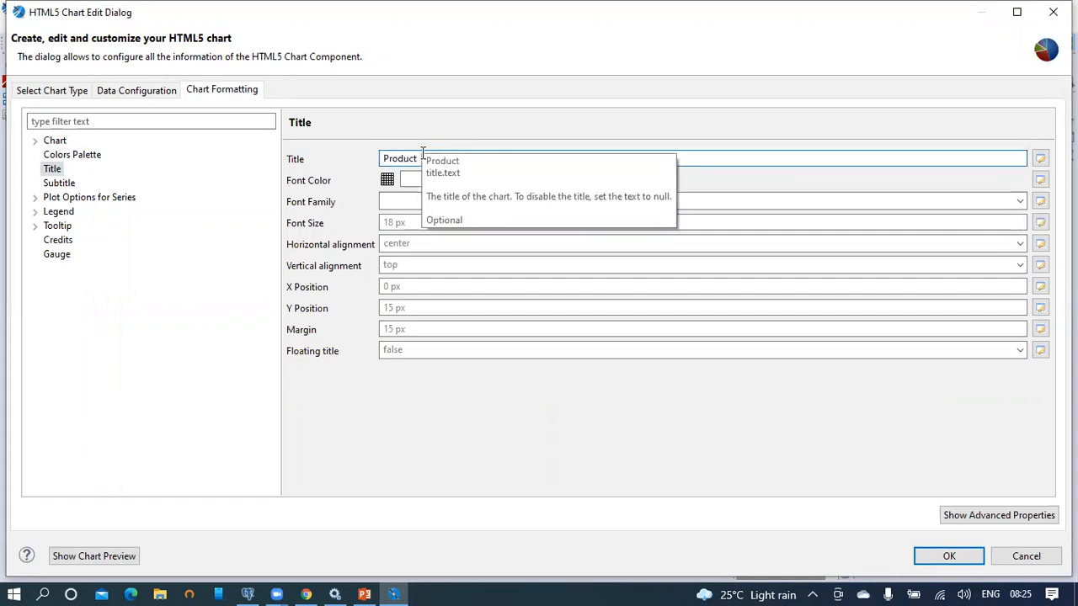
pyautogui.write('uct')
pyautogui.press('Home')
pyautogui.write('Monthly')
pyautogui.press('End')
pyautogui.write('Sale')
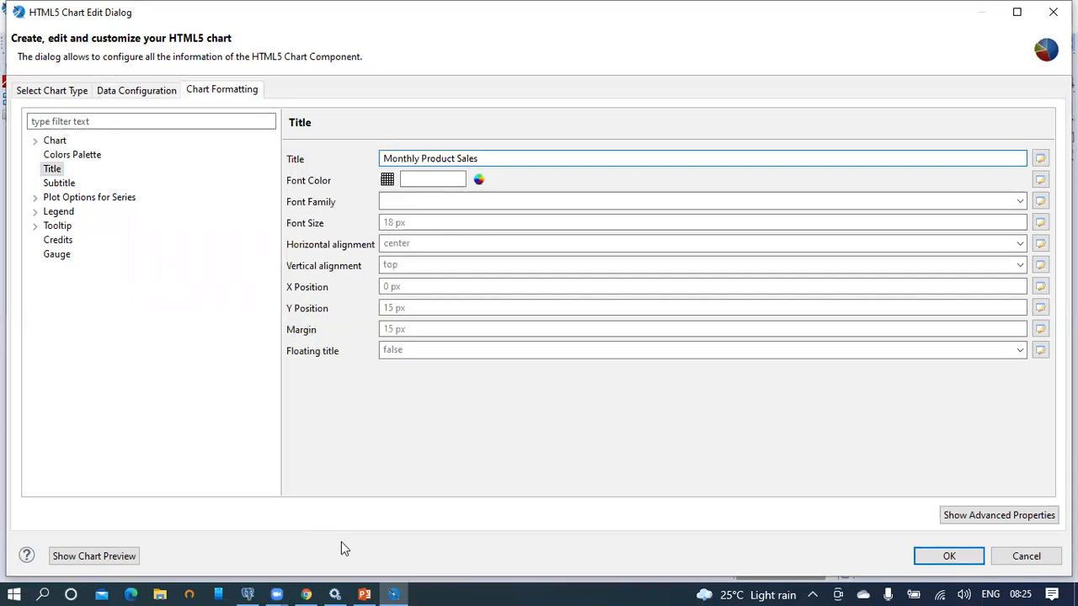
pyautogui.click(365, 587)
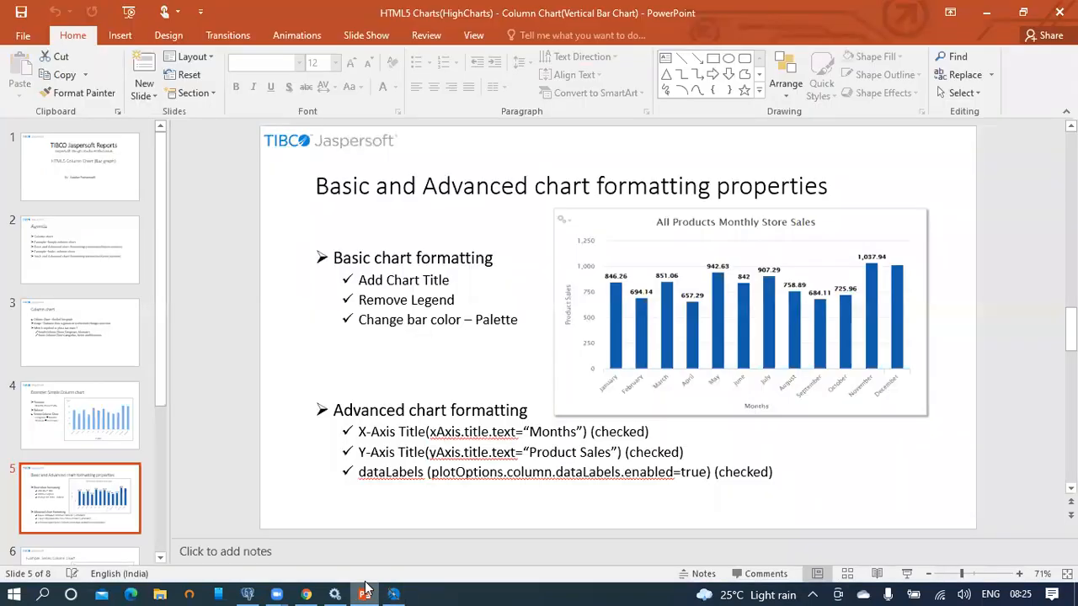
pyautogui.click(365, 587)
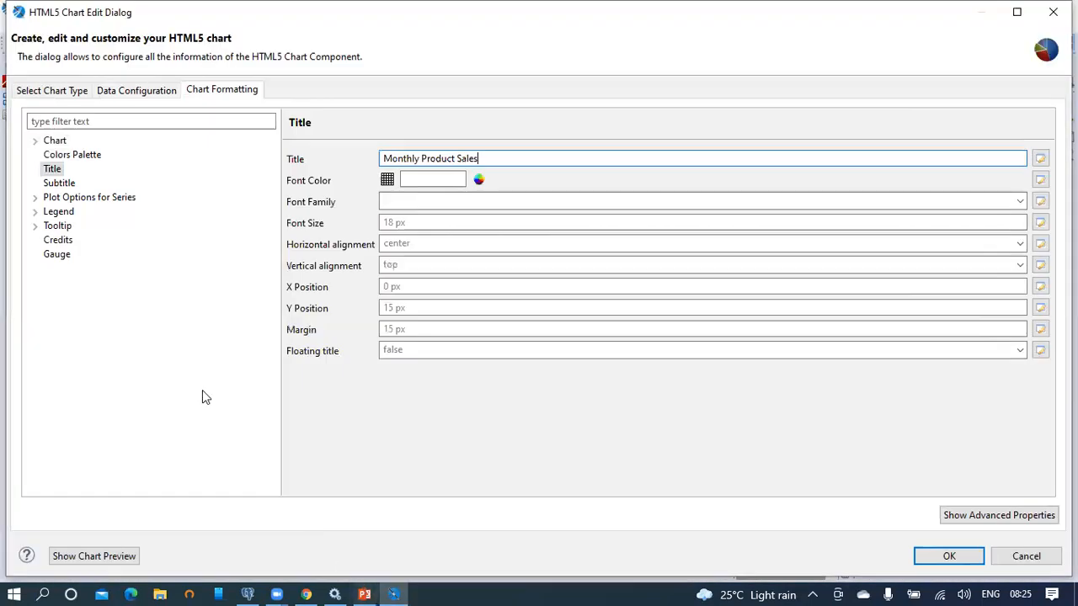
# Step: Turn off the chart legend by setting Show Legend to false
pyautogui.click(48, 216)
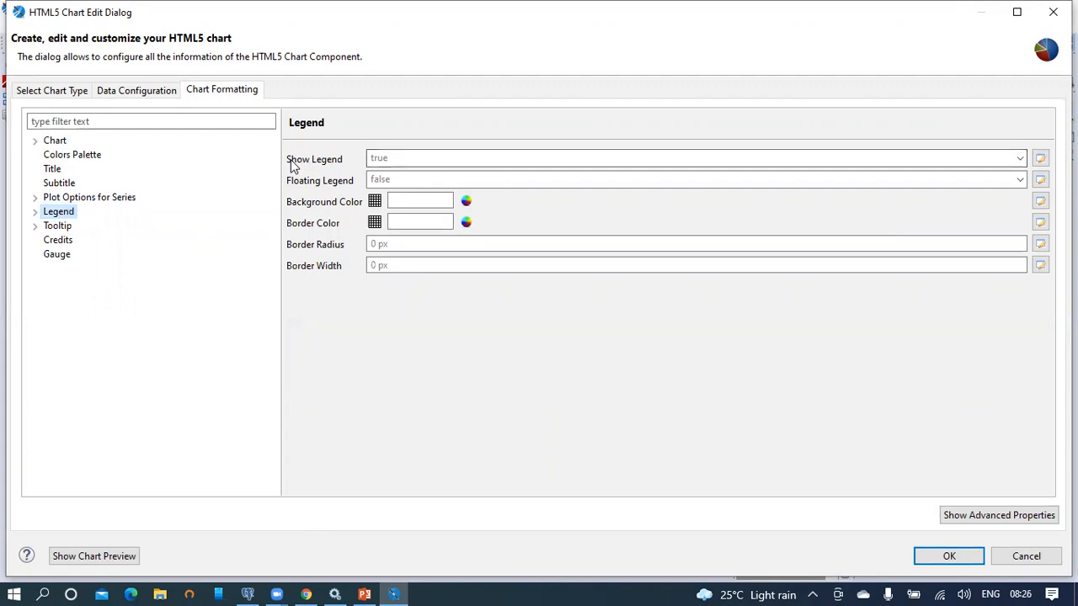
pyautogui.click(404, 159)
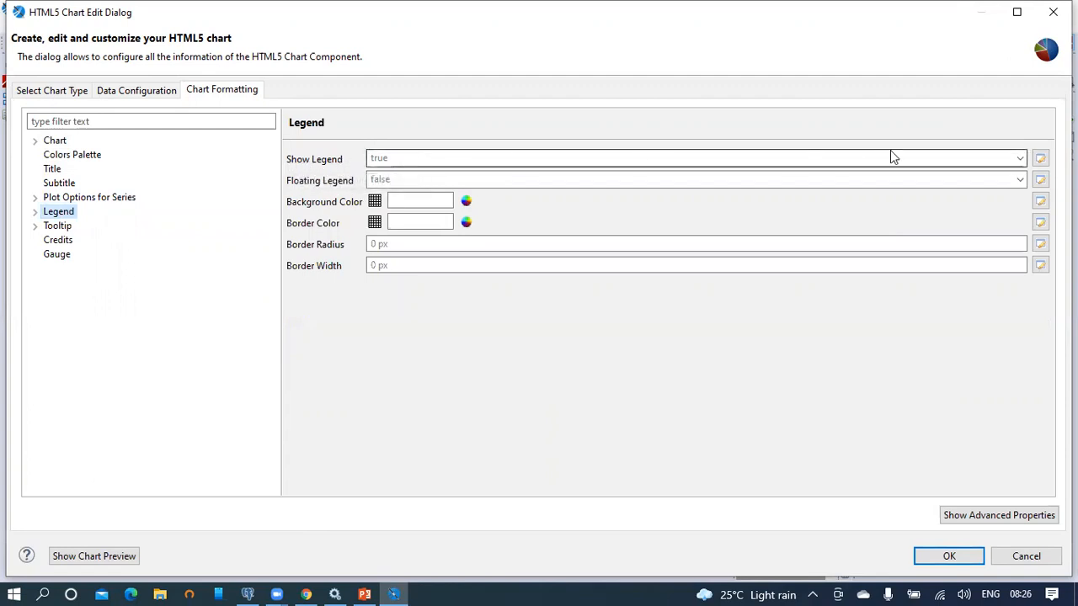
pyautogui.click(1020, 159)
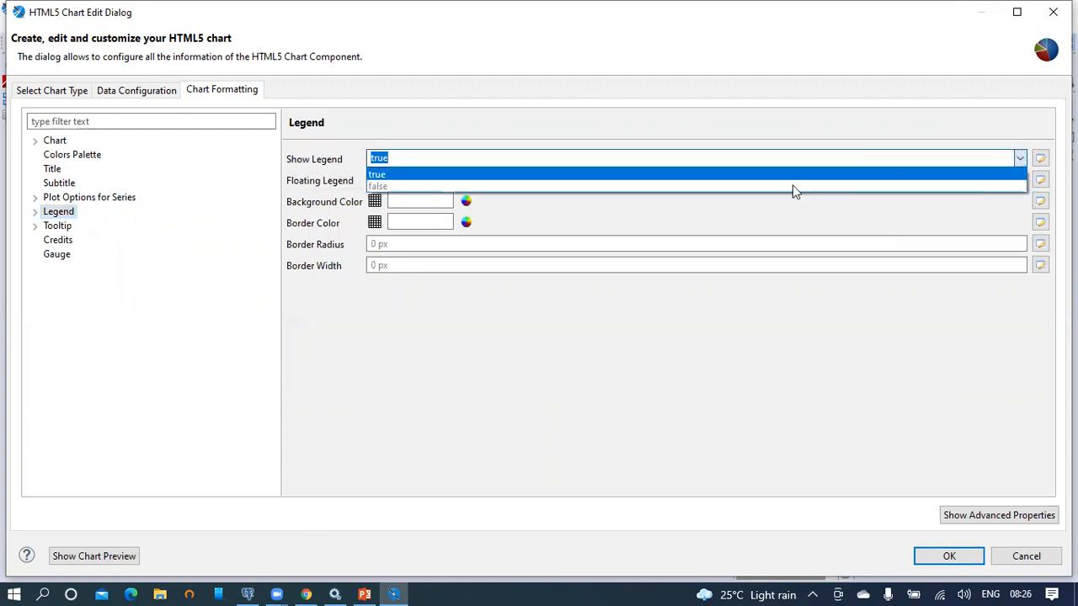
pyautogui.click(381, 187)
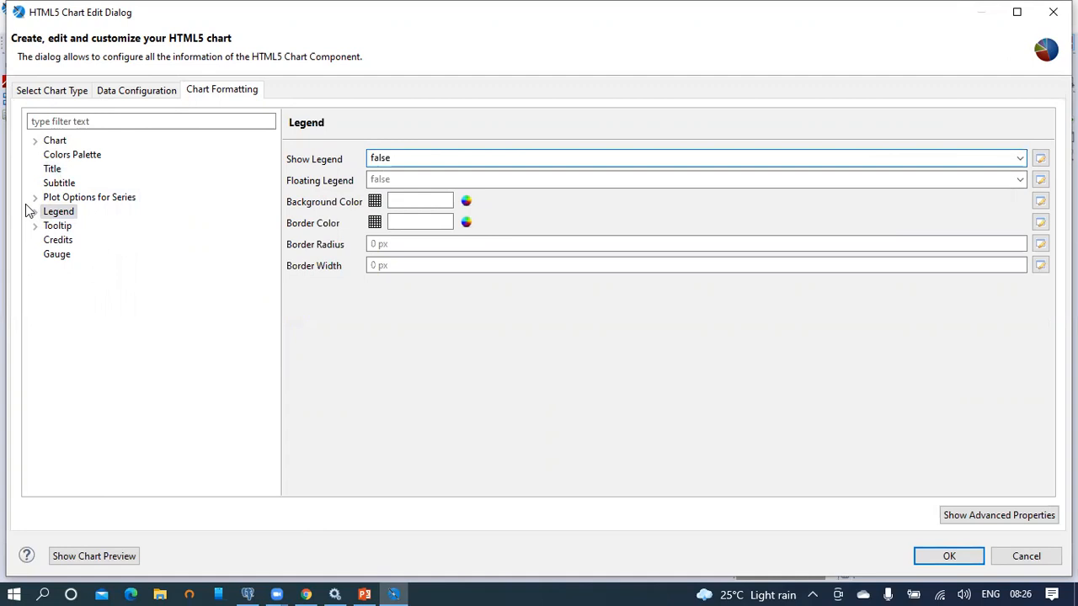
pyautogui.click(364, 593)
pyautogui.click(371, 587)
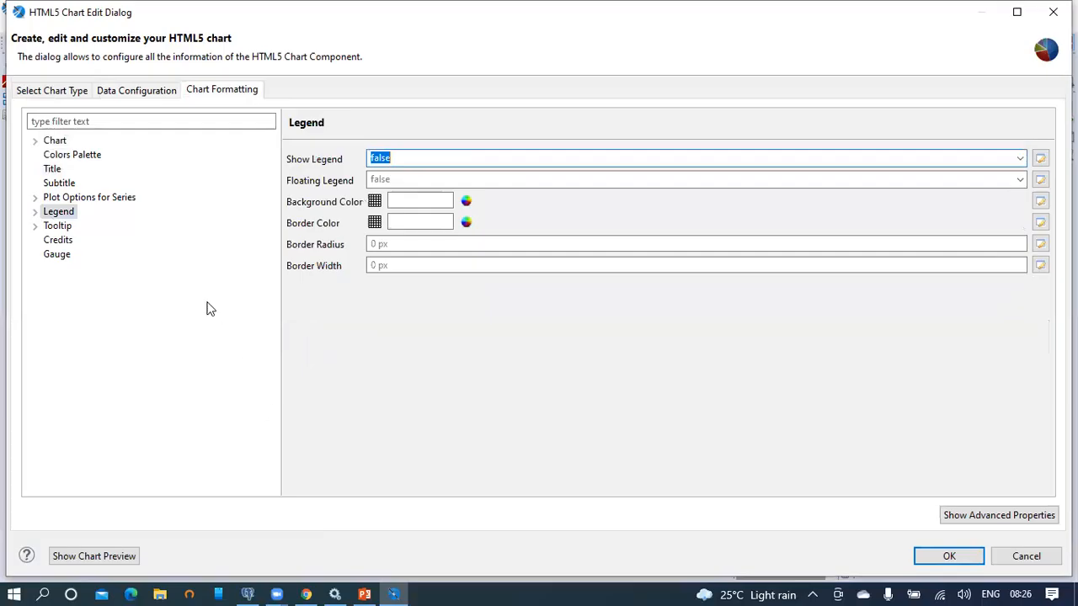
# Step: Replace the first palette colour #7cb5ec with deep blue #3613E8 and apply the chart changes
pyautogui.click(54, 158)
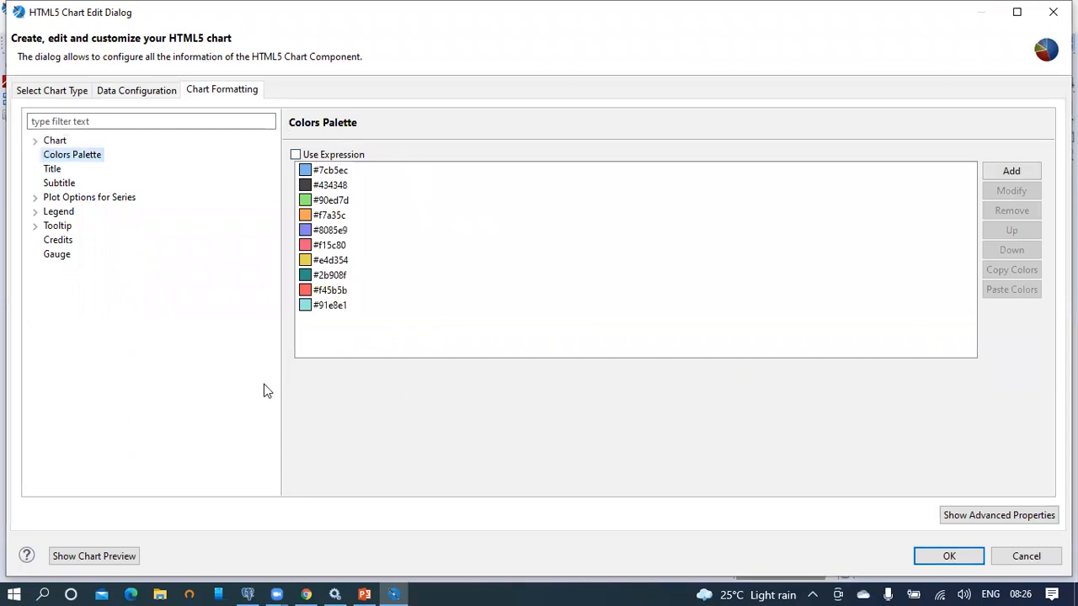
pyautogui.click(336, 170)
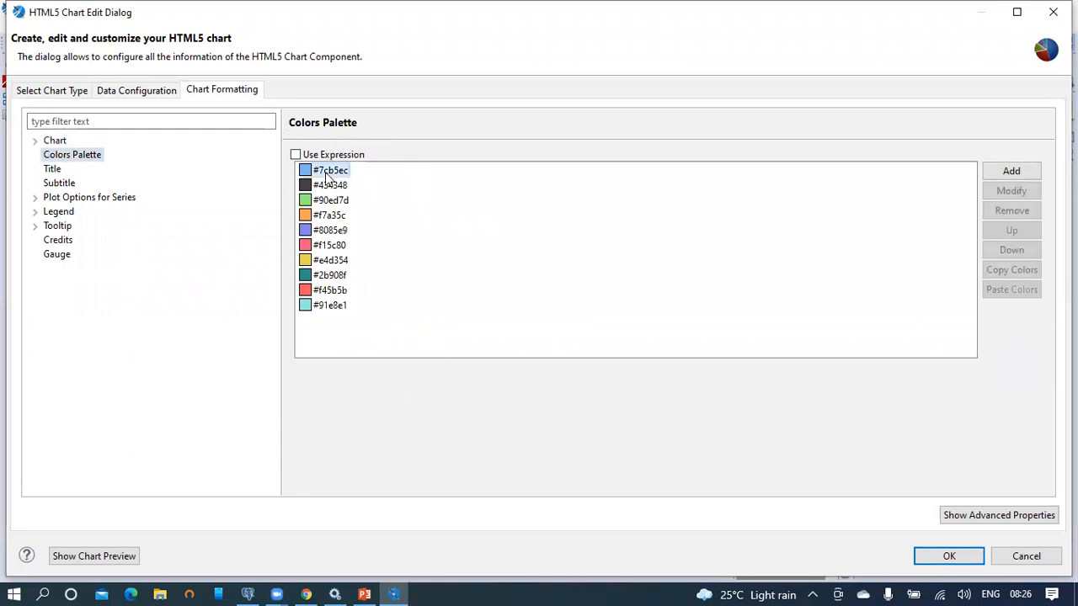
pyautogui.click(1023, 192)
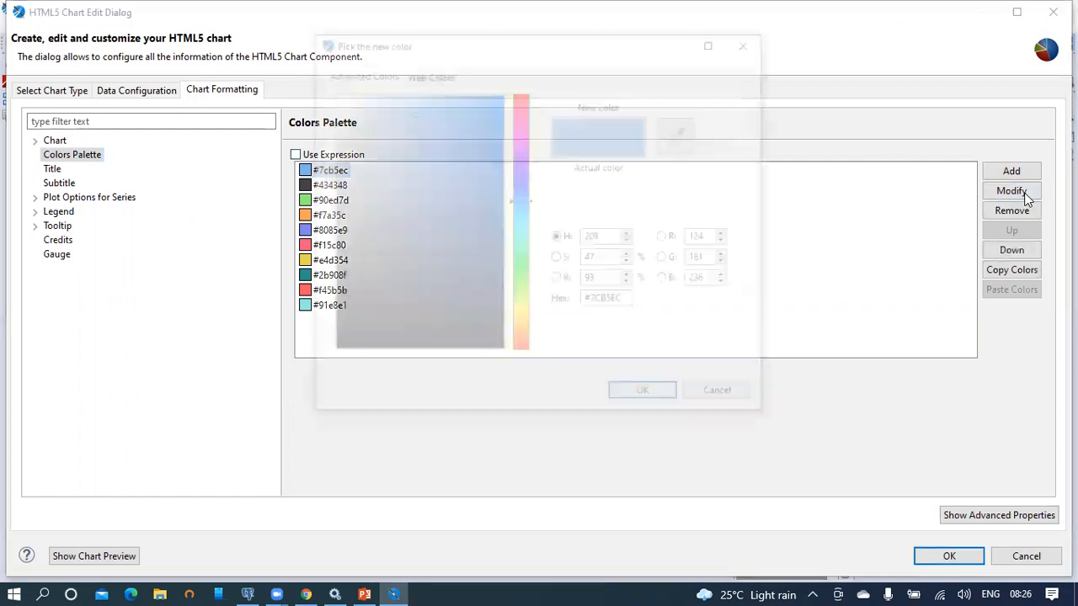
pyautogui.click(519, 173)
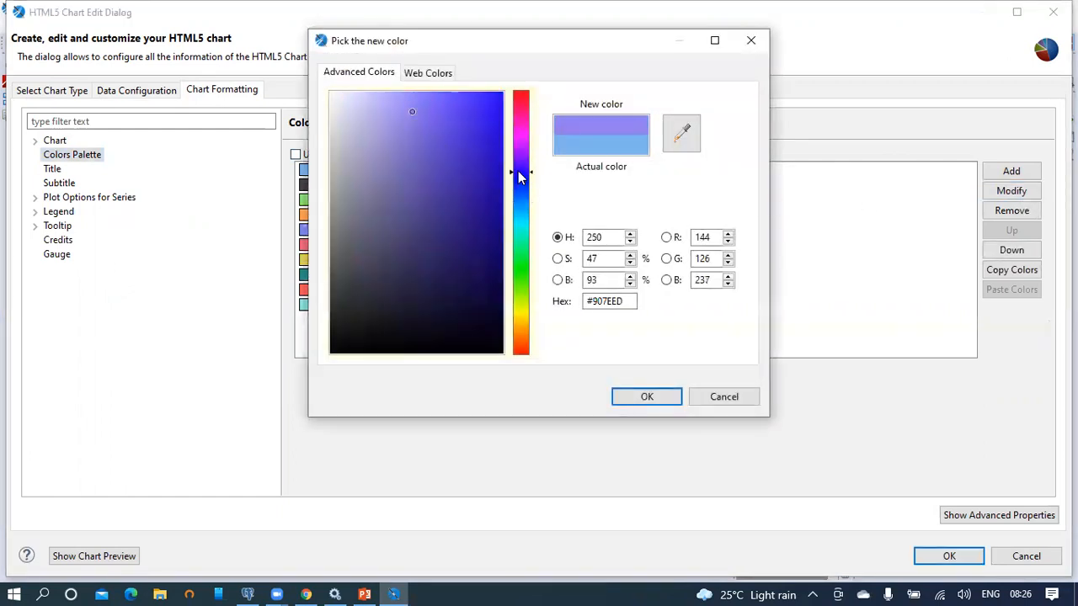
pyautogui.click(490, 118)
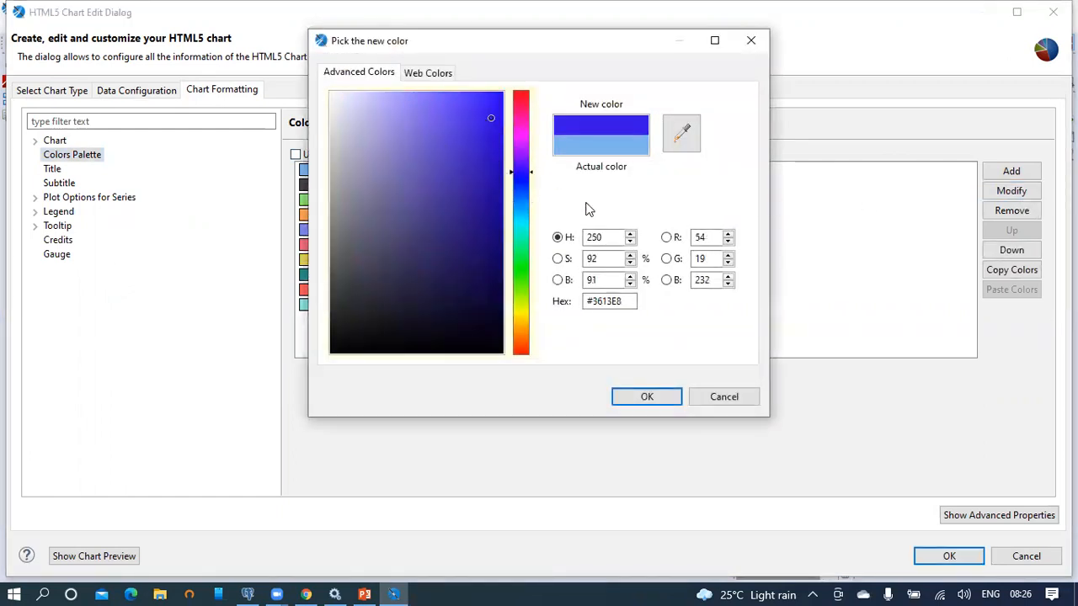
pyautogui.click(646, 396)
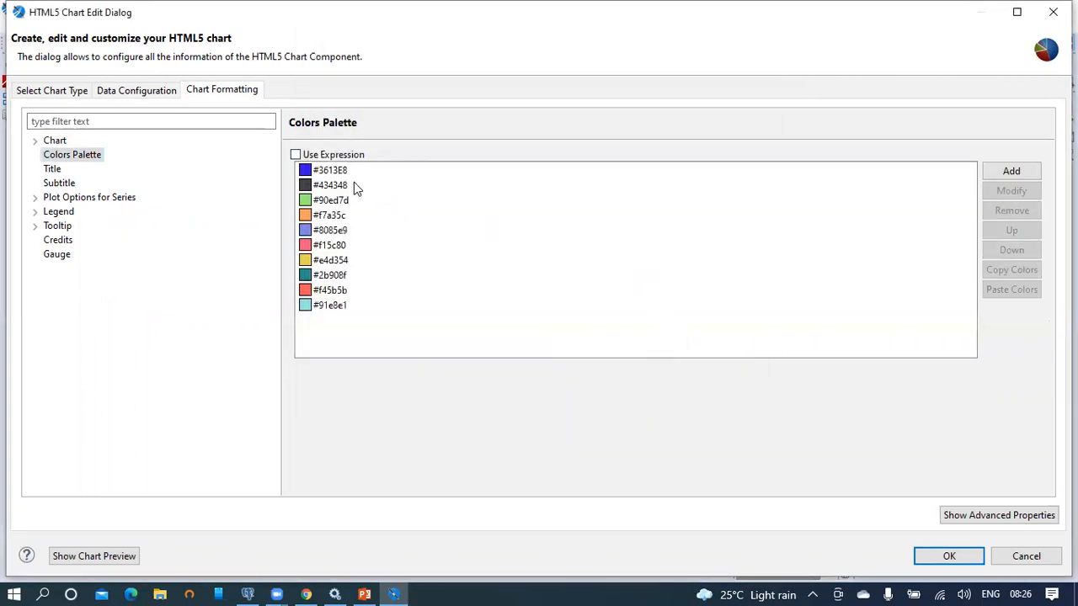
pyautogui.click(950, 557)
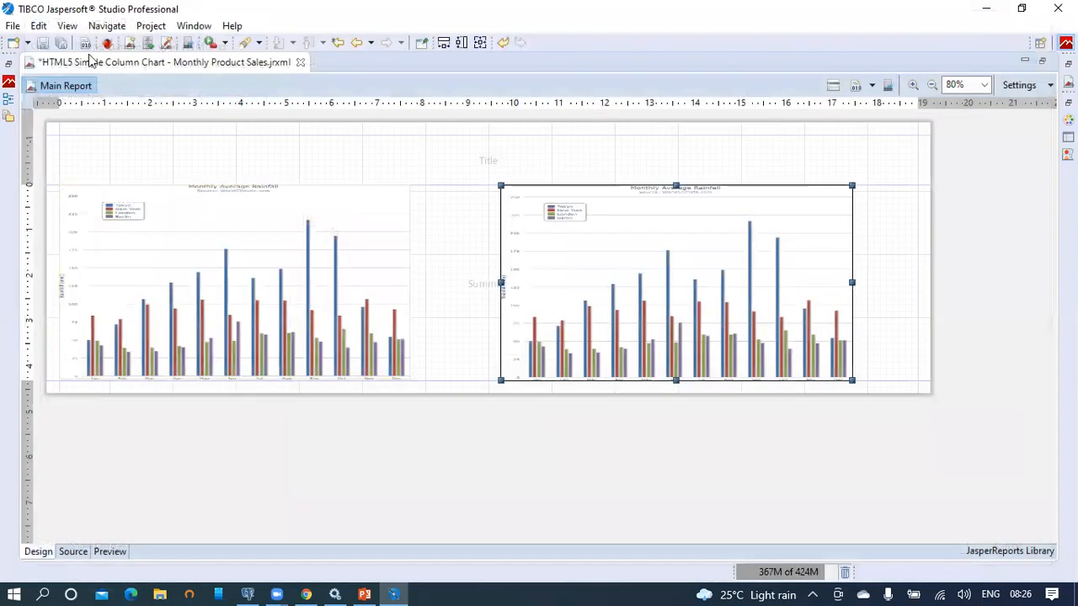
# Step: Save the report and publish it to JasperReports Server under /JasperReports2021/Reports
pyautogui.click(42, 43)
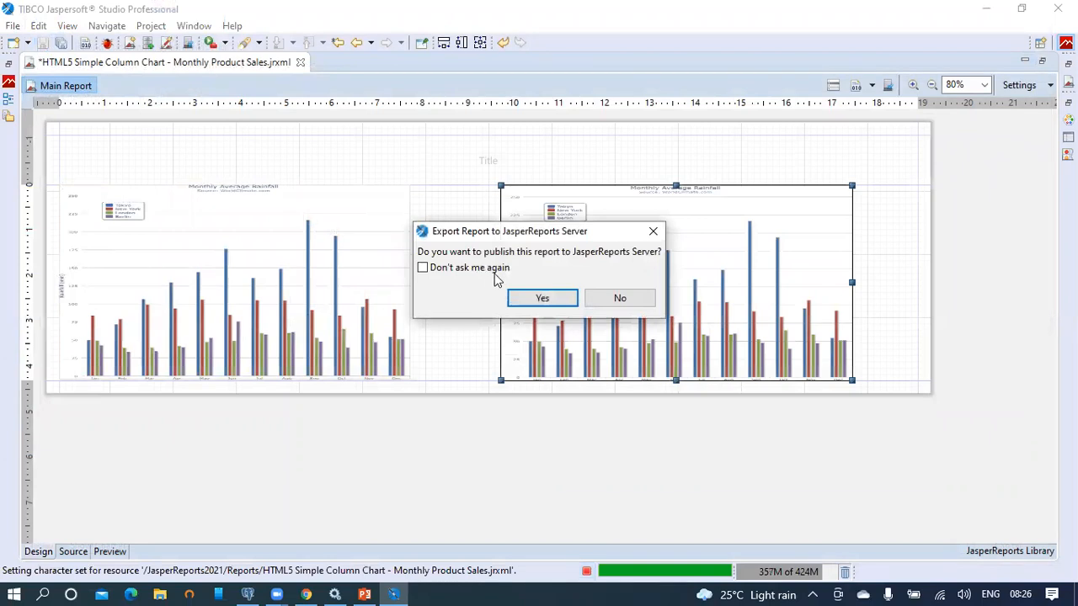
pyautogui.click(530, 297)
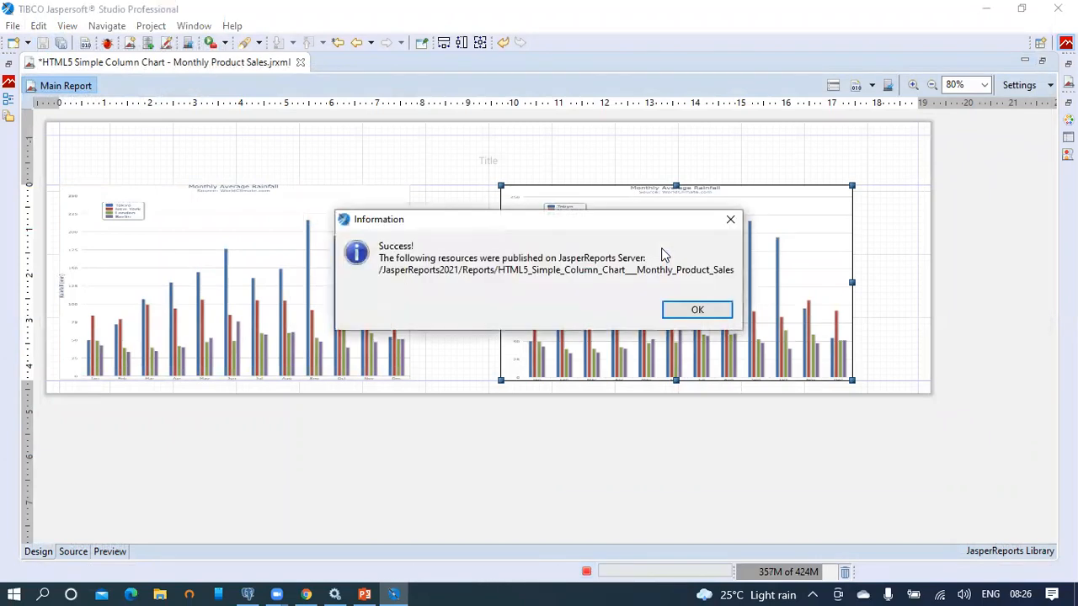
pyautogui.click(697, 310)
# Step: Reload the published report in the browser to show the new deep-blue chart
pyautogui.click(306, 594)
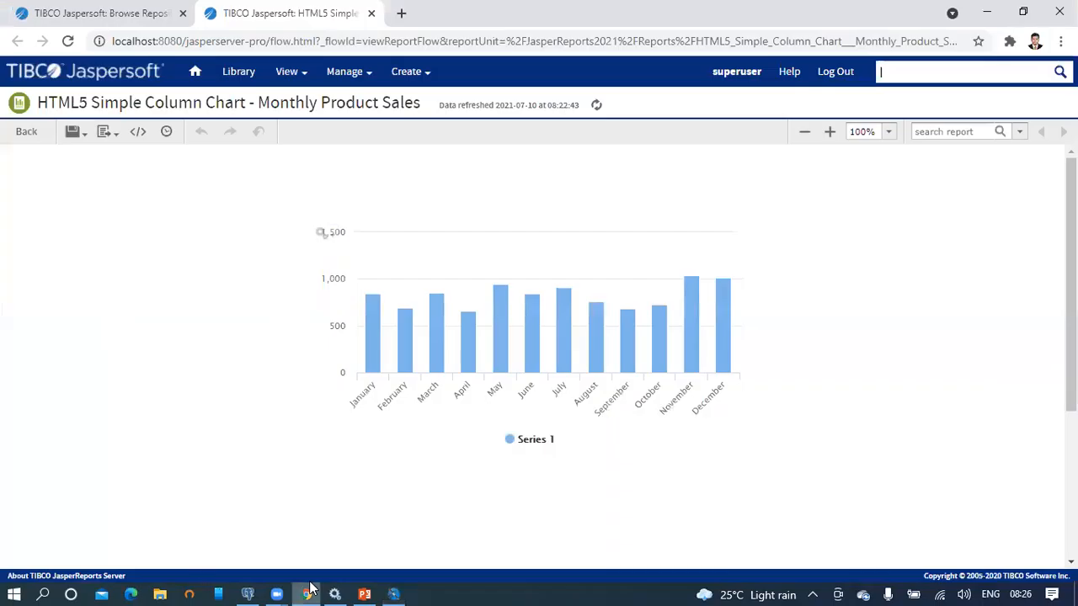
pyautogui.click(606, 38)
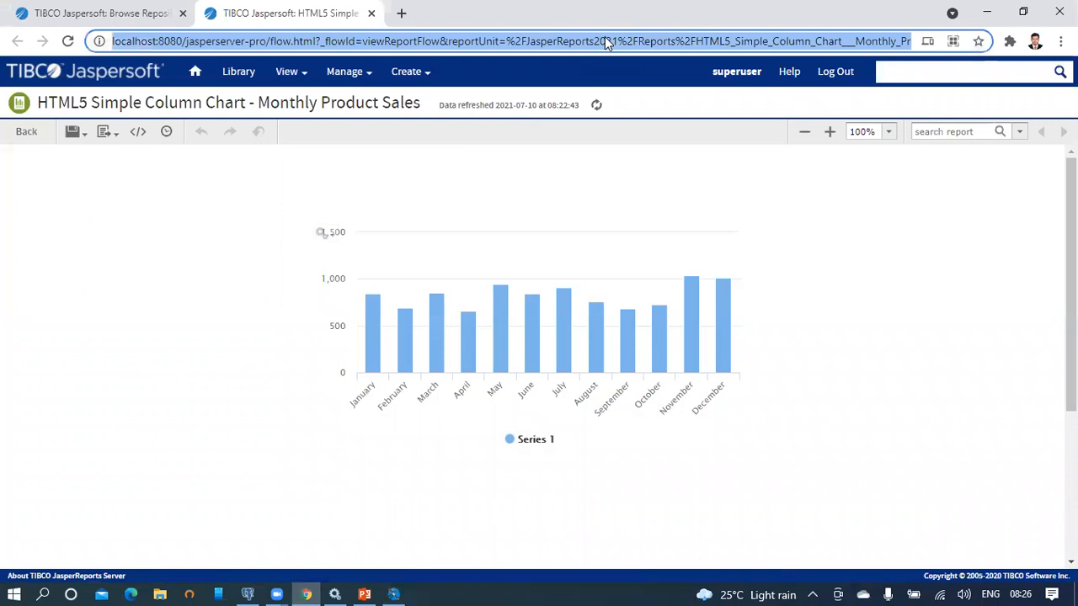
pyautogui.press('Return')
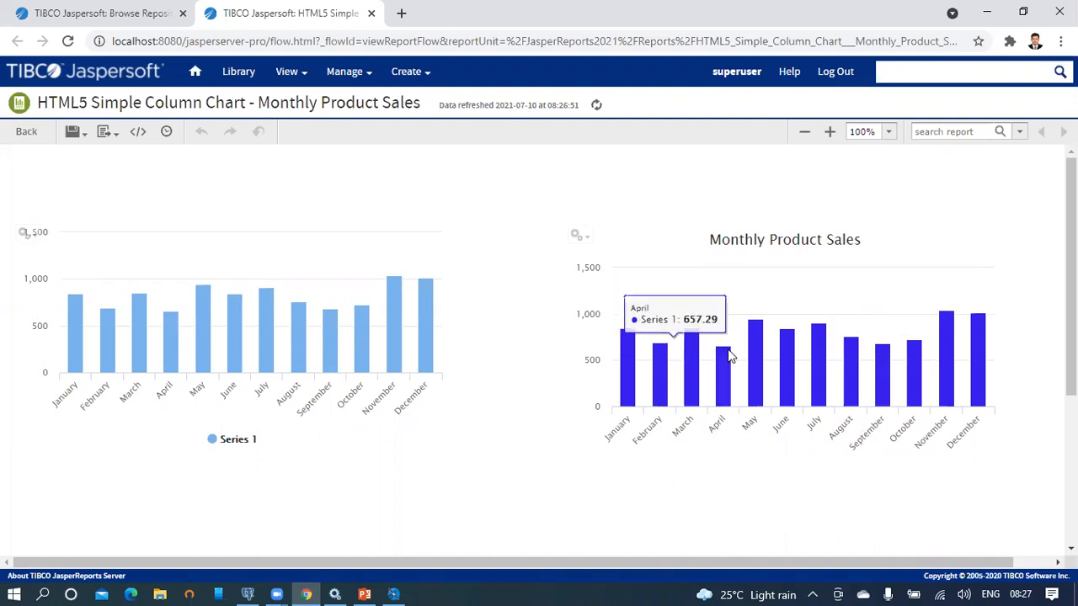
# Step: Back in Jaspersoft Studio, reopen the right chart's properties editor on Chart Formatting
pyautogui.moveTo(613, 326)
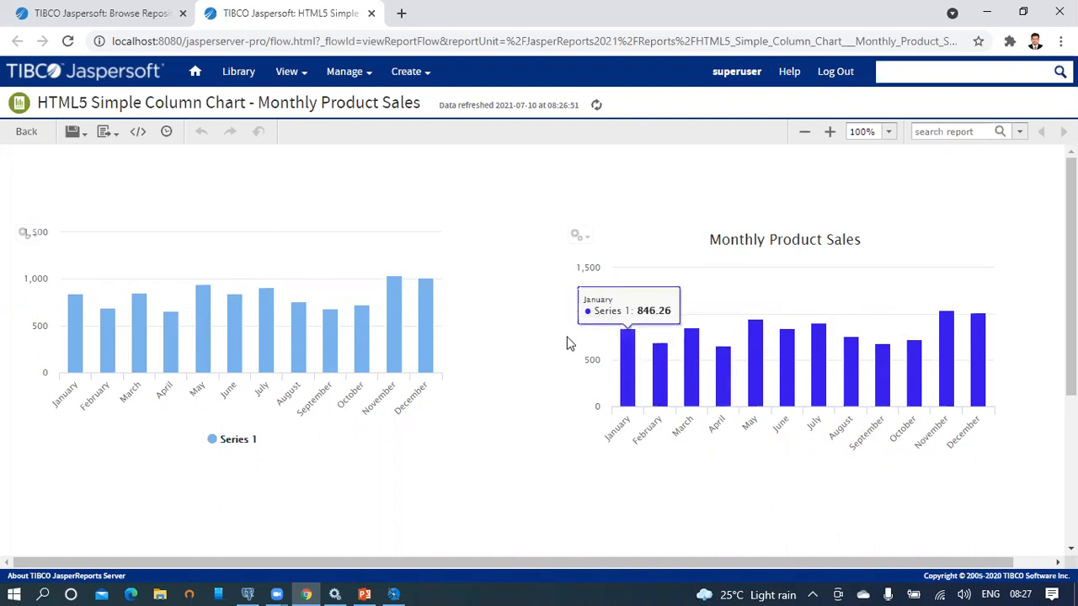
pyautogui.click(393, 593)
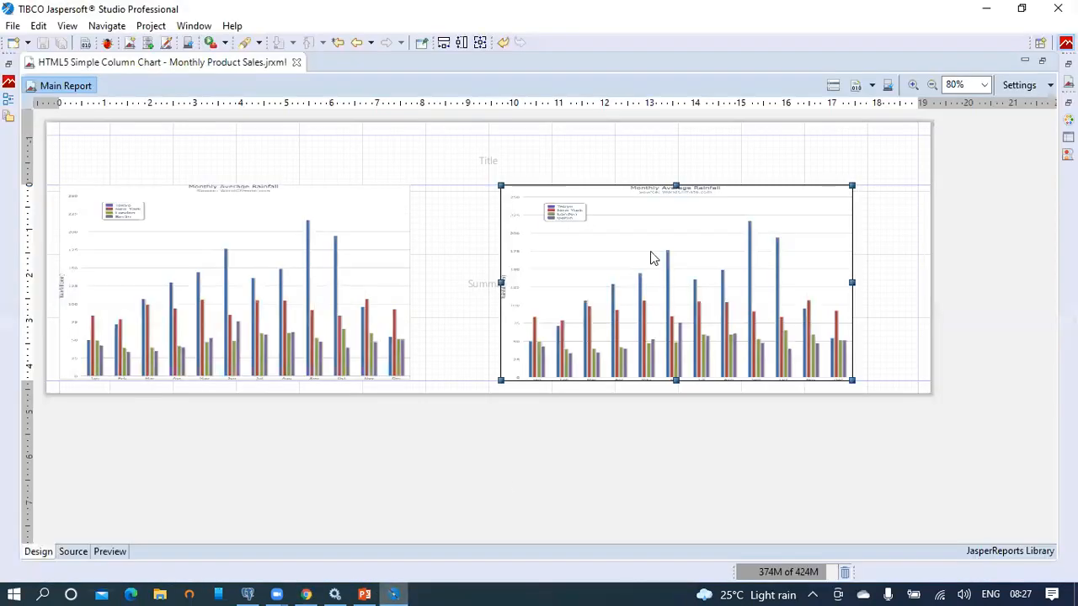
pyautogui.rightClick(800, 201)
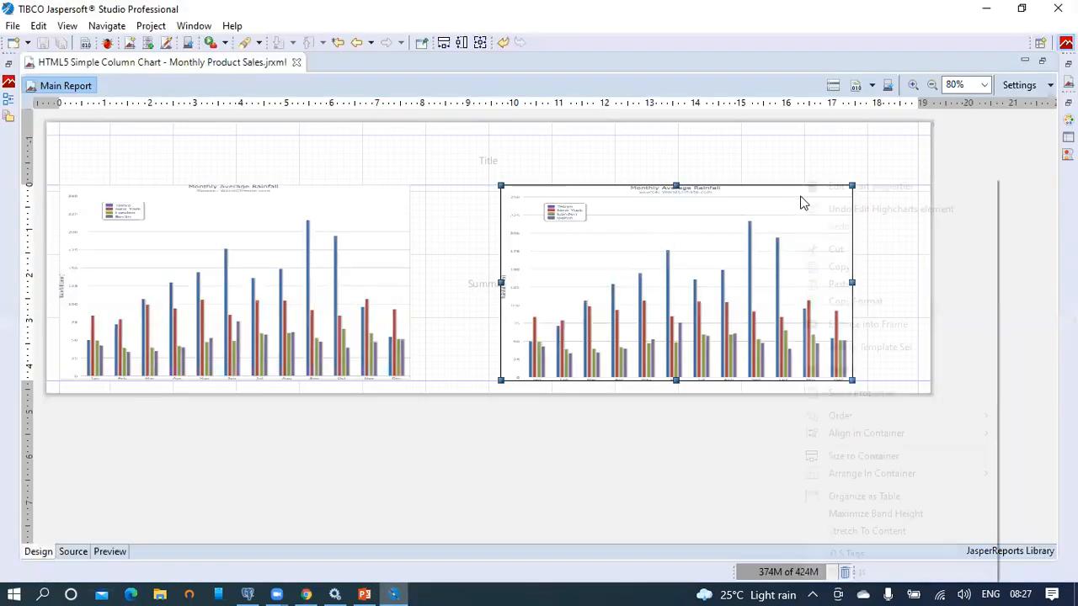
pyautogui.click(863, 187)
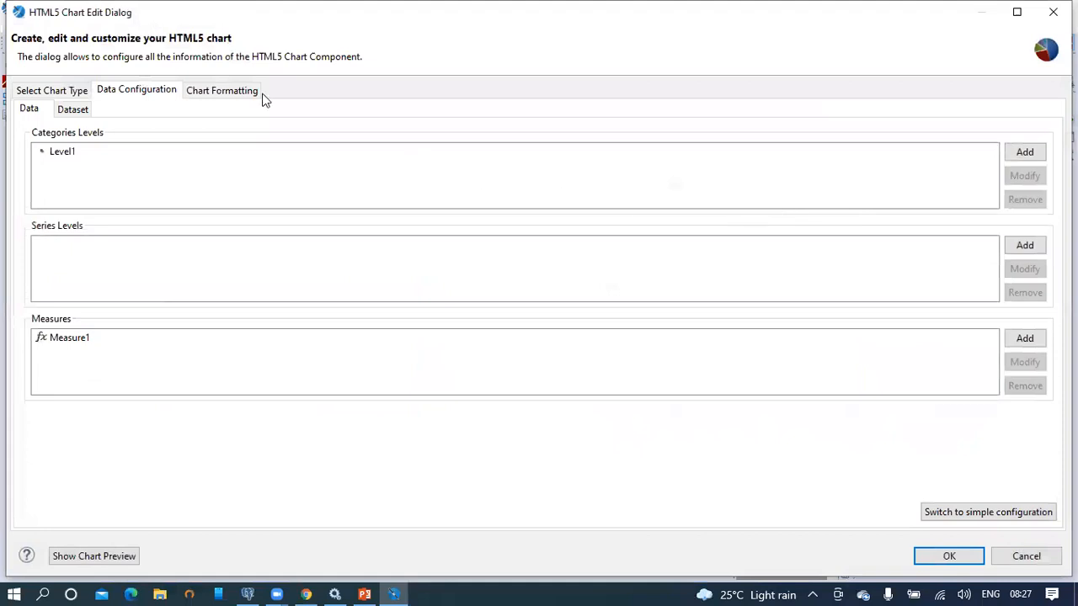
pyautogui.click(211, 98)
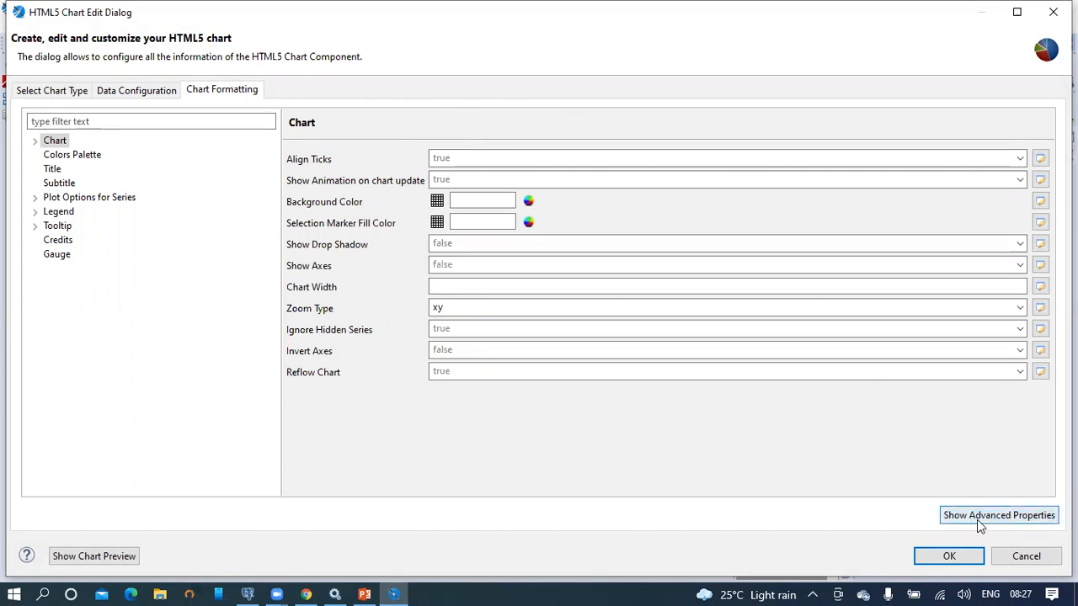
# Step: Show advanced properties and expand xAxis > title to select its text property
pyautogui.click(1015, 521)
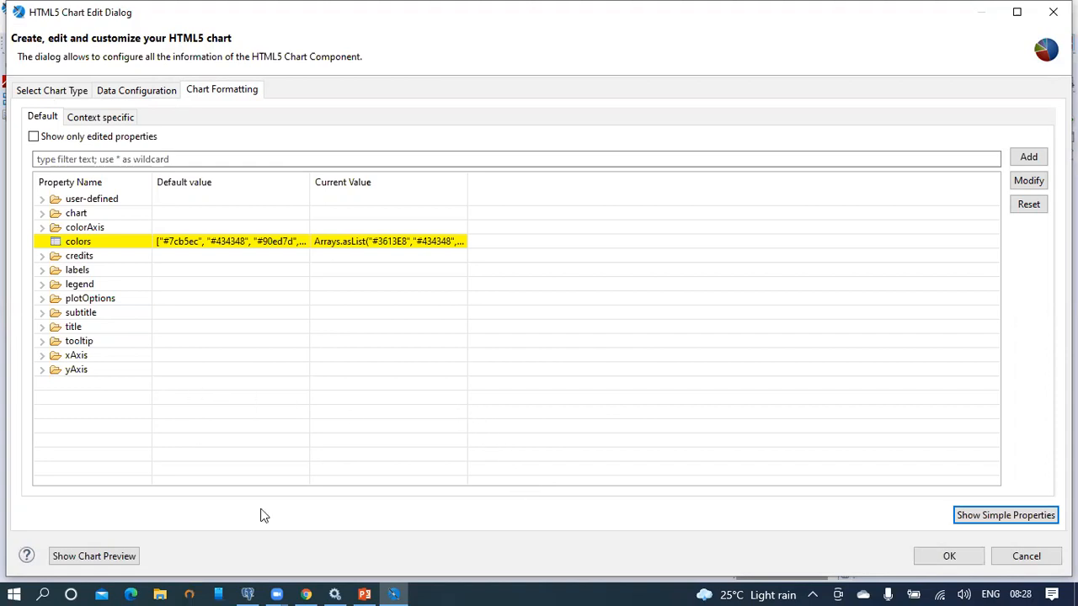
pyautogui.moveTo(350, 590)
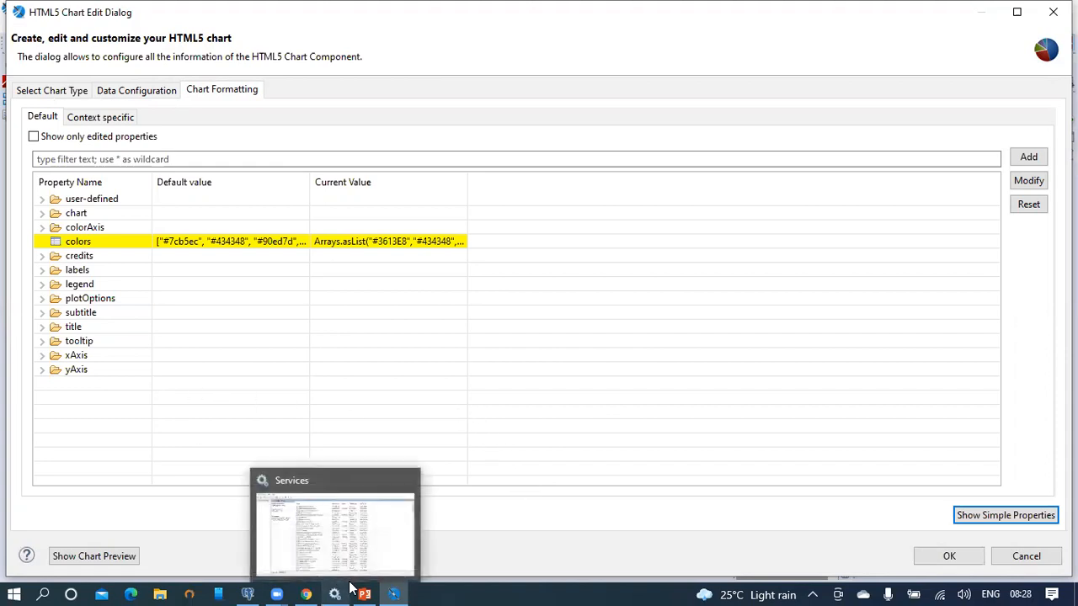
pyautogui.click(61, 361)
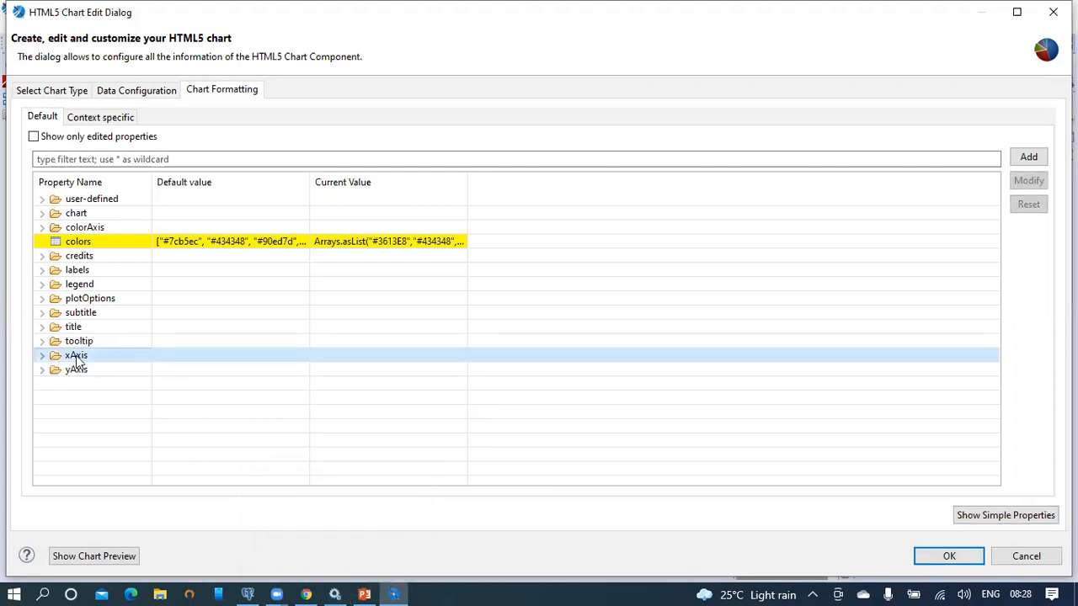
pyautogui.click(42, 355)
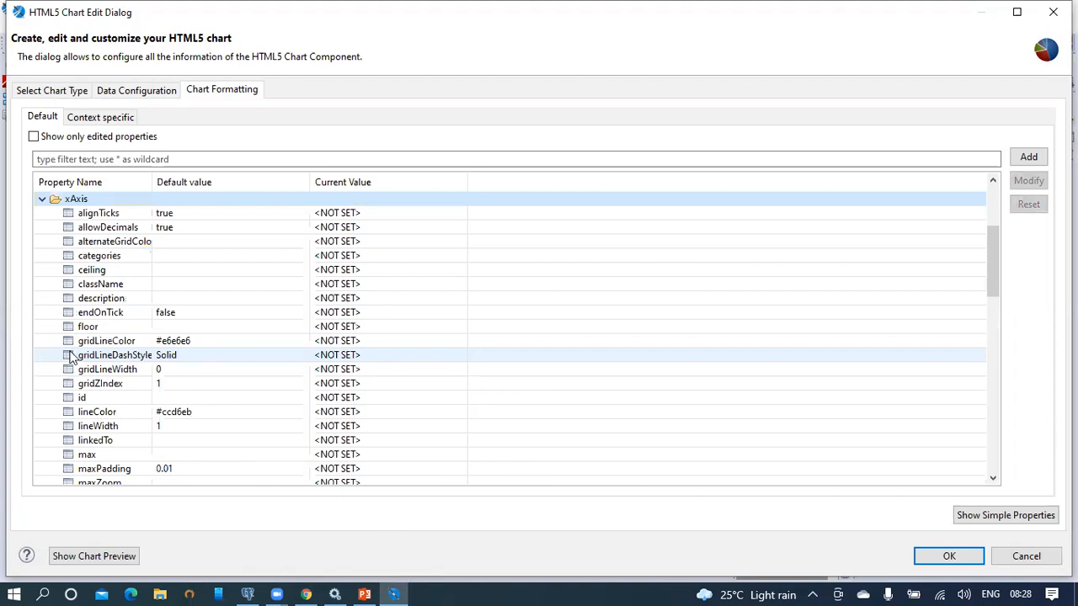
pyautogui.scroll(-1, 135, 278)
pyautogui.scroll(-15, 137, 277)
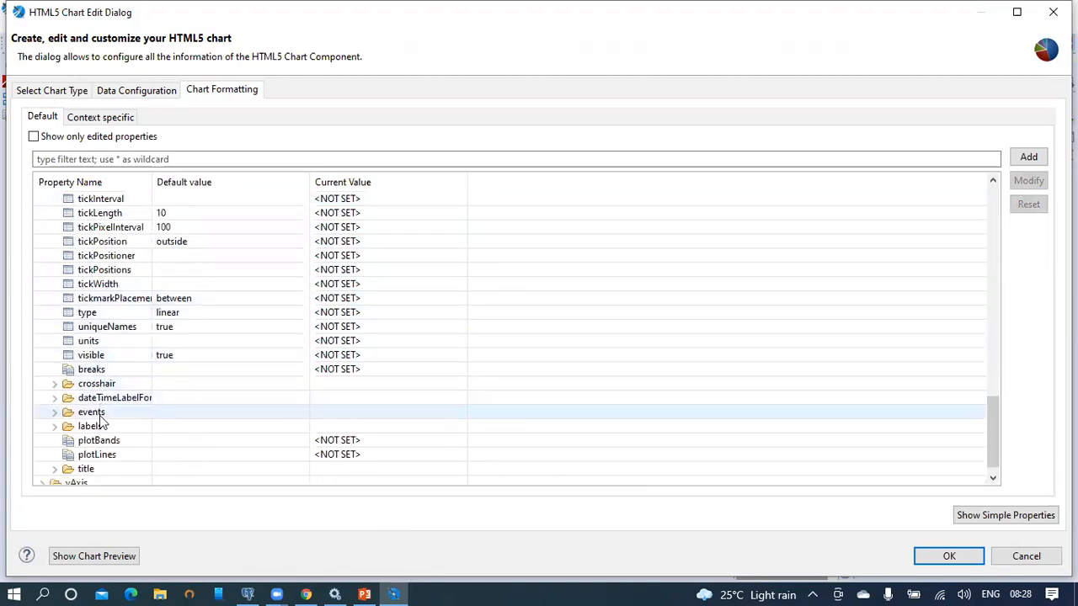
pyautogui.scroll(-1, 118, 429)
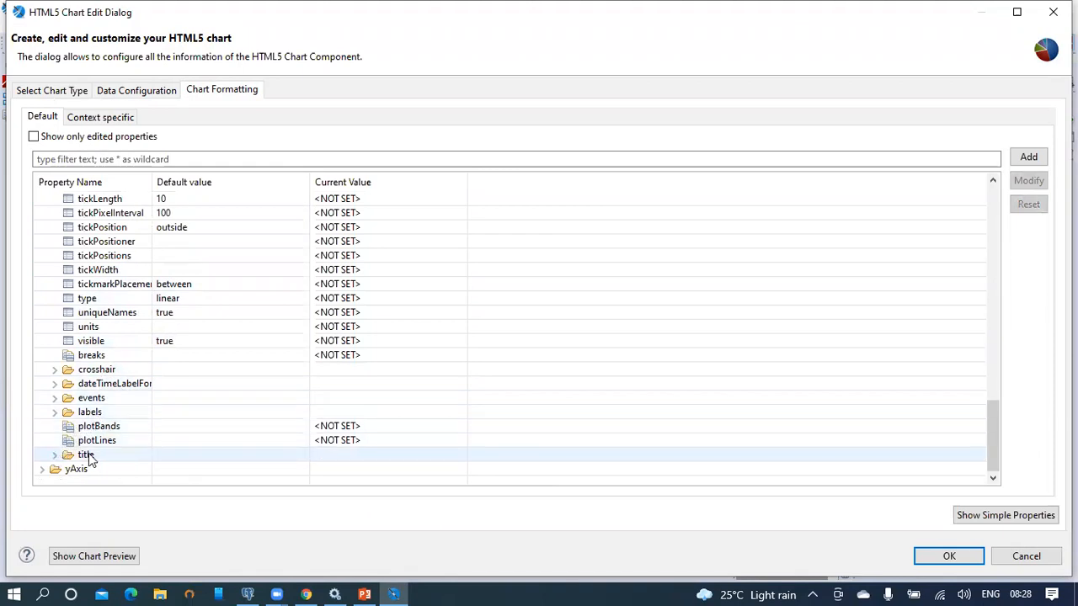
pyautogui.click(55, 455)
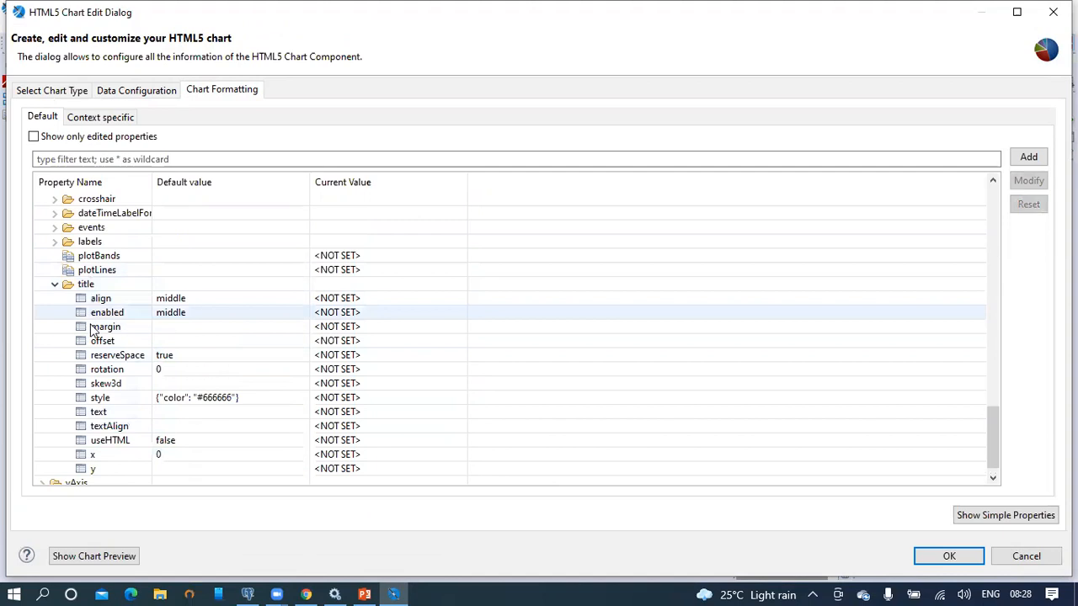
pyautogui.click(128, 416)
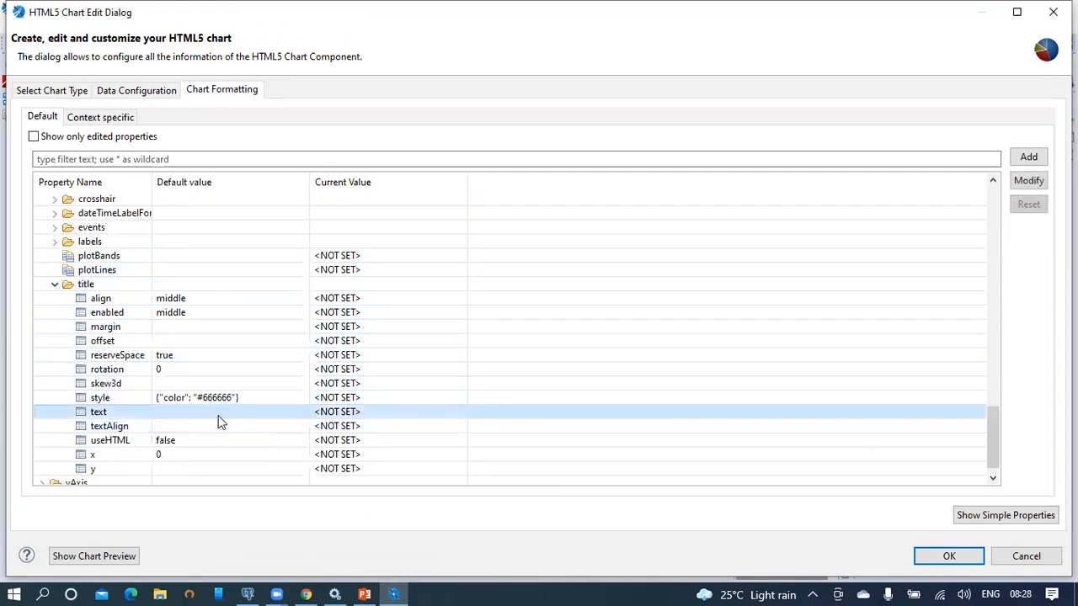
pyautogui.click(364, 594)
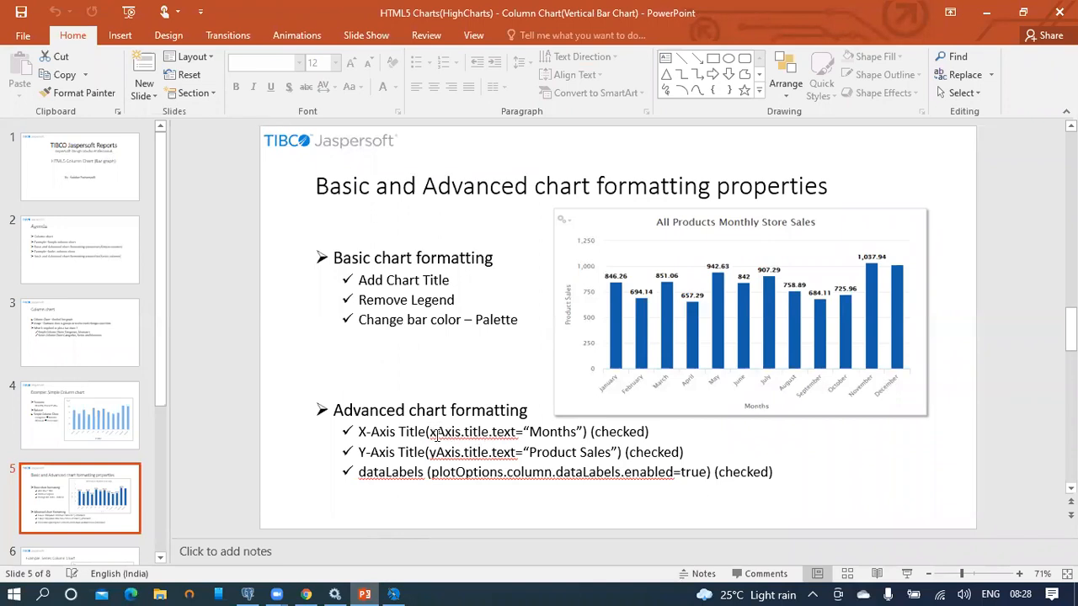
pyautogui.click(513, 431)
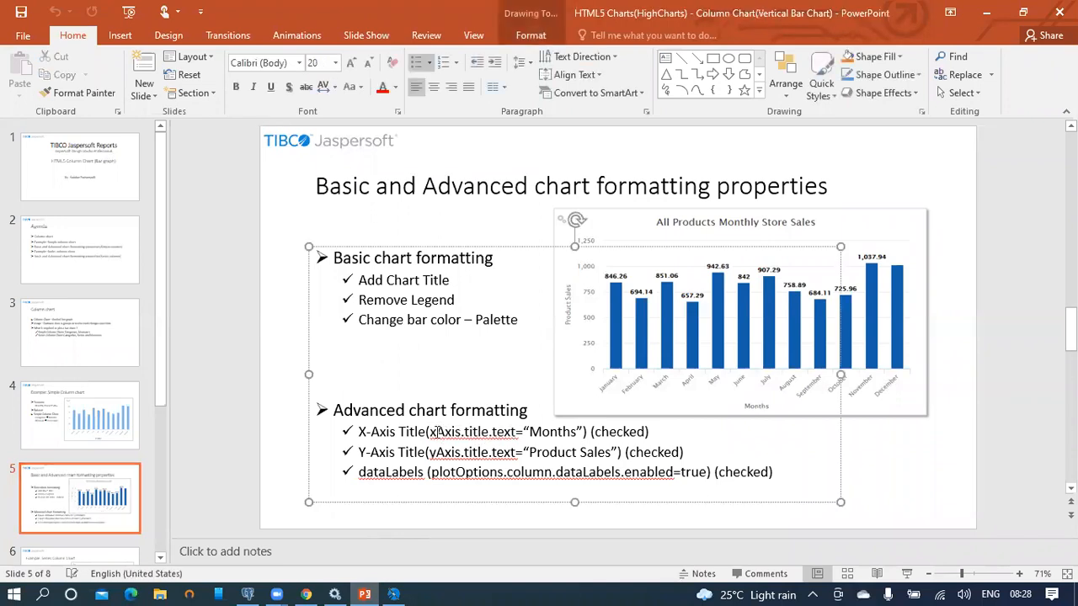
pyautogui.moveTo(431, 432); pyautogui.dragTo(464, 432)
pyautogui.click(481, 433)
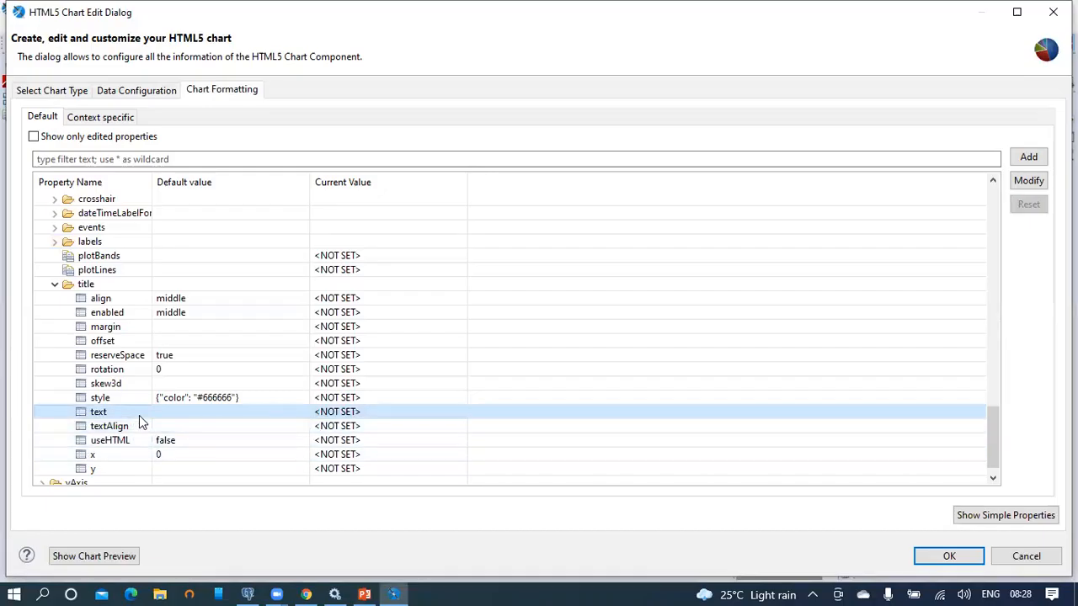
# Step: Set the x-axis title text to the expression "Months"
pyautogui.doubleClick(139, 415)
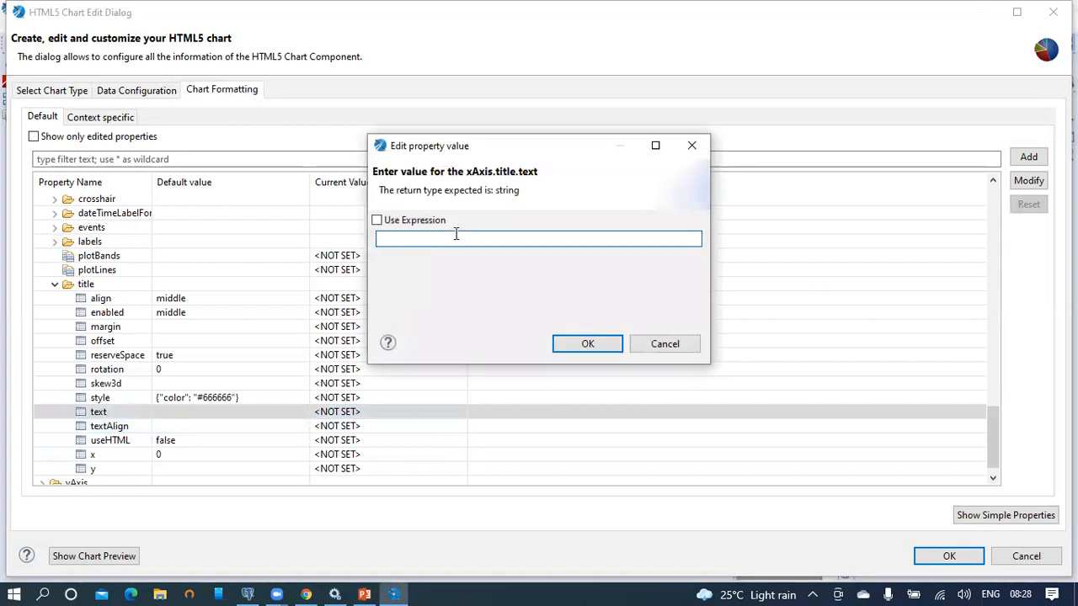
pyautogui.click(377, 221)
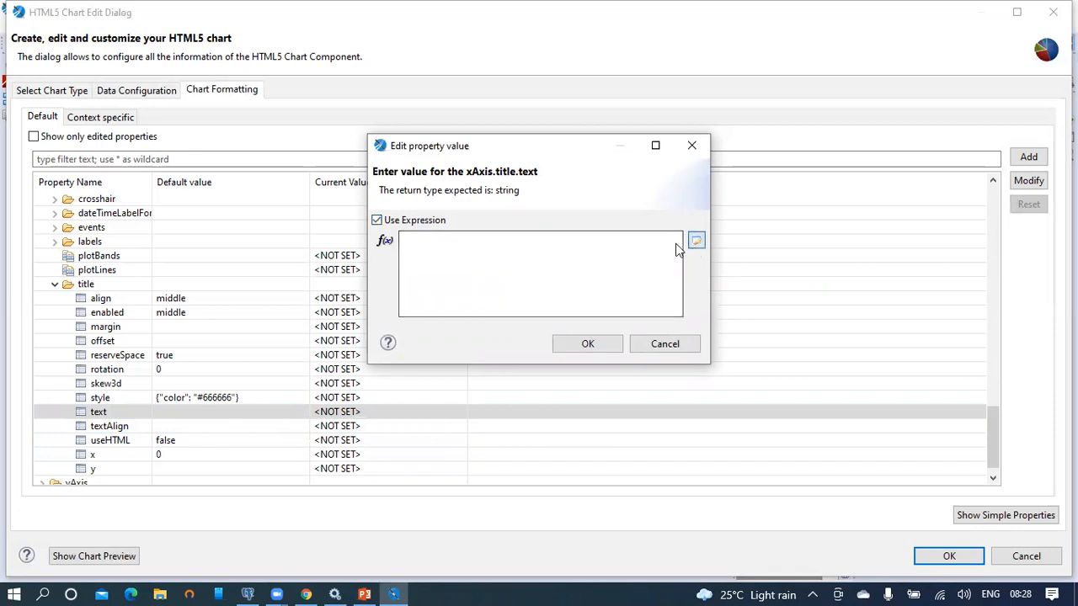
pyautogui.click(695, 242)
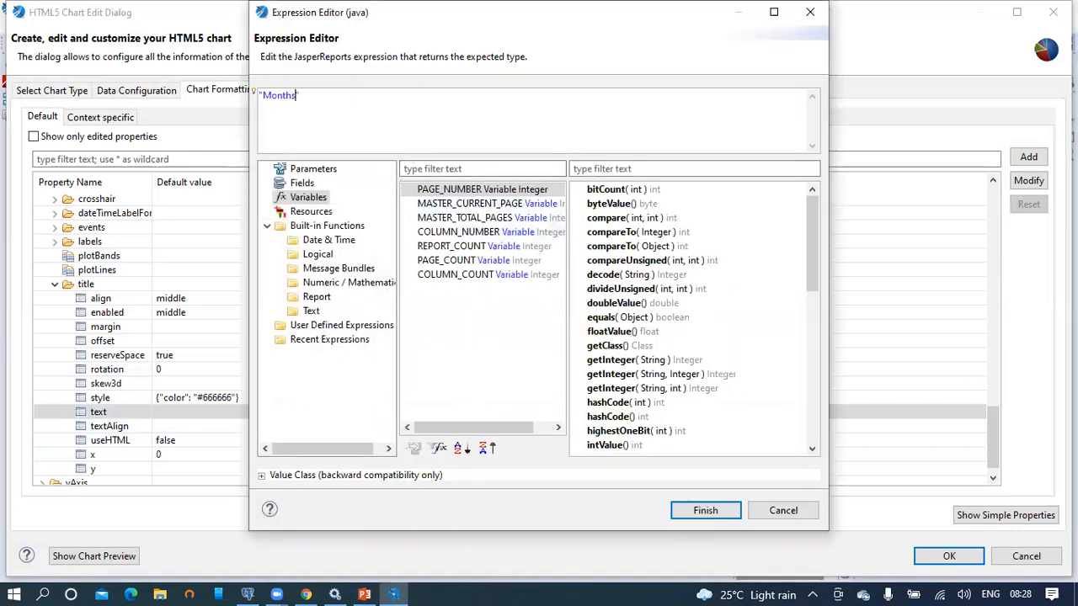
pyautogui.click(712, 510)
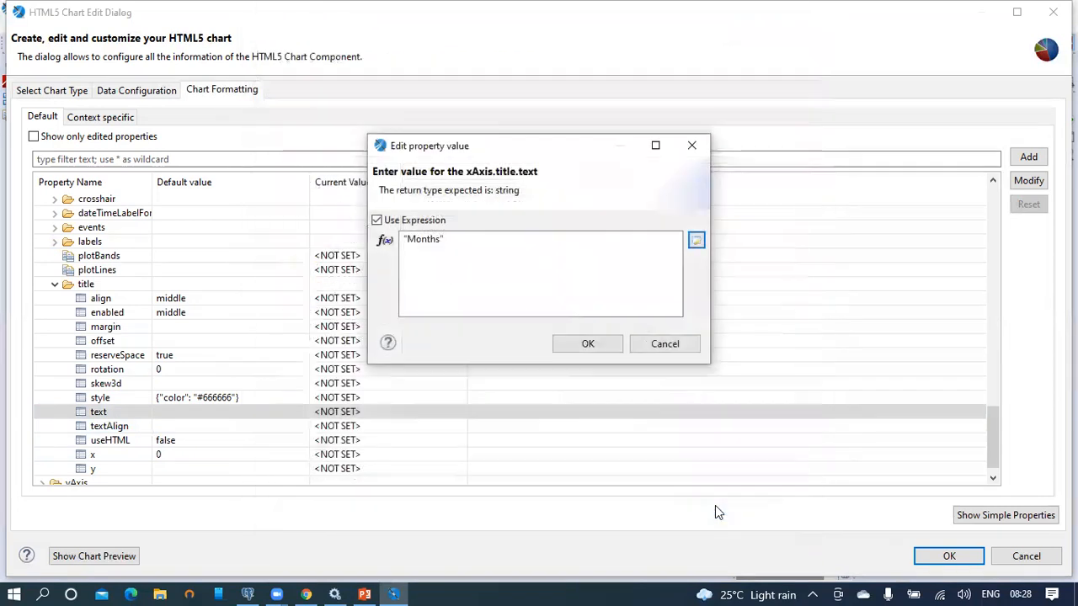
pyautogui.click(589, 342)
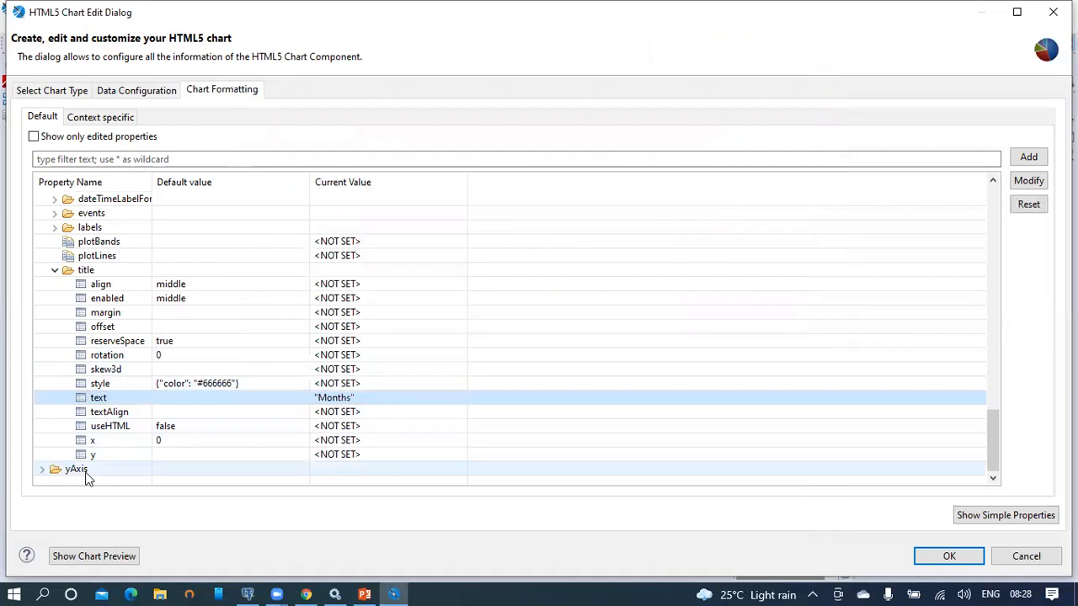
# Step: Collapse xAxis and expand yAxis > title to reach its text property
pyautogui.scroll(20, 68, 387)
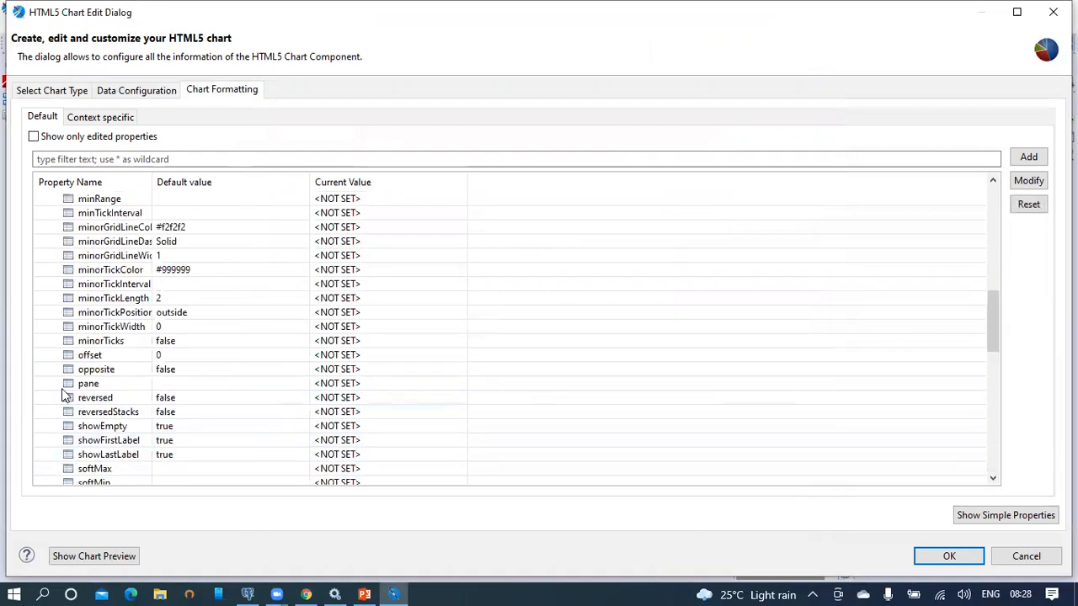
pyautogui.click(42, 299)
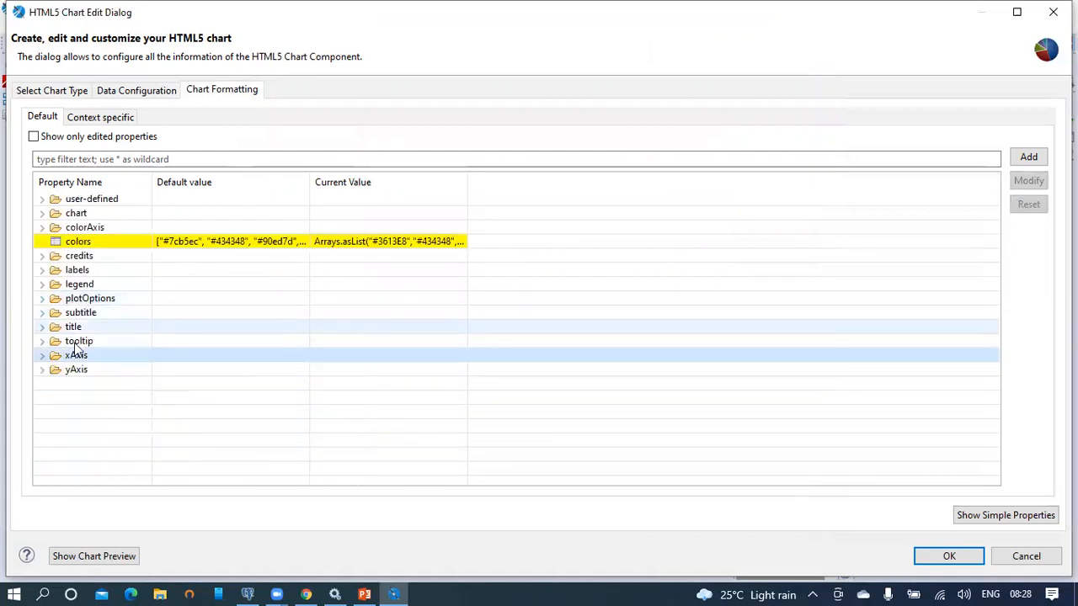
pyautogui.click(43, 370)
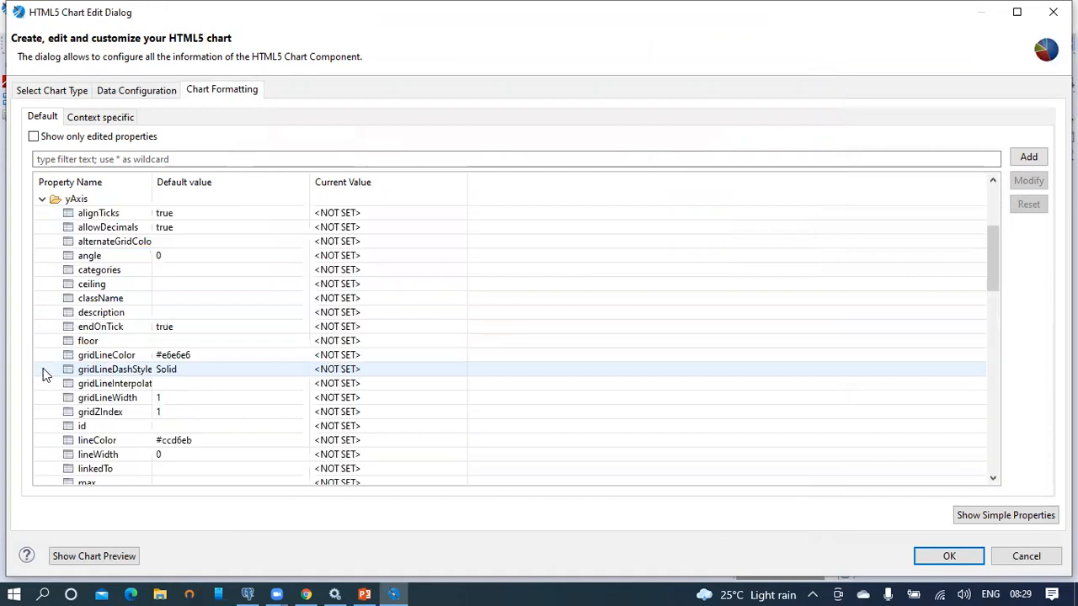
pyautogui.scroll(-8, 135, 259)
pyautogui.scroll(-10, 134, 257)
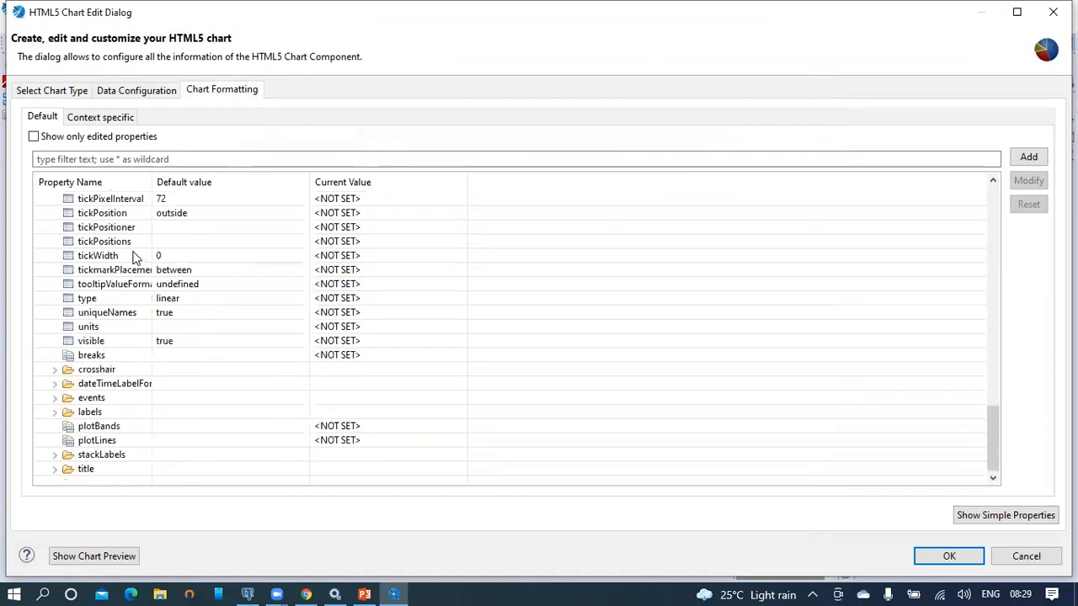
pyautogui.click(54, 470)
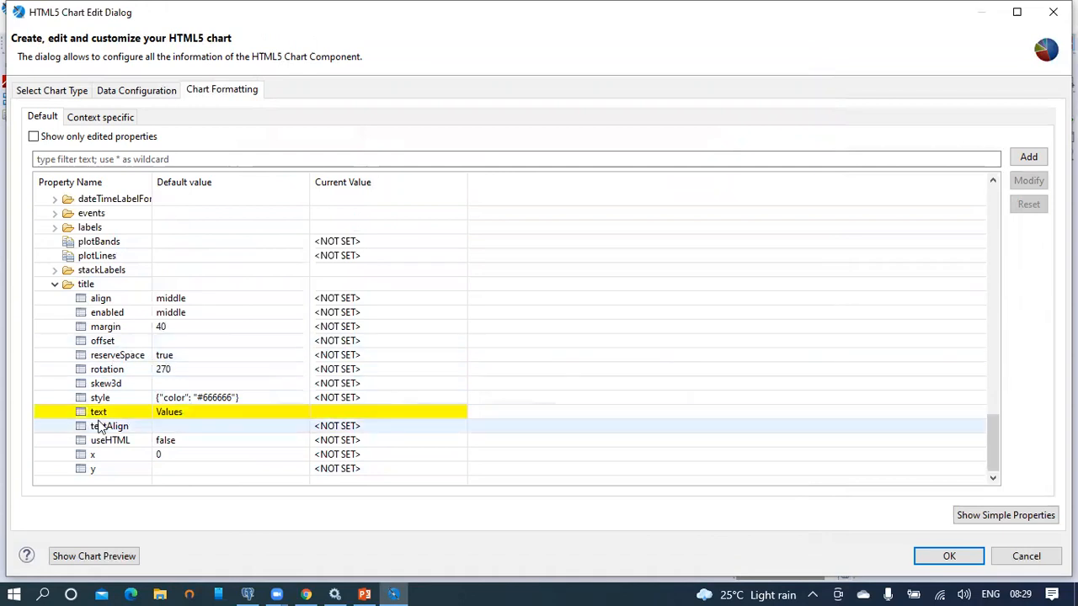
pyautogui.click(175, 415)
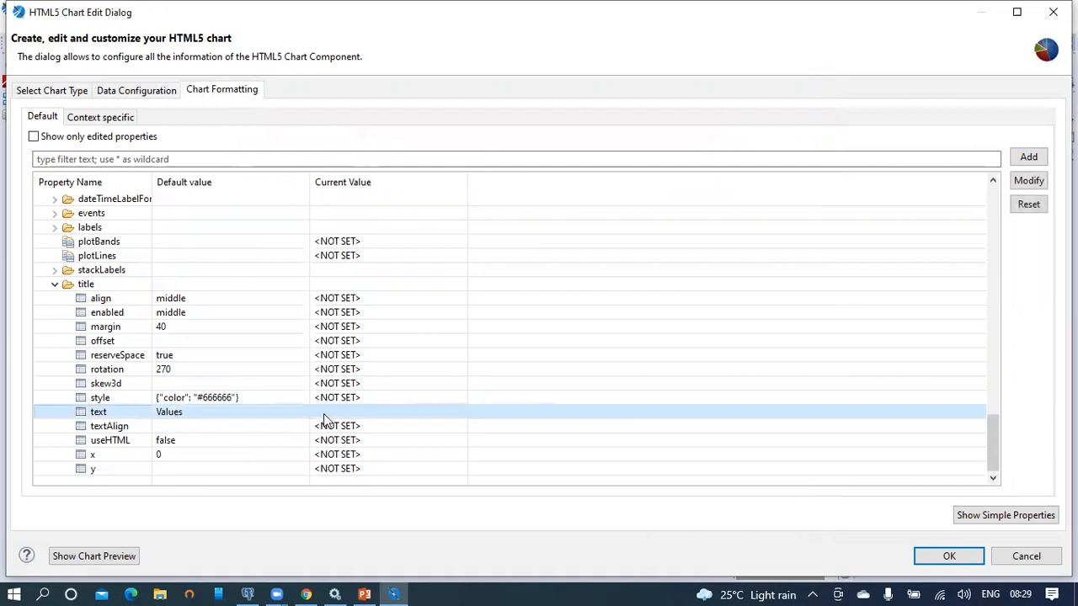
# Step: Enter "Product Sales" as the y-axis title expression
pyautogui.doubleClick(274, 413)
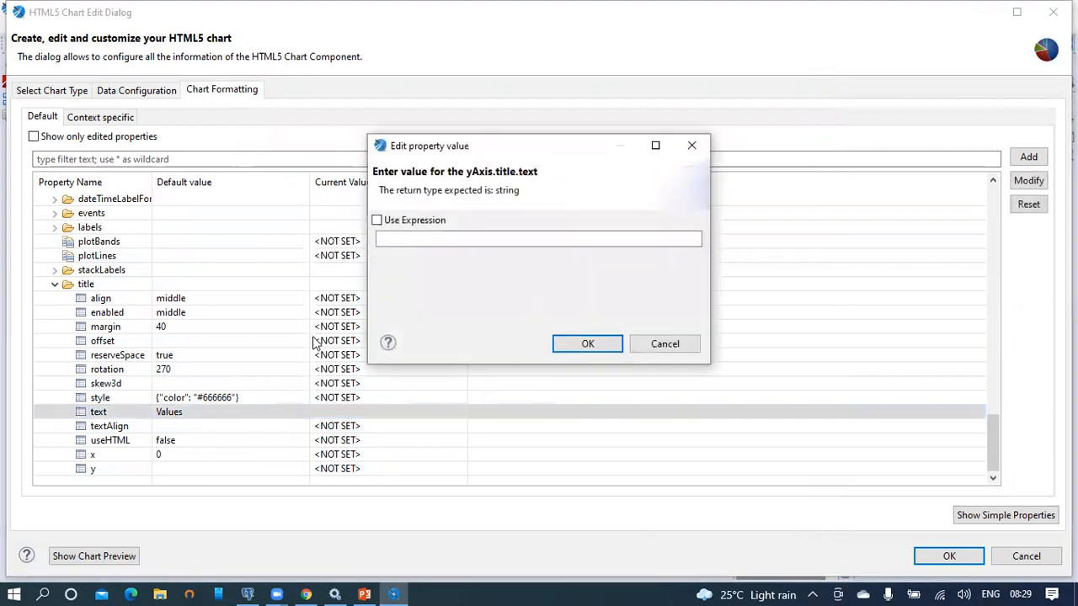
pyautogui.click(377, 221)
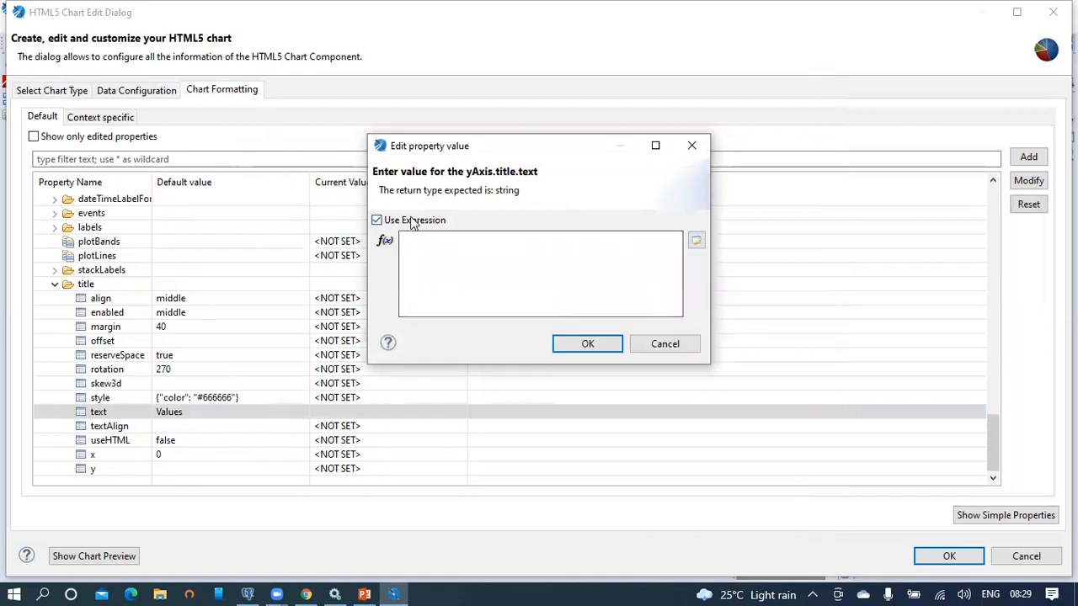
pyautogui.click(458, 254)
pyautogui.write('"Product Sales"')
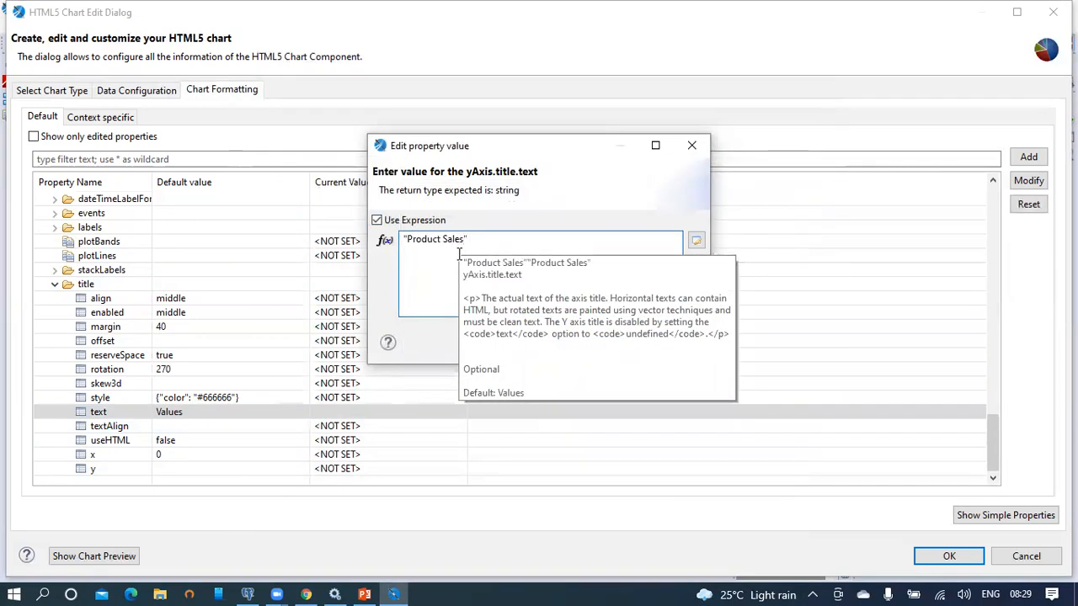
pyautogui.click(535, 187)
pyautogui.click(587, 349)
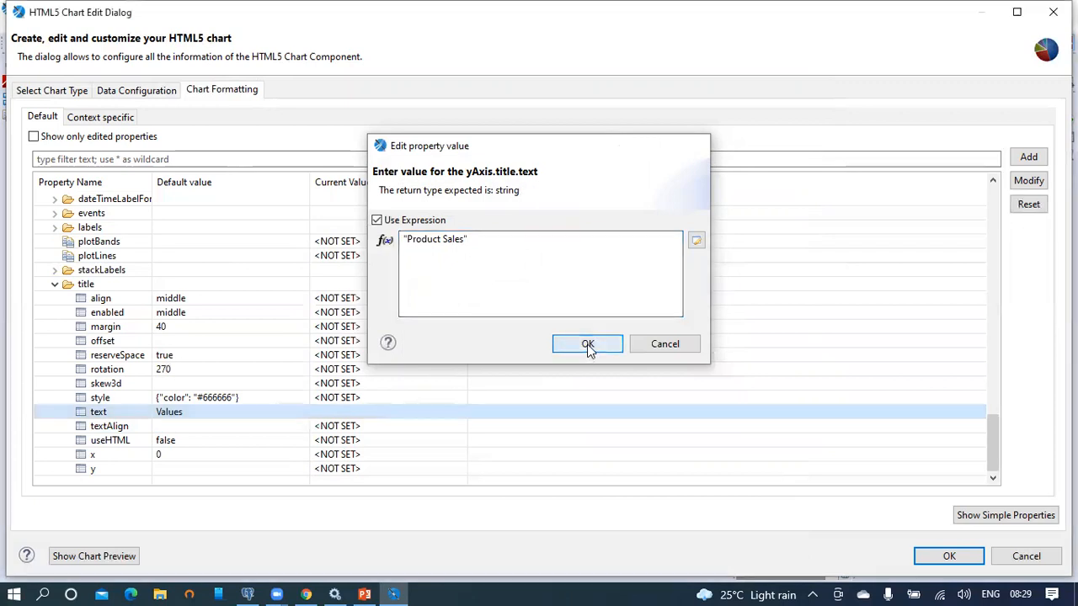
# Step: Collapse the yAxis settings and expand the plotOptions group
pyautogui.click(54, 285)
pyautogui.scroll(6, 53, 305)
pyautogui.scroll(12, 54, 305)
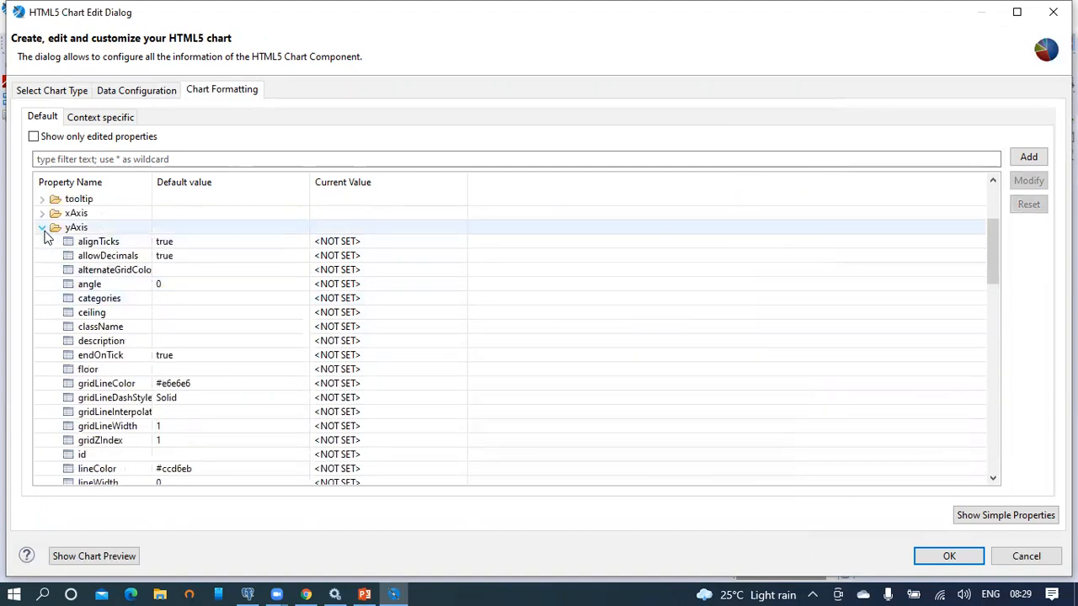
pyautogui.click(43, 228)
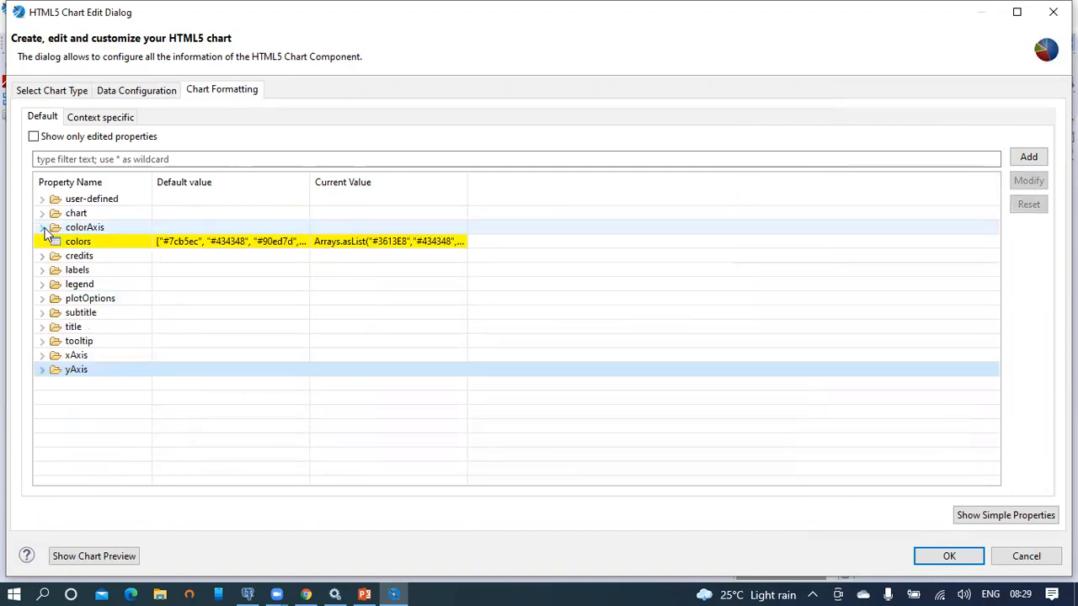
pyautogui.click(94, 302)
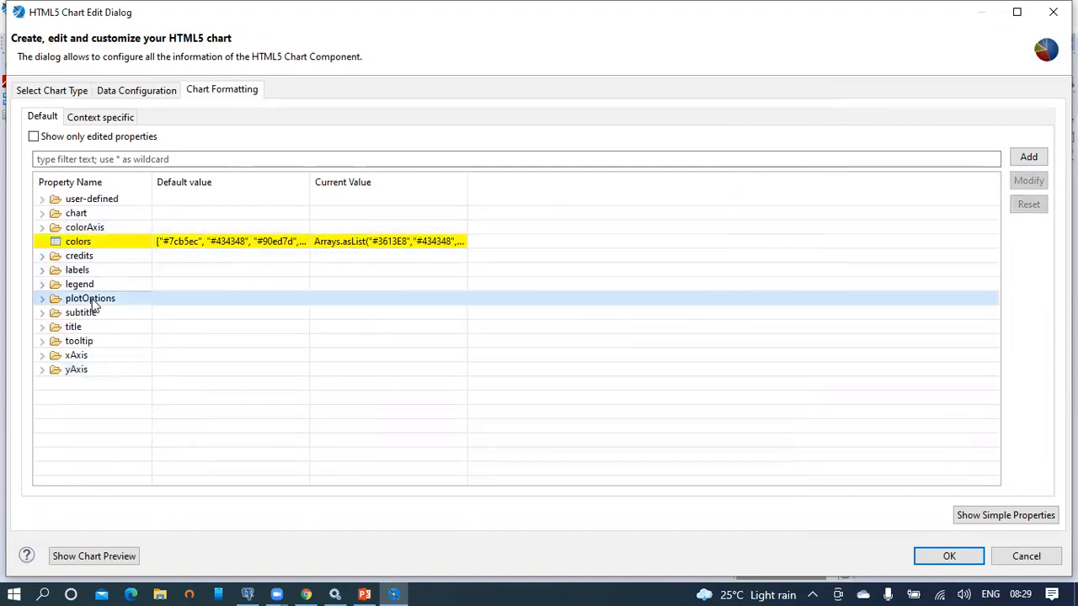
pyautogui.click(43, 299)
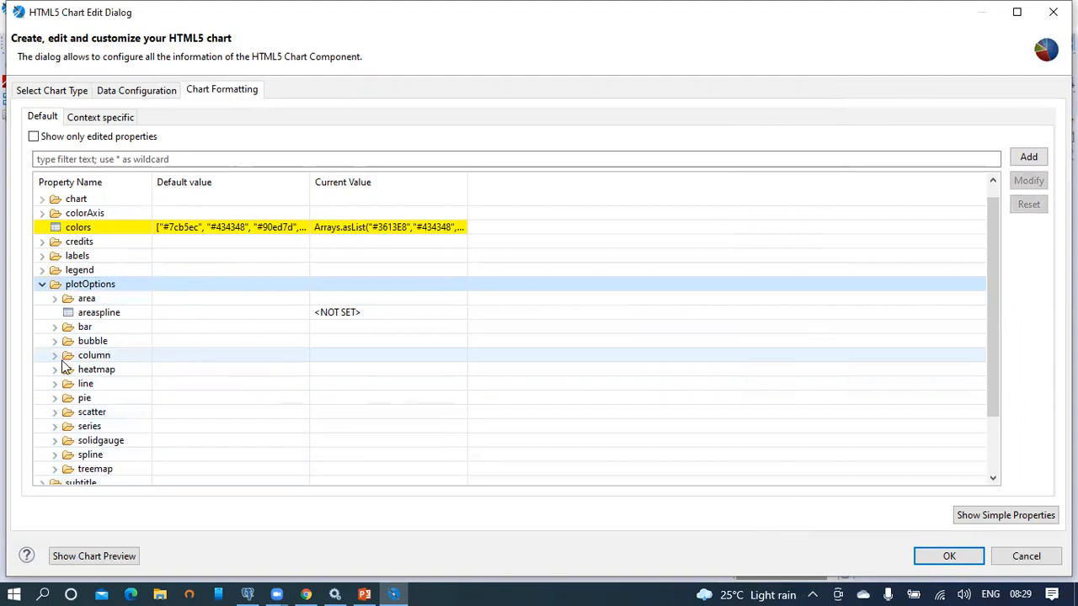
# Step: Expand plotOptions > column > dataLabels
pyautogui.click(101, 356)
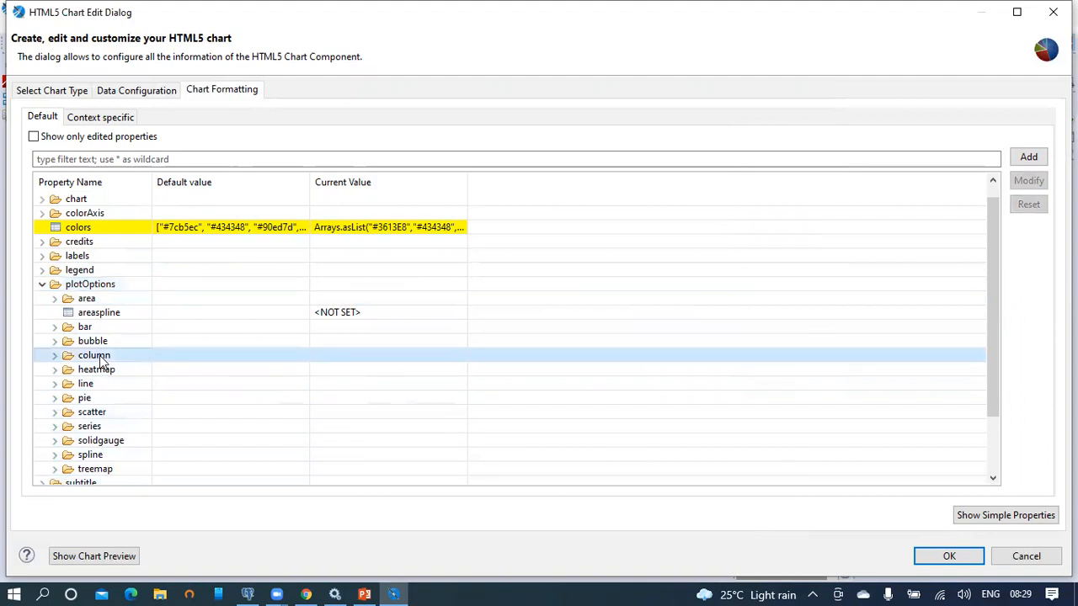
pyautogui.click(99, 287)
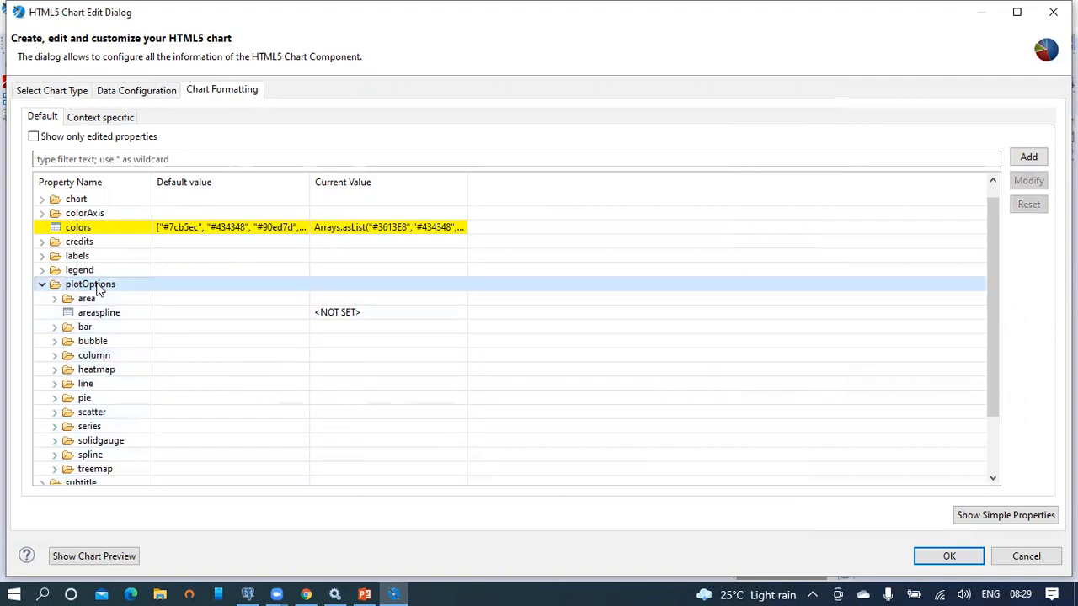
pyautogui.click(84, 356)
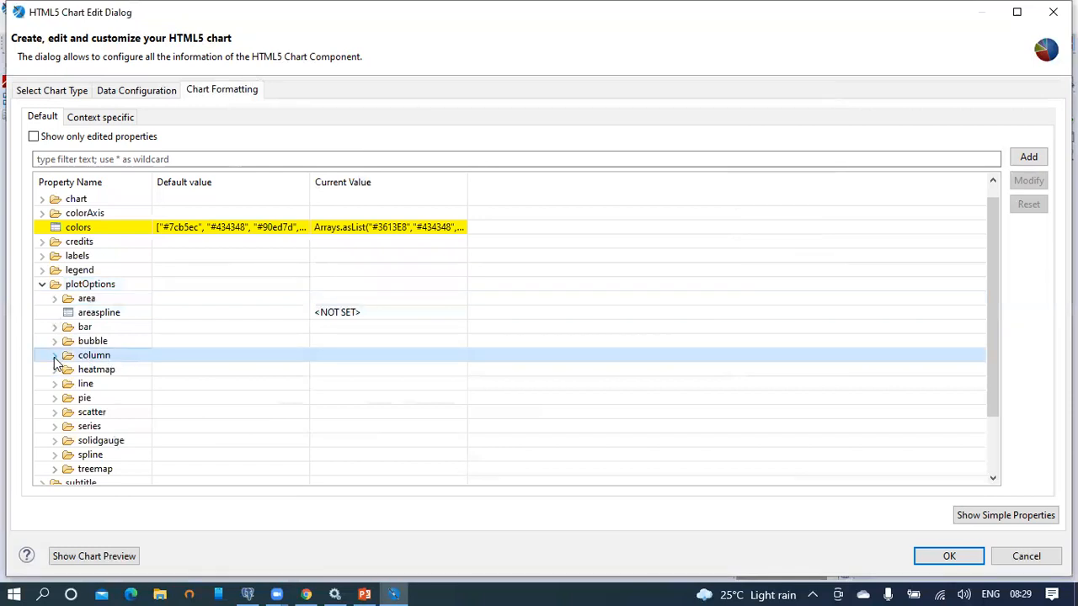
pyautogui.click(54, 355)
pyautogui.scroll(-3, 122, 294)
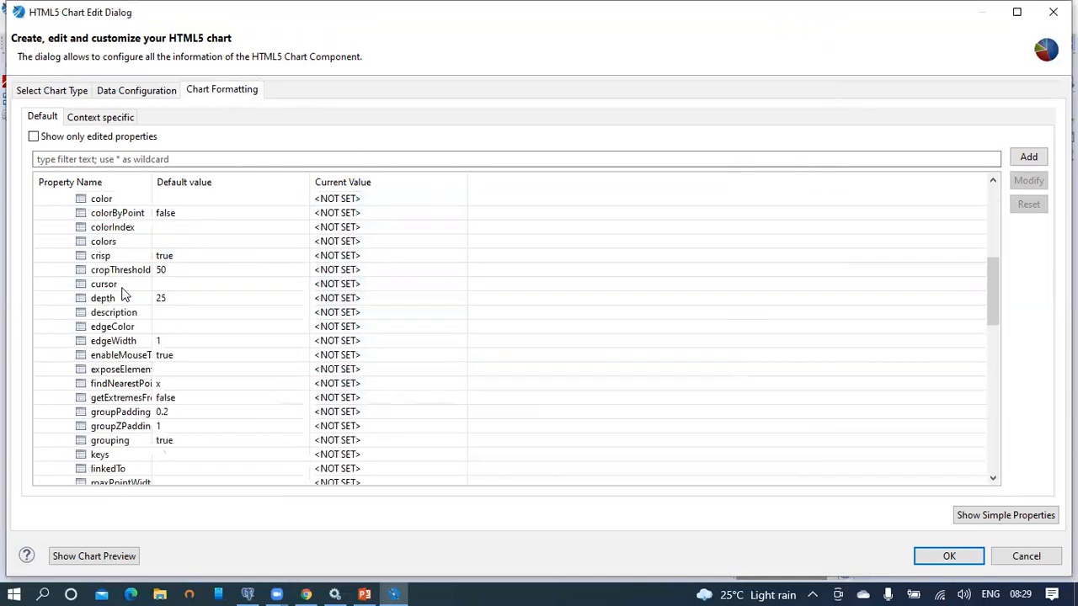
pyautogui.scroll(-12, 122, 293)
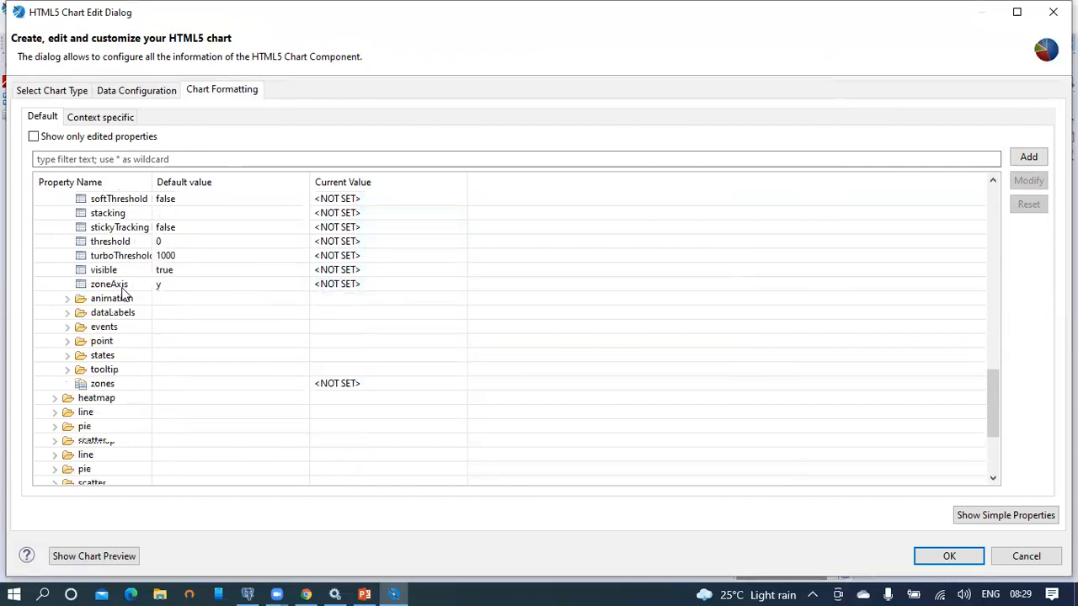
pyautogui.scroll(-1, 122, 294)
pyautogui.click(112, 271)
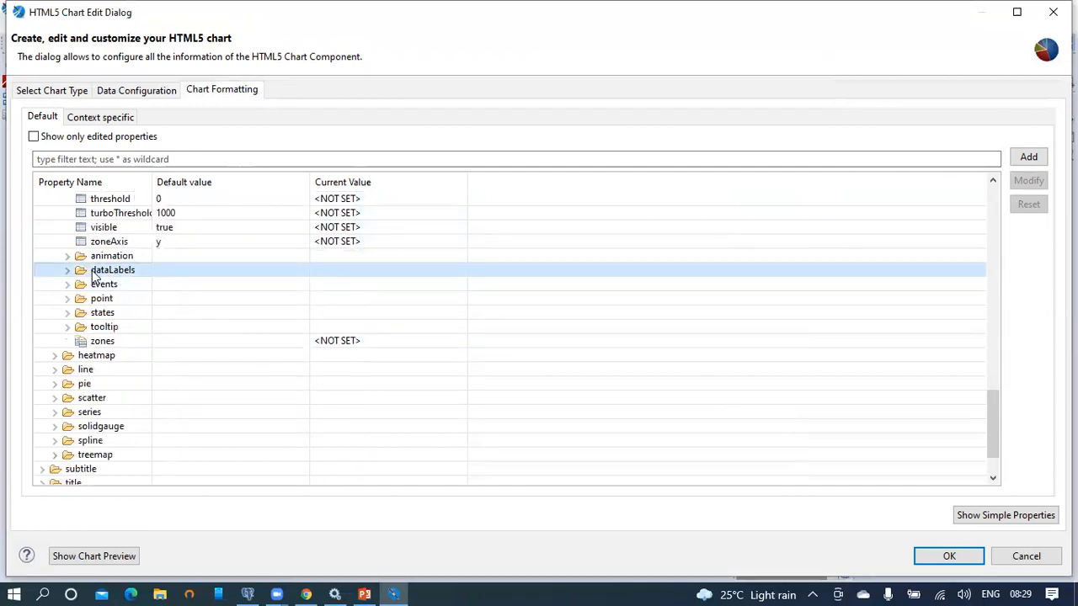
pyautogui.click(66, 270)
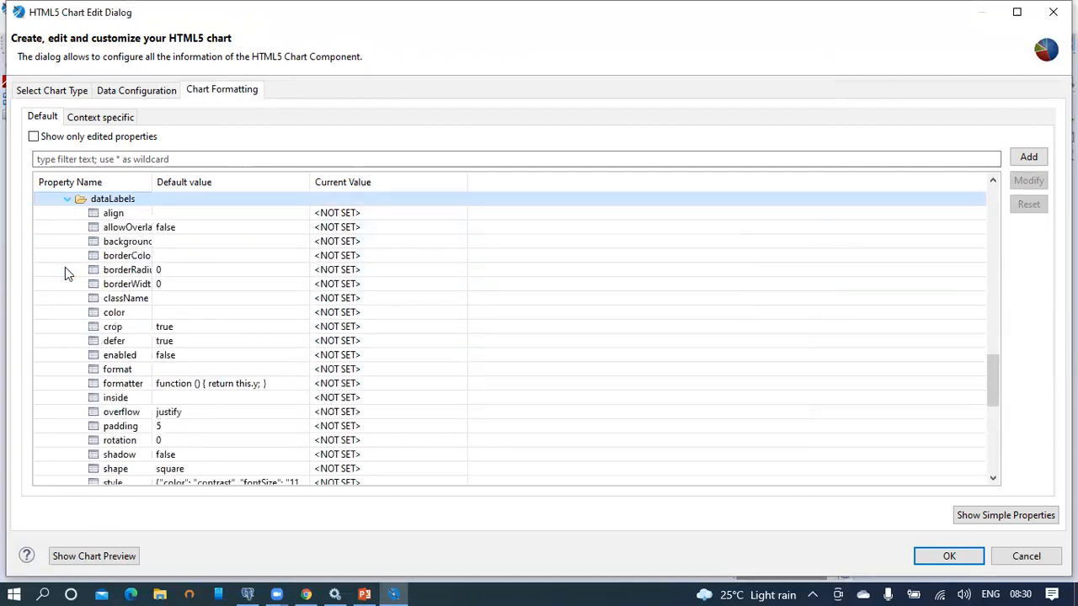
# Step: Set the column dataLabels enabled property to true
pyautogui.click(143, 314)
pyautogui.scroll(-2, 145, 324)
pyautogui.click(144, 317)
pyautogui.click(140, 329)
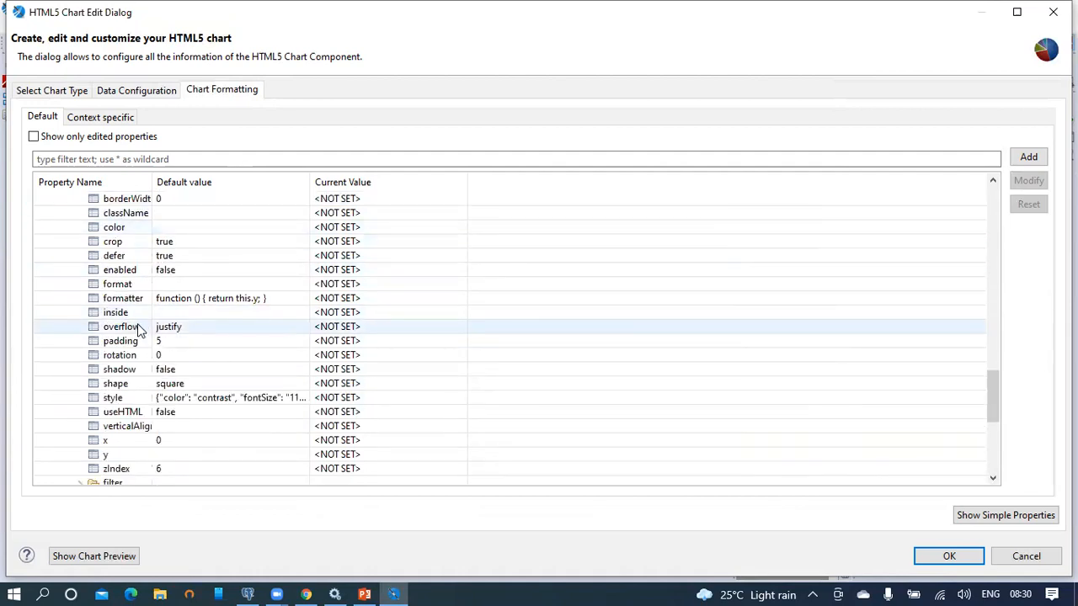
pyautogui.click(144, 272)
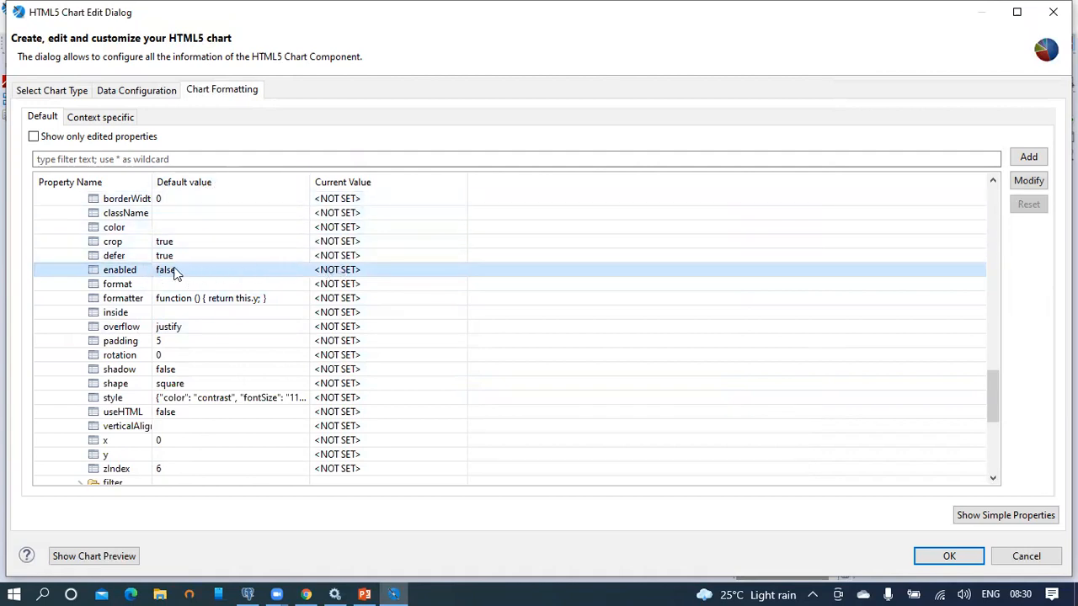
pyautogui.doubleClick(241, 267)
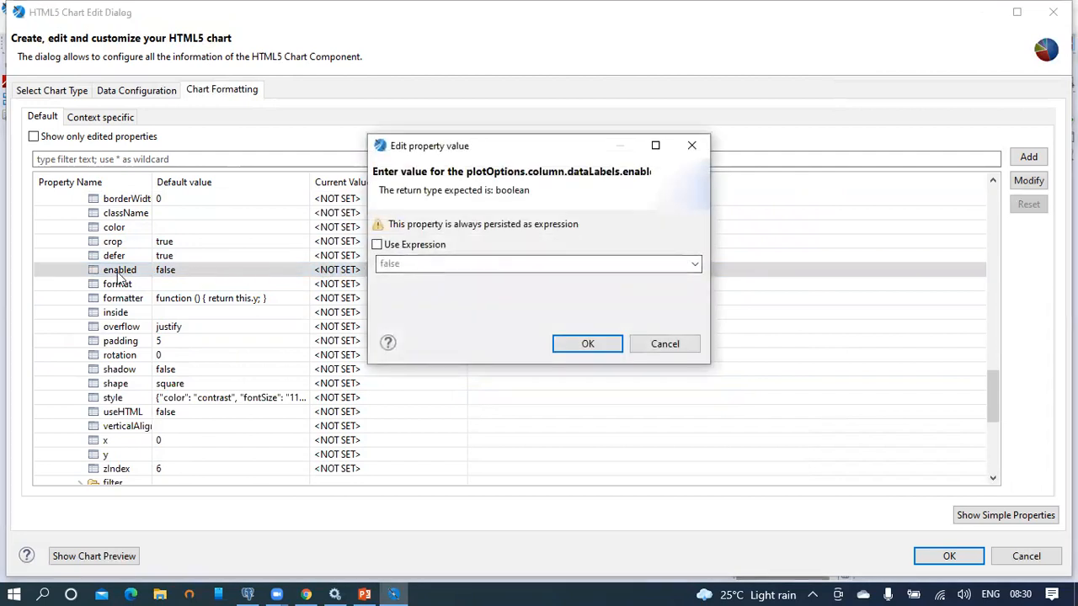
pyautogui.click(695, 264)
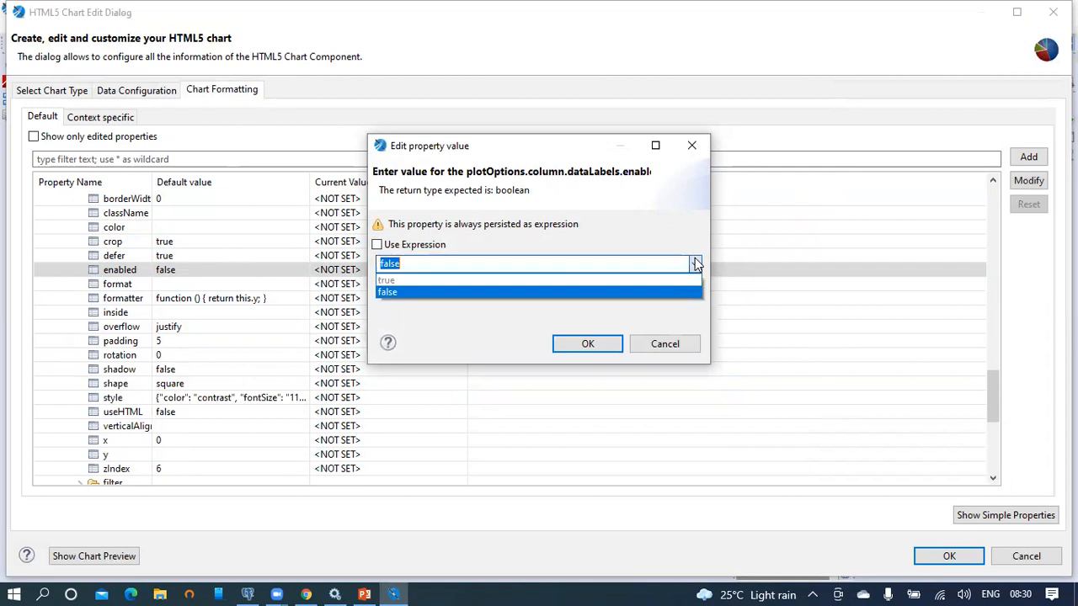
pyautogui.click(395, 283)
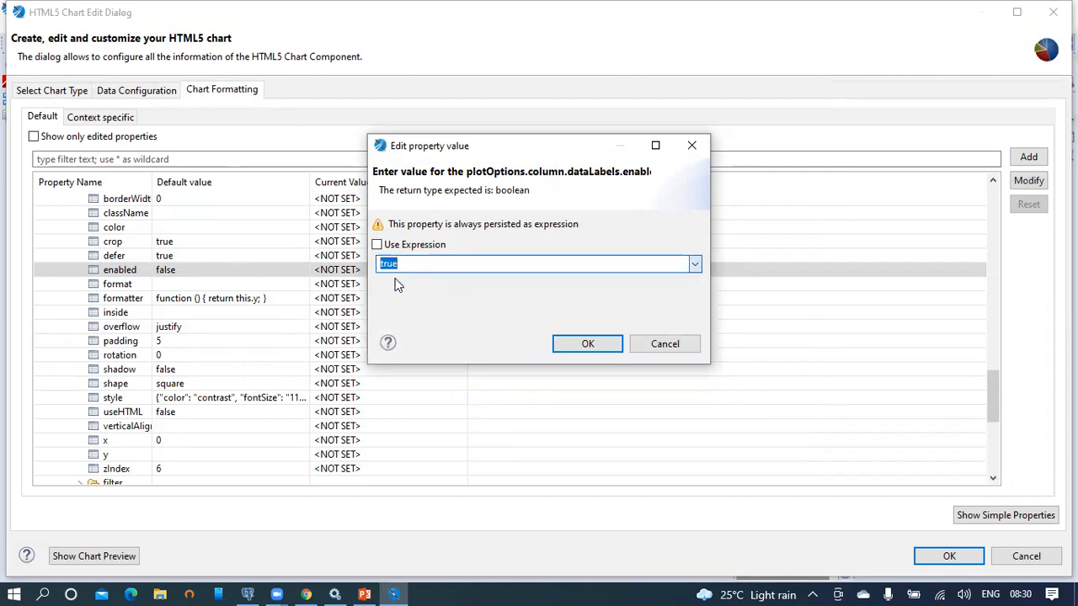
pyautogui.click(587, 342)
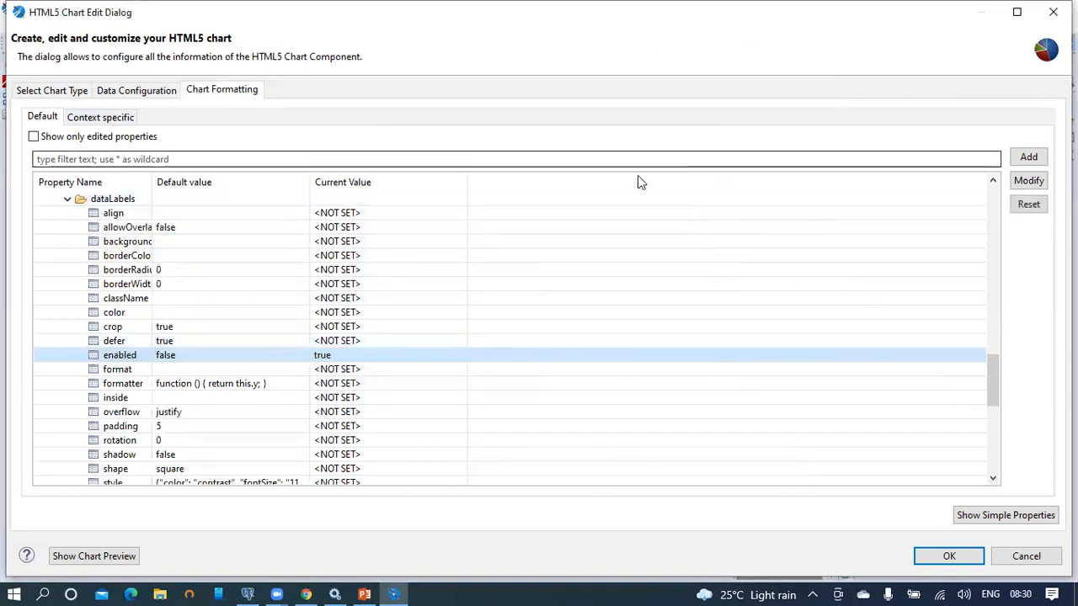
pyautogui.scroll(12, 125, 310)
# Step: Collapse plotOptions and filter to edited properties to review the title, legend and data-label changes
pyautogui.scroll(8, 124, 310)
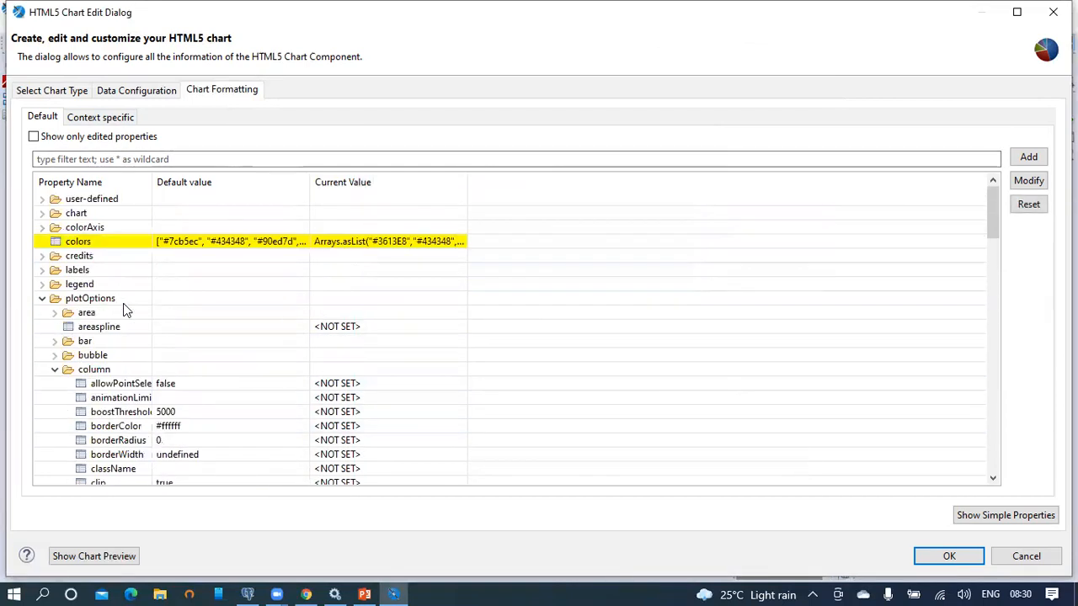
pyautogui.click(47, 299)
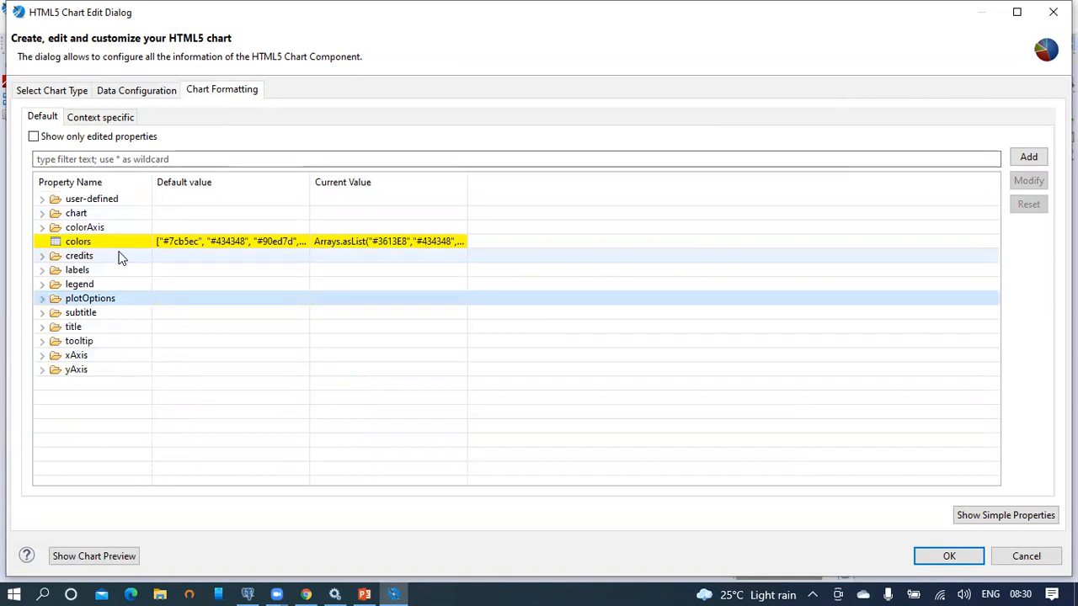
pyautogui.moveTo(119, 257)
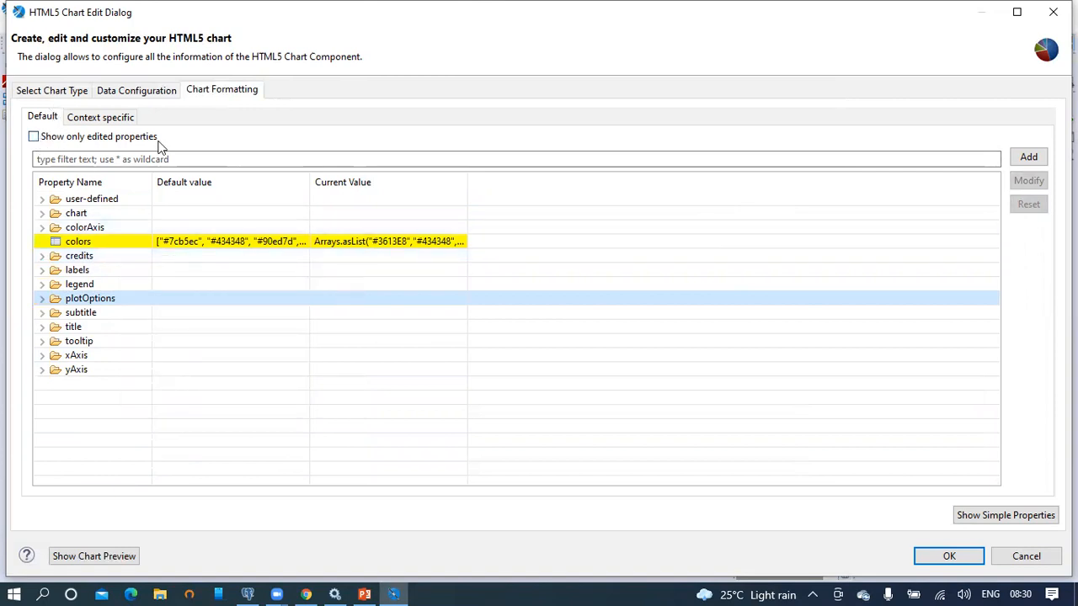
pyautogui.click(34, 137)
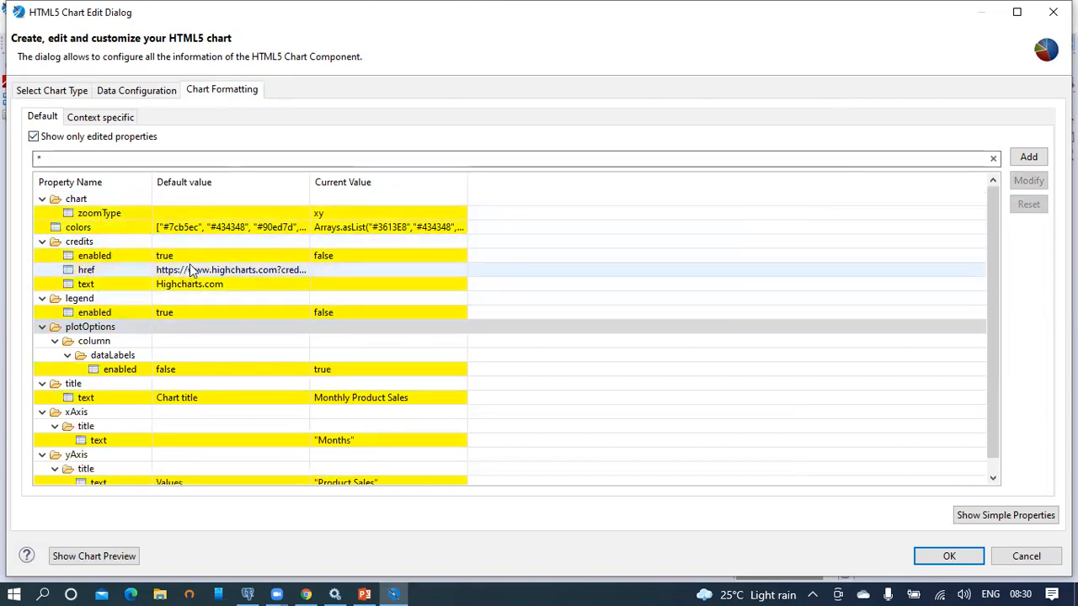
pyautogui.scroll(-1, 192, 264)
pyautogui.scroll(1, 173, 311)
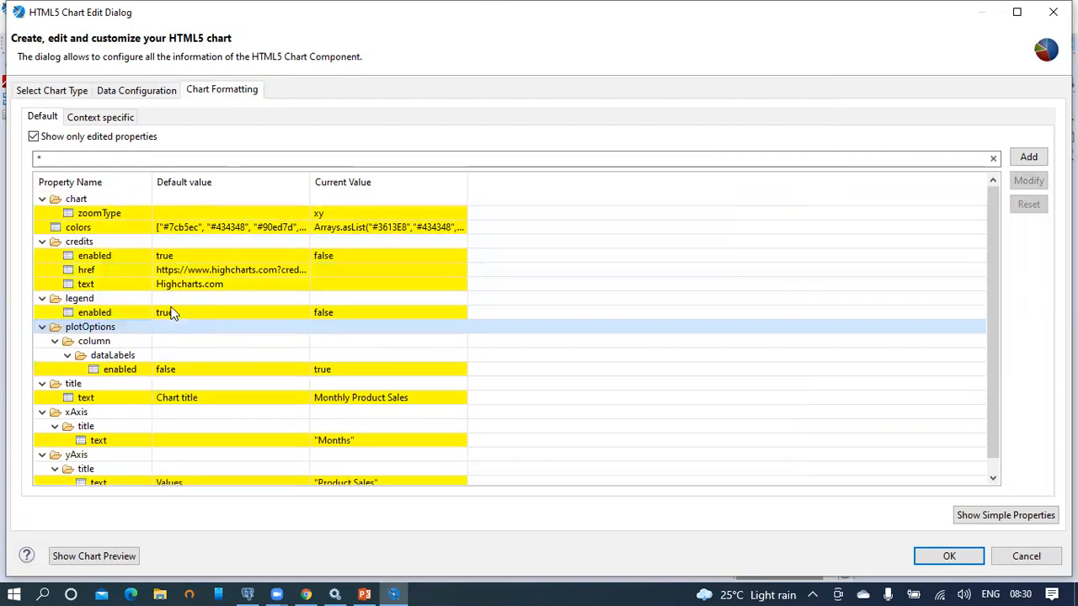
pyautogui.scroll(-1, 173, 313)
pyautogui.scroll(1, 171, 312)
pyautogui.click(125, 330)
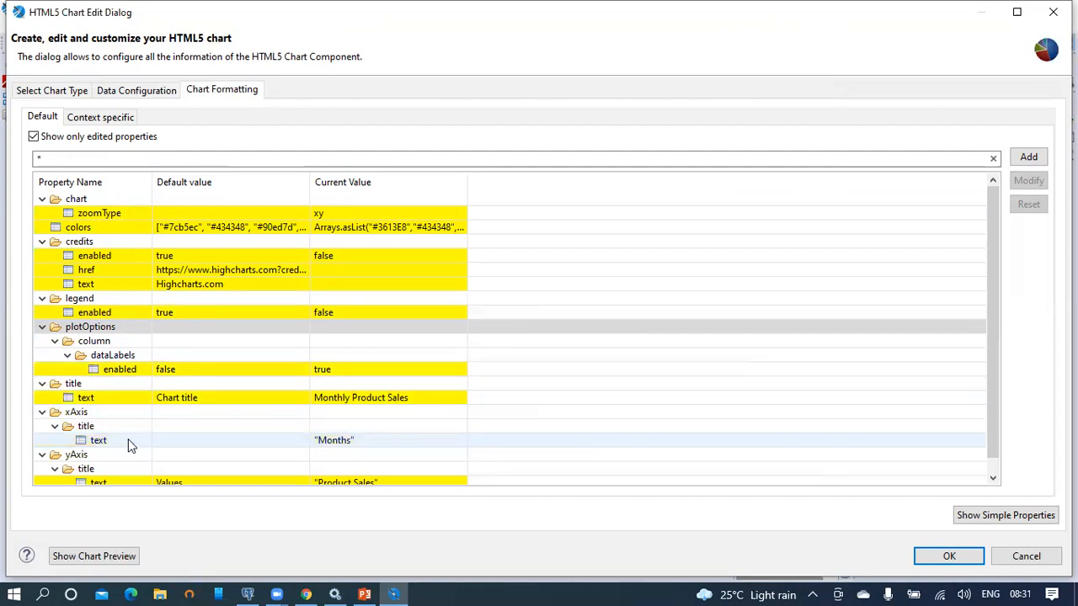
pyautogui.scroll(-1, 223, 421)
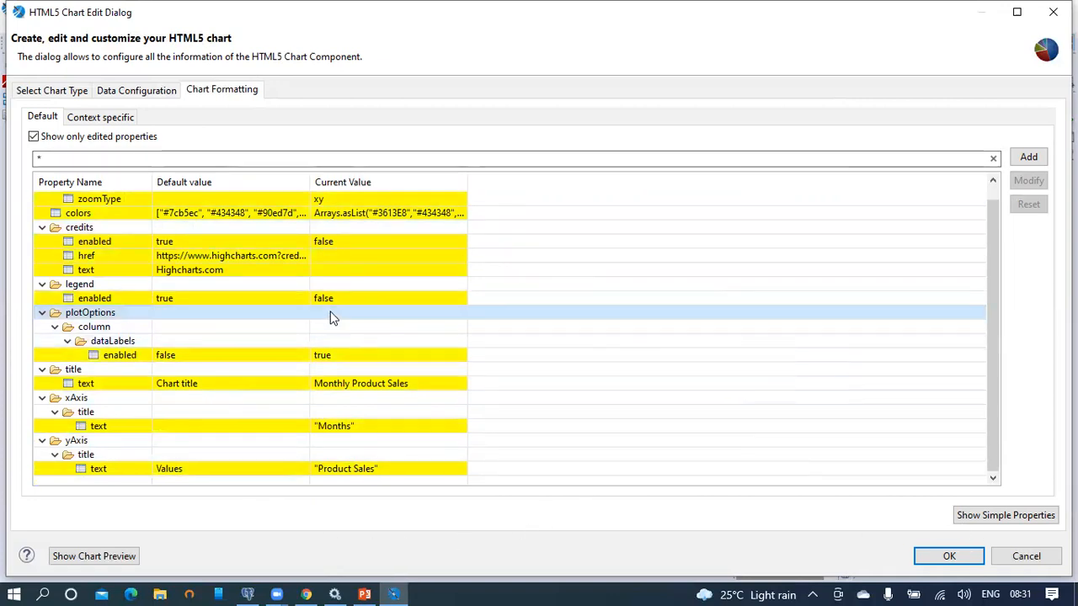
# Step: Apply the chart formatting changes and republish the report to JasperReports Server's Reports folder
pyautogui.click(966, 562)
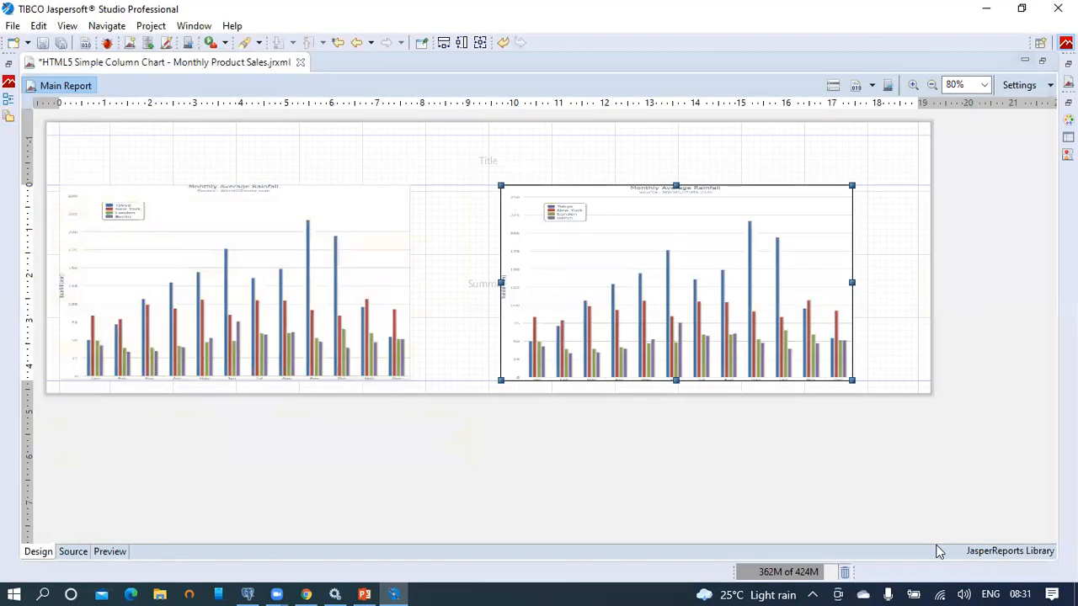
pyautogui.click(44, 44)
pyautogui.click(542, 296)
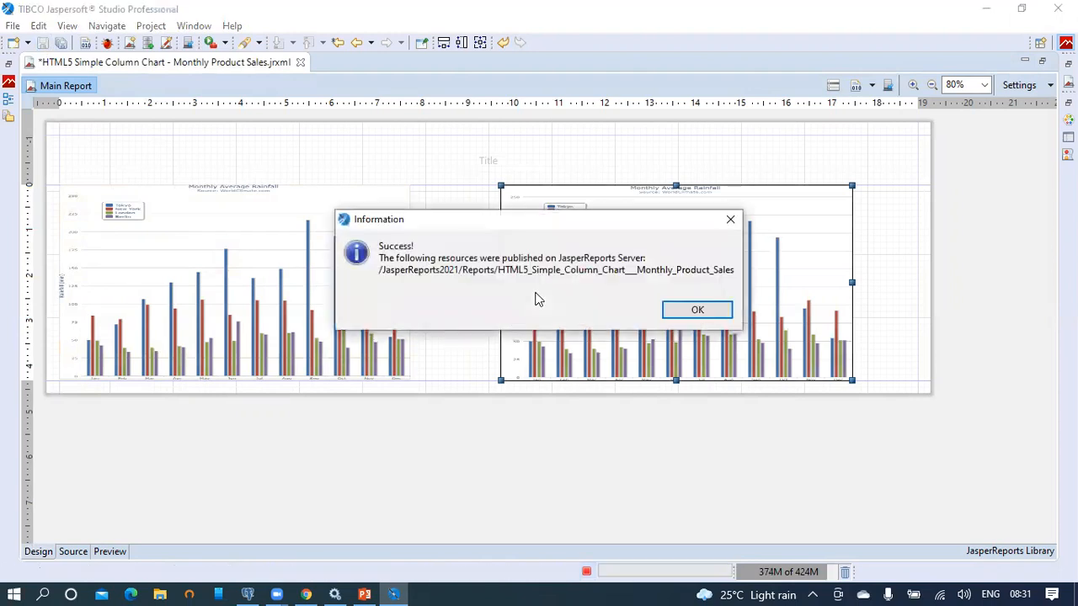
pyautogui.click(696, 309)
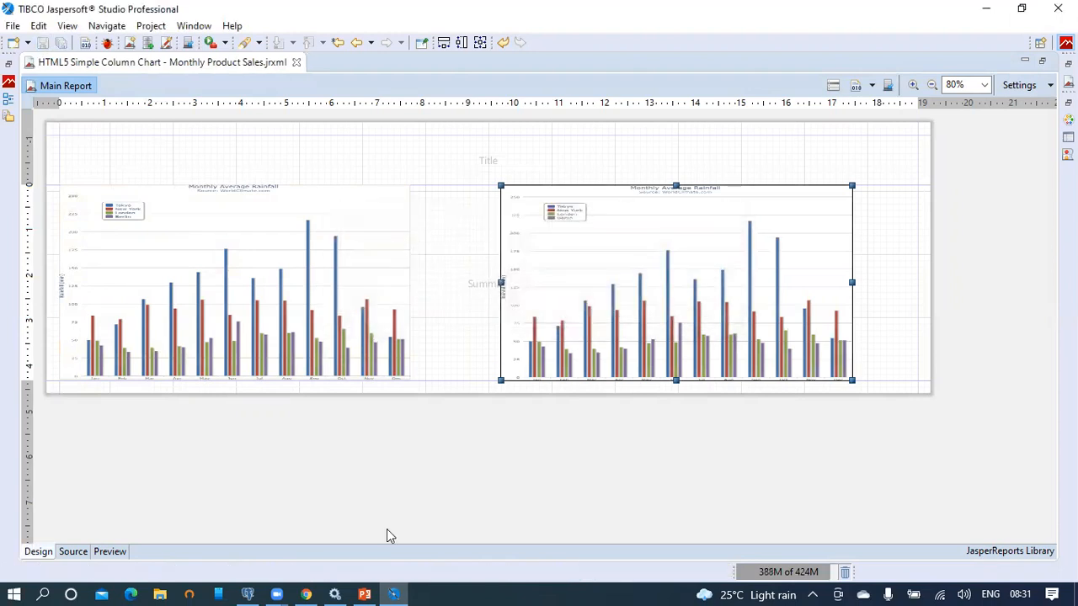
pyautogui.click(305, 595)
# Step: Reload the report page in JasperReports Server and zoom the report view to 120%
pyautogui.click(500, 42)
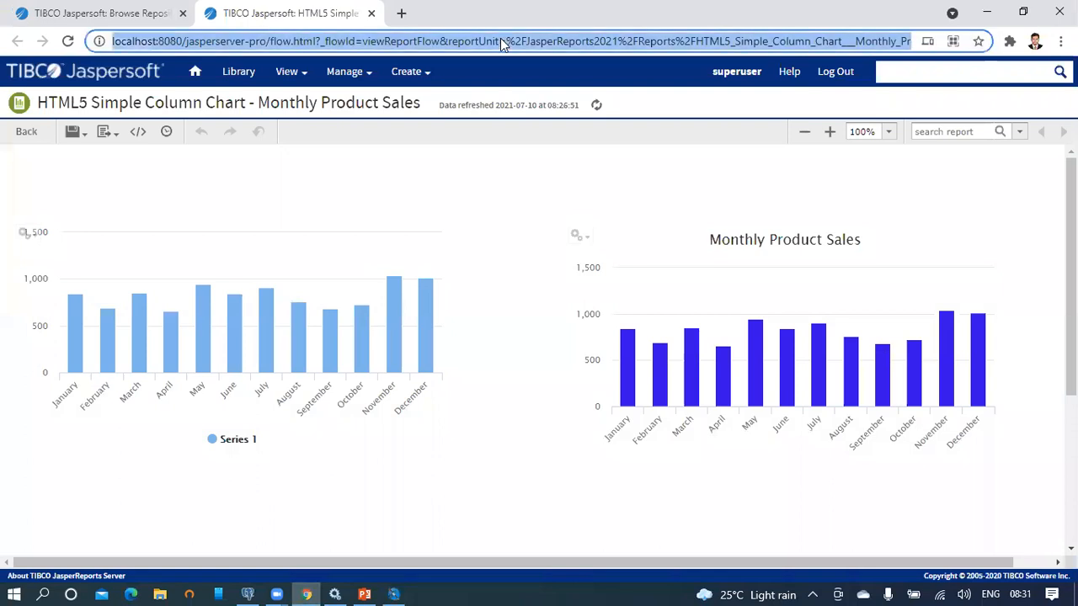
pyautogui.press('Return')
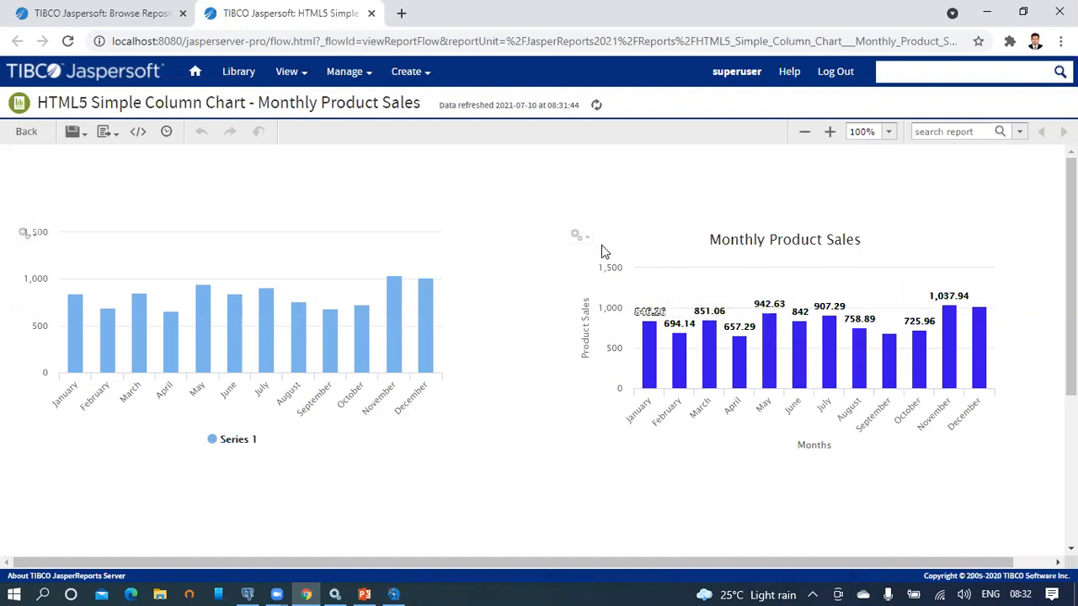
pyautogui.doubleClick(834, 135)
# Step: Drag-zoom the chart across month ranges down to January–June, then reset the zoom
pyautogui.moveTo(734, 566); pyautogui.dragTo(938, 566)
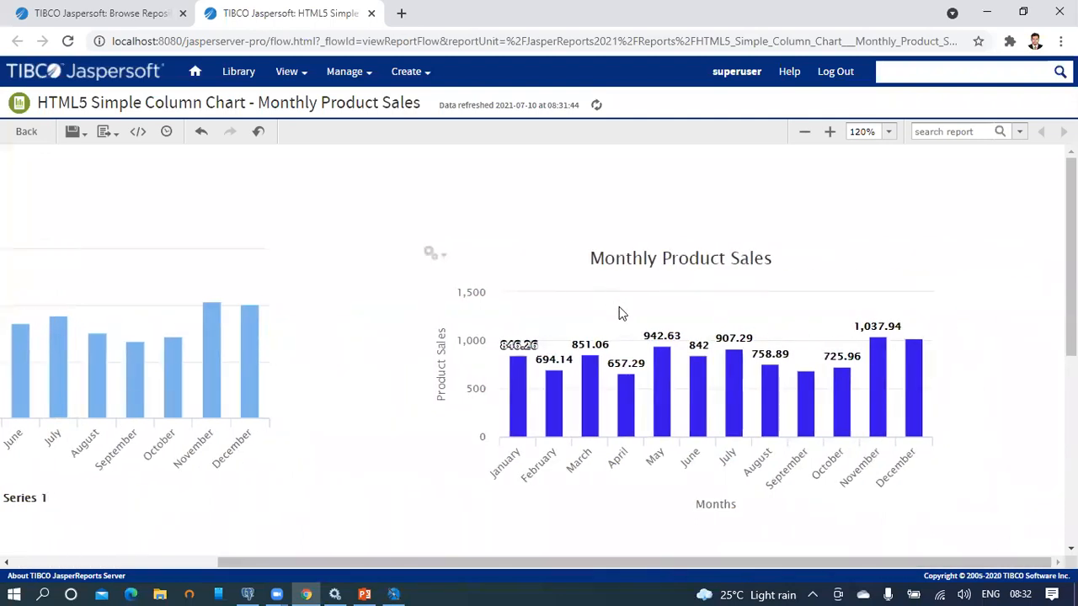
pyautogui.moveTo(636, 328); pyautogui.dragTo(808, 362)
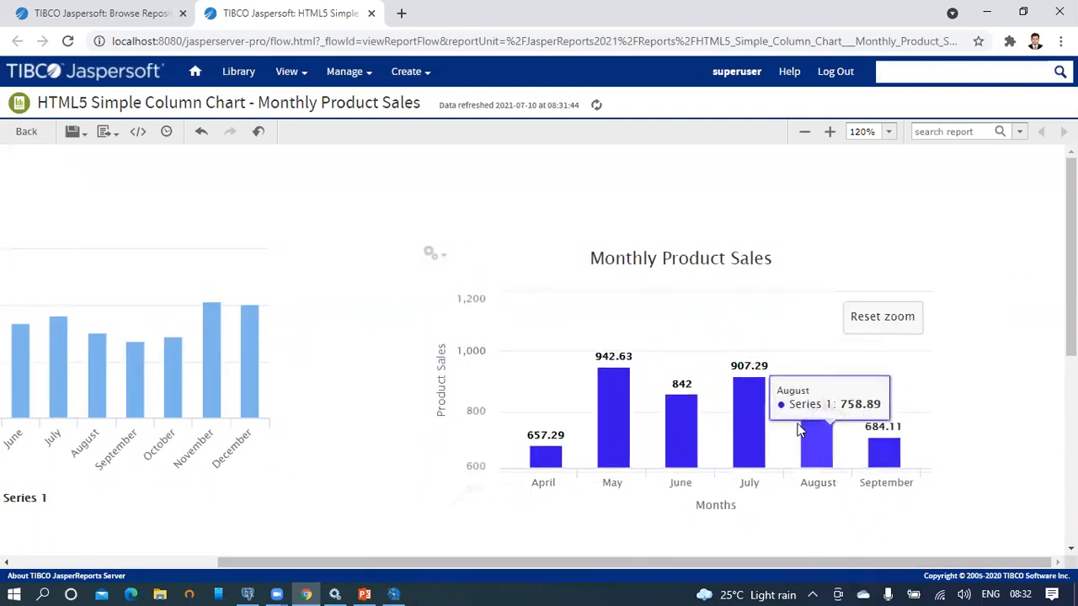
pyautogui.moveTo(561, 320); pyautogui.dragTo(740, 454)
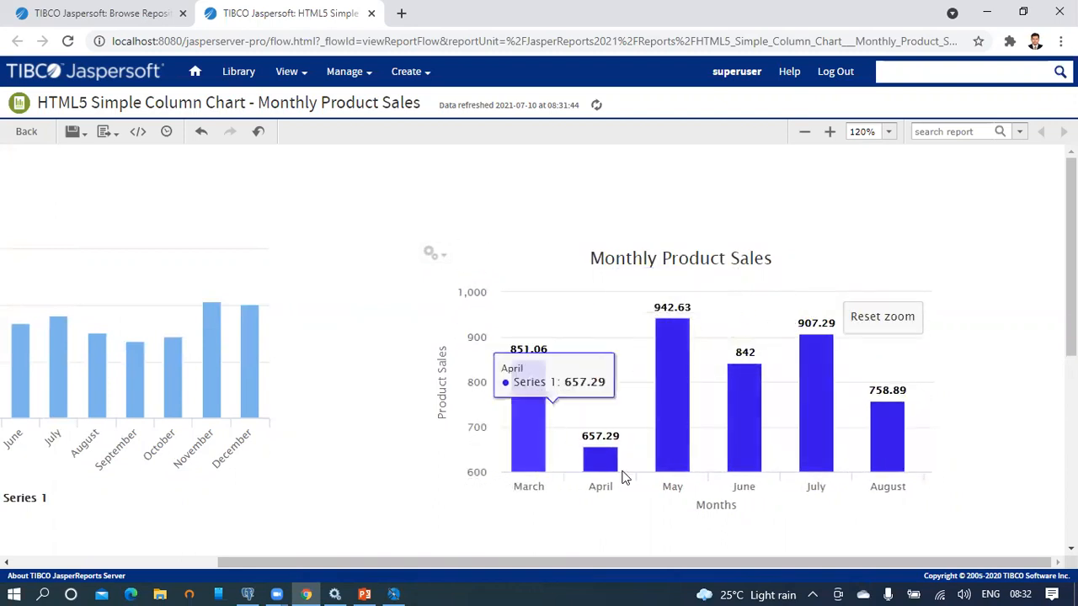
pyautogui.moveTo(639, 462); pyautogui.dragTo(484, 323)
pyautogui.moveTo(727, 422); pyautogui.dragTo(503, 325)
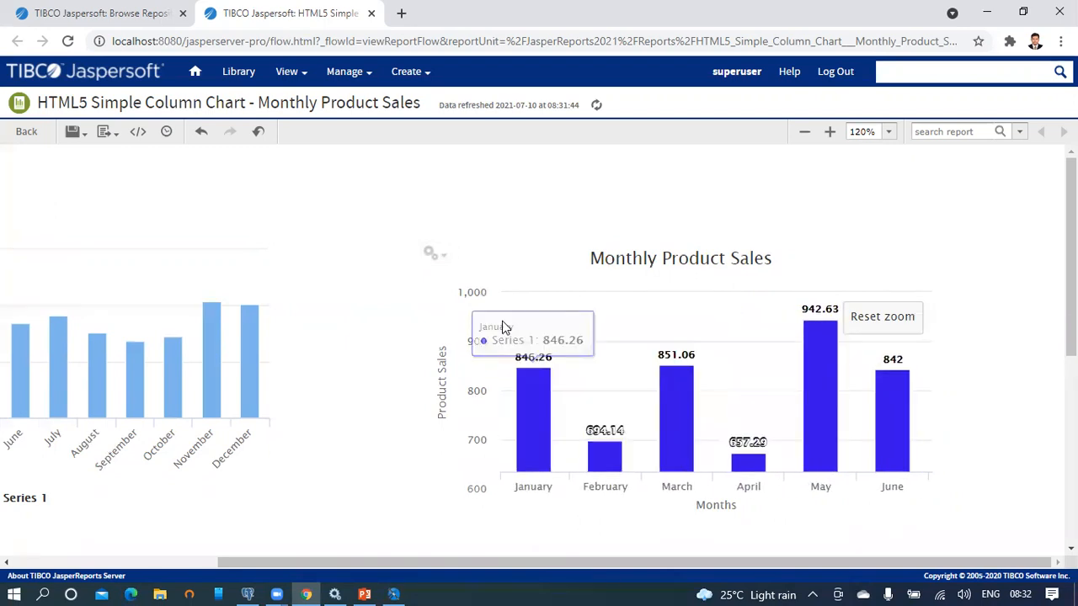
pyautogui.click(890, 324)
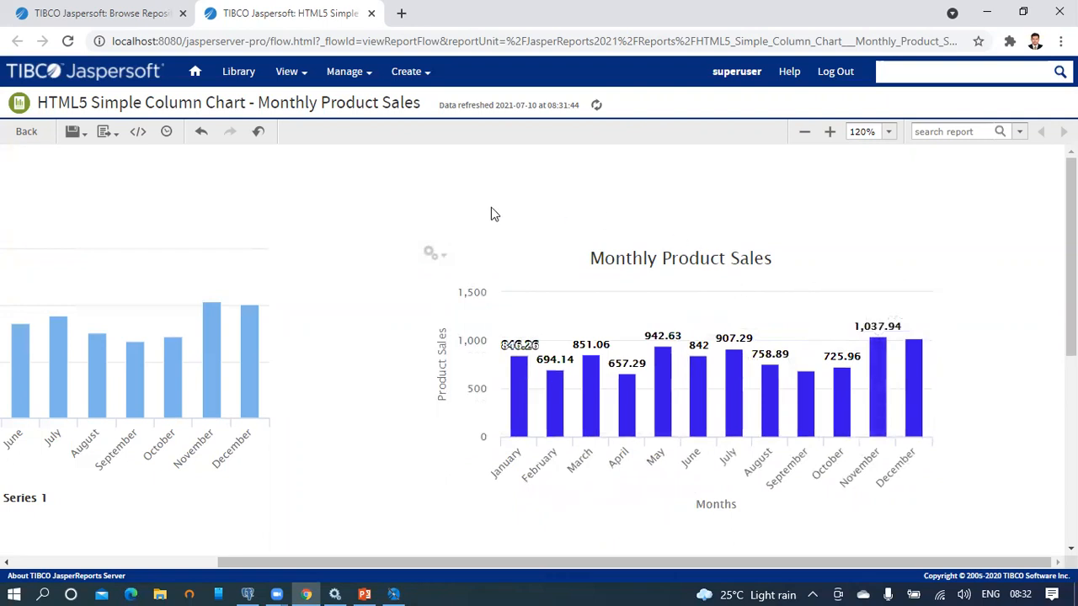
# Step: Scroll the report fully left and zoom the left chart into July through December
pyautogui.moveTo(427, 569); pyautogui.dragTo(192, 564)
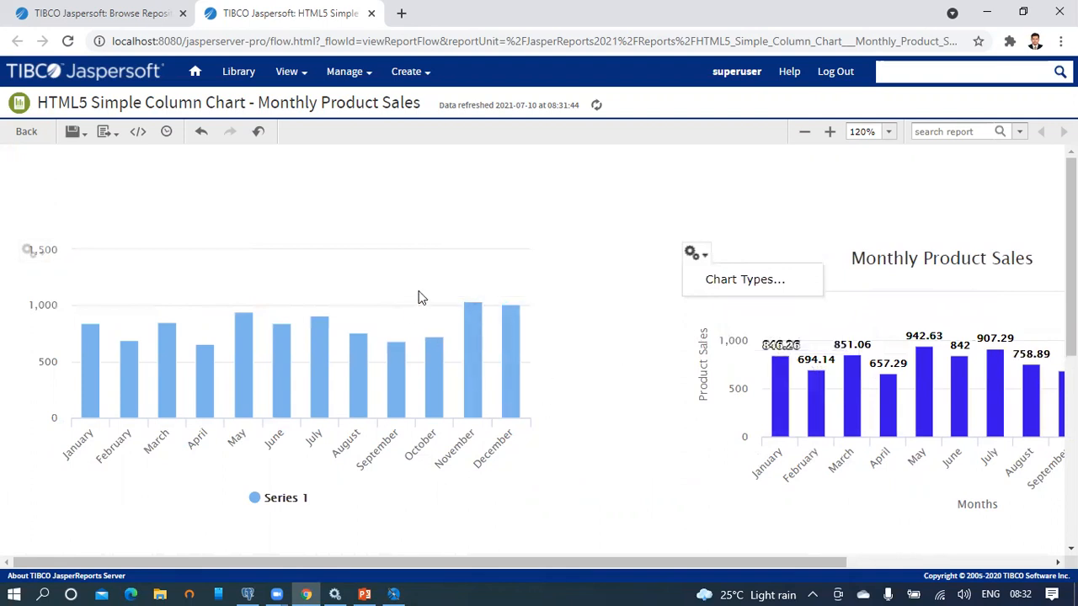
pyautogui.moveTo(505, 421); pyautogui.dragTo(325, 497)
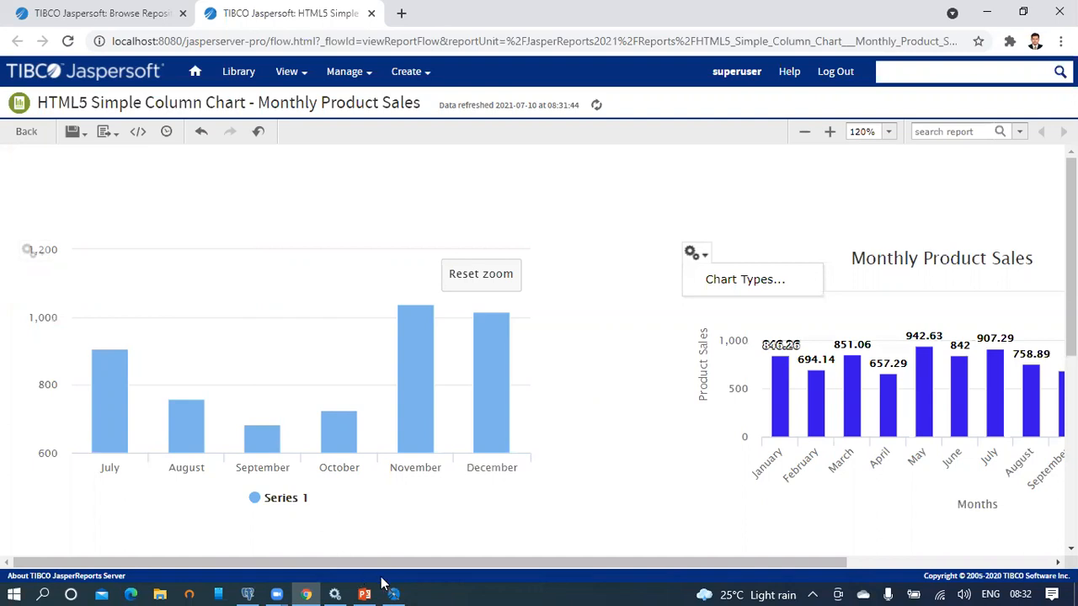
pyautogui.moveTo(250, 589)
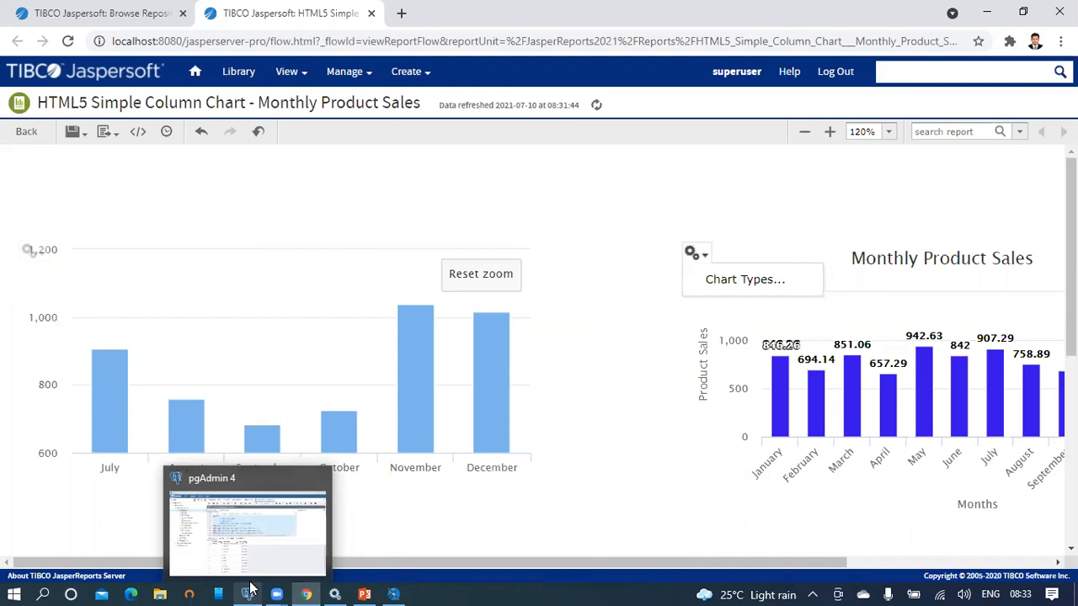
# Step: Enlarge pgAdmin's query editor and run the series chart query on lines 14–25
pyautogui.click(256, 537)
pyautogui.click(505, 203)
pyautogui.scroll(-5, 505, 204)
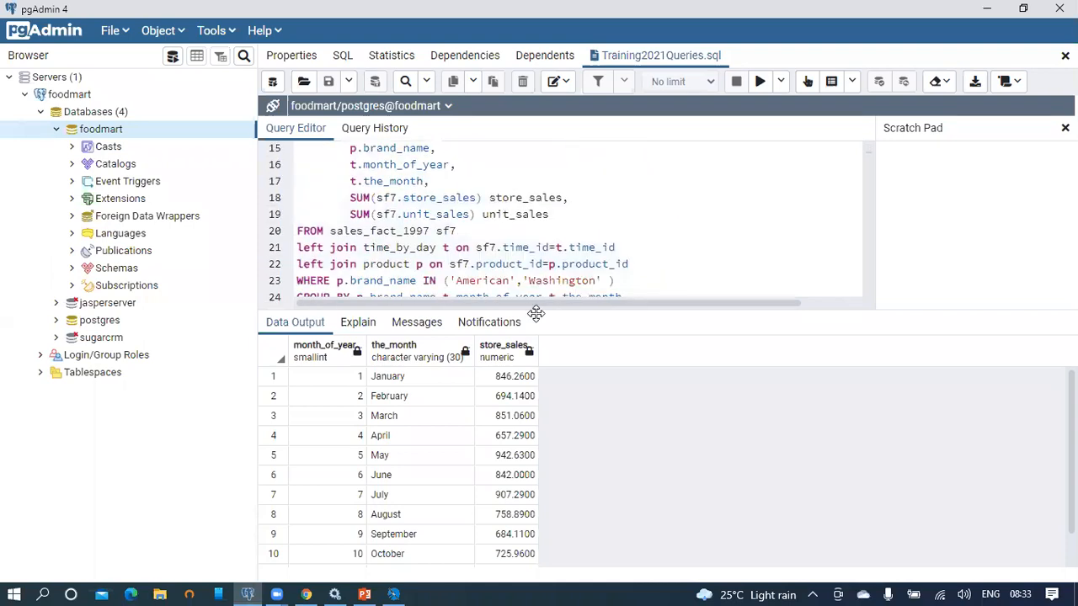
pyautogui.moveTo(536, 311); pyautogui.dragTo(534, 429)
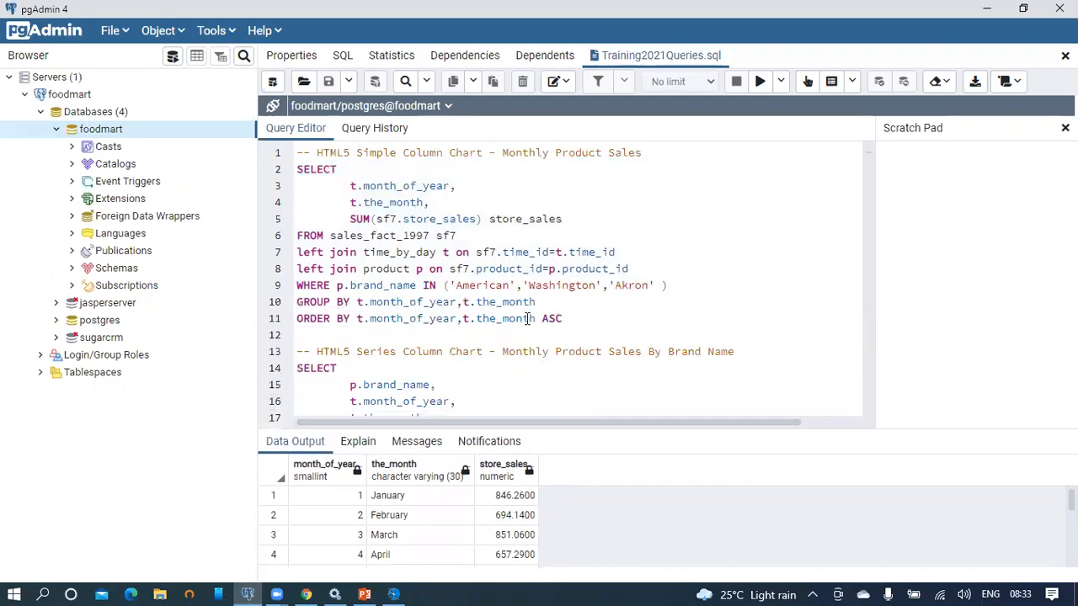
pyautogui.scroll(3, 525, 270)
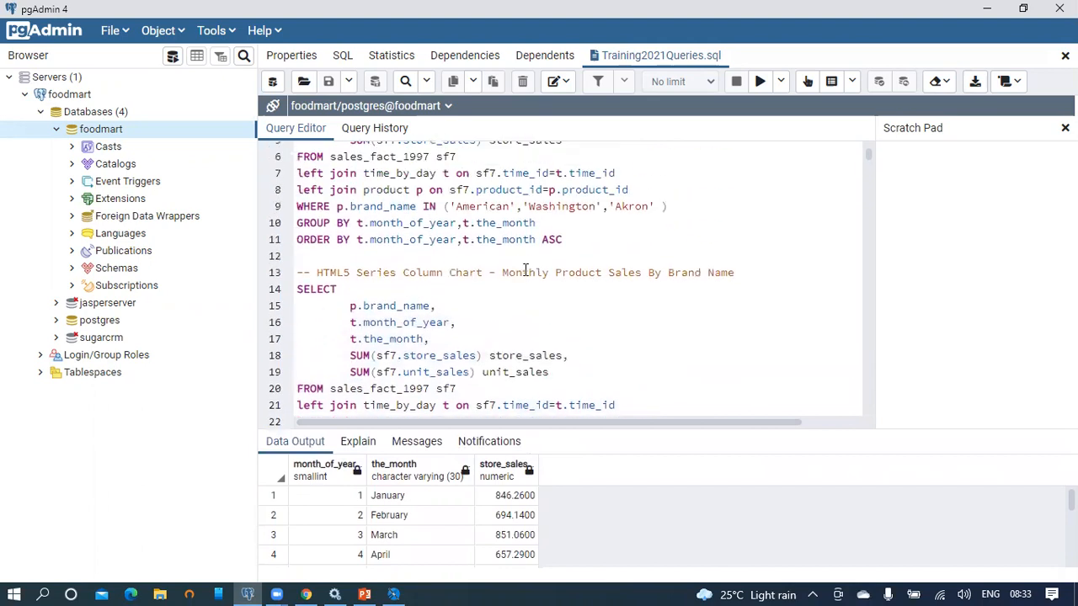
pyautogui.scroll(-2, 525, 269)
pyautogui.moveTo(658, 392); pyautogui.dragTo(283, 211)
pyautogui.click(759, 84)
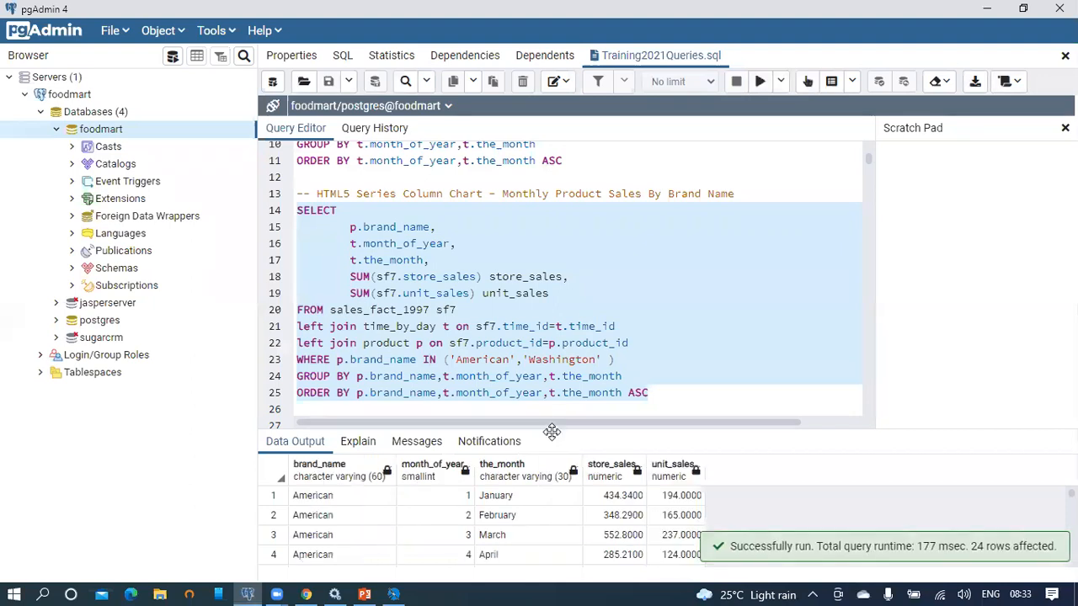
# Step: Comment out the unit sales sum, fix the line 18 error, and rerun the query
pyautogui.click(348, 293)
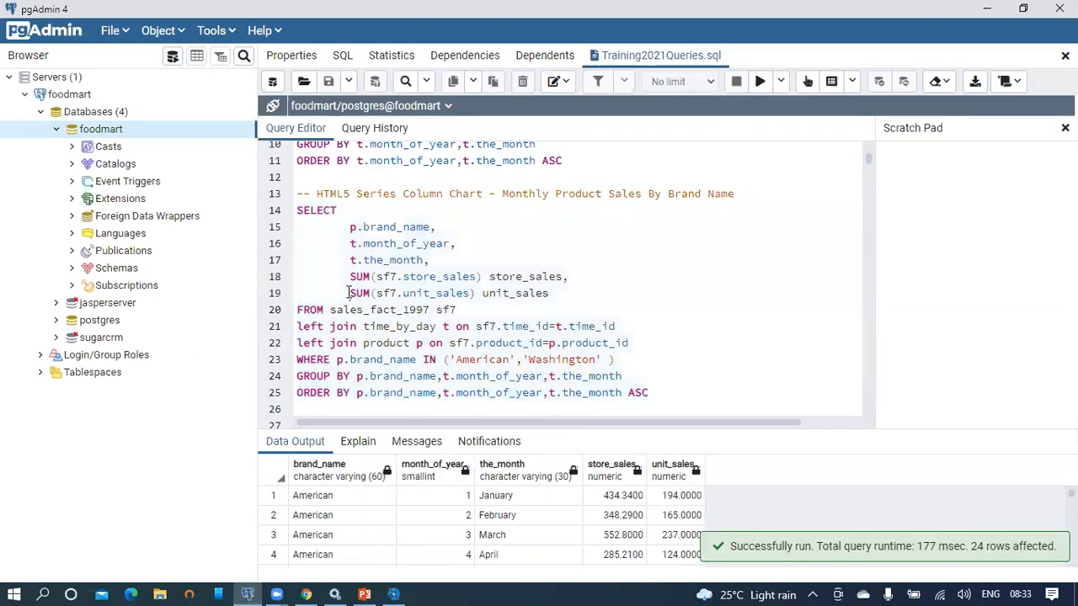
pyautogui.write('--')
pyautogui.moveTo(683, 399); pyautogui.dragTo(284, 196)
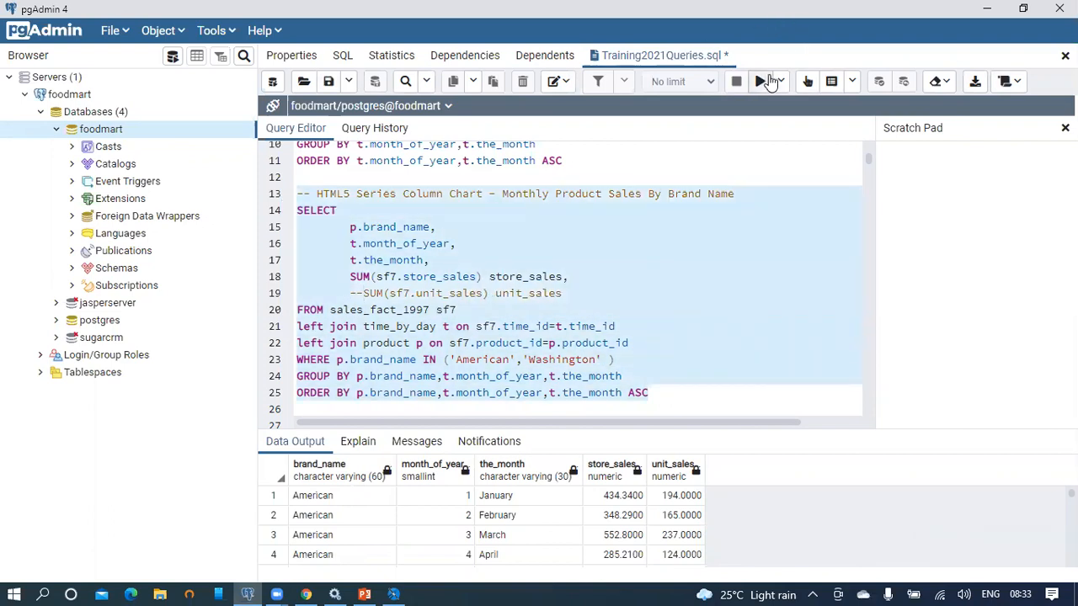
pyautogui.click(766, 80)
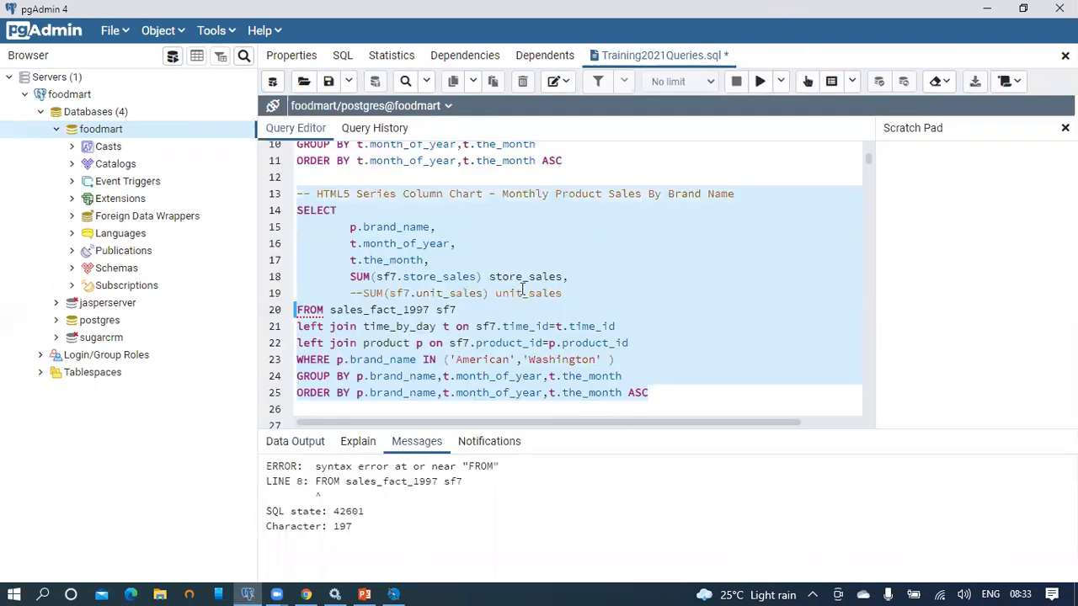
pyautogui.click(589, 277)
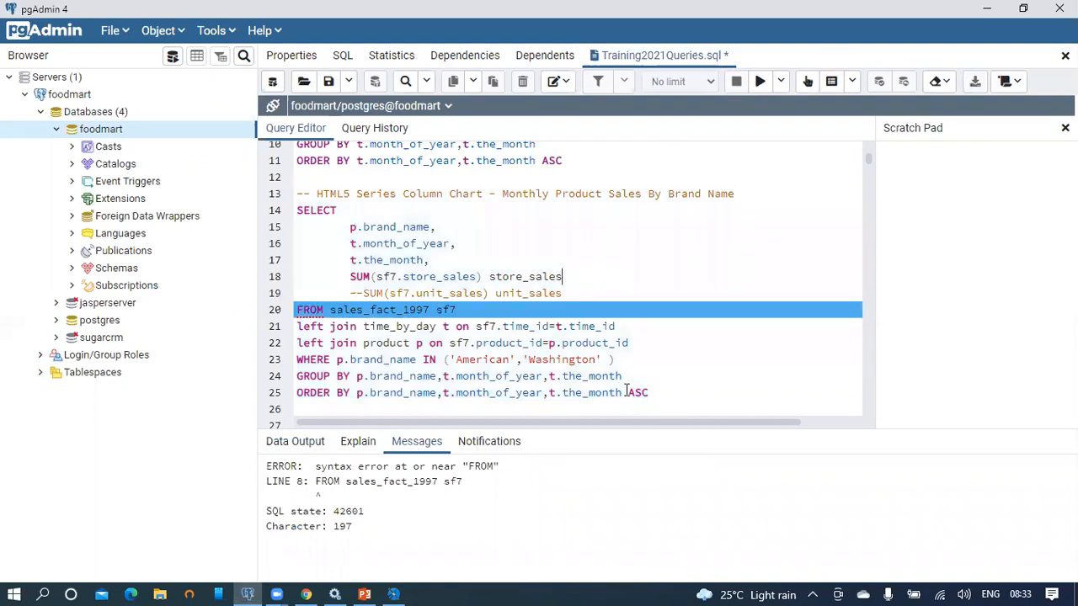
pyautogui.keyDown('shift'); pyautogui.click(296, 211); pyautogui.keyUp('shift')
pyautogui.click(757, 81)
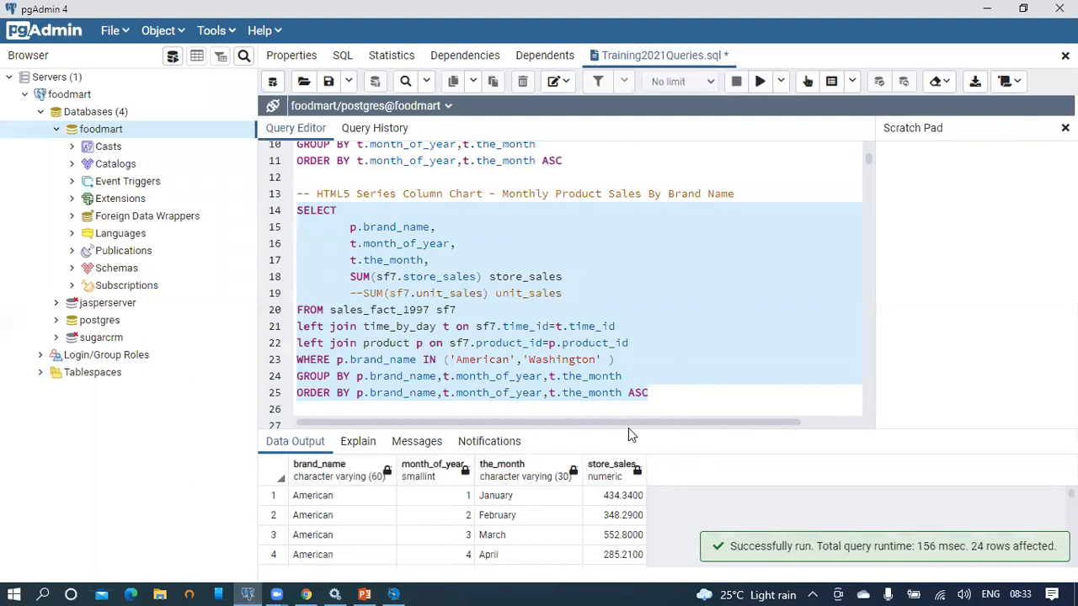
# Step: Enlarge the results grid and review American rows 1–12, Washington rows 13–24, the_month and store_sales
pyautogui.moveTo(632, 429); pyautogui.dragTo(671, 159)
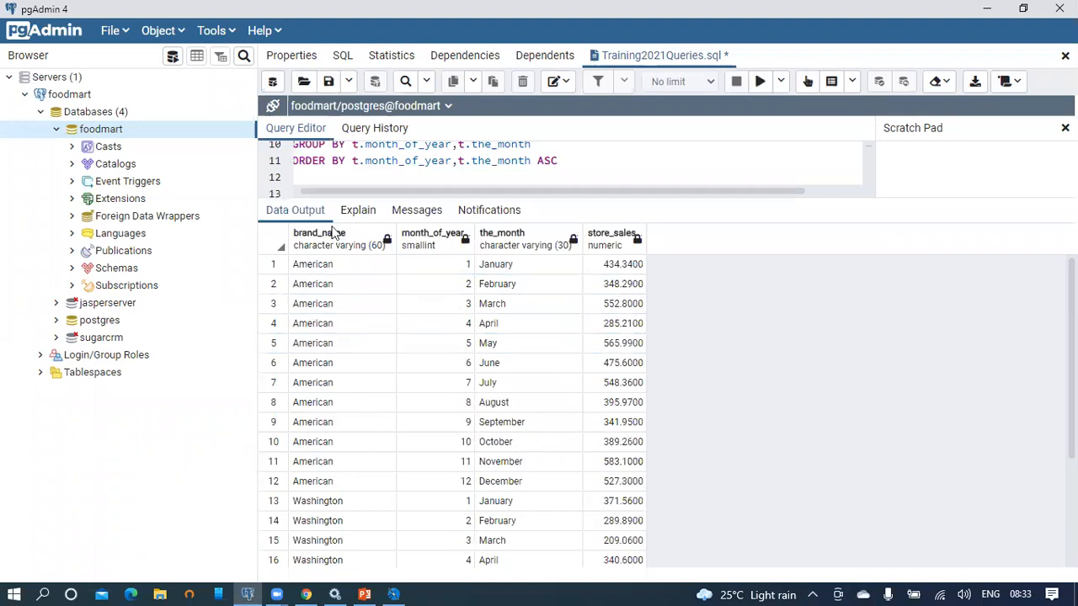
pyautogui.click(364, 268)
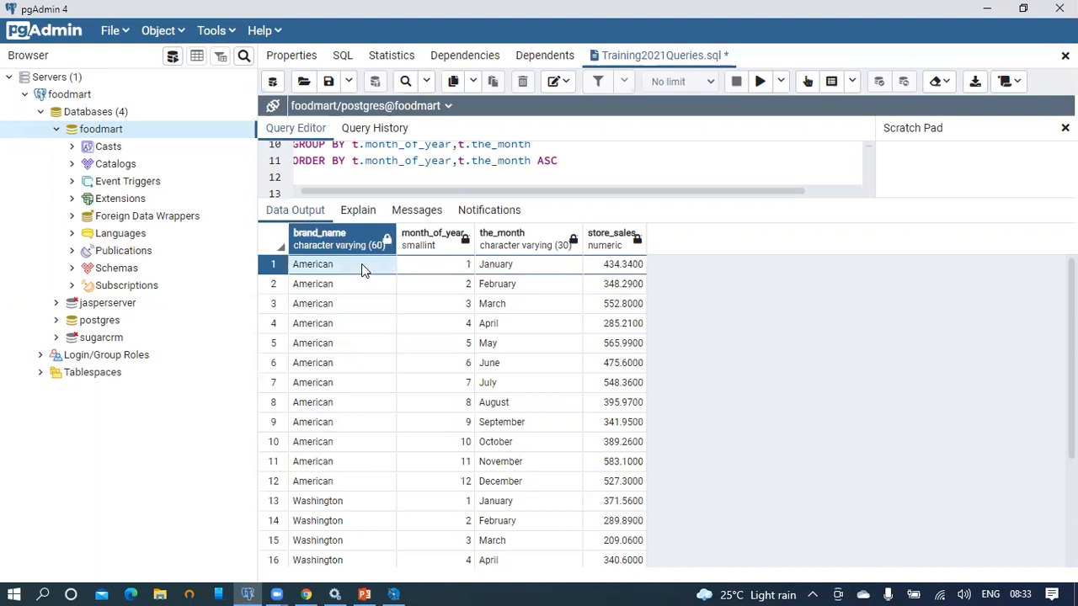
pyautogui.click(343, 485)
pyautogui.scroll(-3, 376, 361)
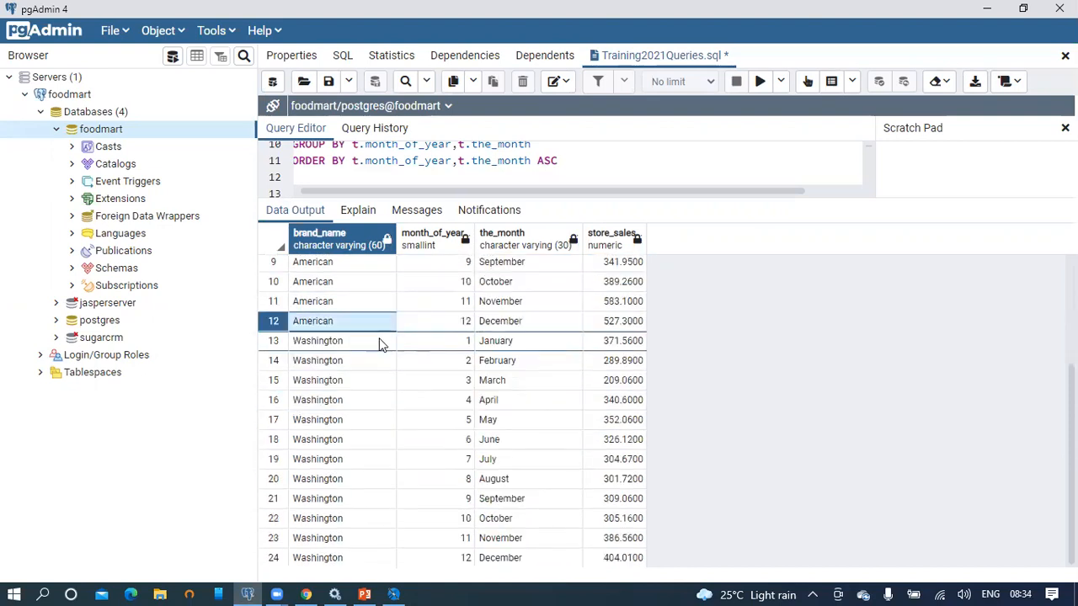
pyautogui.click(319, 343)
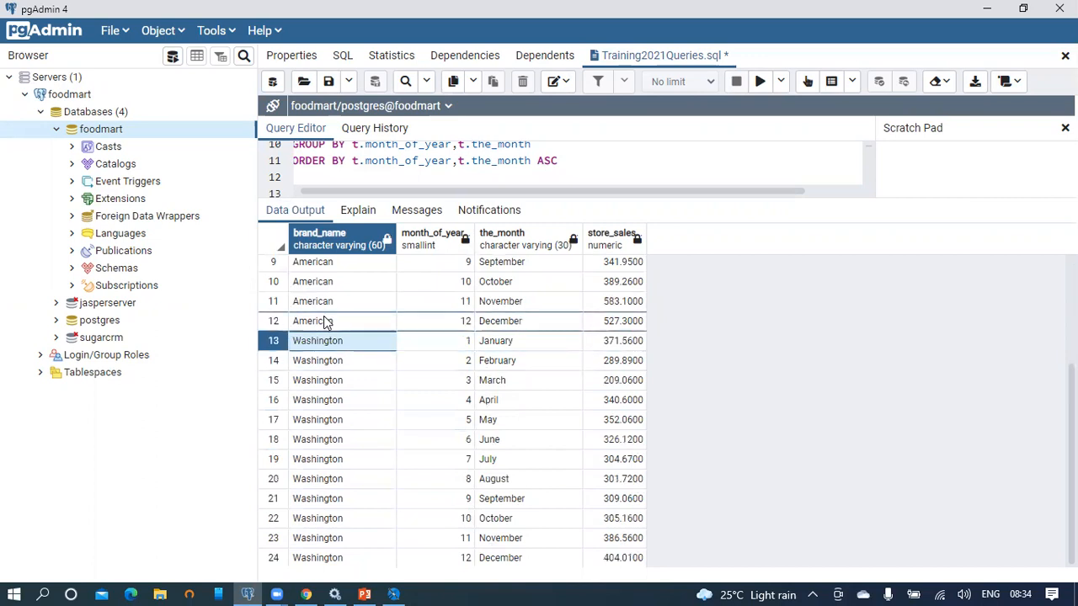
pyautogui.scroll(3, 345, 320)
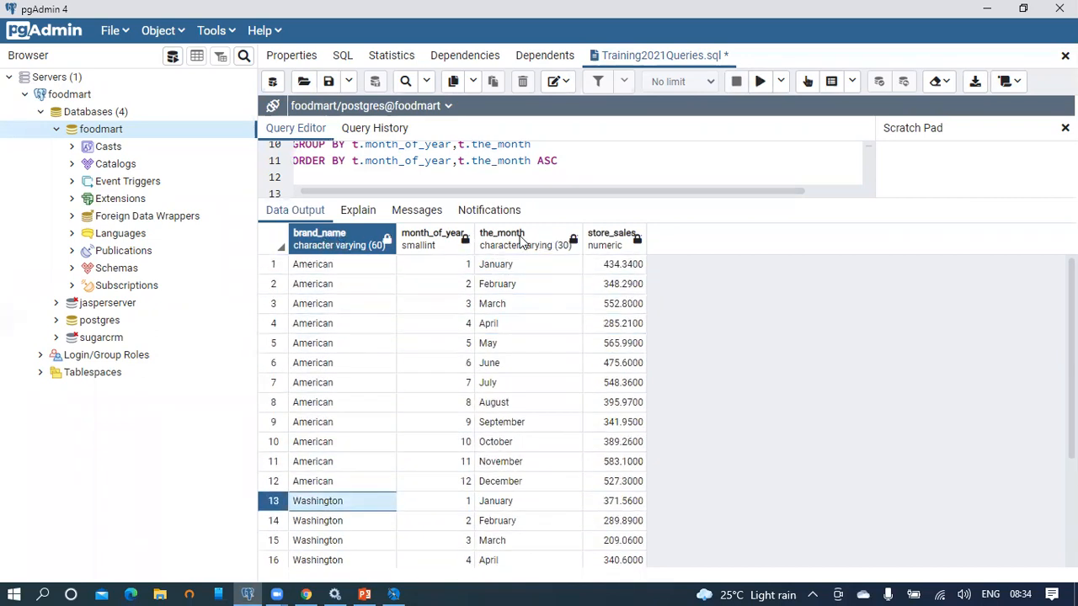
pyautogui.click(519, 238)
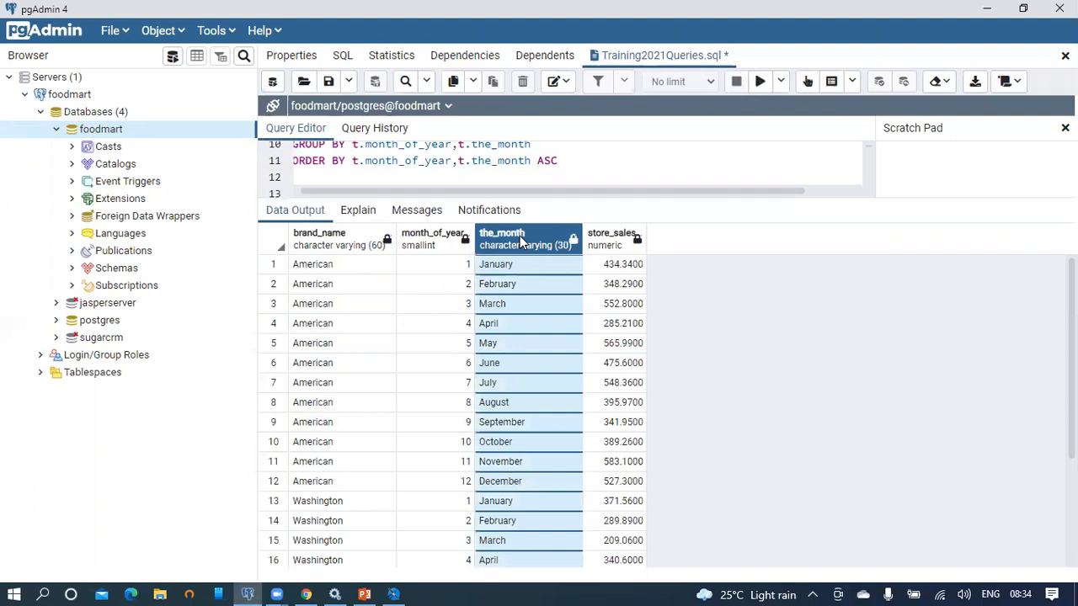
pyautogui.keyDown('shift'); pyautogui.click(602, 240); pyautogui.keyUp('shift')
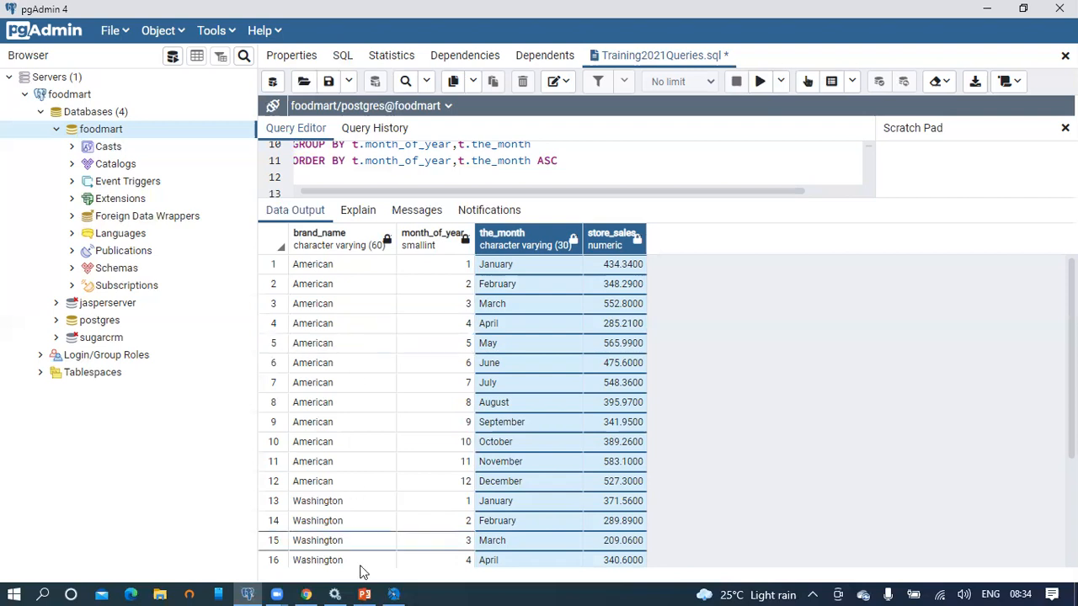
# Step: Start saving the Jaspersoft Studio report under a new file name
pyautogui.click(393, 594)
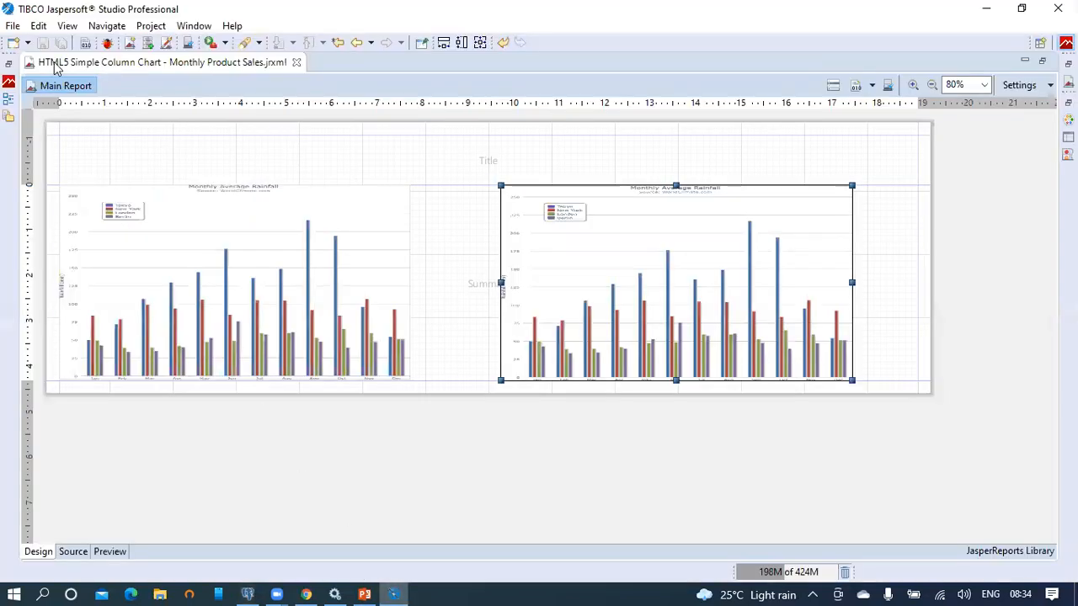
pyautogui.click(14, 27)
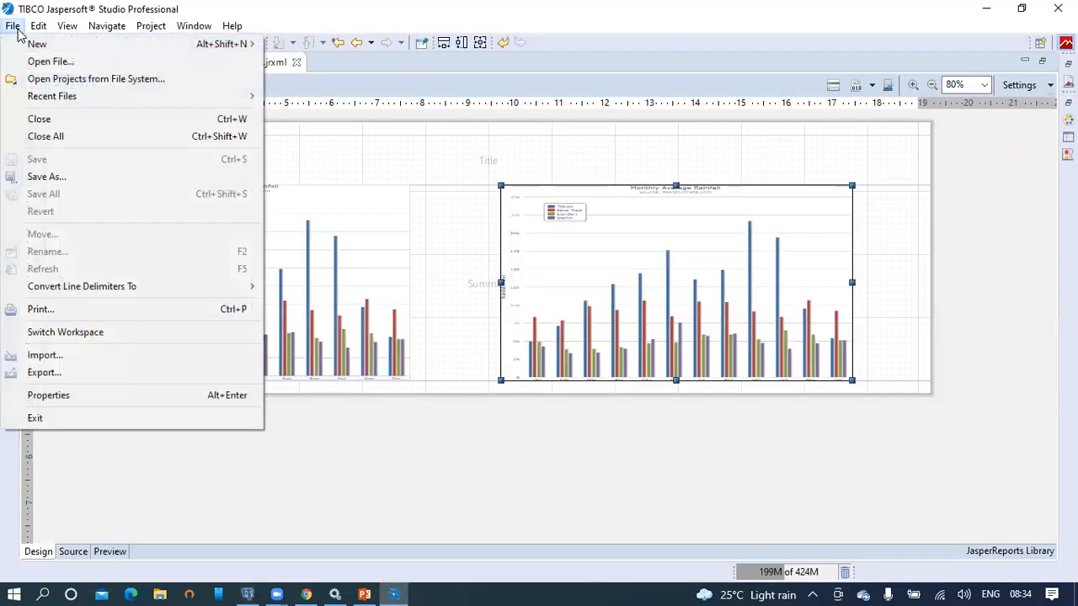
pyautogui.click(47, 177)
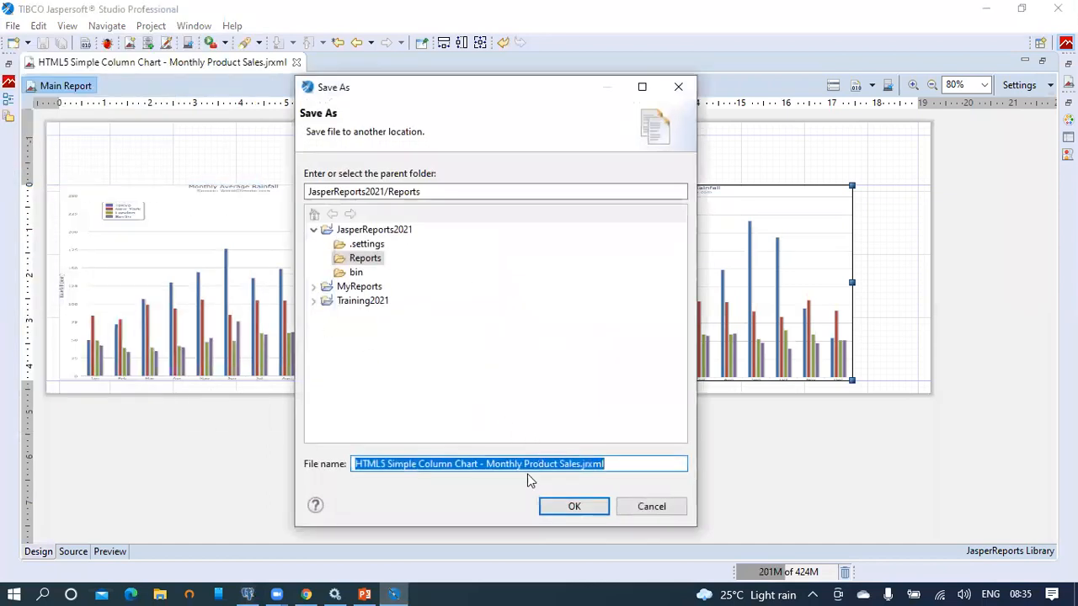
pyautogui.click(435, 466)
# Step: Copy the chart title from the line 13 comment in pgAdmin's query editor
pyautogui.click(247, 595)
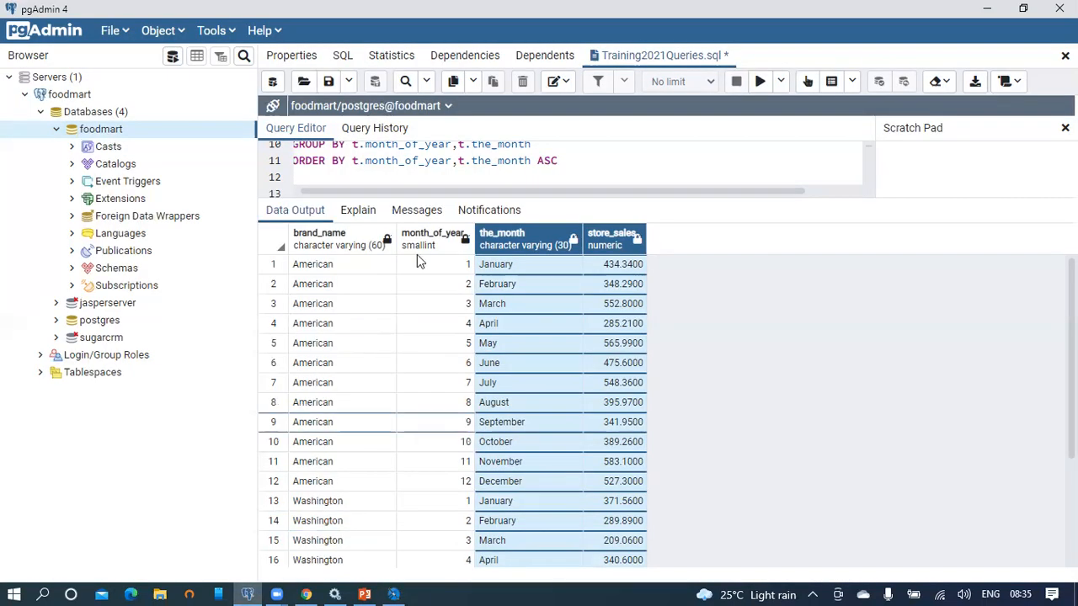
pyautogui.moveTo(503, 200); pyautogui.dragTo(505, 446)
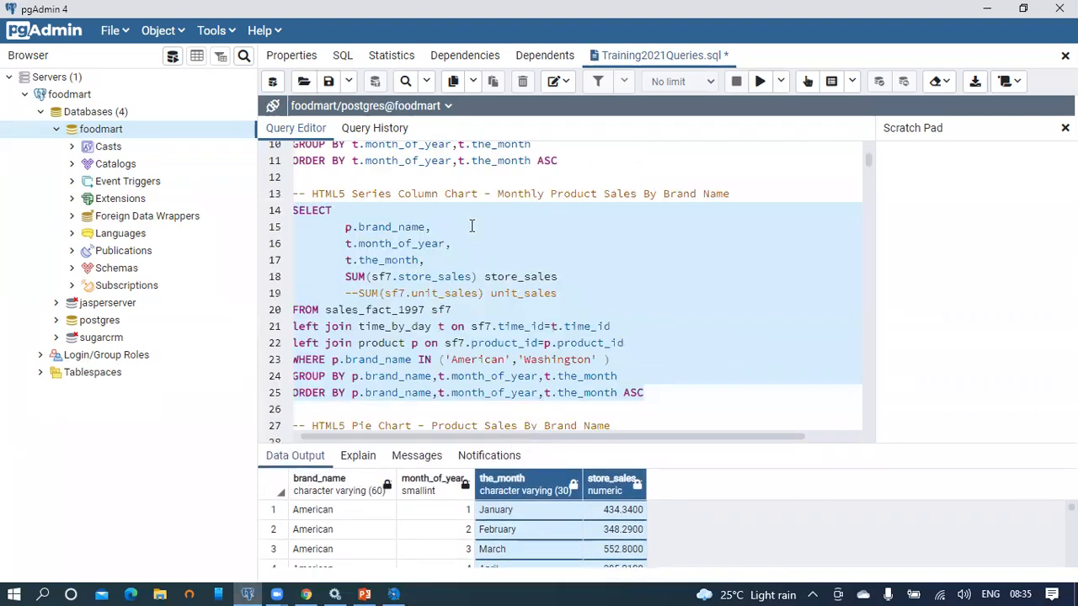
pyautogui.click(472, 226)
pyautogui.moveTo(311, 195); pyautogui.dragTo(736, 195)
pyautogui.hotkey('ctrl', 'c')
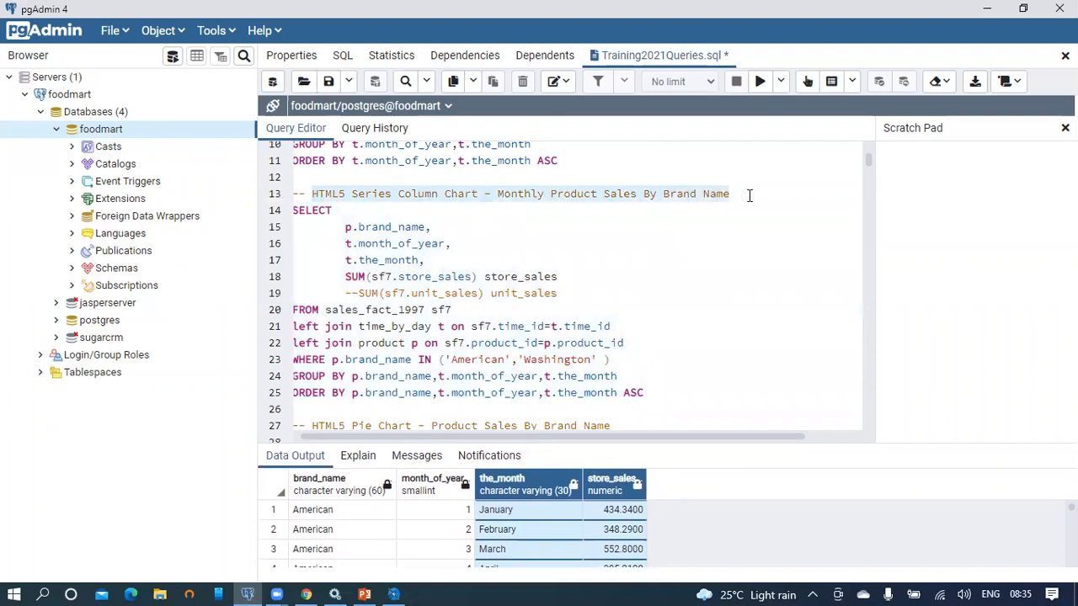
pyautogui.hotkey('alt', 'Tab')
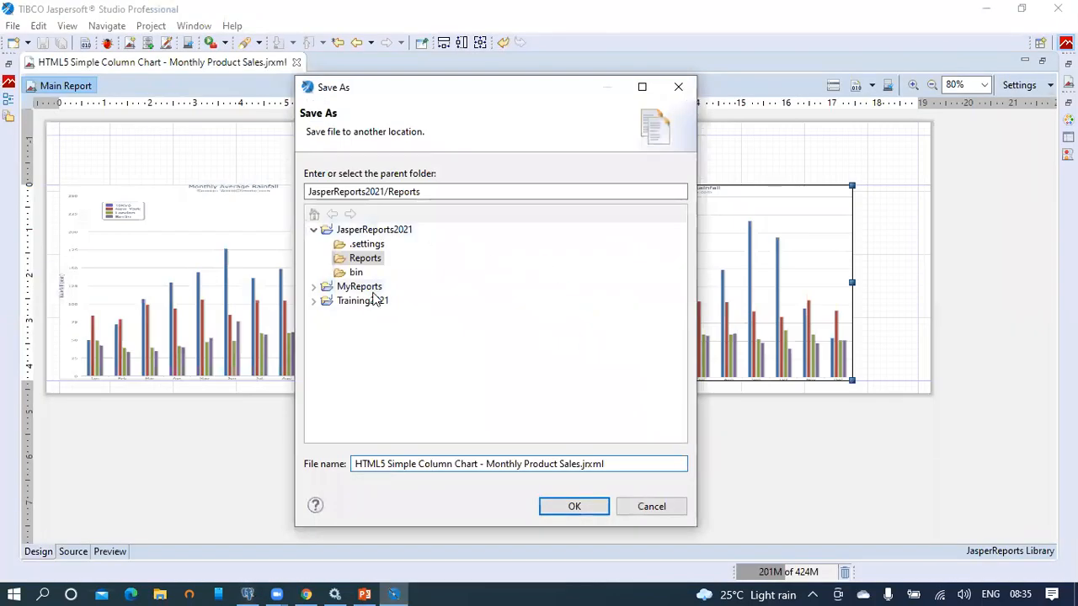
# Step: Save as 'HTML5 Series Column Chart - Monthly Product Sales By Brand Name.jrxml' without publishing
pyautogui.moveTo(578, 464); pyautogui.dragTo(325, 477)
pyautogui.press('BackSpace')
pyautogui.press('Delete')
pyautogui.hotkey('ctrl', 'v')
pyautogui.click(575, 497)
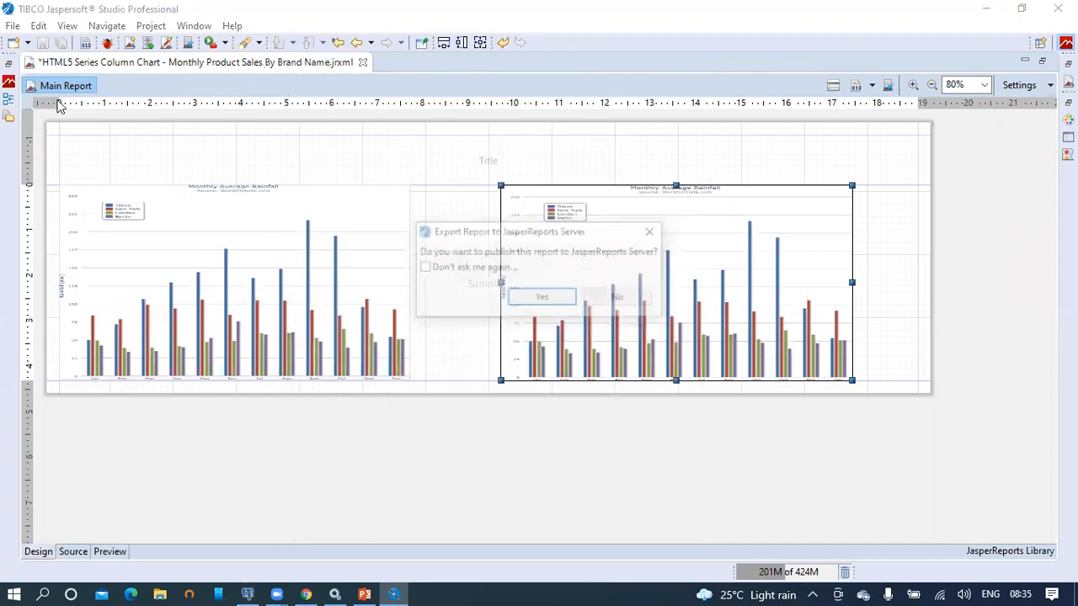
pyautogui.click(627, 297)
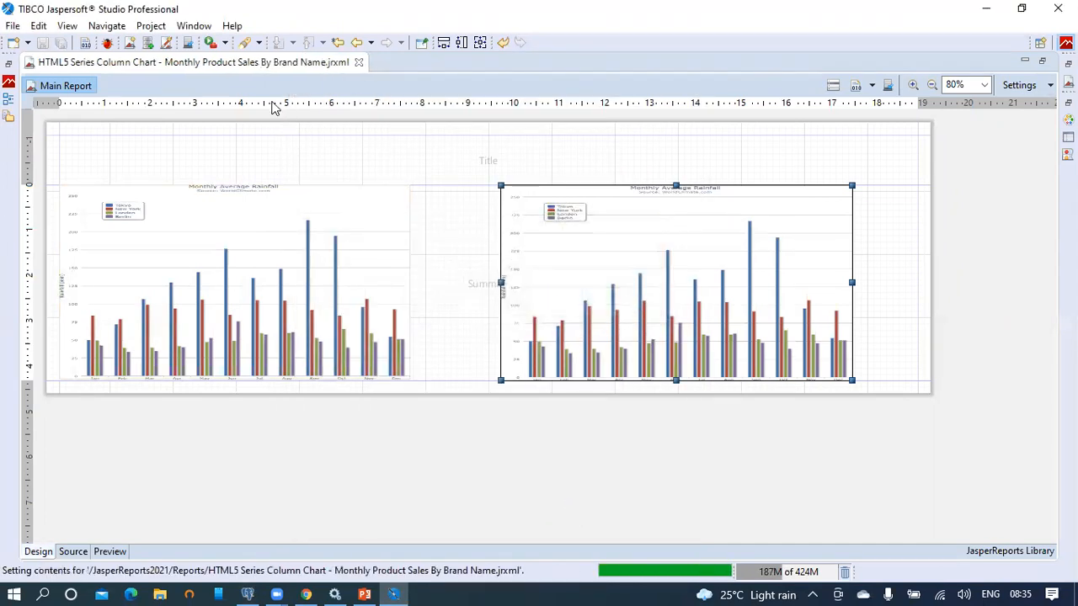
# Step: Restore the editor between its panels, widen it, and select Dataset1 in the Outline
pyautogui.doubleClick(253, 66)
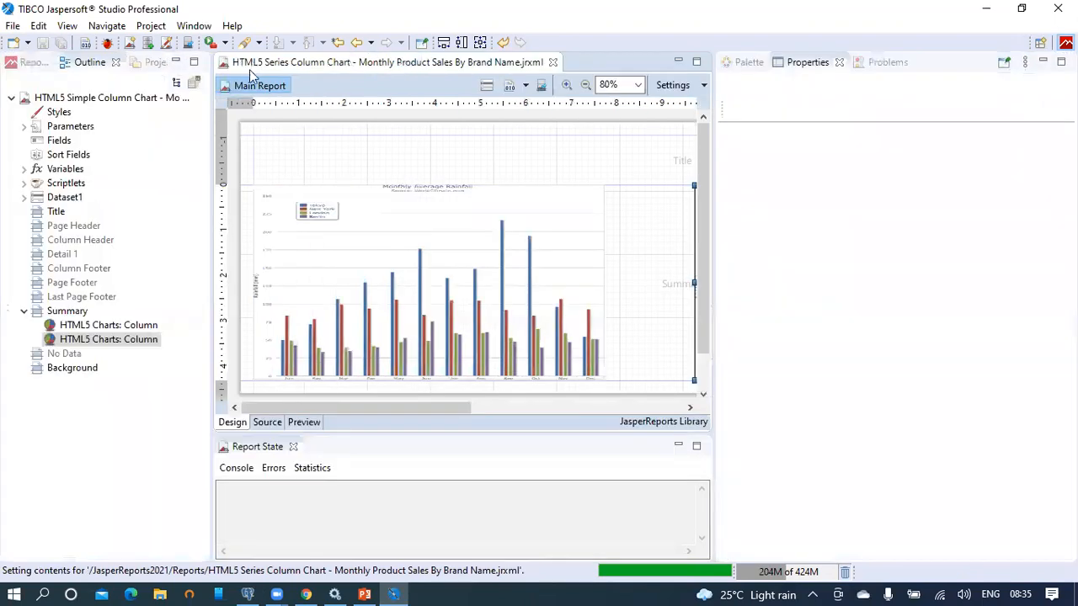
pyautogui.click(455, 242)
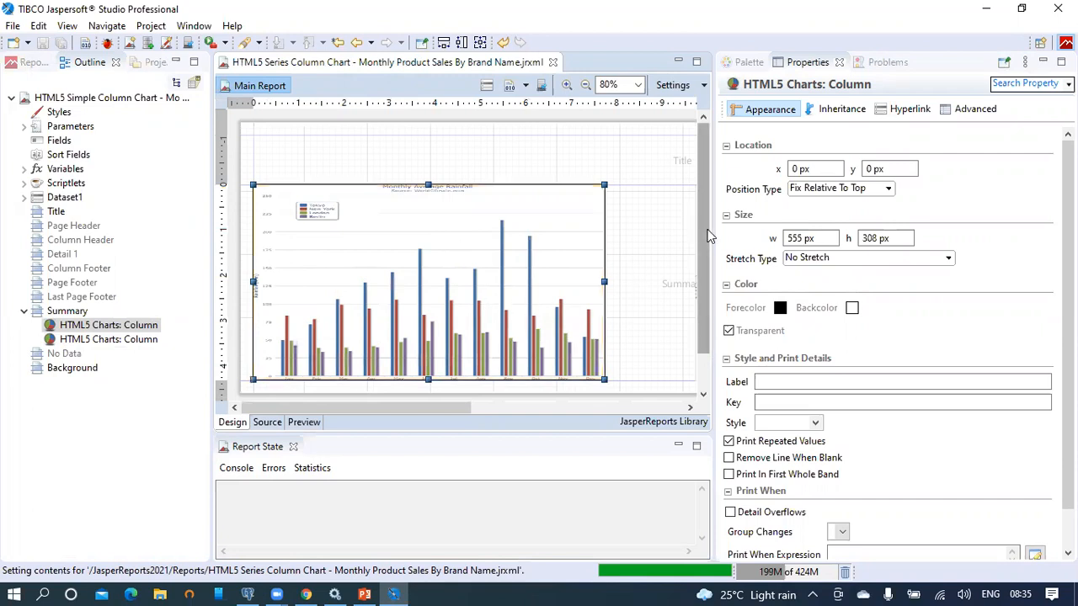
pyautogui.moveTo(712, 231); pyautogui.dragTo(903, 222)
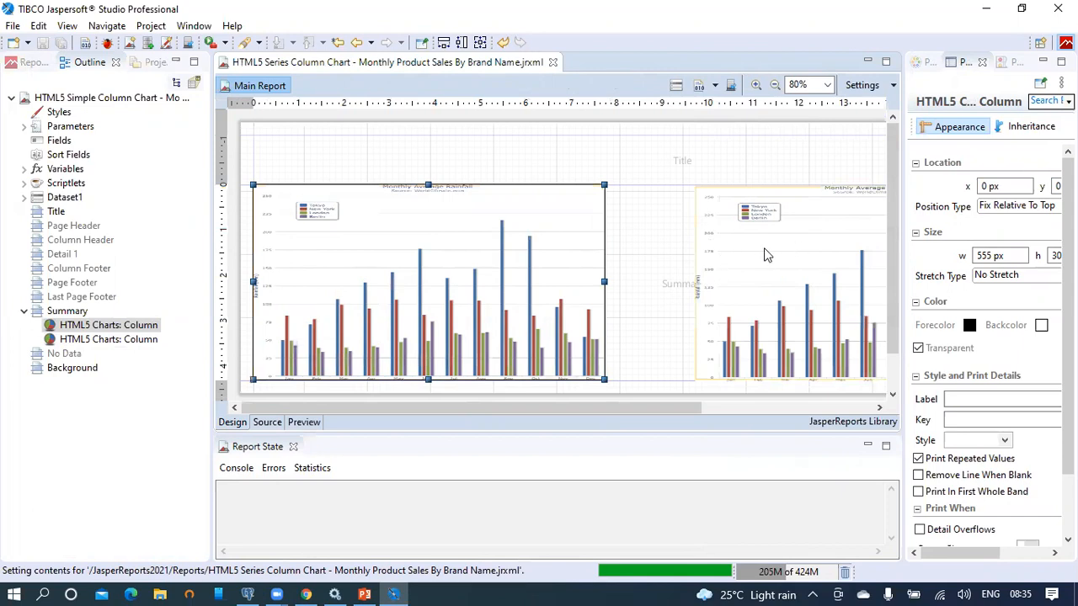
pyautogui.click(69, 200)
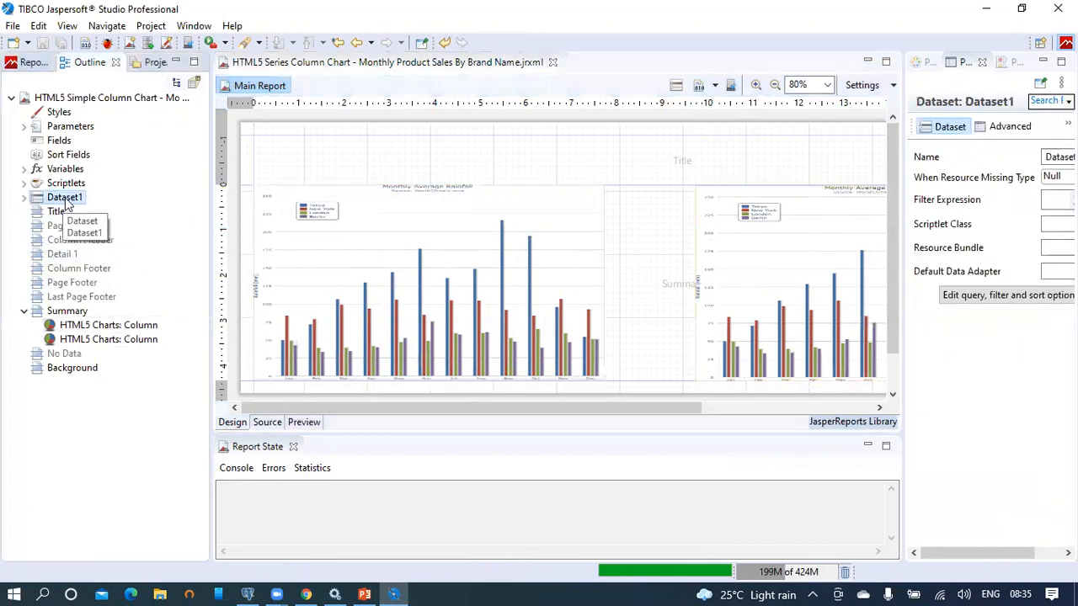
# Step: Replace Dataset1's query with the brand-name sales query copied from pgAdmin
pyautogui.rightClick(74, 199)
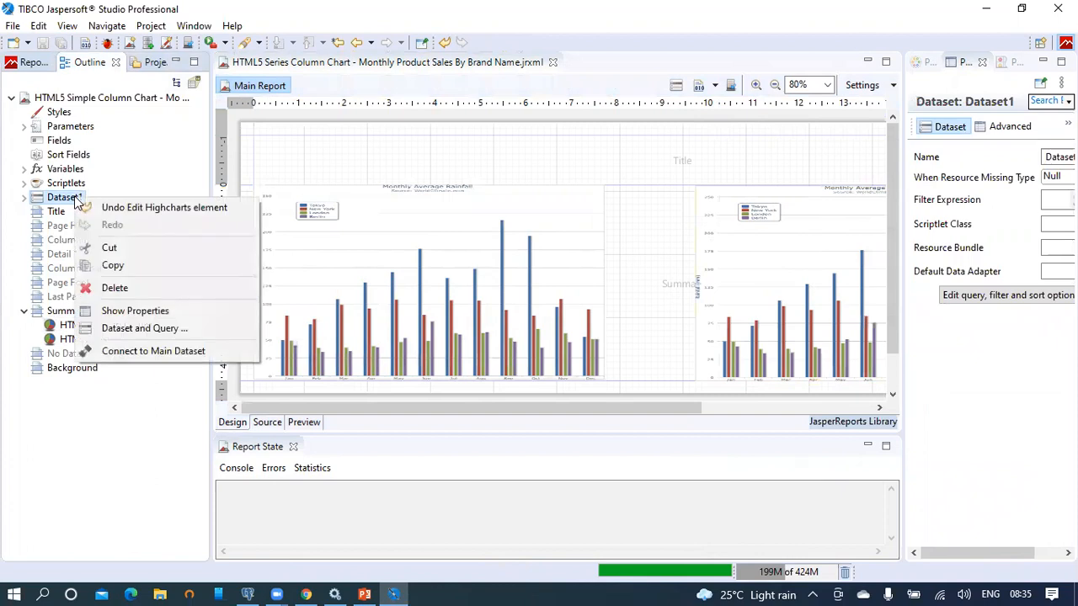
pyautogui.click(125, 327)
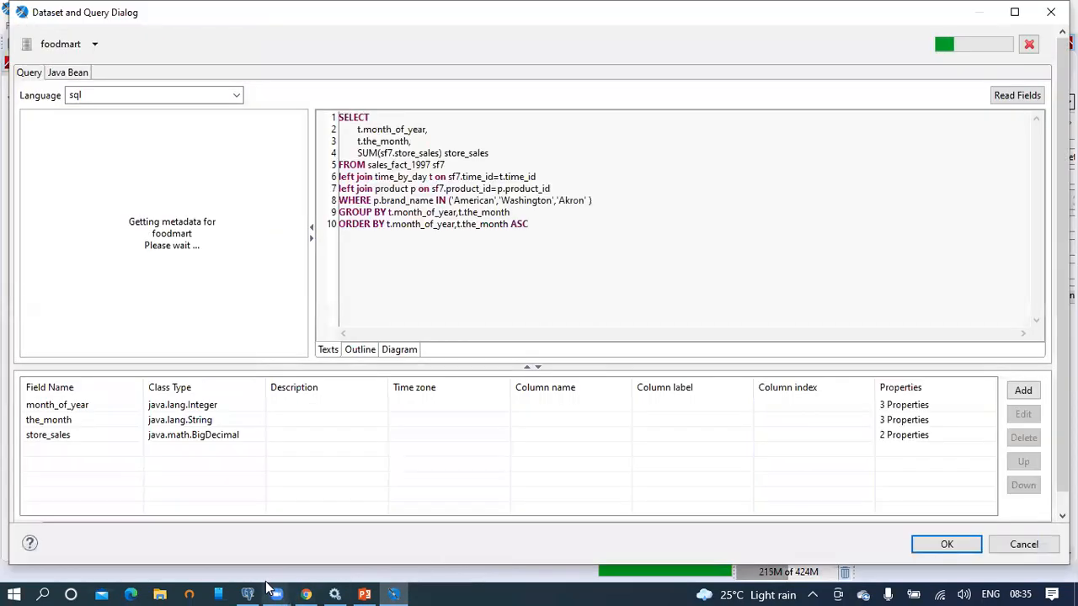
pyautogui.click(250, 593)
pyautogui.moveTo(645, 393); pyautogui.dragTo(297, 214)
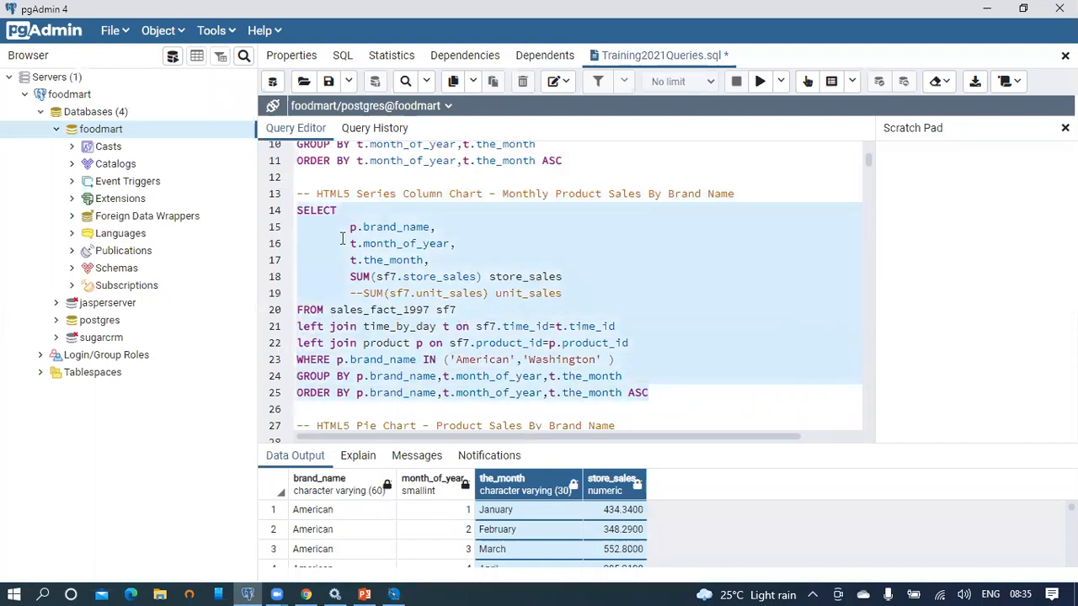
pyautogui.rightClick(439, 254)
pyautogui.click(488, 315)
pyautogui.hotkey('alt', 'Tab')
pyautogui.hotkey('ctrl', 'a')
pyautogui.hotkey('ctrl', 'v')
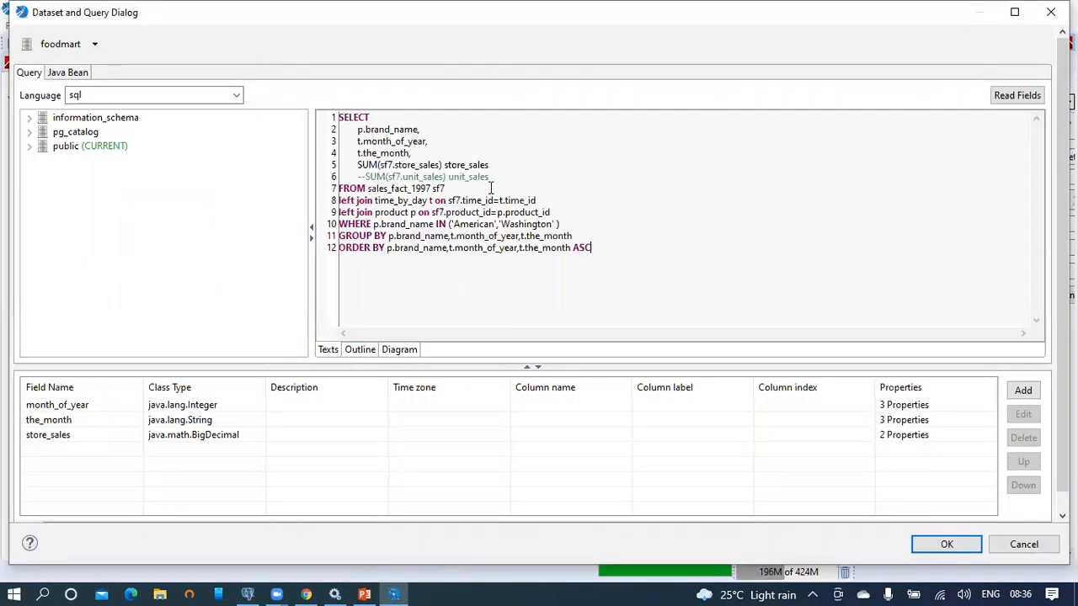
# Step: Refresh the fields, finish the ascending ORDER BY brand name, month of year, month, and save
pyautogui.moveTo(354, 131); pyautogui.dragTo(490, 166)
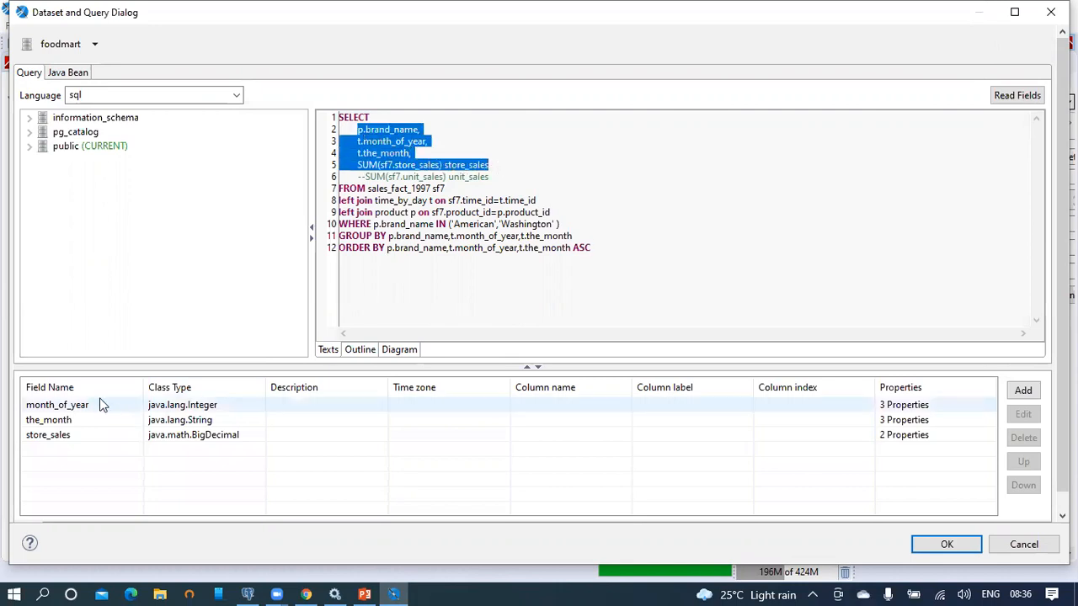
pyautogui.click(413, 129)
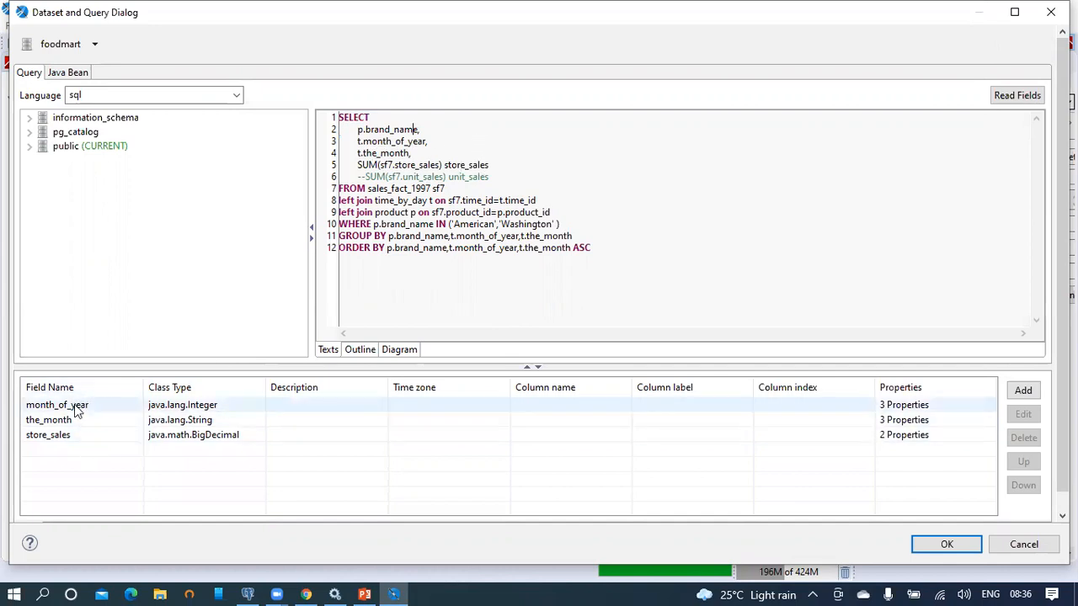
pyautogui.click(1023, 99)
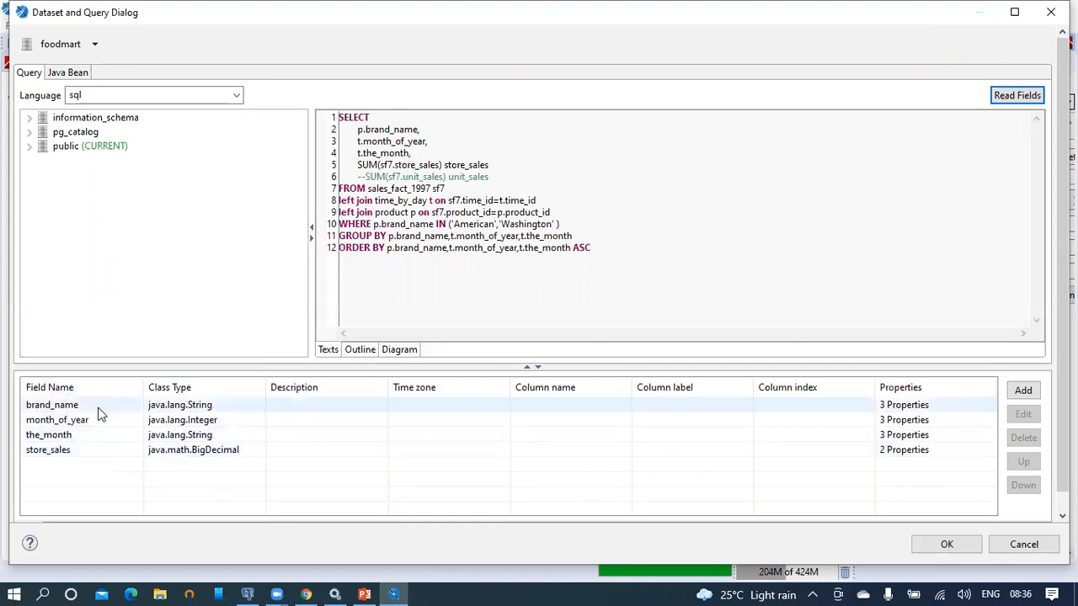
pyautogui.click(630, 249)
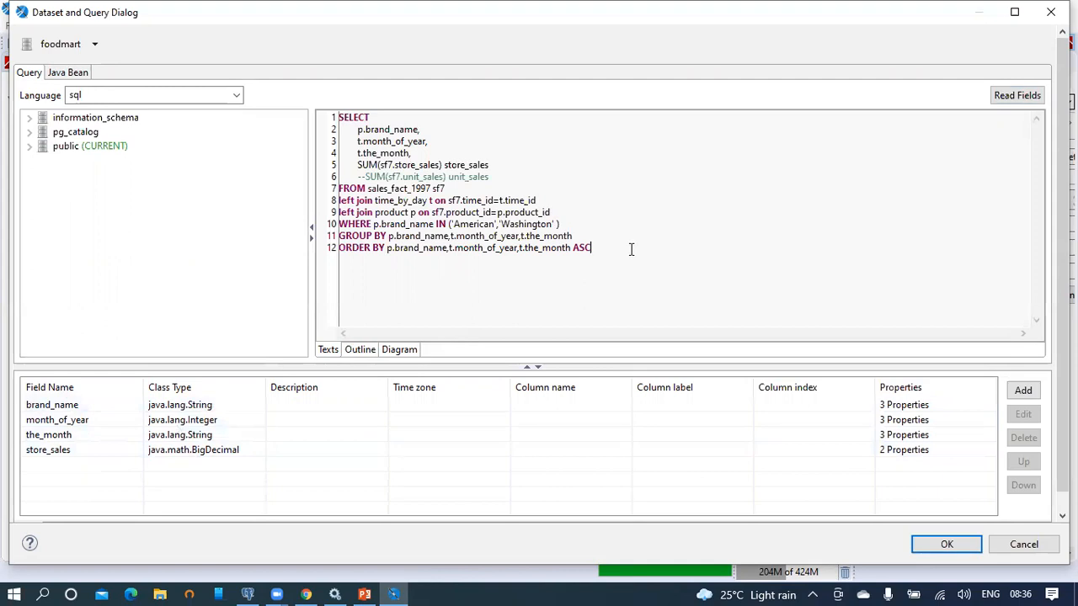
pyautogui.click(958, 546)
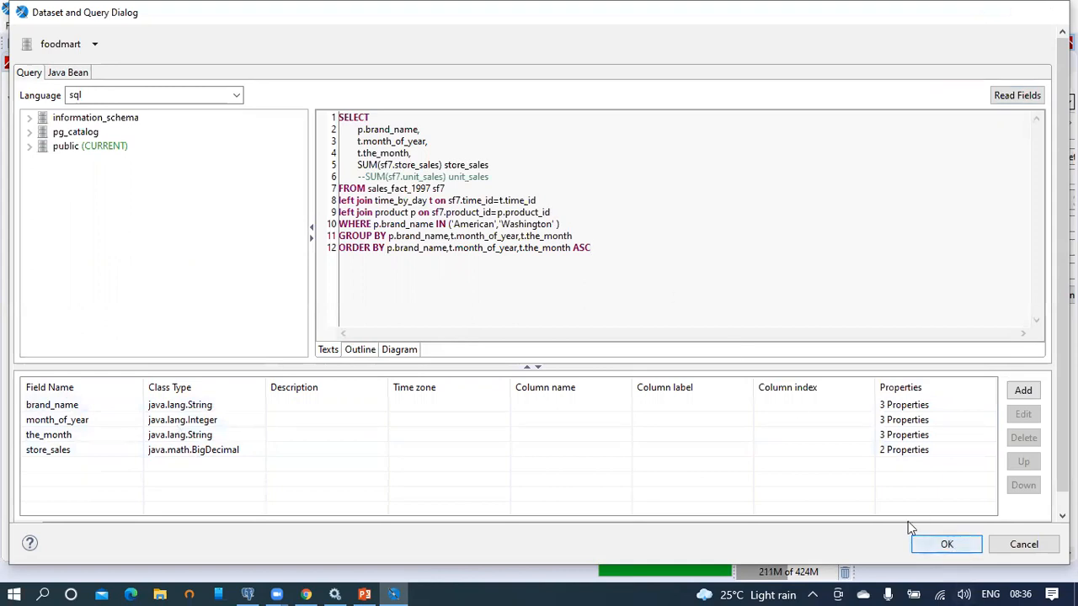
pyautogui.click(42, 43)
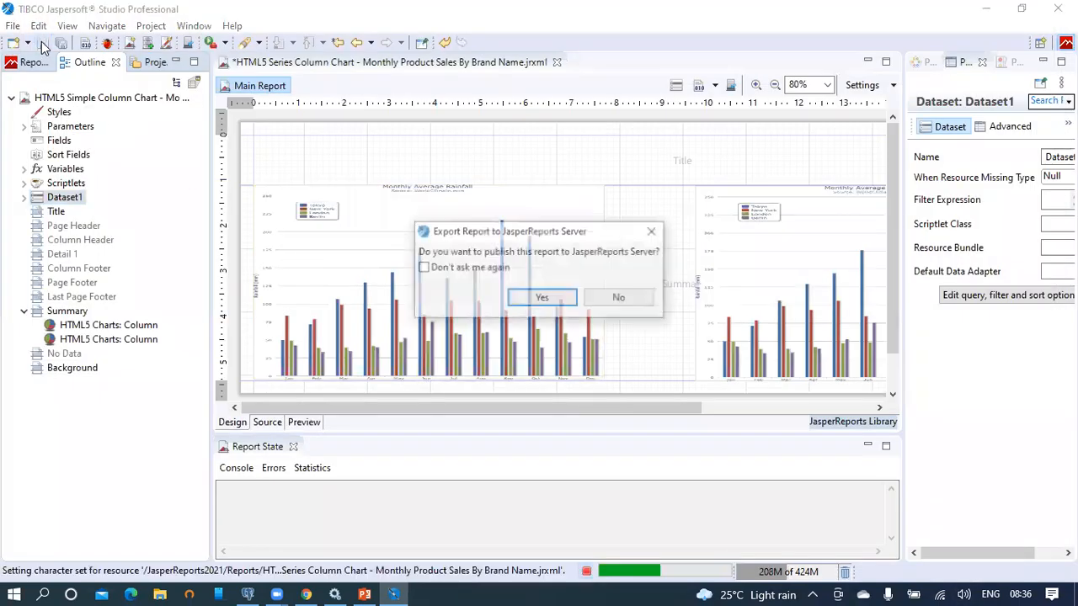
# Step: Decline publishing, then add a series level named Series1 to the first column chart
pyautogui.click(650, 298)
pyautogui.click(518, 251)
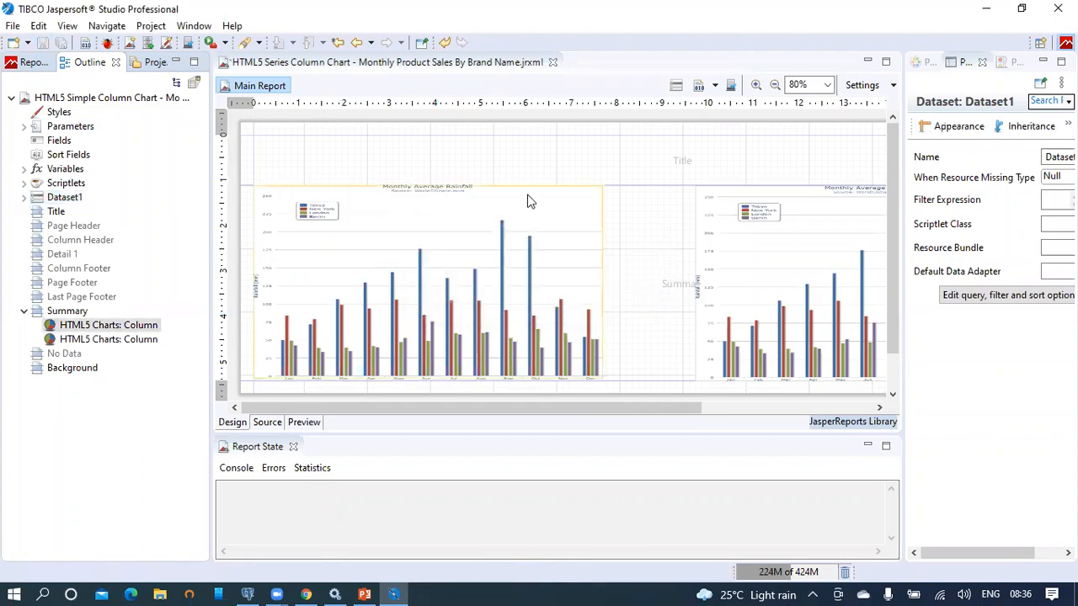
pyautogui.rightClick(541, 199)
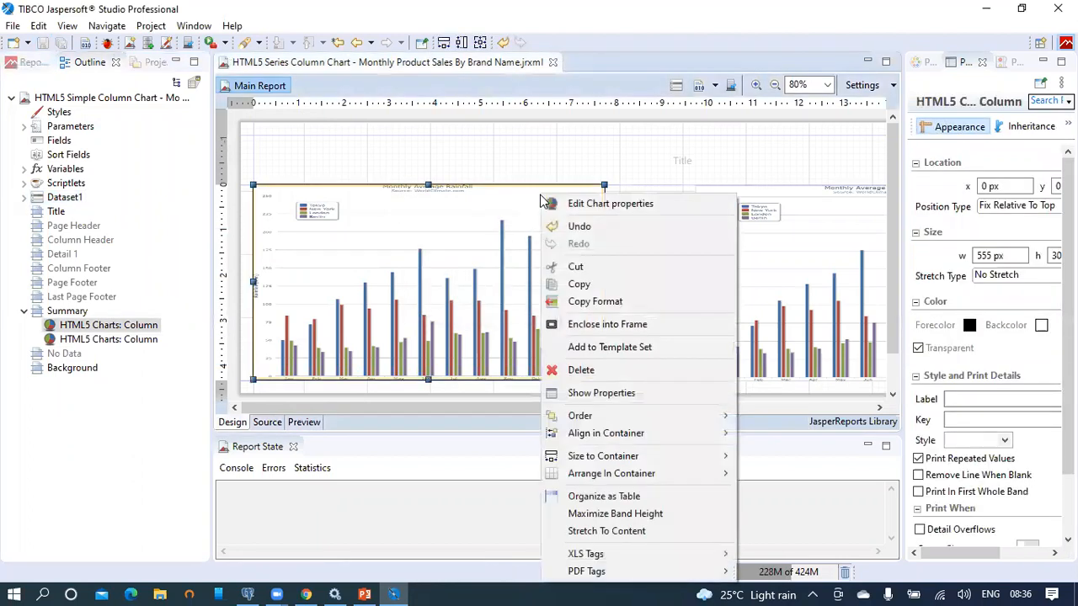
pyautogui.click(569, 204)
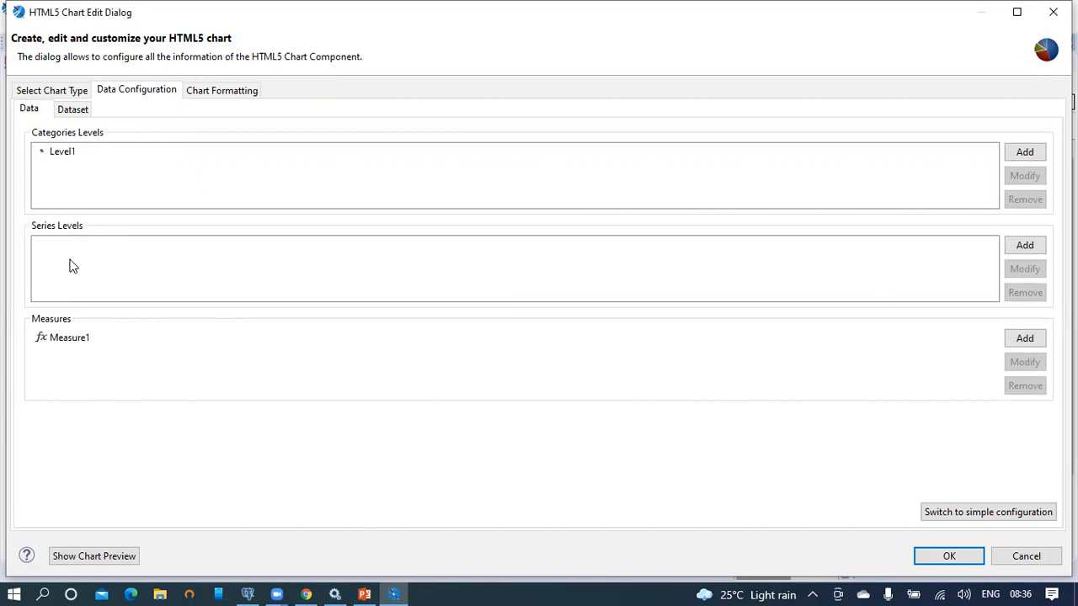
pyautogui.click(1025, 246)
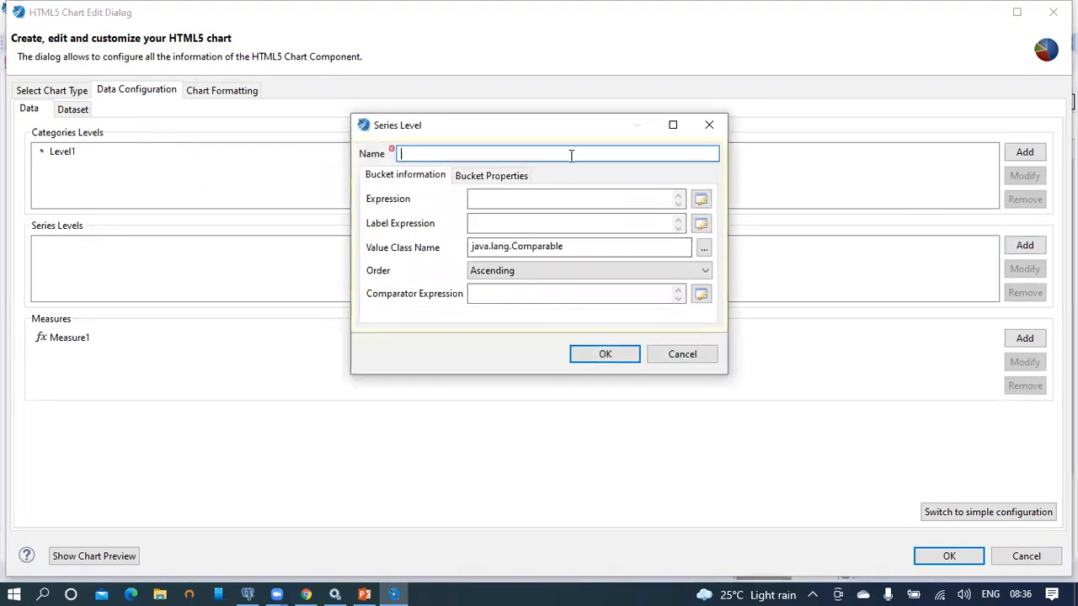
pyautogui.write('Series1')
pyautogui.doubleClick(421, 153)
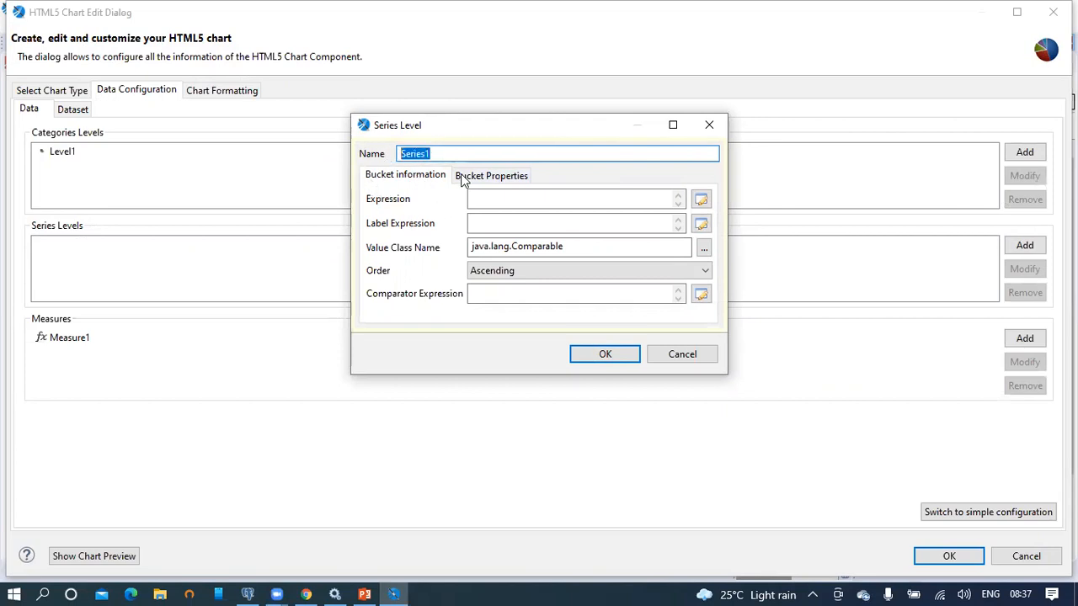
# Step: Set Series1's expression to $F{brand_name} with order None and apply the chart changes
pyautogui.click(700, 199)
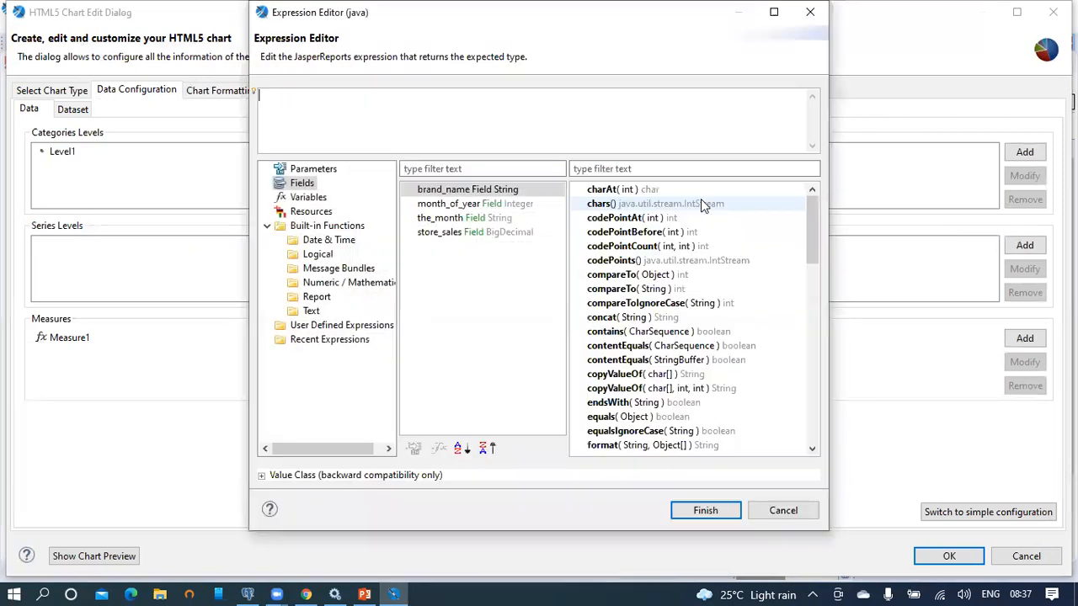
pyautogui.doubleClick(446, 192)
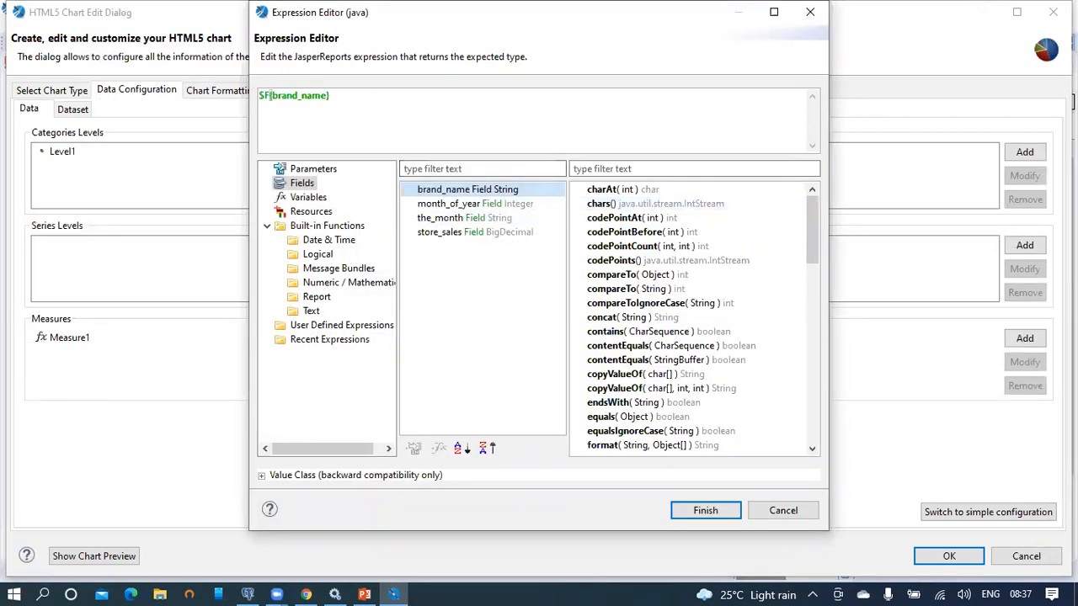
pyautogui.moveTo(353, 121); pyautogui.dragTo(255, 104)
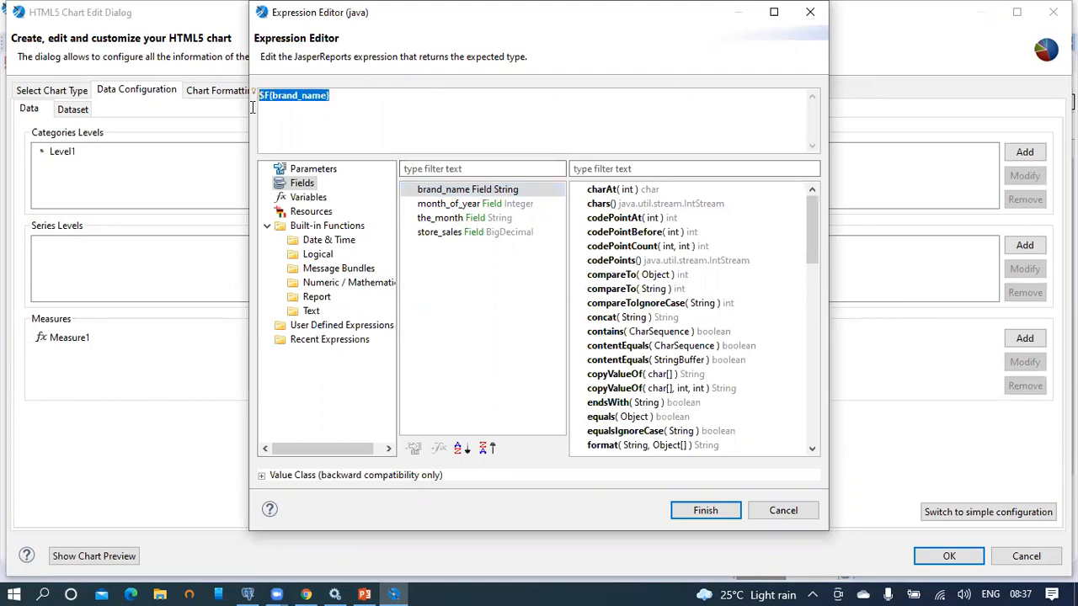
pyautogui.click(705, 510)
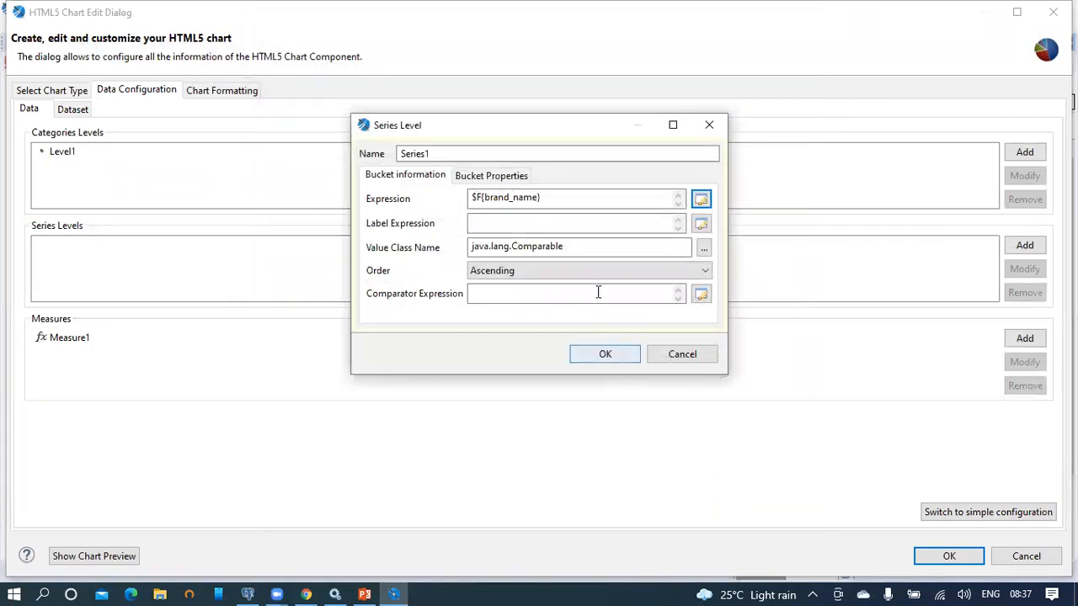
pyautogui.click(556, 270)
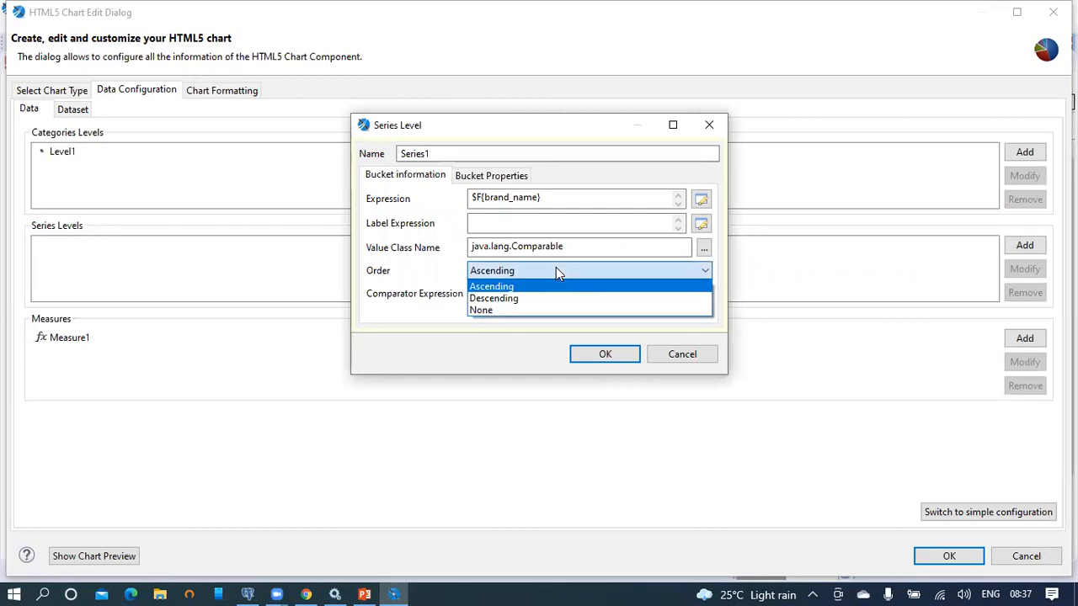
pyautogui.click(546, 310)
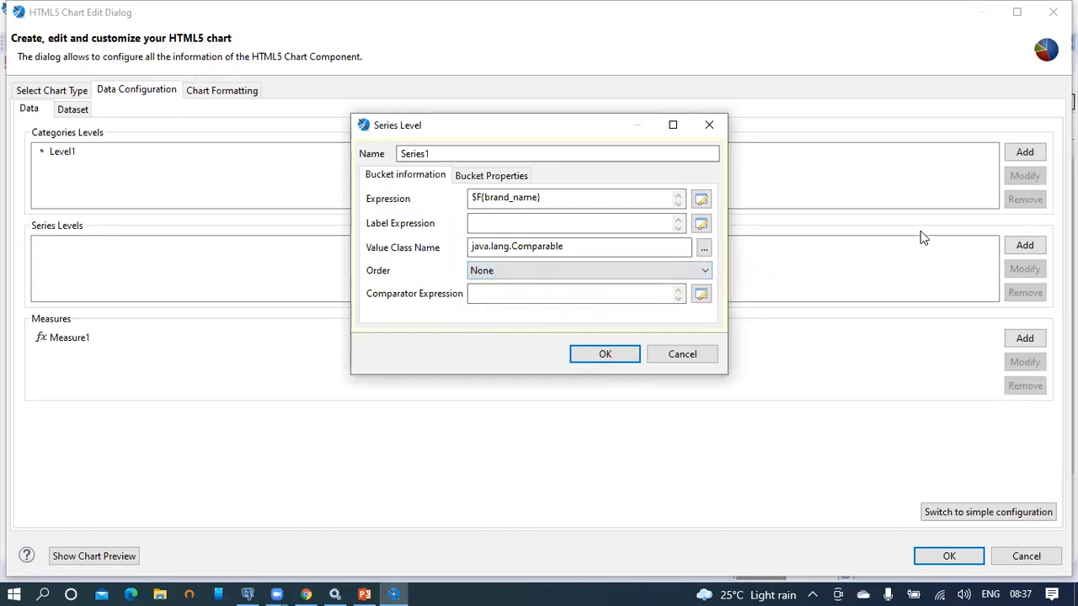
pyautogui.click(606, 354)
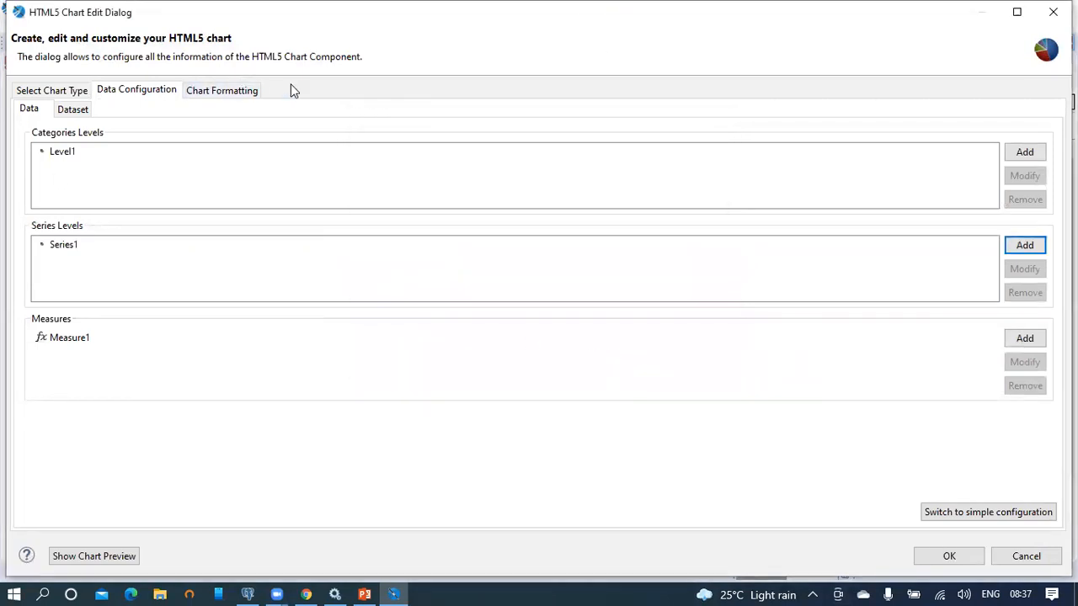
pyautogui.click(230, 94)
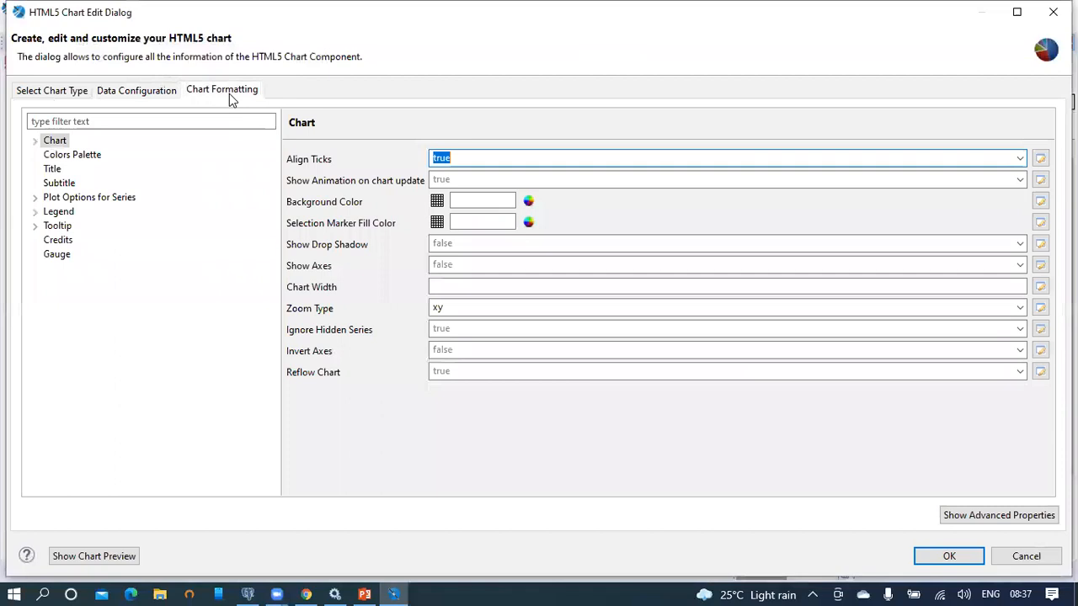
pyautogui.click(152, 95)
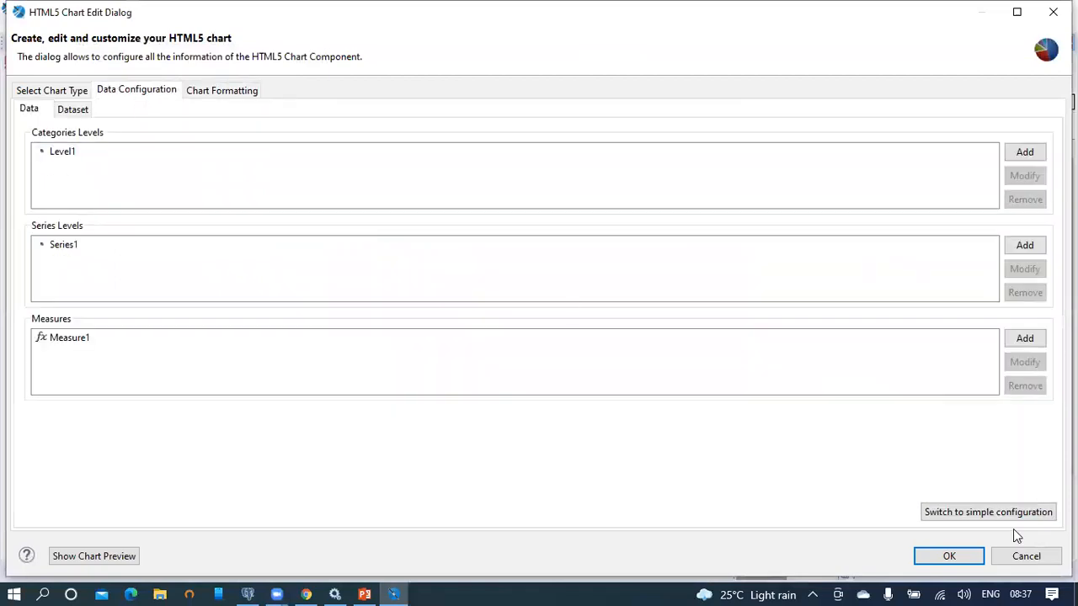
pyautogui.click(949, 556)
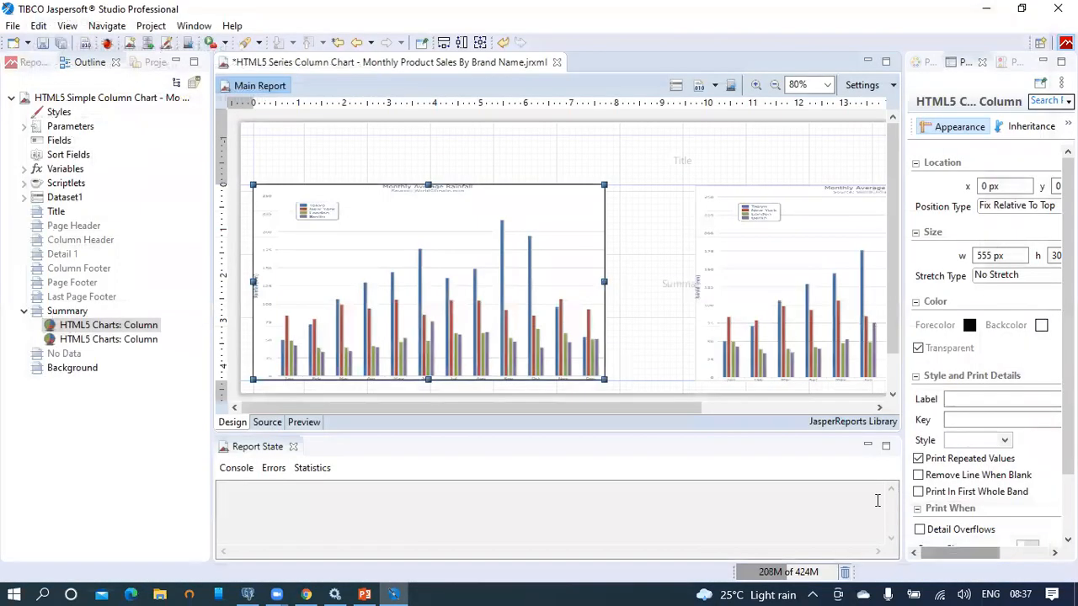
# Step: Save the report without publishing to the server and select the second chart
pyautogui.click(44, 44)
pyautogui.click(619, 297)
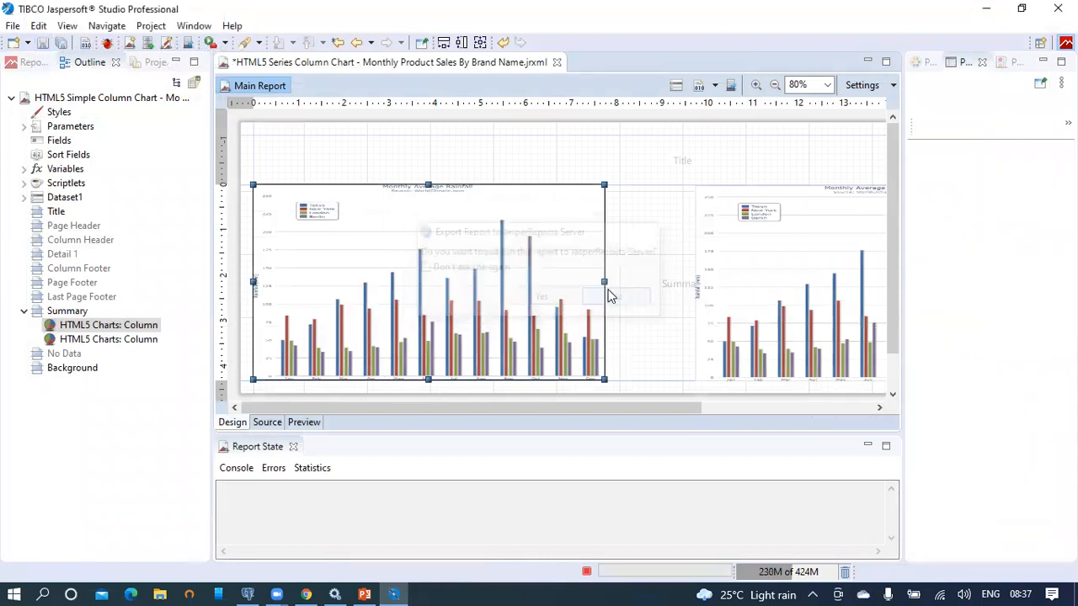
pyautogui.click(779, 263)
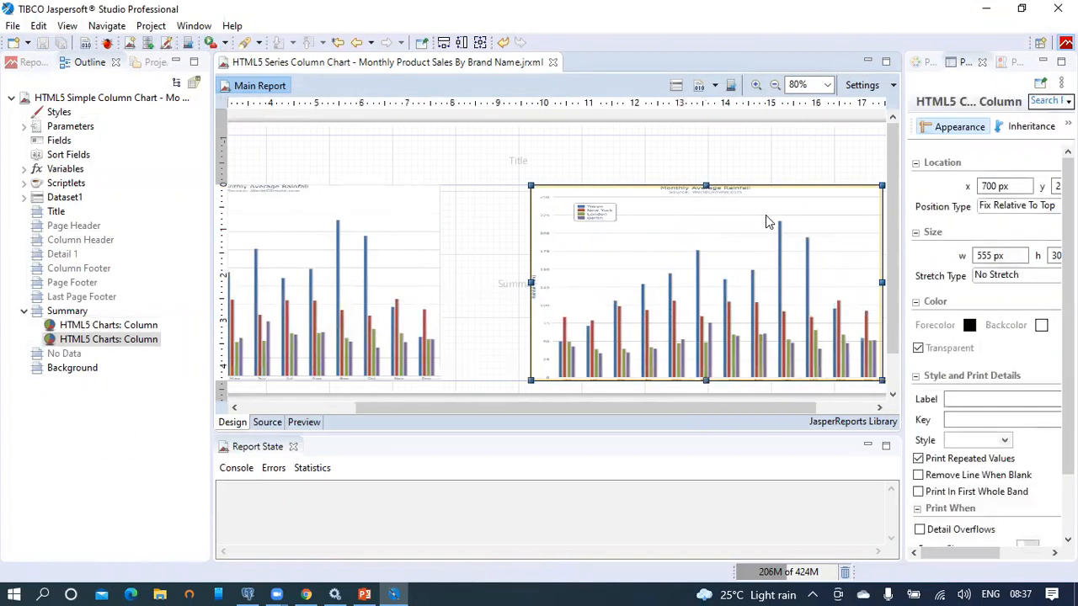
pyautogui.rightClick(765, 215)
# Step: Give the second chart a Series1 level on $F{brand_name} with order None and apply it
pyautogui.click(838, 207)
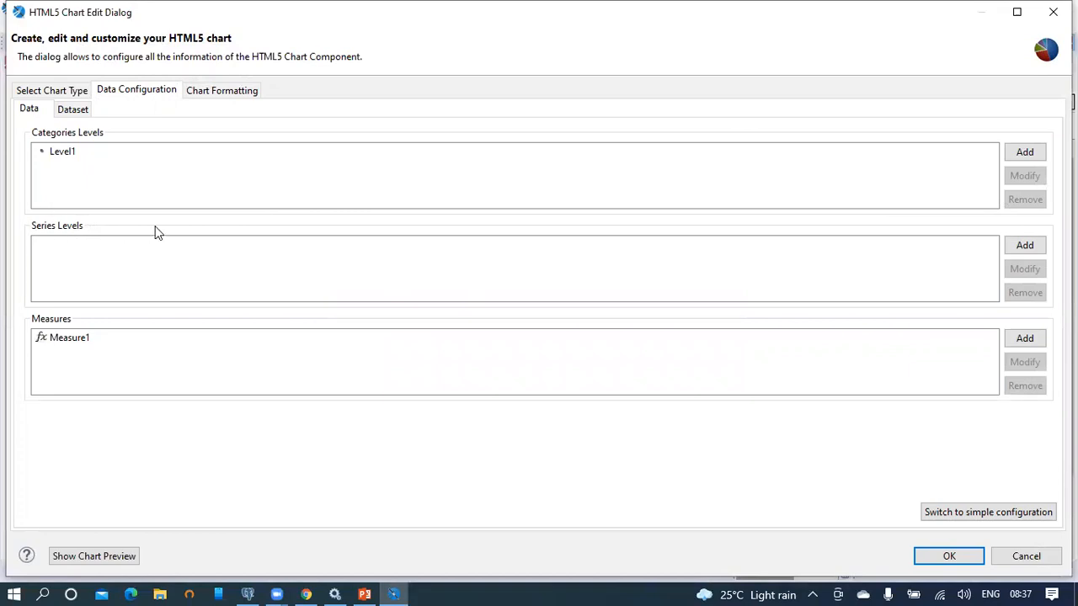
pyautogui.click(1024, 246)
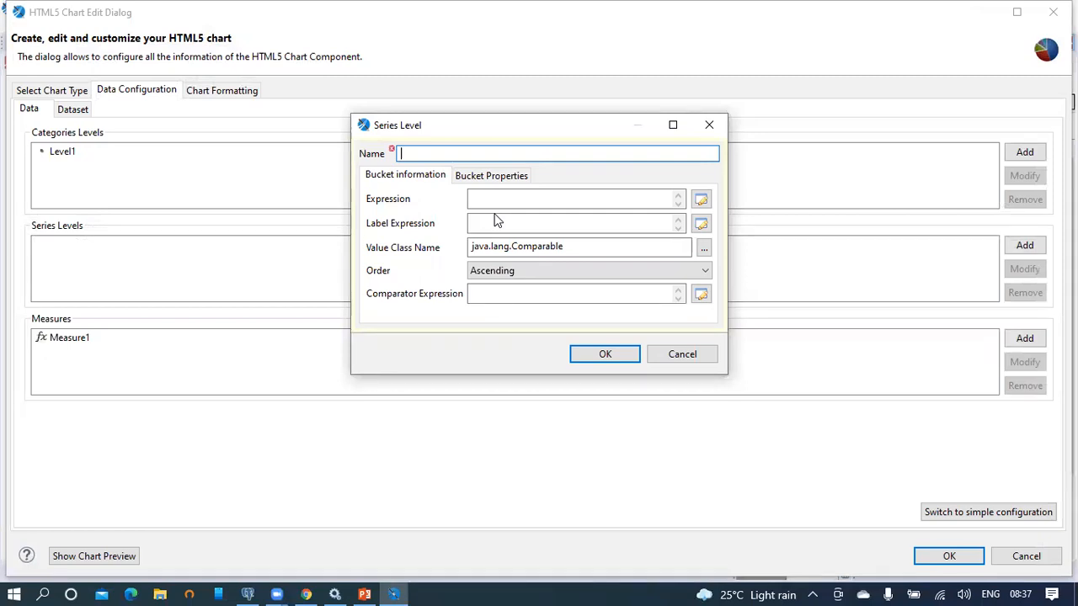
pyautogui.write('Se')
pyautogui.click(701, 199)
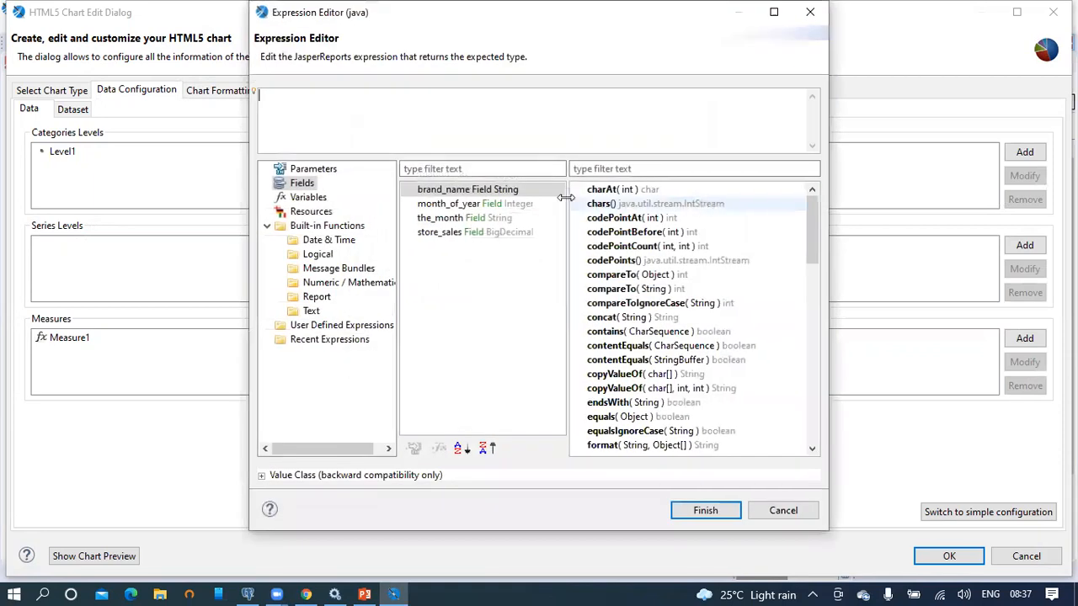
pyautogui.doubleClick(459, 192)
pyautogui.click(707, 512)
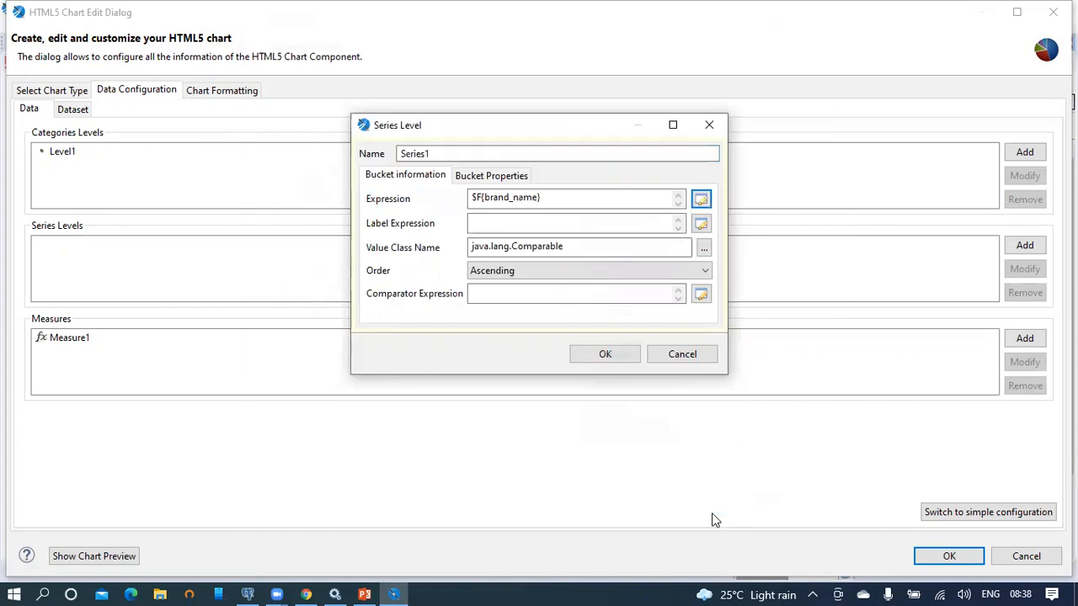
pyautogui.click(544, 270)
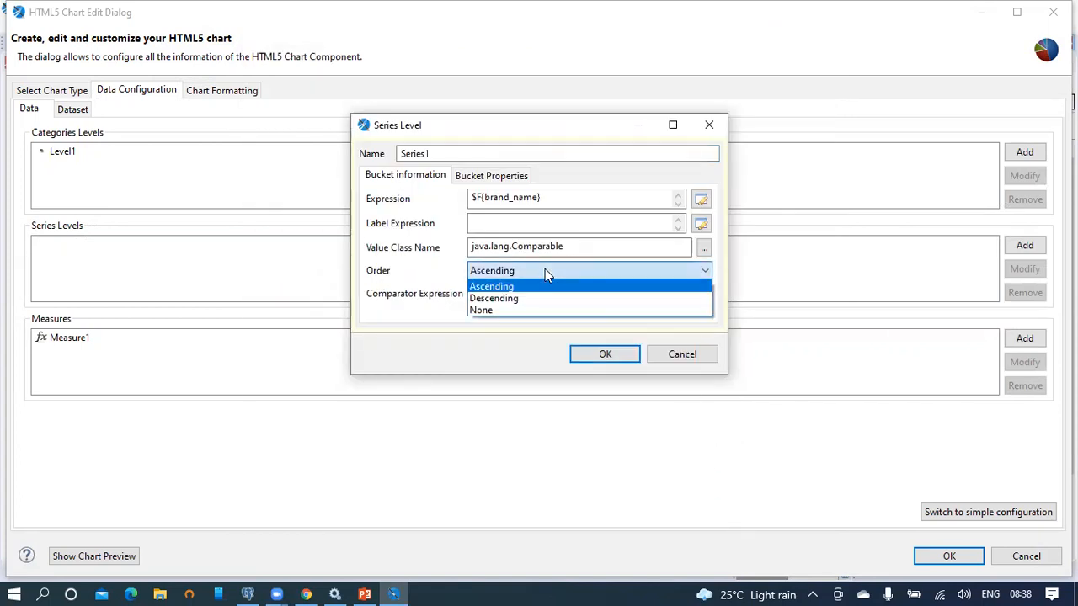
pyautogui.click(539, 312)
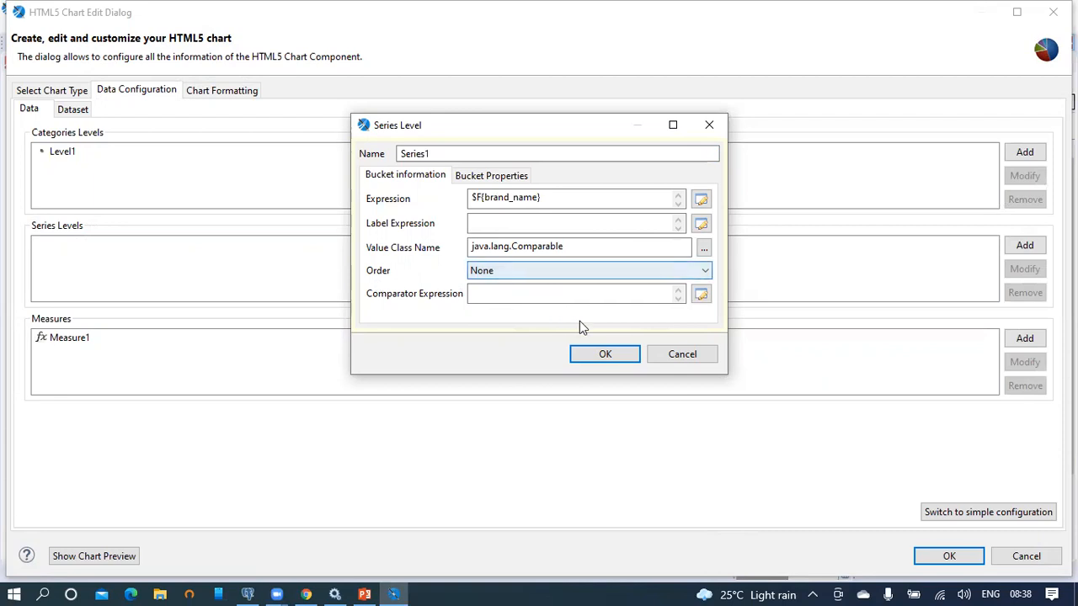
pyautogui.click(605, 357)
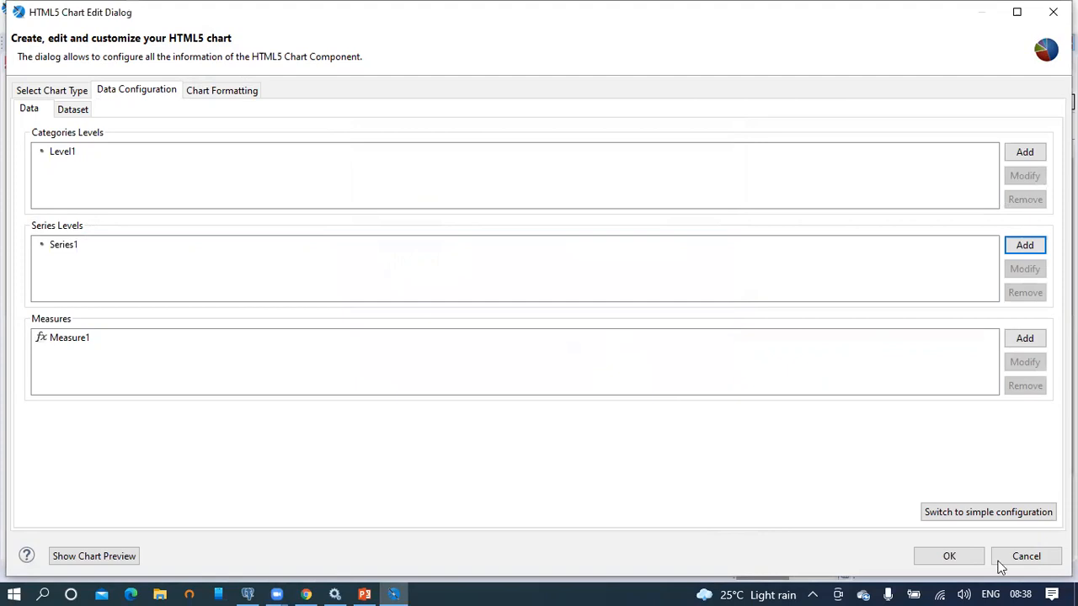
pyautogui.click(952, 557)
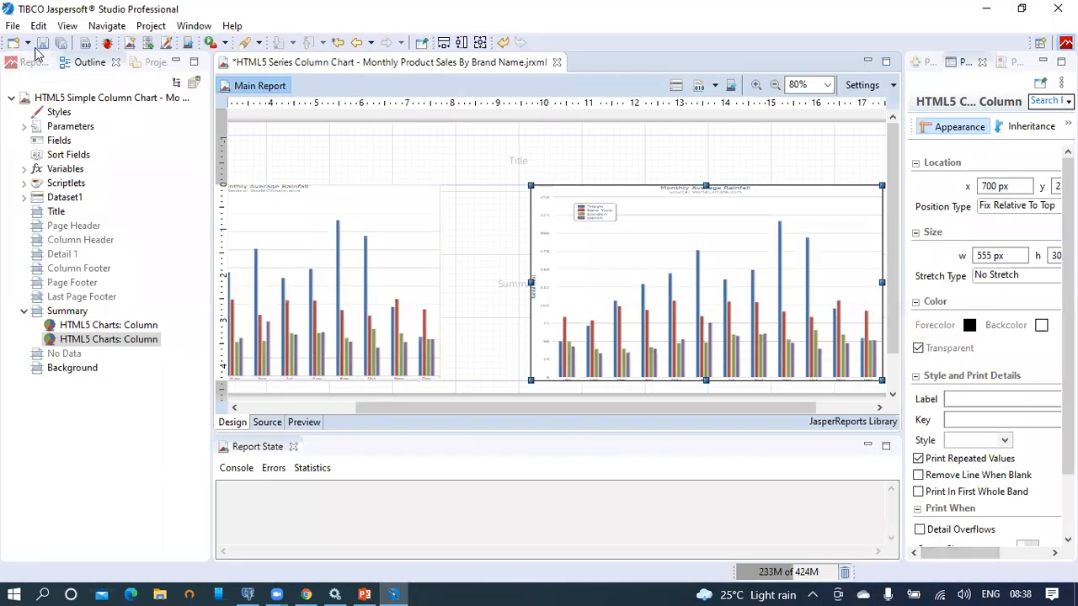
# Step: Save the Series Column Chart report and publish it to /JasperReports2021/Reports on JasperReports Server
pyautogui.click(43, 45)
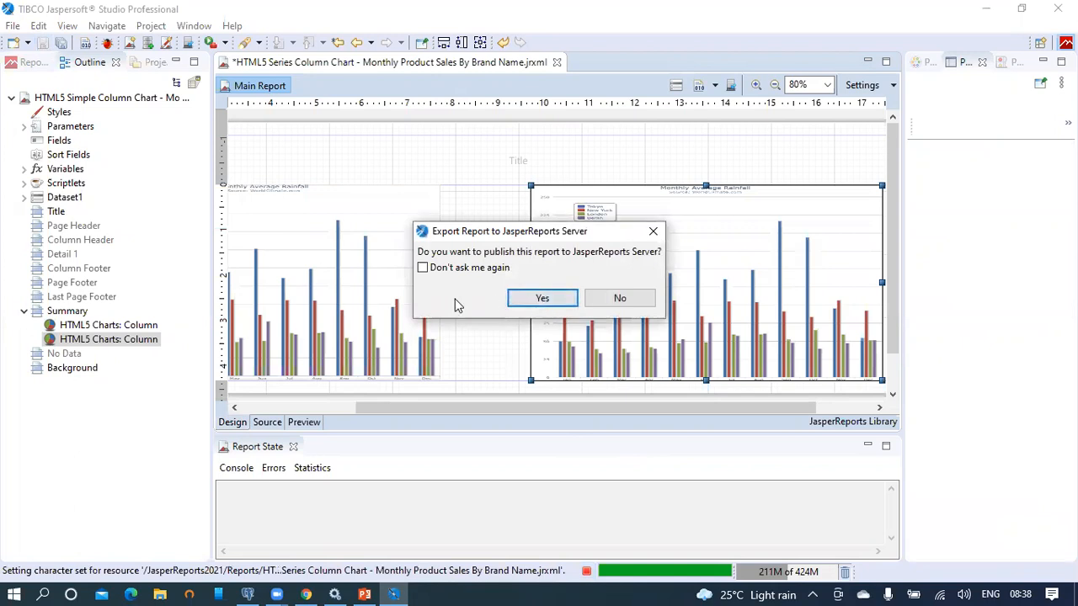
pyautogui.click(543, 301)
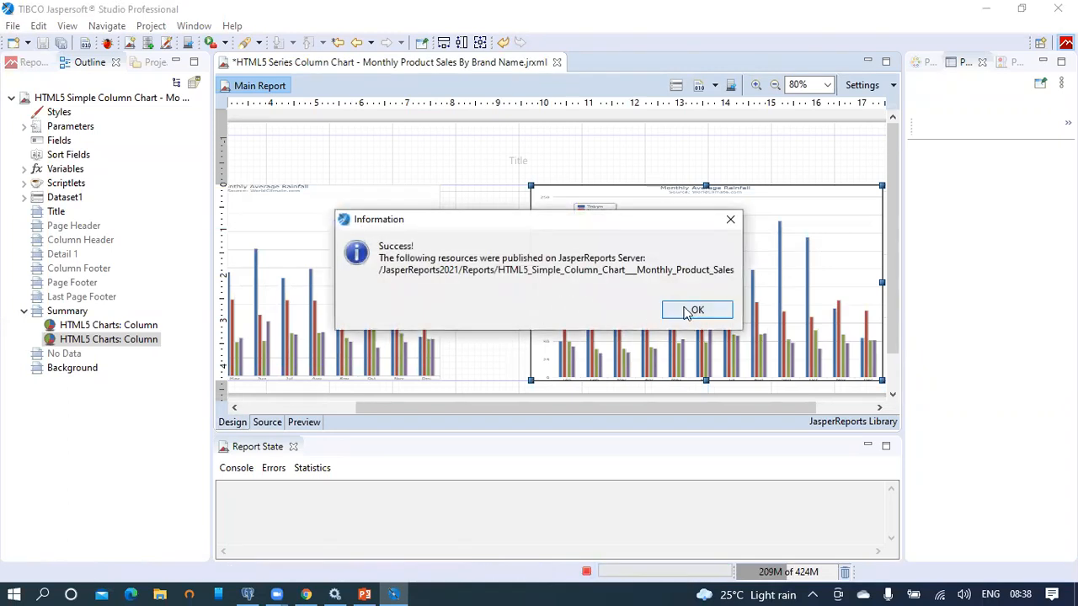
pyautogui.click(695, 310)
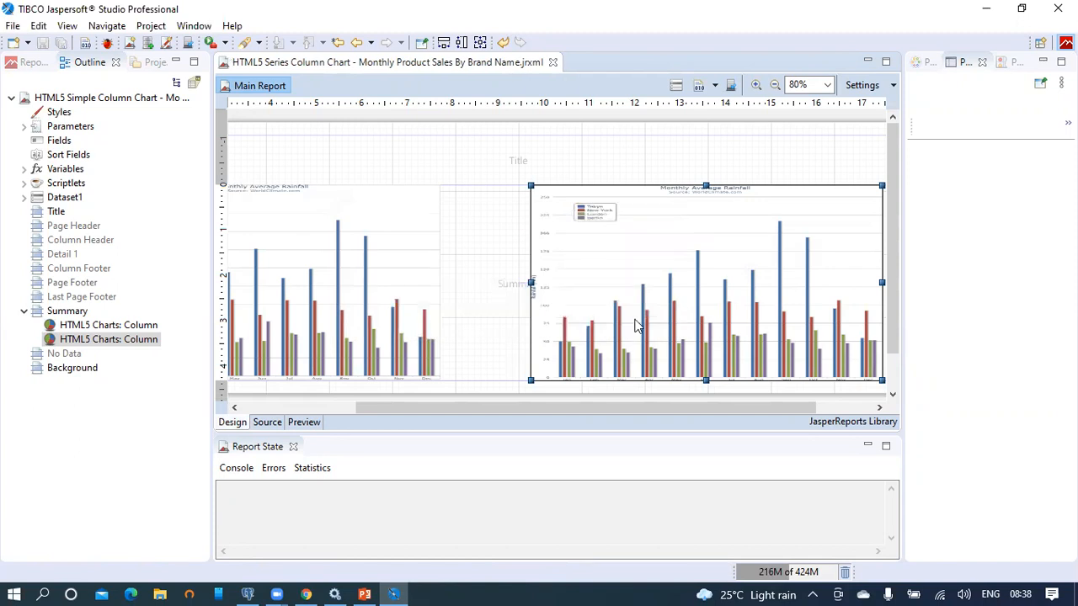
# Step: Reload the published report in Chrome and read the paired American and Washington column values per month
pyautogui.click(305, 594)
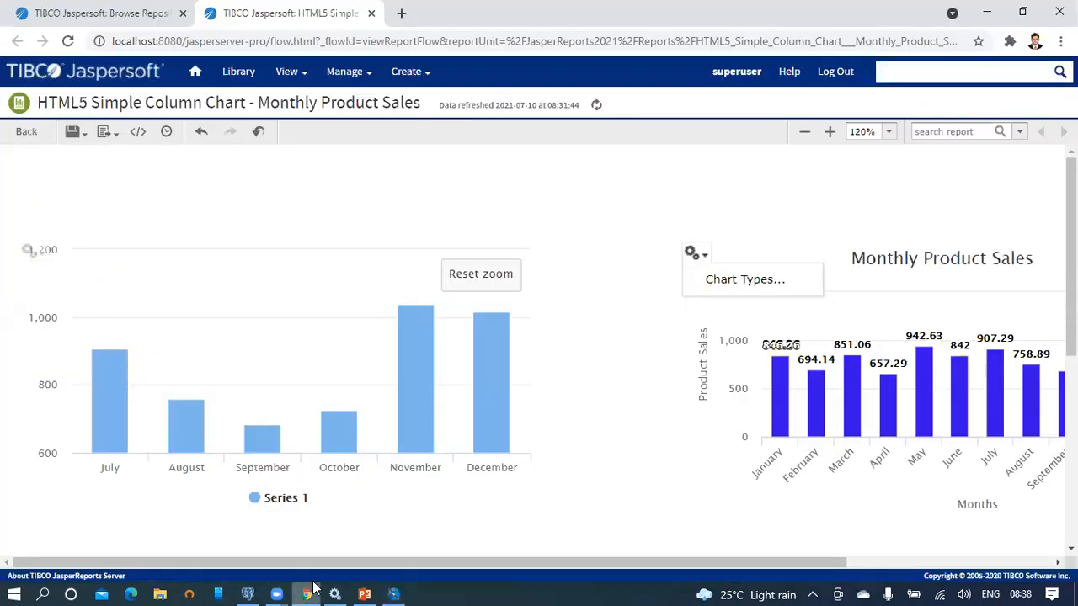
pyautogui.click(558, 39)
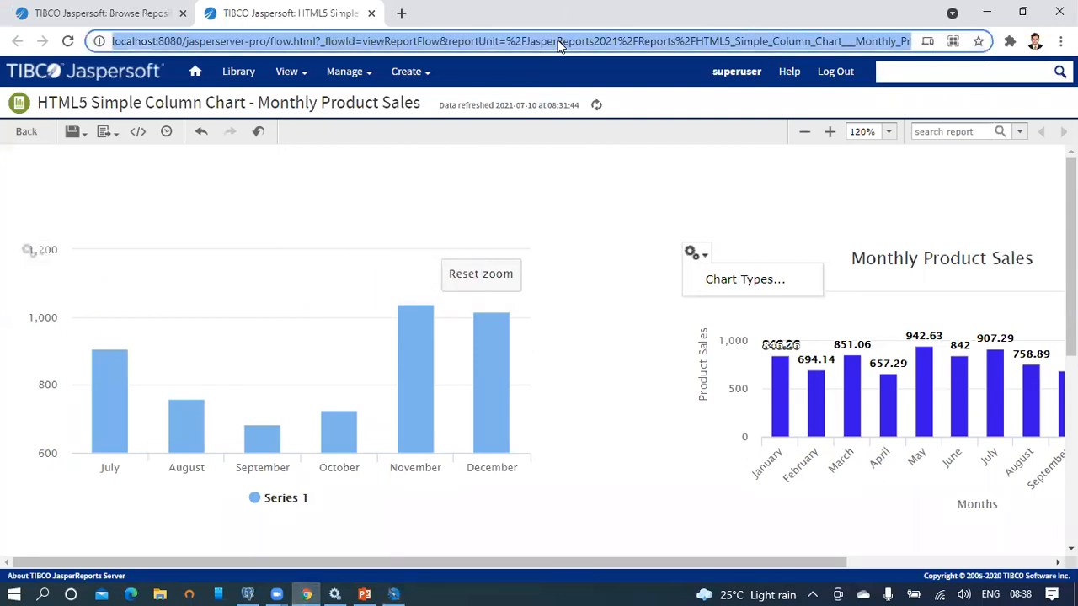
pyautogui.press('Return')
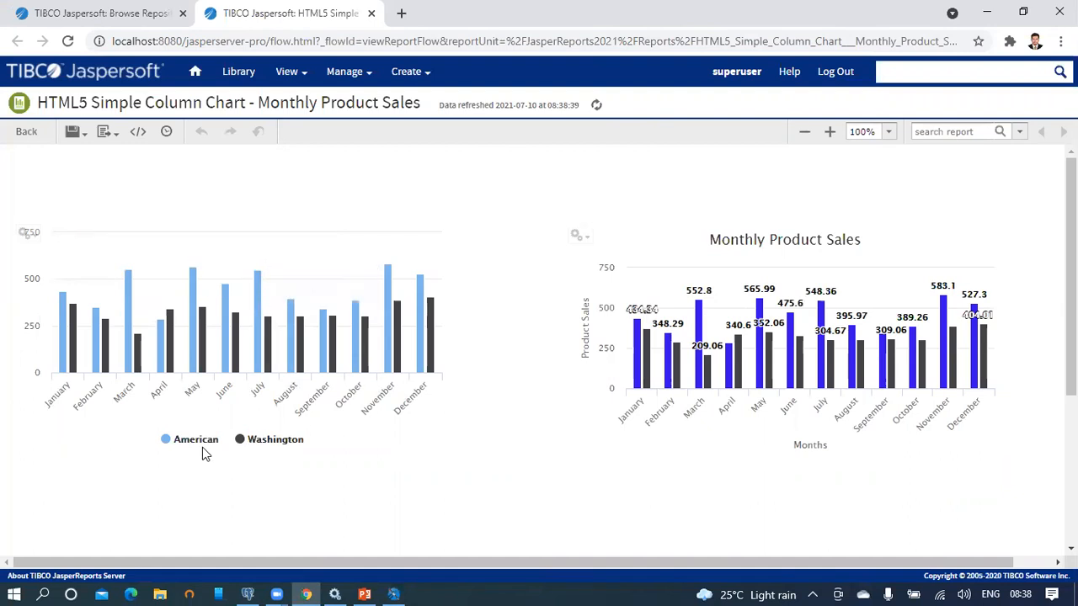
pyautogui.moveTo(66, 362)
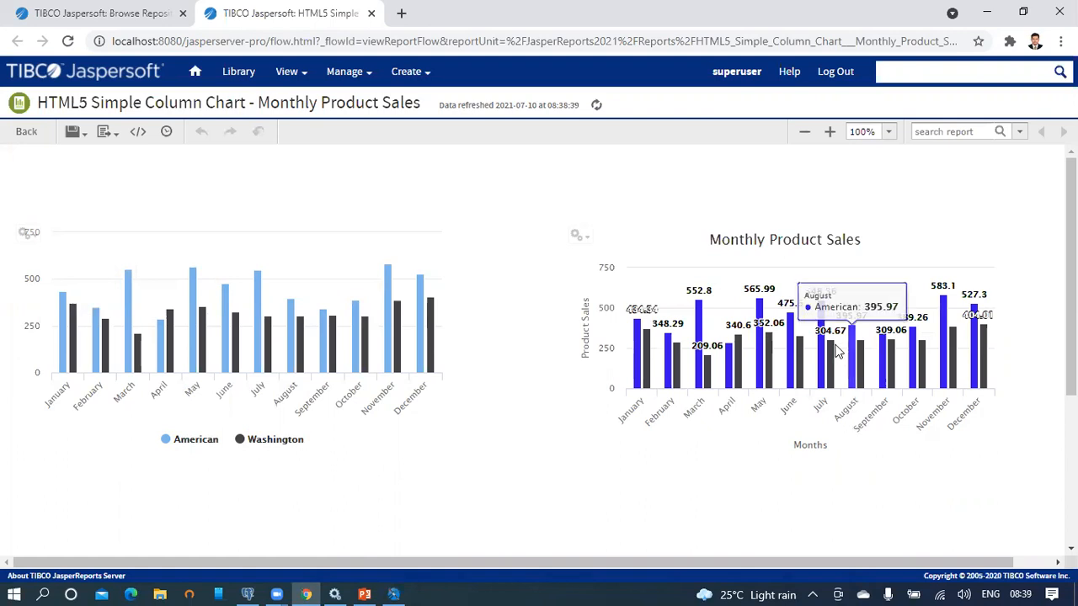
pyautogui.moveTo(695, 340)
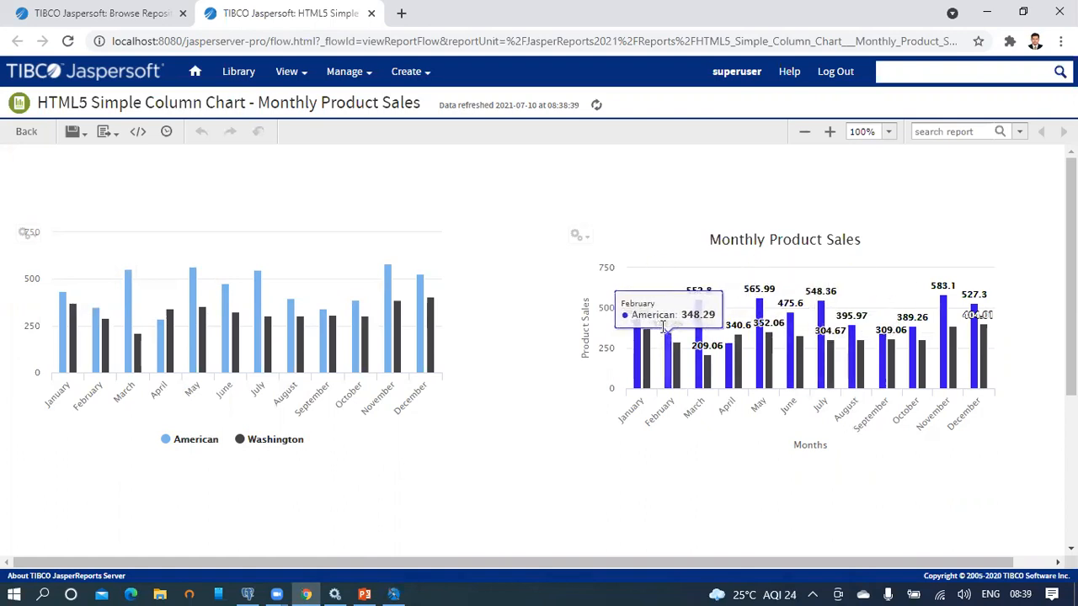
pyautogui.moveTo(786, 288)
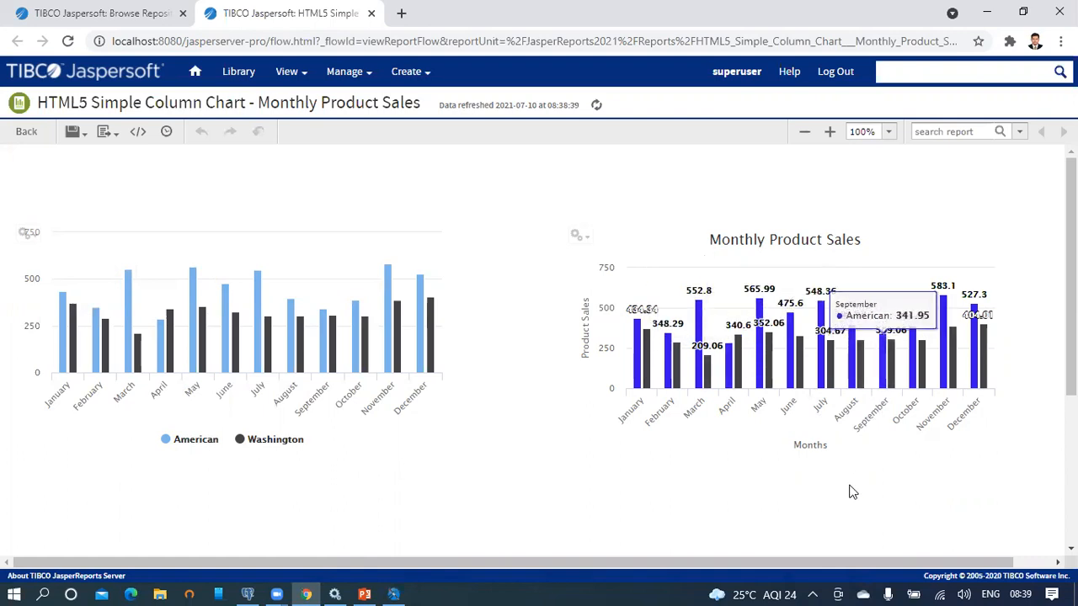
# Step: Widen the right-hand chart leftward toward the page centre in the report design
pyautogui.moveTo(689, 293)
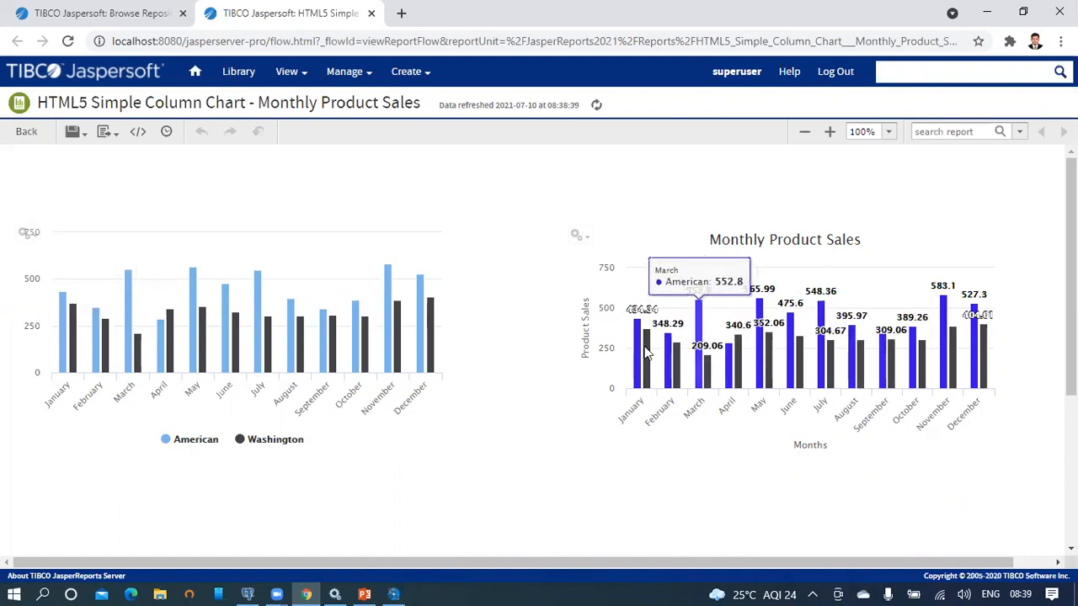
pyautogui.click(399, 593)
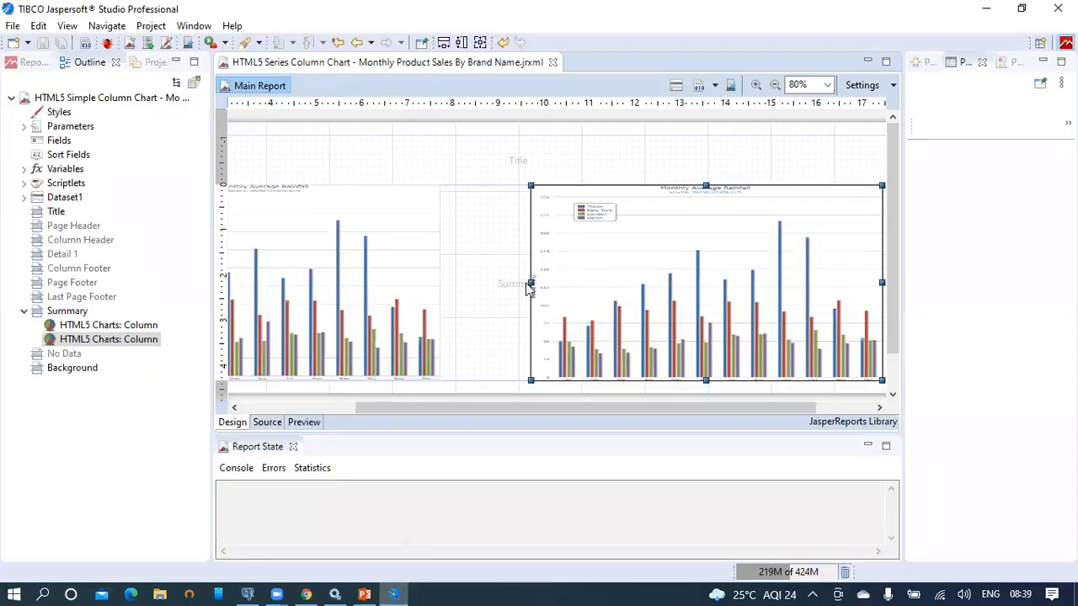
pyautogui.moveTo(530, 283); pyautogui.dragTo(445, 284)
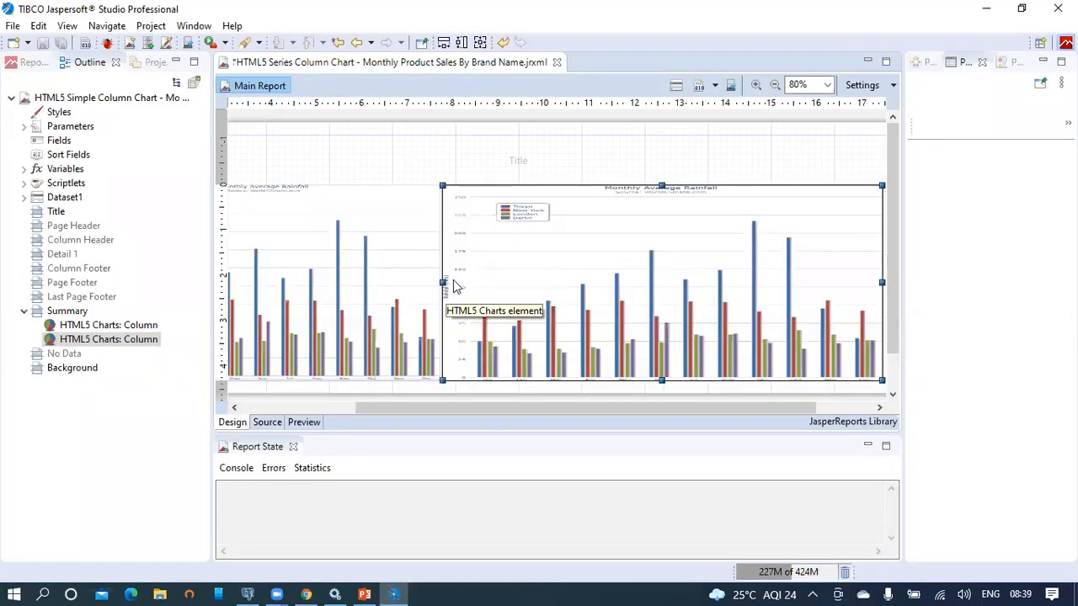
# Step: Save and republish the updated report to JasperReports Server, then return to the server's report page
pyautogui.click(44, 48)
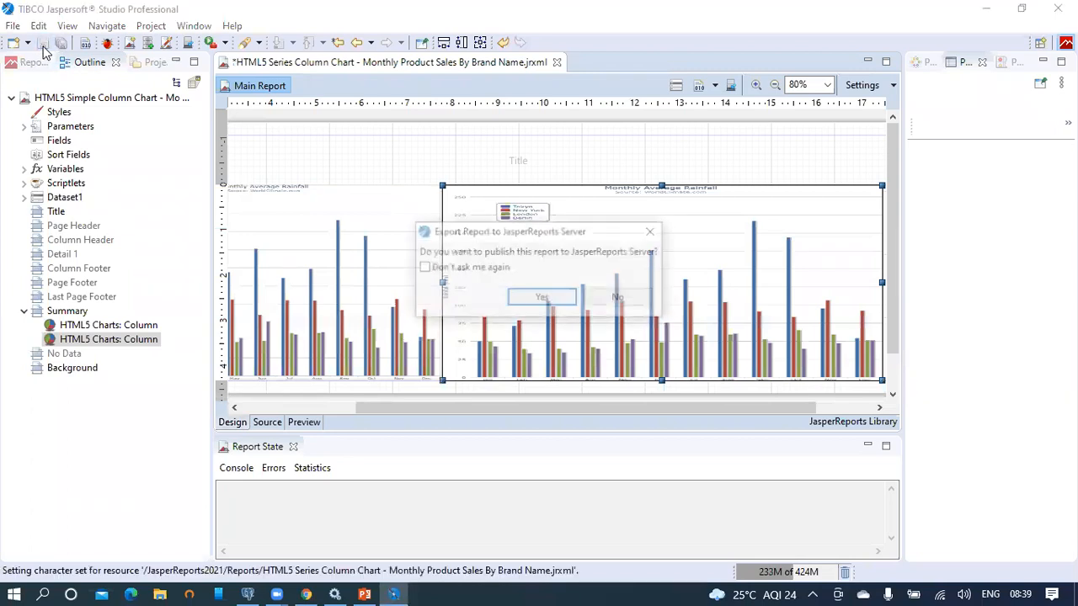
pyautogui.click(546, 299)
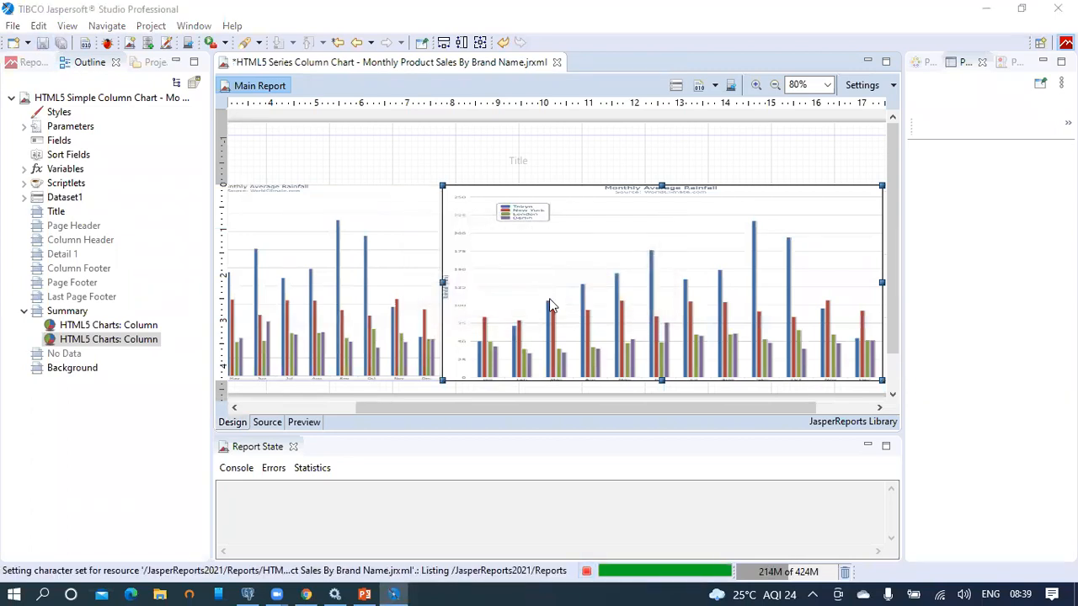
pyautogui.click(714, 310)
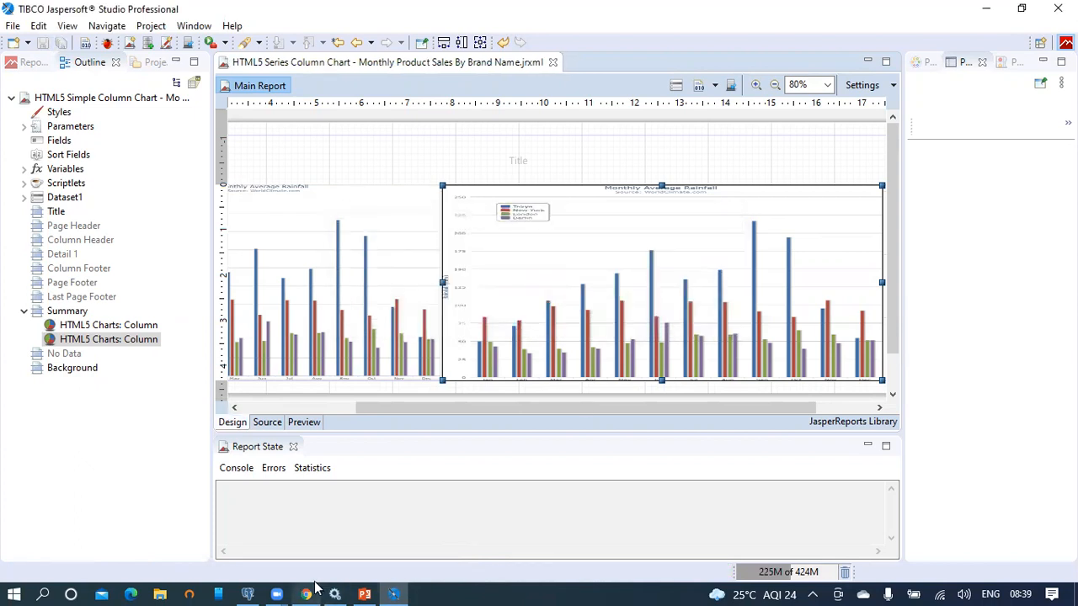
pyautogui.click(307, 593)
pyautogui.click(720, 51)
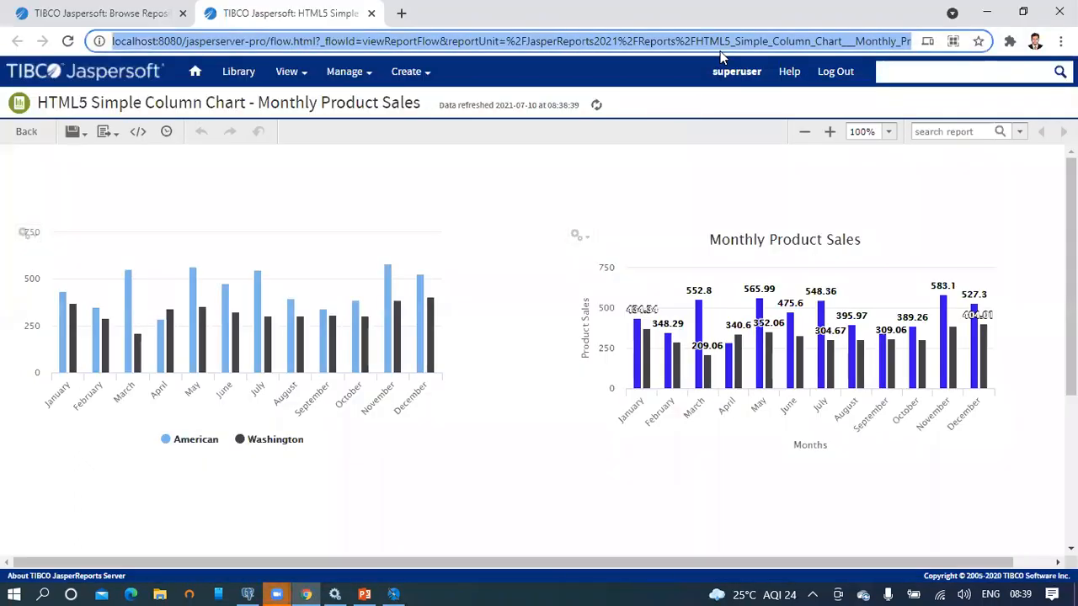
# Step: Reload the report to view the widened Monthly Product Sales chart with American and Washington columns
pyautogui.press('Return')
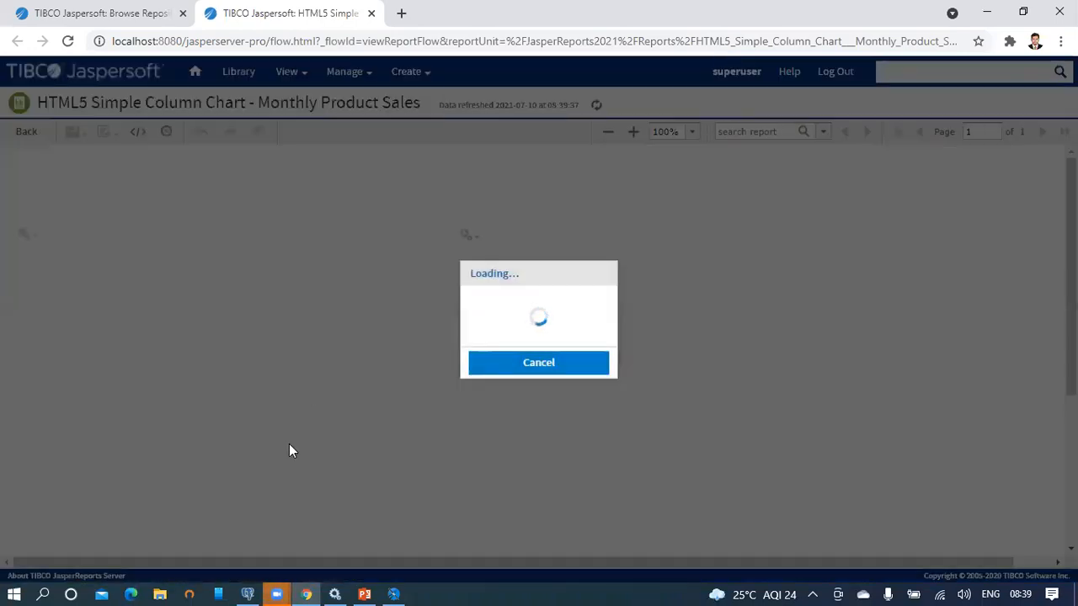
pyautogui.click(279, 588)
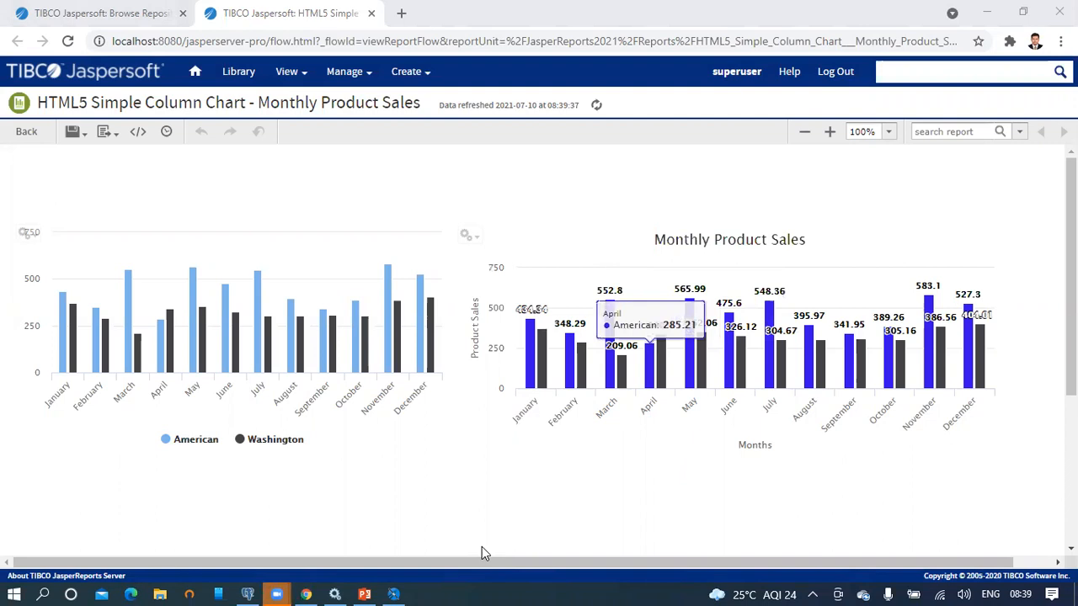
pyautogui.moveTo(402, 590)
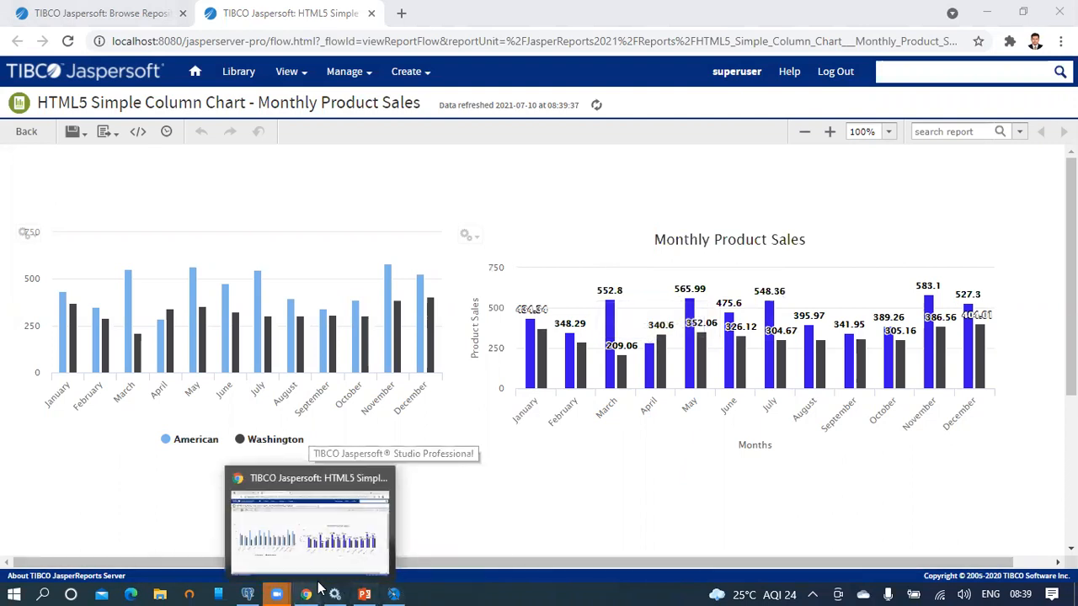
# Step: Start the PowerPoint slide show from the Example: Series Column Chart slide and advance to the chart formatting properties slide
pyautogui.click(365, 591)
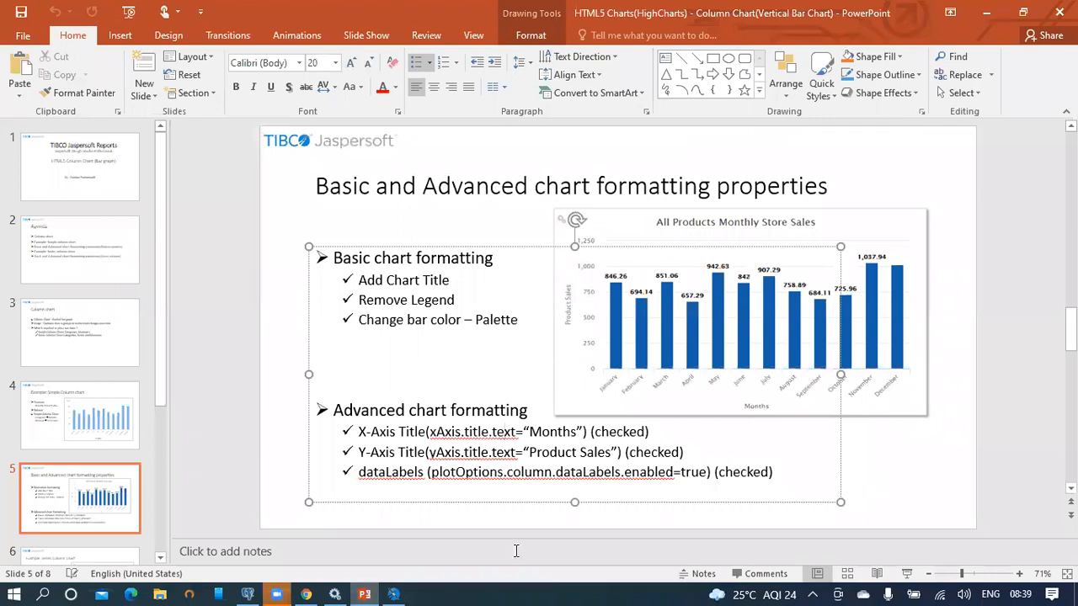
pyautogui.click(365, 594)
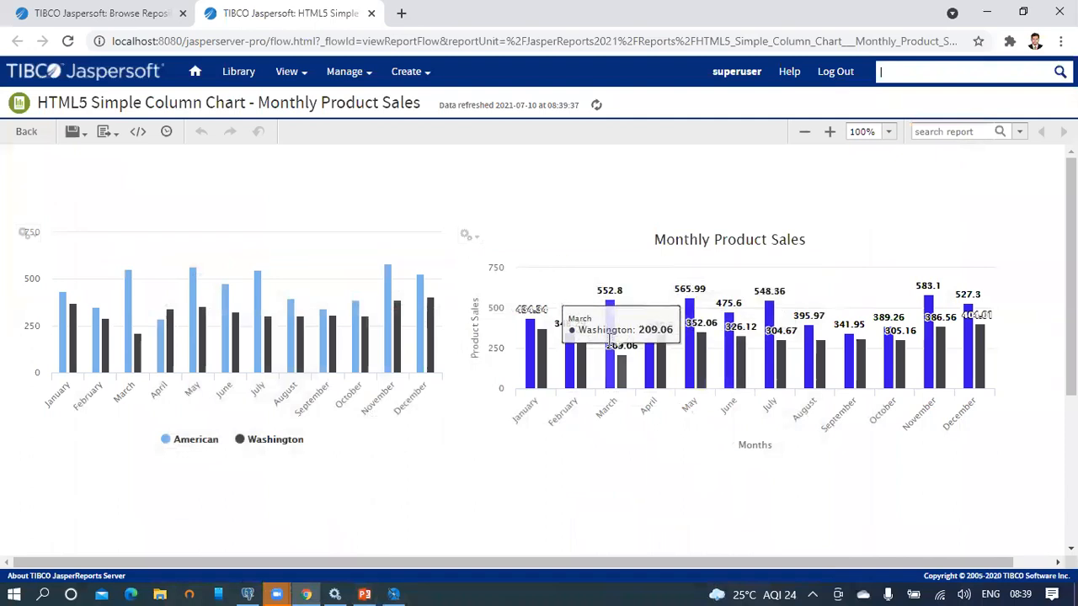
pyautogui.click(364, 594)
pyautogui.moveTo(156, 334); pyautogui.dragTo(160, 486)
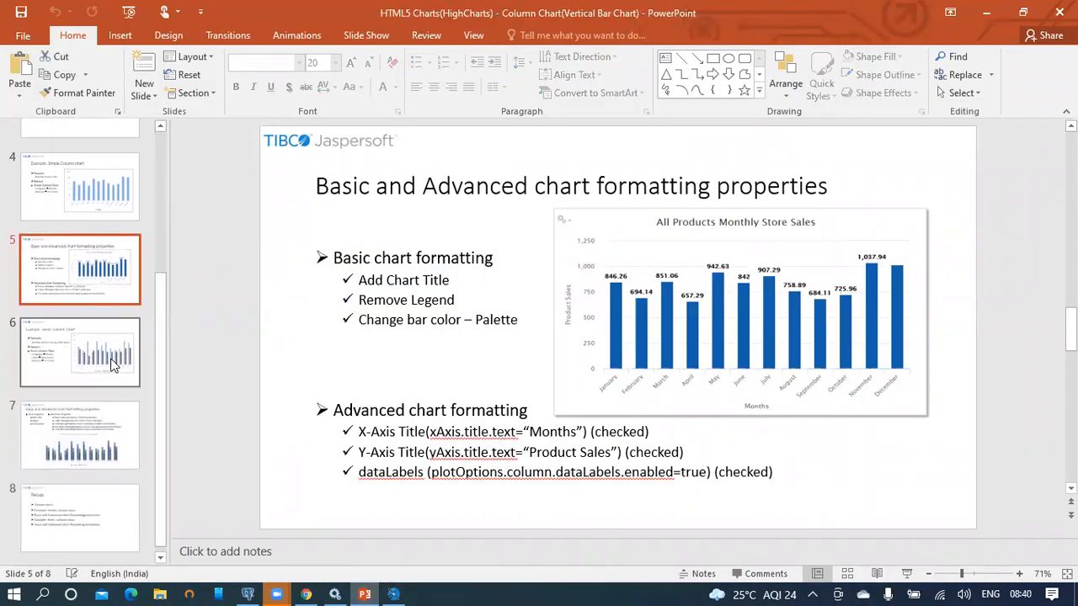
pyautogui.click(112, 362)
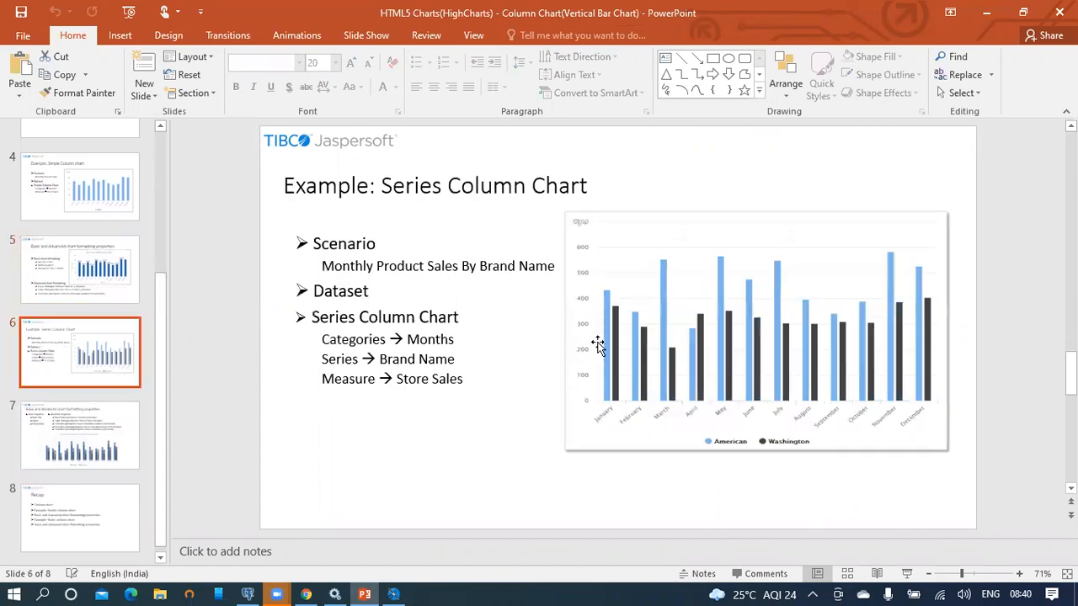
pyautogui.click(906, 573)
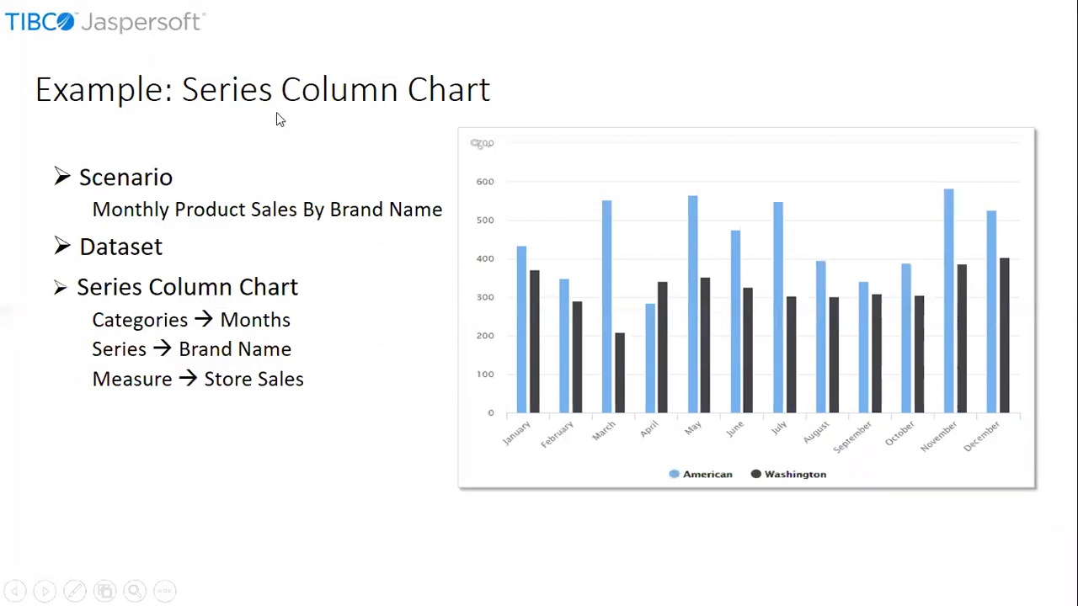
pyautogui.click(951, 514)
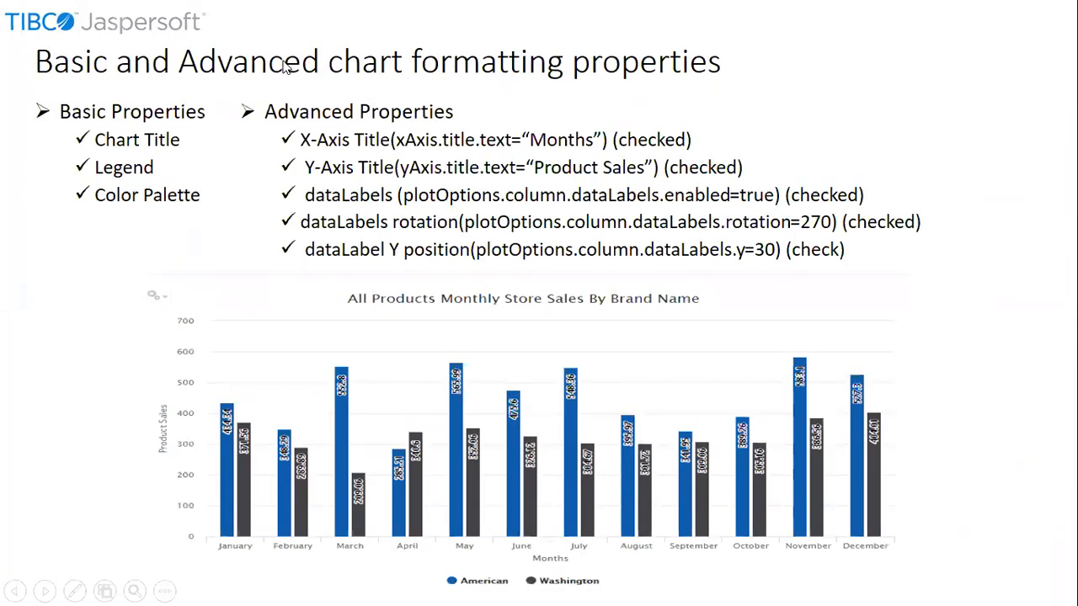